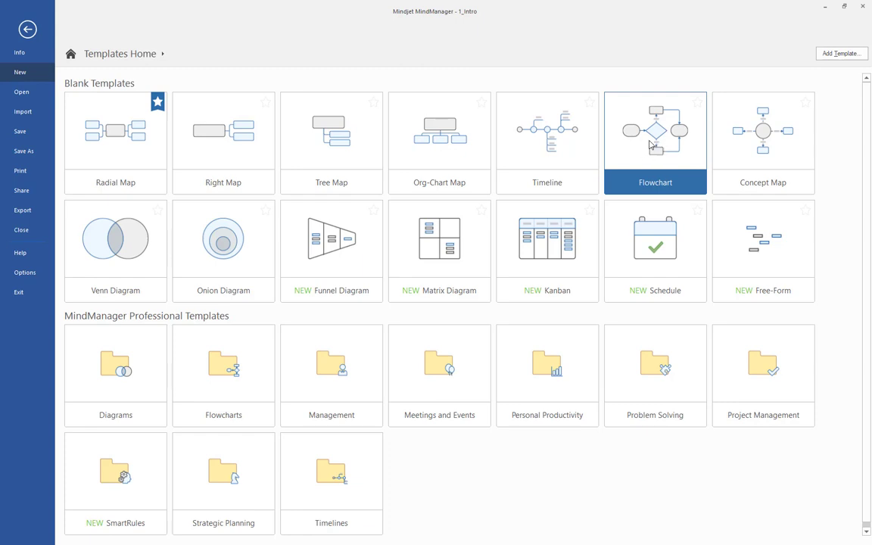
Step: Create a new map from the blank Flowchart template and keep the insert commands displayed
{"action": "double_click", "coordinate": [650, 145]}
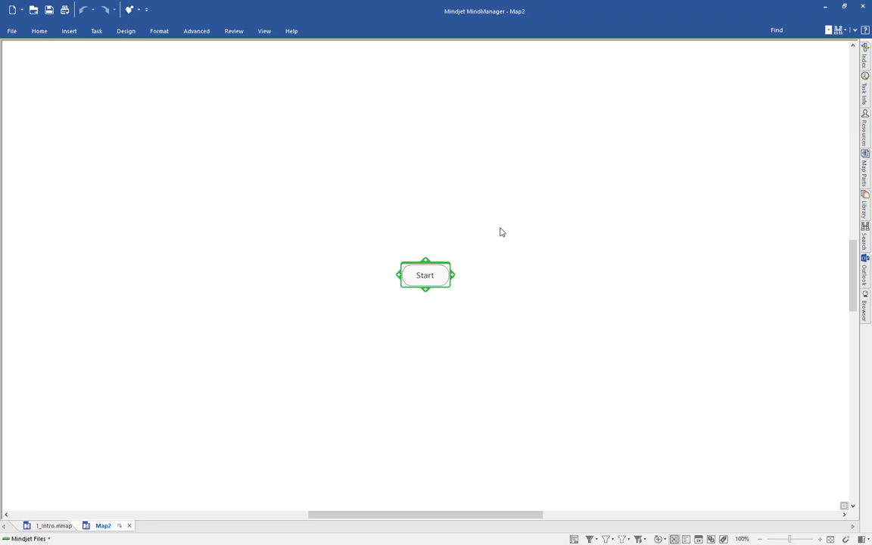
{"action": "left_click", "coordinate": [854, 31]}
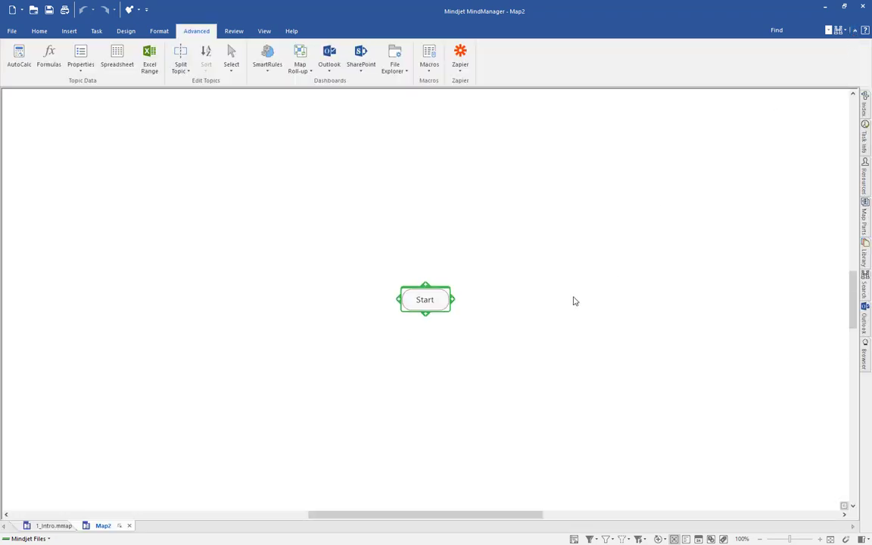
{"action": "left_click", "coordinate": [69, 31]}
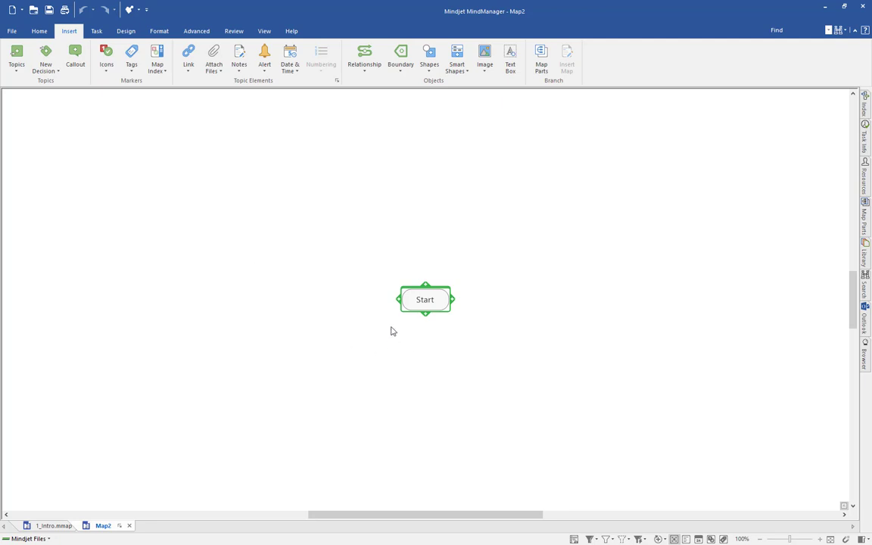
Step: Add a connected topic with a horizontal cylinder shape to the left of the Start topic
{"action": "scroll", "coordinate": [393, 331], "scroll_direction": "up", "scroll_amount": 6}
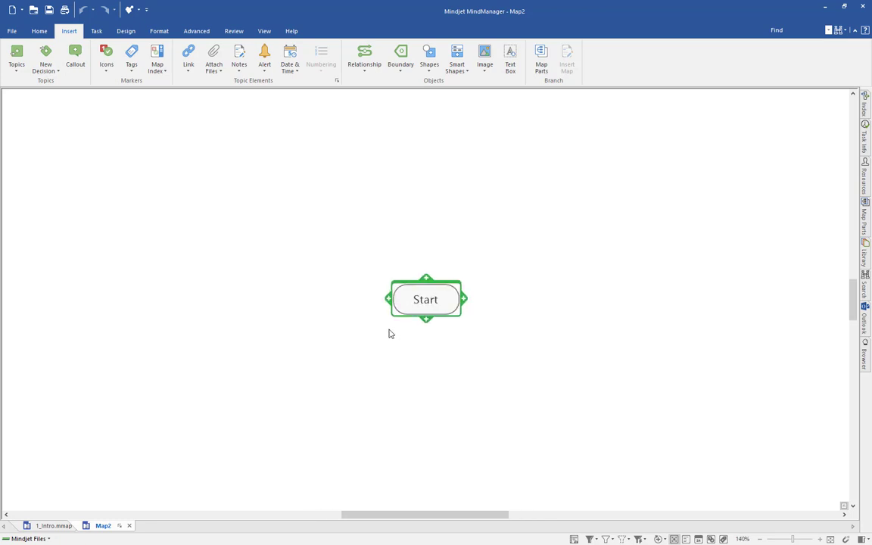
{"action": "right_click", "coordinate": [378, 303]}
{"action": "left_click", "coordinate": [321, 414]}
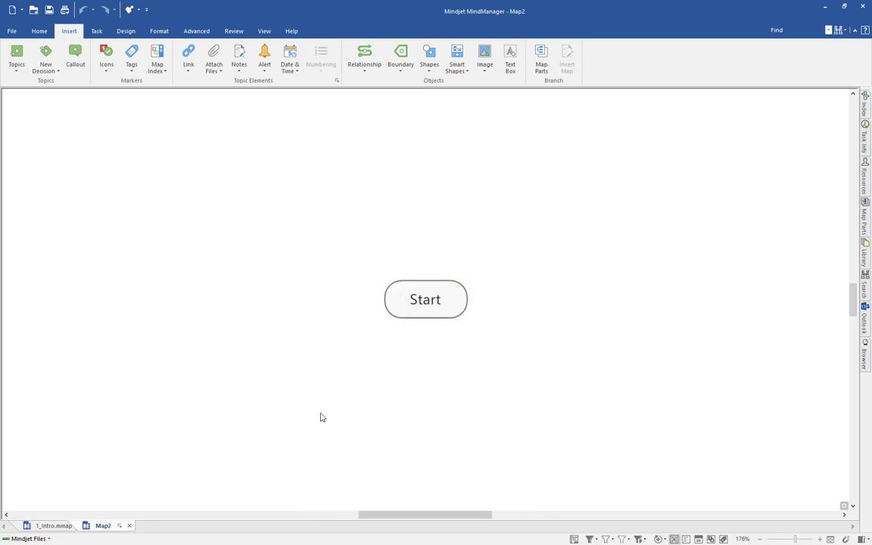
{"action": "left_click", "coordinate": [457, 290]}
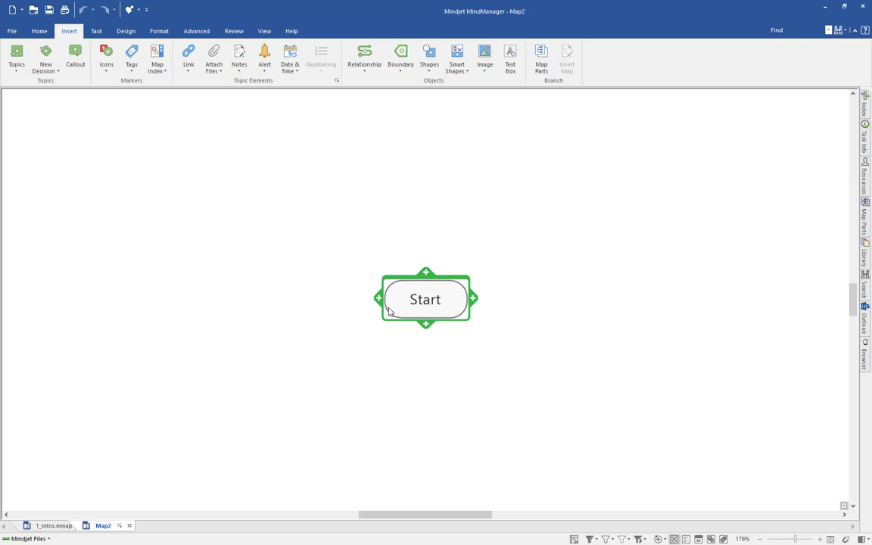
{"action": "right_click", "coordinate": [378, 301]}
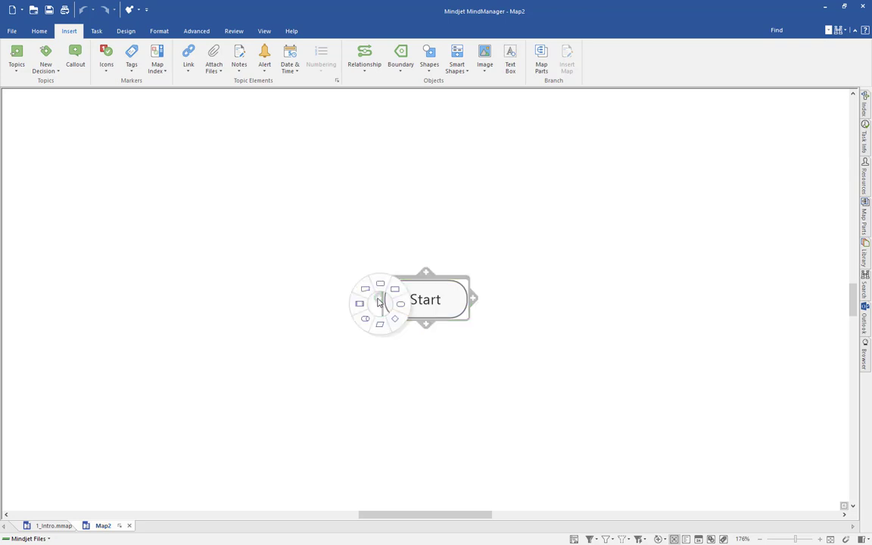
{"action": "left_click", "coordinate": [365, 318]}
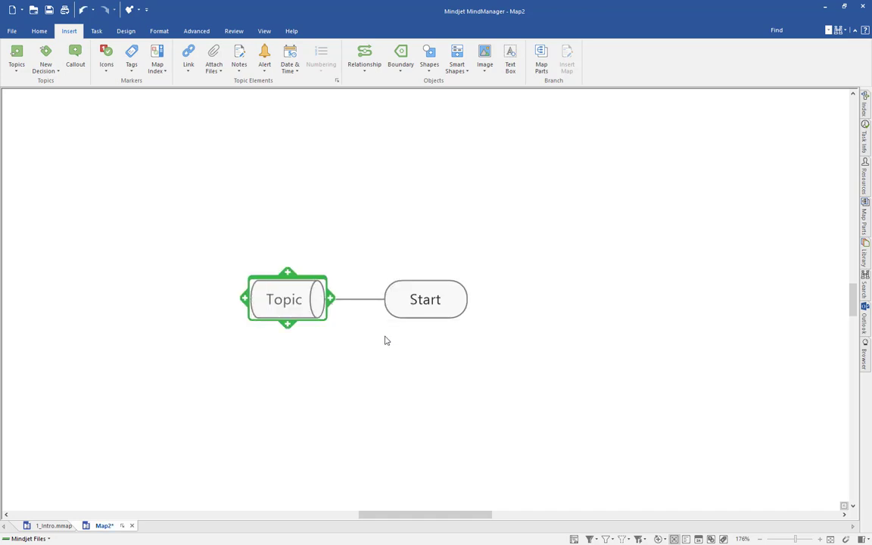
{"action": "left_click", "coordinate": [409, 307]}
{"action": "right_click", "coordinate": [421, 280]}
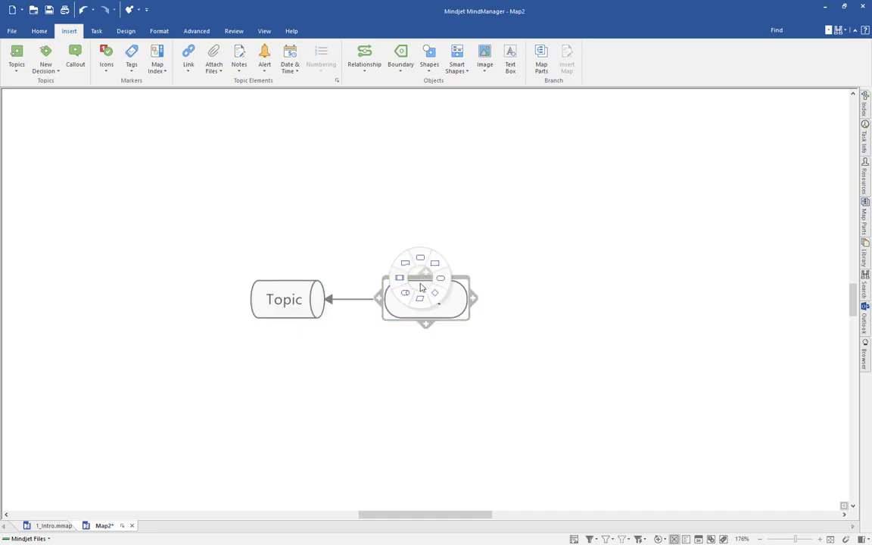
{"action": "left_click", "coordinate": [485, 379]}
{"action": "left_click", "coordinate": [441, 314]}
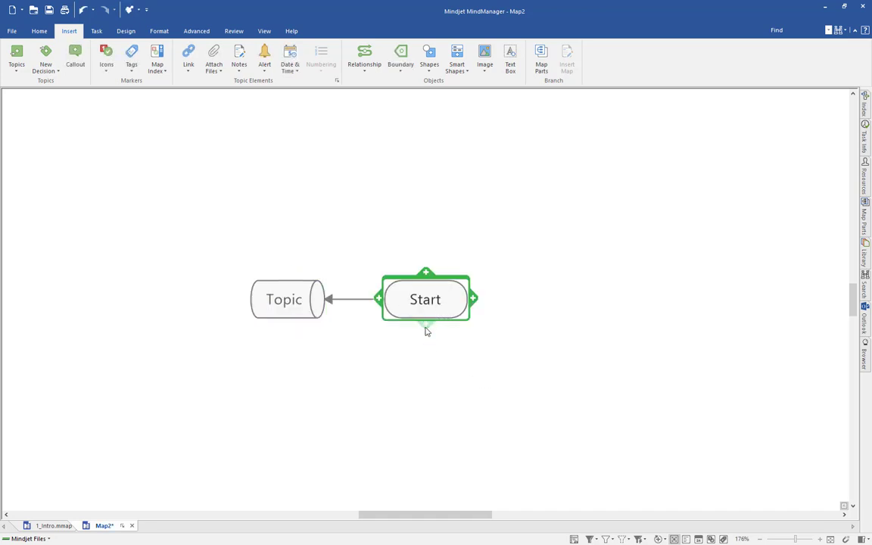
{"action": "right_click", "coordinate": [425, 326]}
{"action": "left_click", "coordinate": [326, 384]}
Step: Add a connected rectangular topic above the cylinder-shaped topic
{"action": "left_click", "coordinate": [287, 312]}
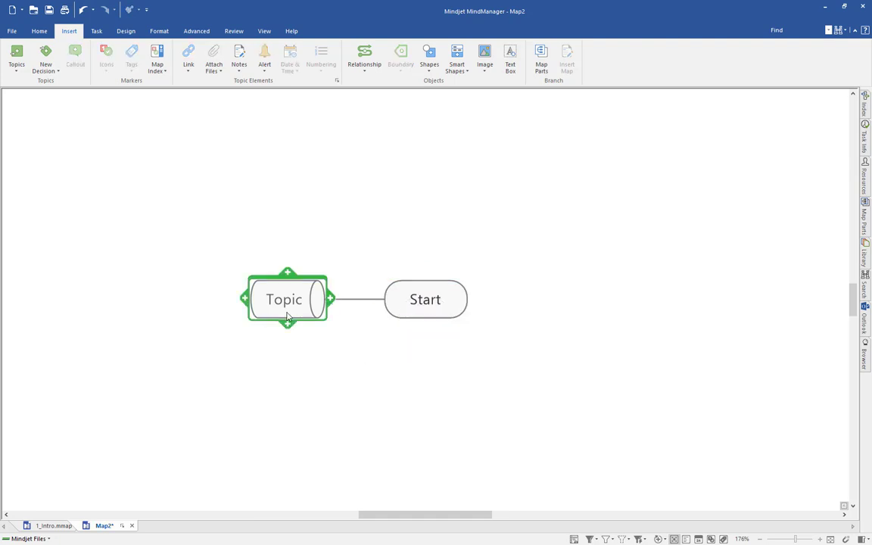
{"action": "right_click", "coordinate": [288, 273]}
{"action": "left_click", "coordinate": [309, 265]}
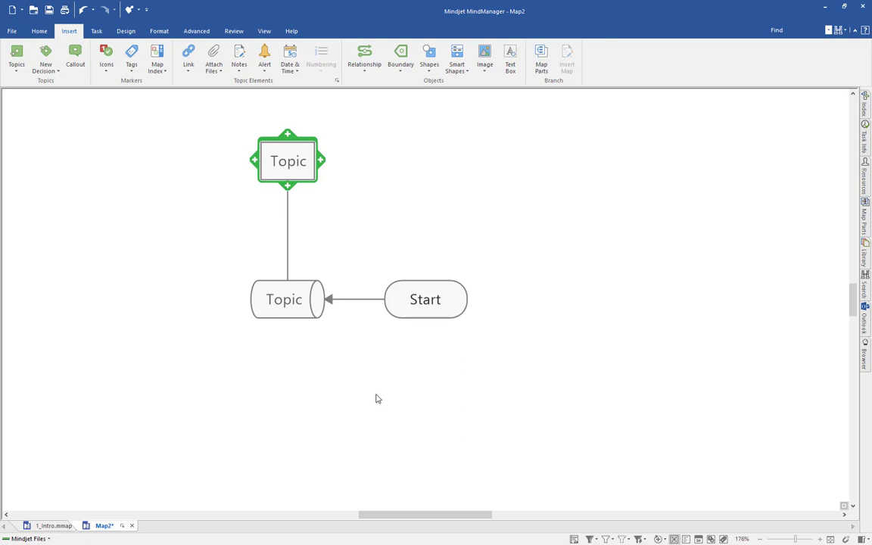
Step: Add a connected topic above the Start topic
{"action": "left_click", "coordinate": [424, 376]}
{"action": "left_click", "coordinate": [430, 315]}
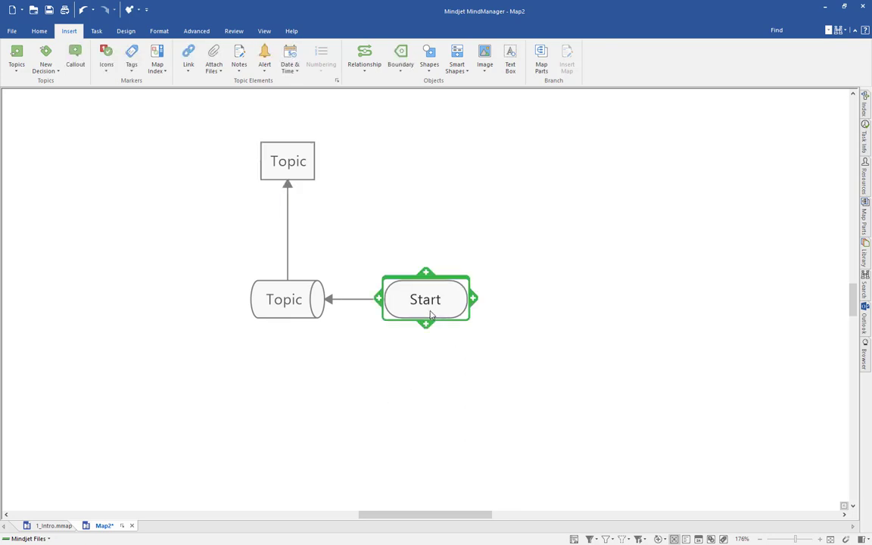
{"action": "scroll", "coordinate": [431, 315], "scroll_direction": "down", "scroll_amount": 3, "text": "ctrl"}
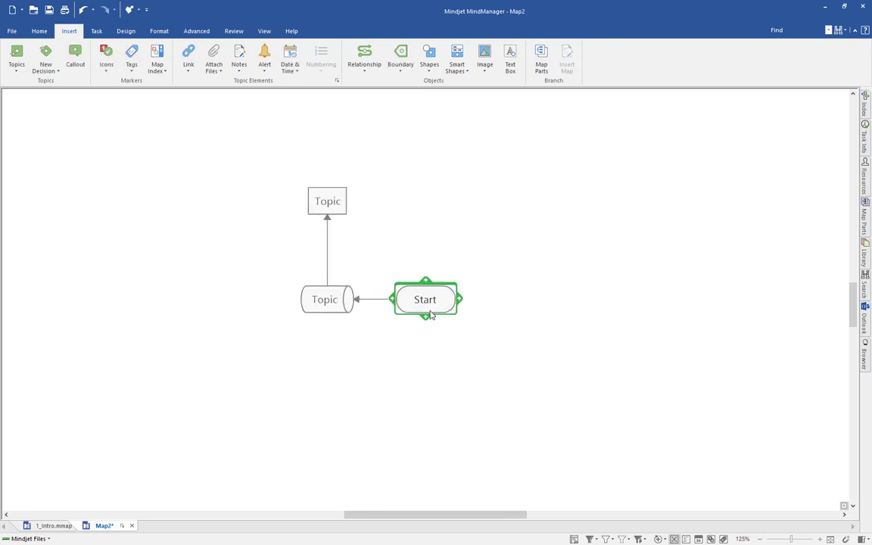
{"action": "scroll", "coordinate": [429, 322], "scroll_direction": "down", "scroll_amount": 1, "text": "ctrl"}
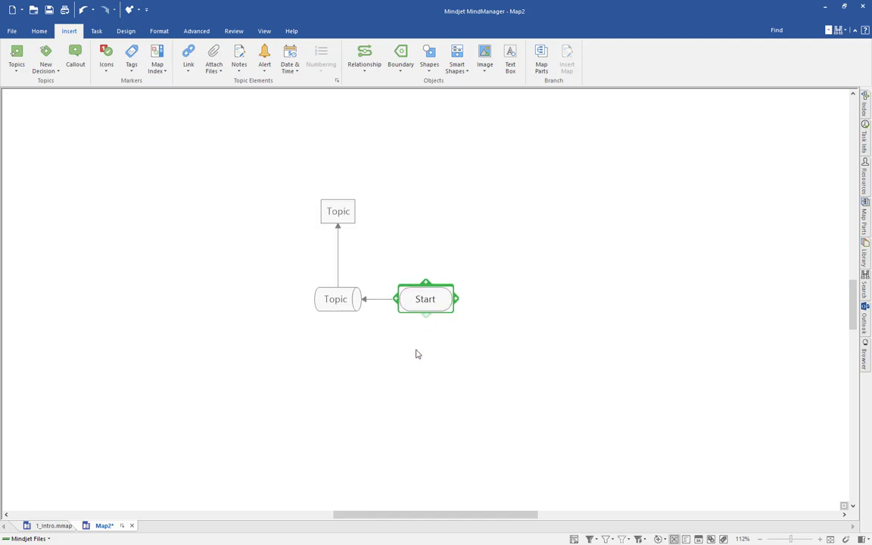
{"action": "left_click", "coordinate": [17, 72]}
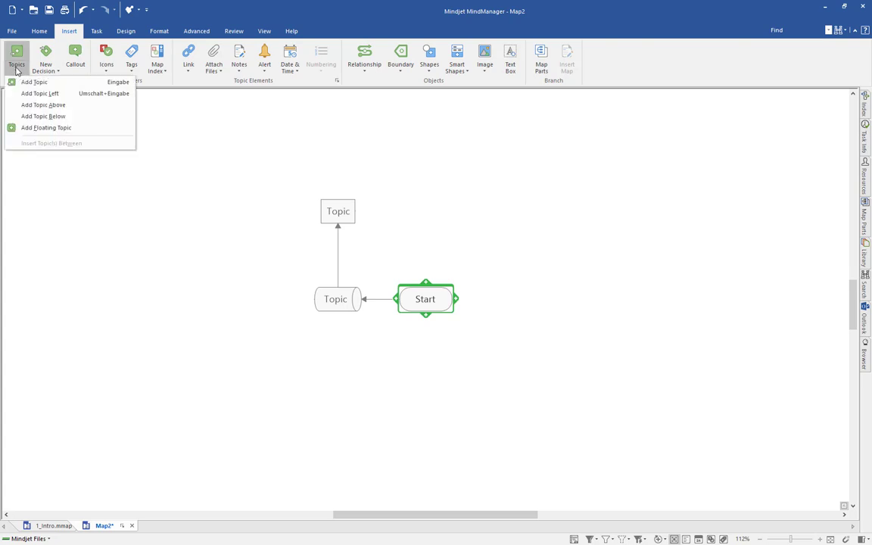
{"action": "left_click", "coordinate": [43, 109]}
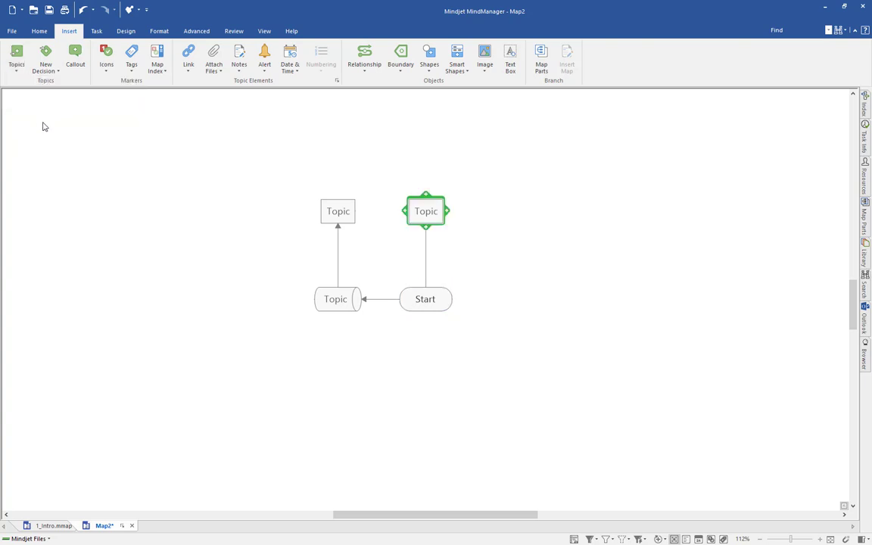
Step: Add a decision with Yes and No branches below the Start topic and select its diamond
{"action": "left_click", "coordinate": [439, 306]}
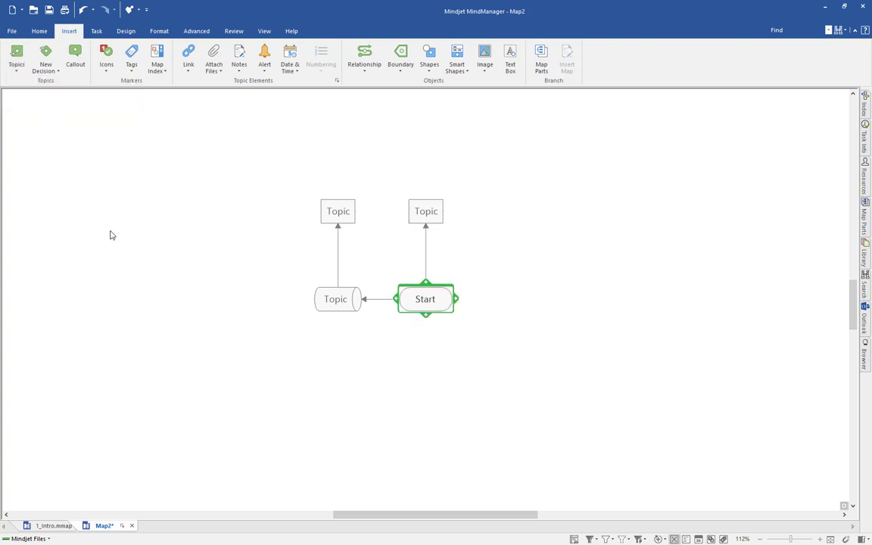
{"action": "left_click", "coordinate": [46, 71]}
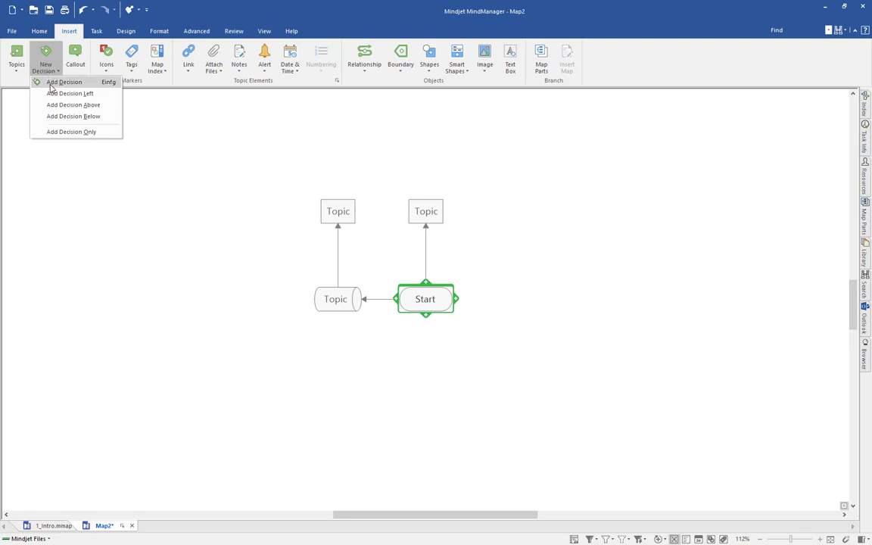
{"action": "left_click", "coordinate": [55, 116]}
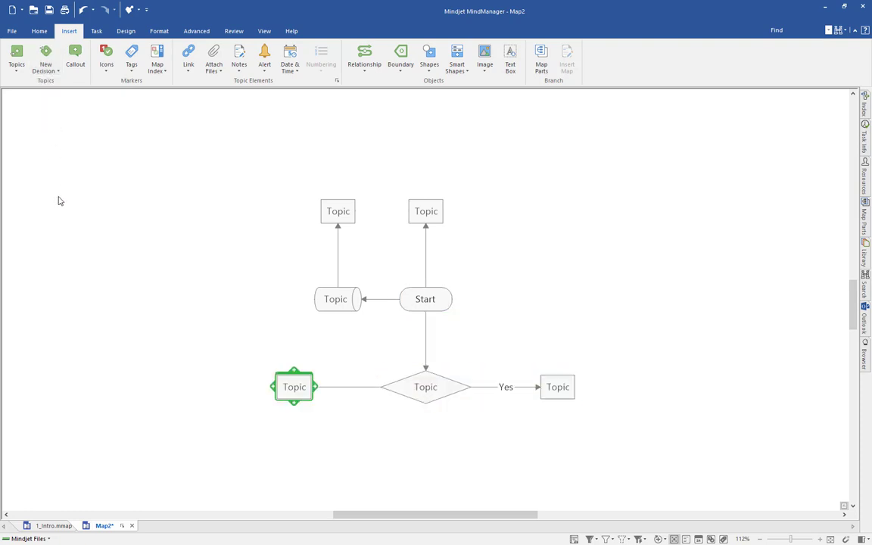
{"action": "left_click", "coordinate": [426, 391]}
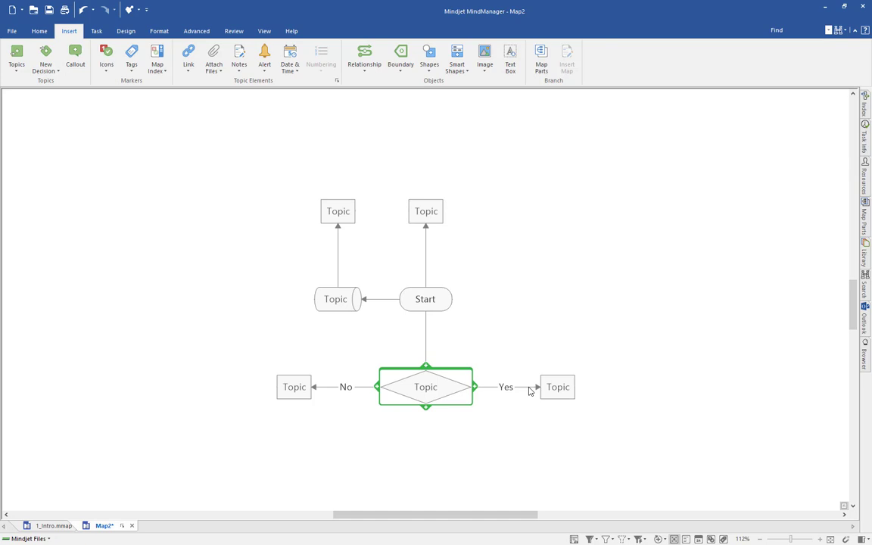
Step: Draw a connector from the right side of Start to the empty area up and to the right, creating a topic there
{"action": "left_click_drag", "start_coordinate": [411, 516], "coordinate": [419, 516]}
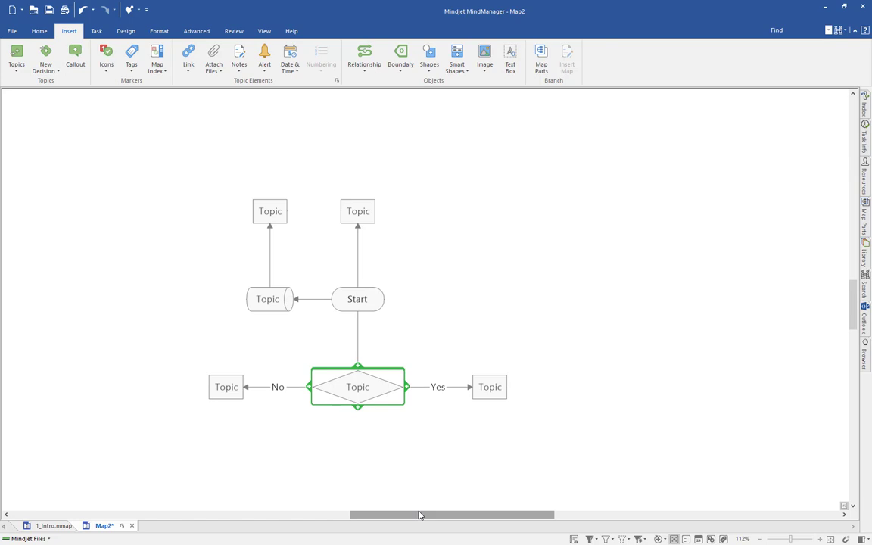
{"action": "left_click", "coordinate": [363, 300]}
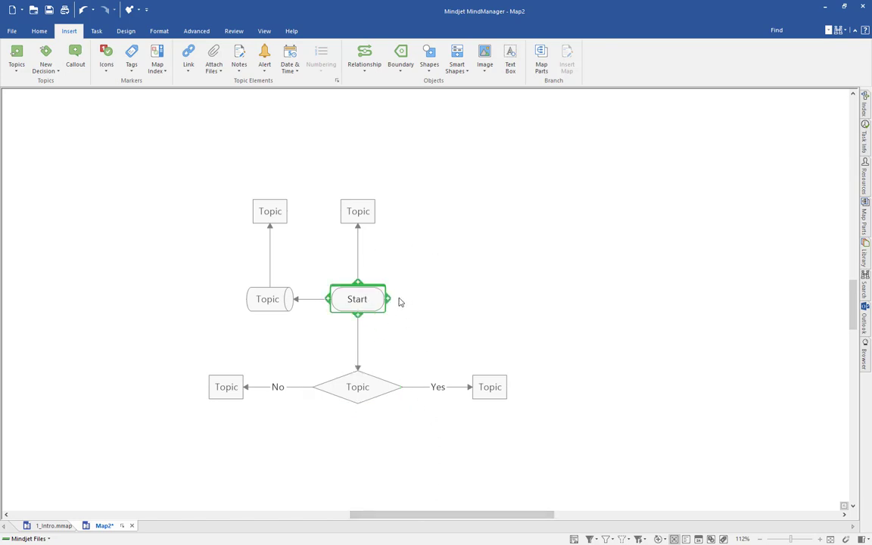
{"action": "mouse_move", "coordinate": [390, 302]}
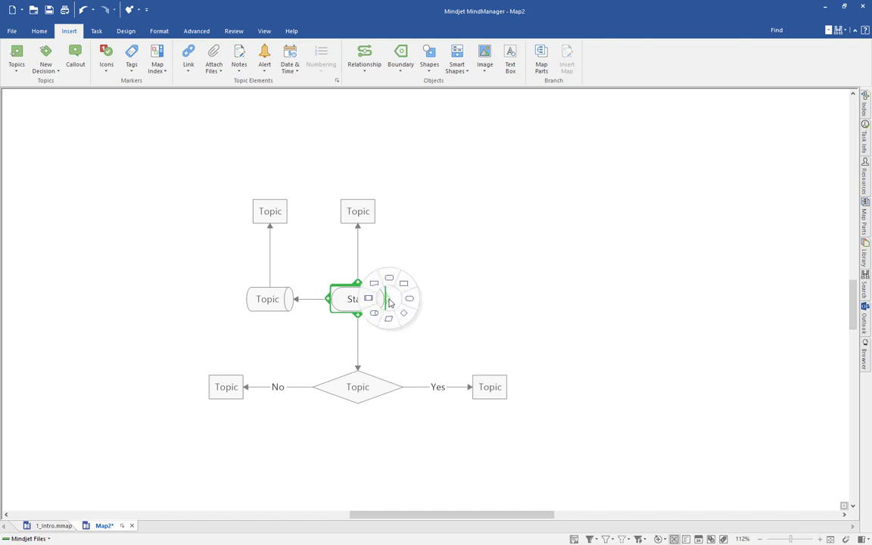
{"action": "key", "text": "ctrl+shift+r"}
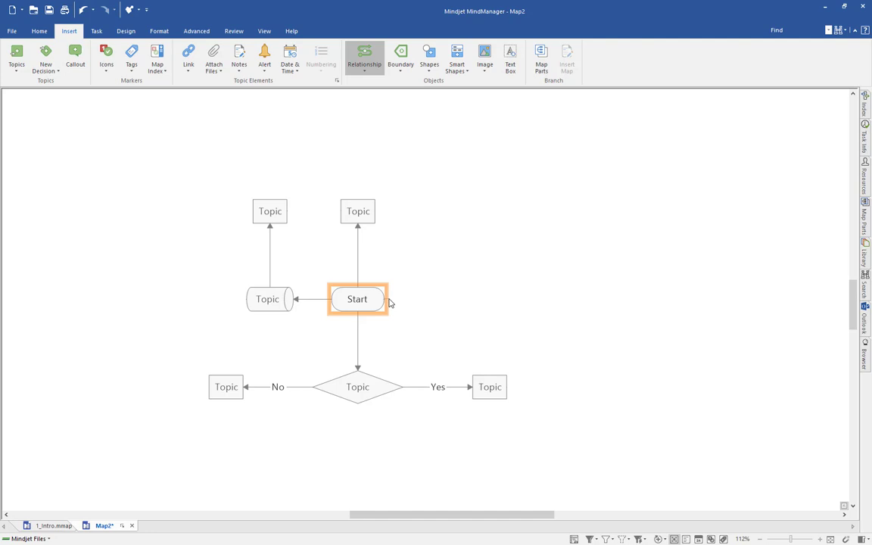
{"action": "left_click", "coordinate": [390, 302]}
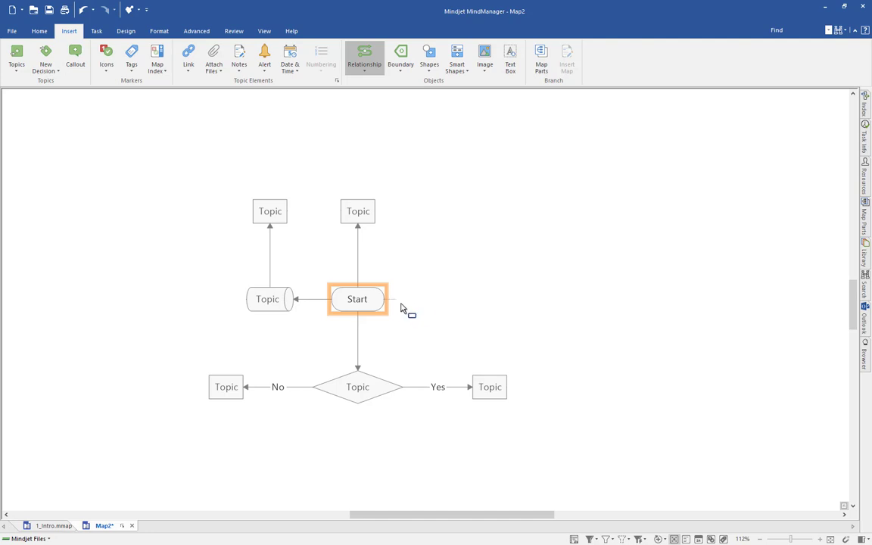
{"action": "left_click", "coordinate": [455, 231]}
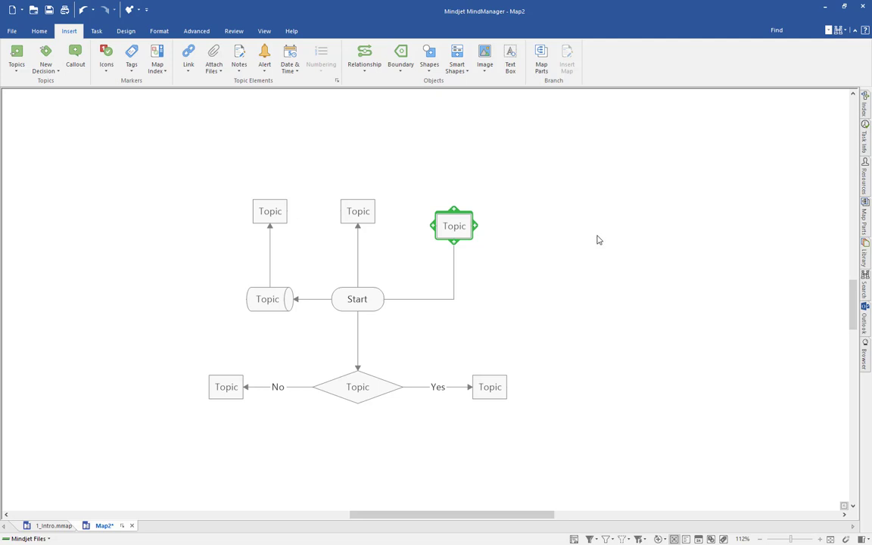
Step: Add a floating topic at the far right and draw a relationship to its right side from the topic up and right of Start
{"action": "double_click", "coordinate": [597, 237]}
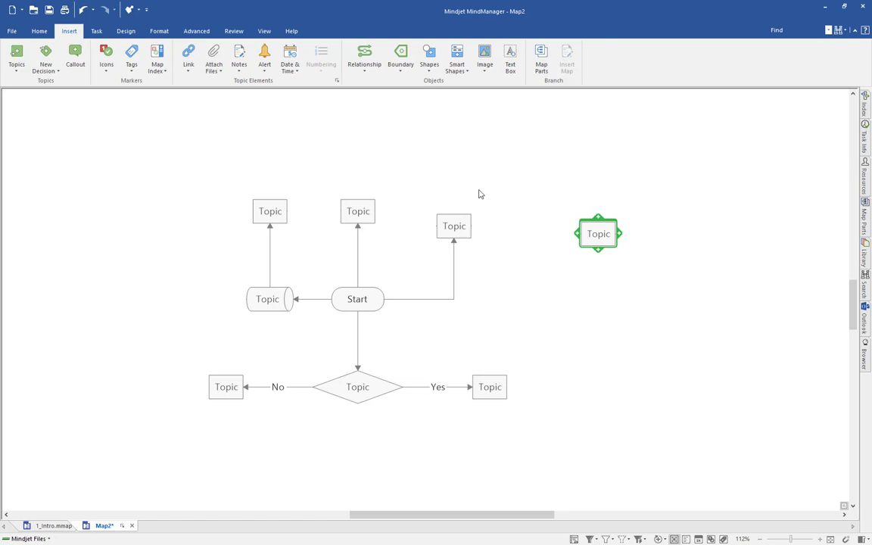
{"action": "left_click", "coordinate": [454, 230]}
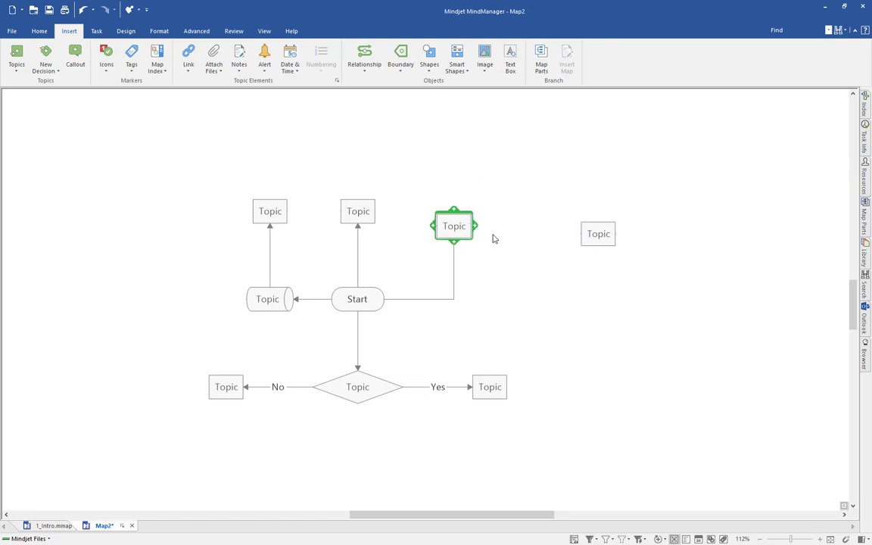
{"action": "mouse_move", "coordinate": [477, 229]}
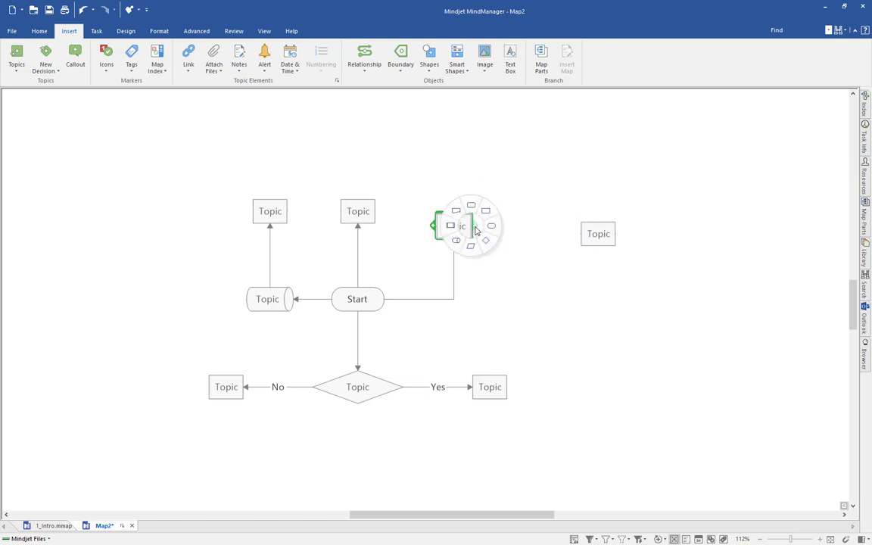
{"action": "left_click_drag", "start_coordinate": [475, 227], "coordinate": [615, 239]}
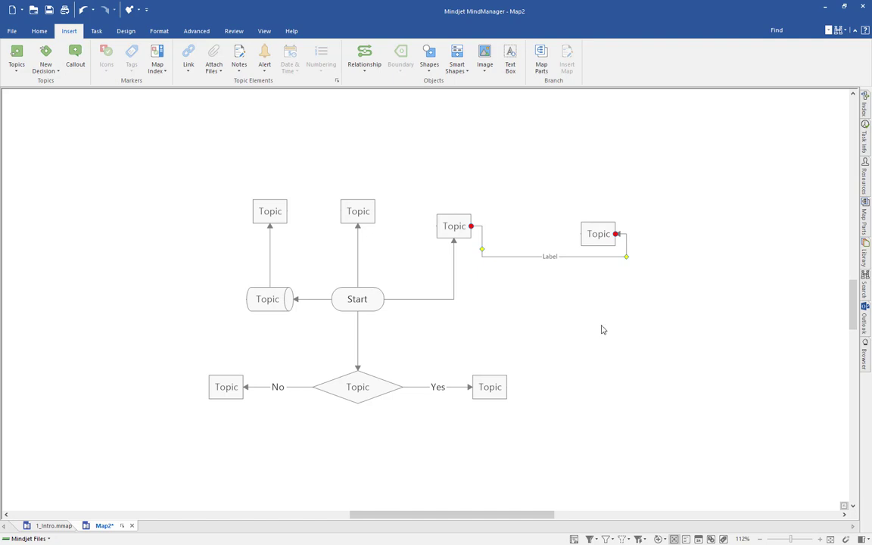
{"action": "left_click", "coordinate": [498, 318]}
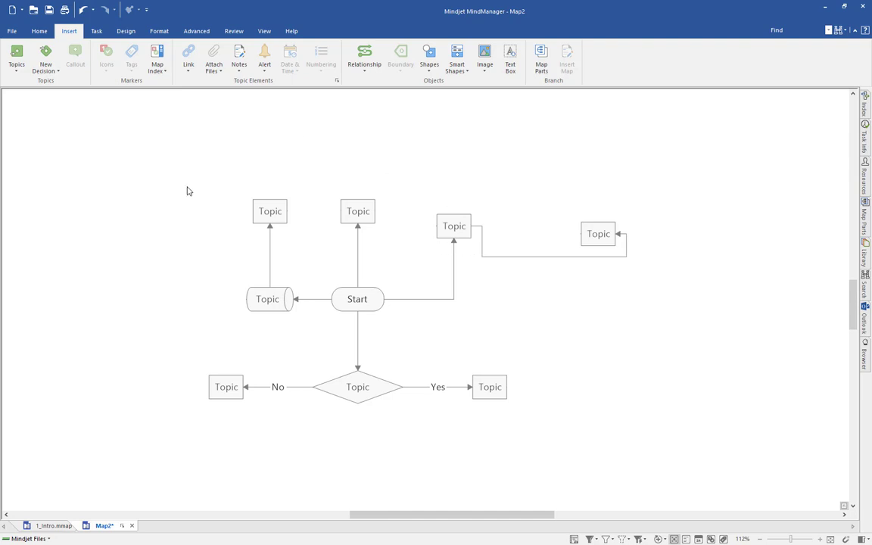
Step: Change the shape of the topic above the database-shaped topic to a hexagon
{"action": "left_click", "coordinate": [271, 212]}
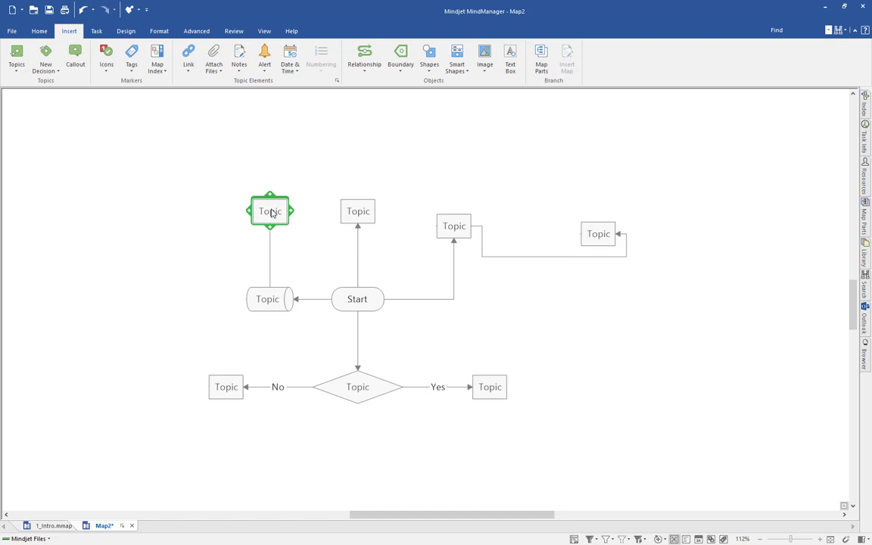
{"action": "left_click", "coordinate": [360, 387]}
{"action": "left_click", "coordinate": [270, 303]}
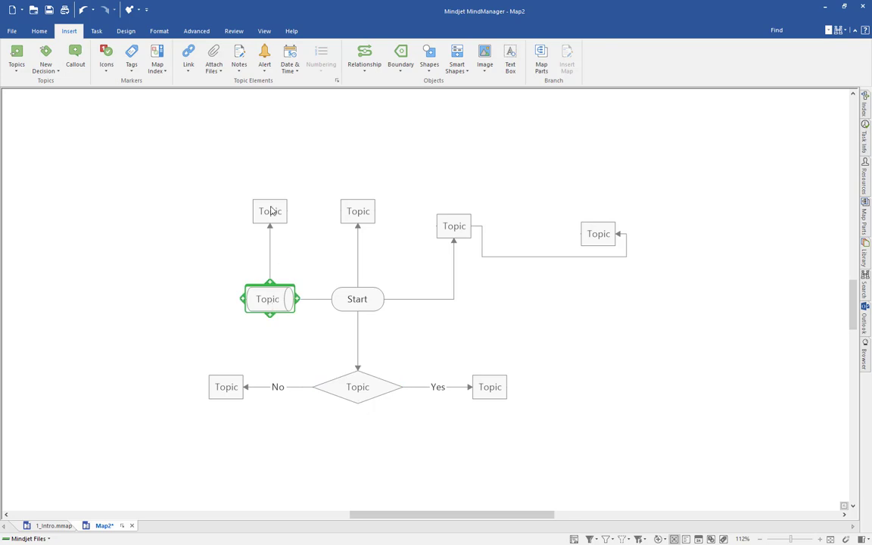
{"action": "left_click", "coordinate": [159, 31]}
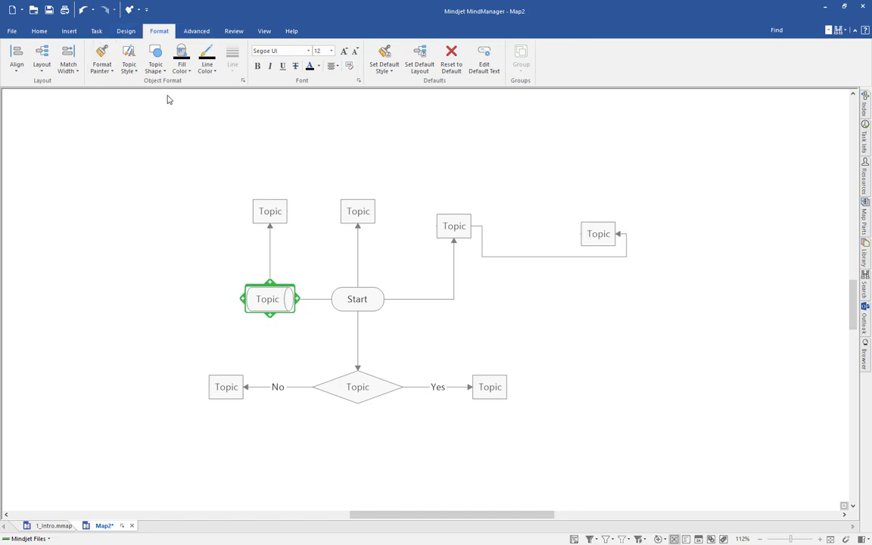
{"action": "left_click", "coordinate": [271, 211]}
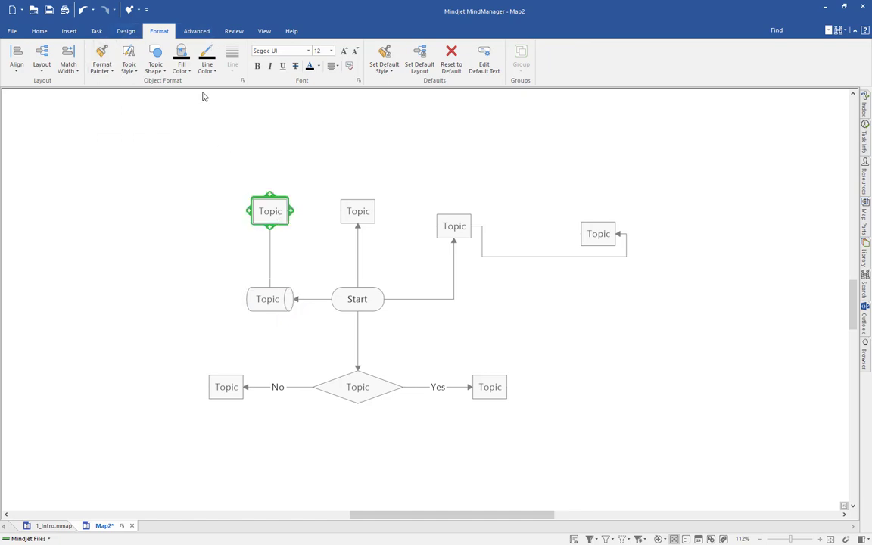
{"action": "left_click", "coordinate": [155, 60]}
{"action": "left_click", "coordinate": [168, 137]}
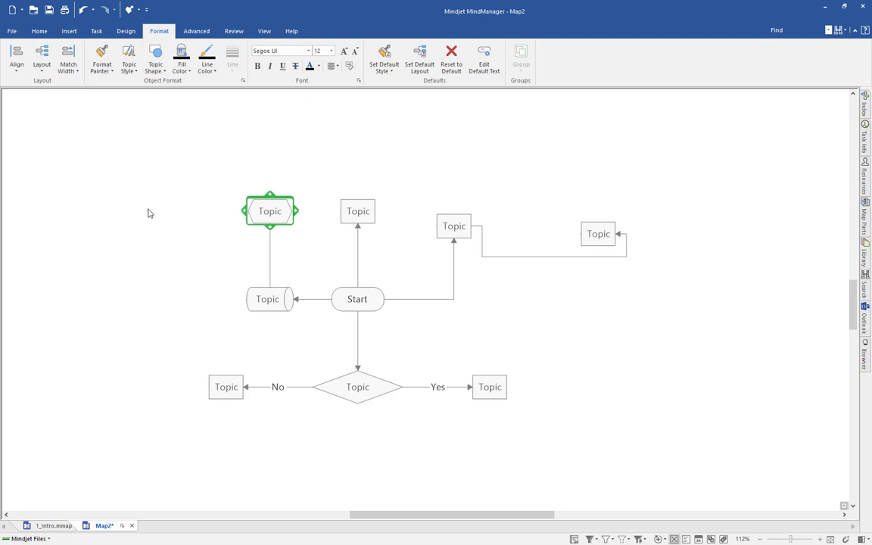
Step: Change the shape of the topic on the decision's No branch to Document and deselect it
{"action": "left_click", "coordinate": [226, 386]}
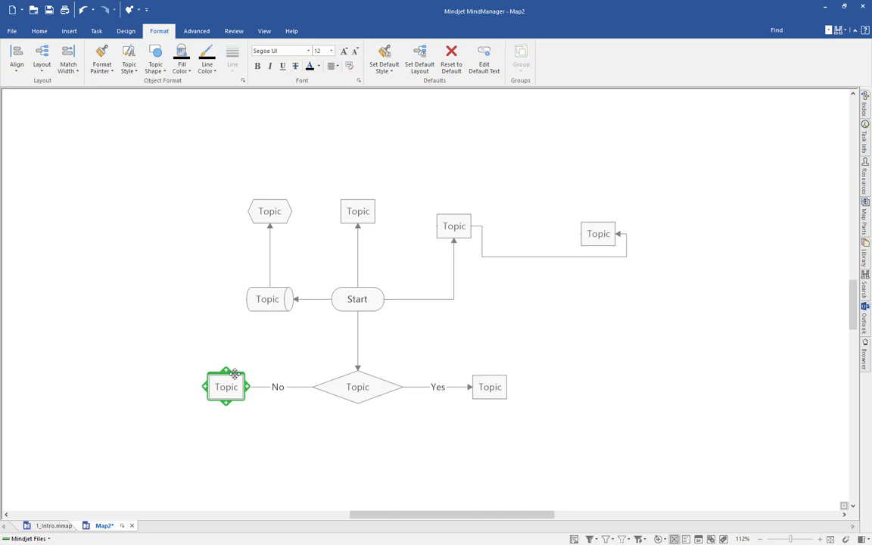
{"action": "right_click", "coordinate": [234, 374]}
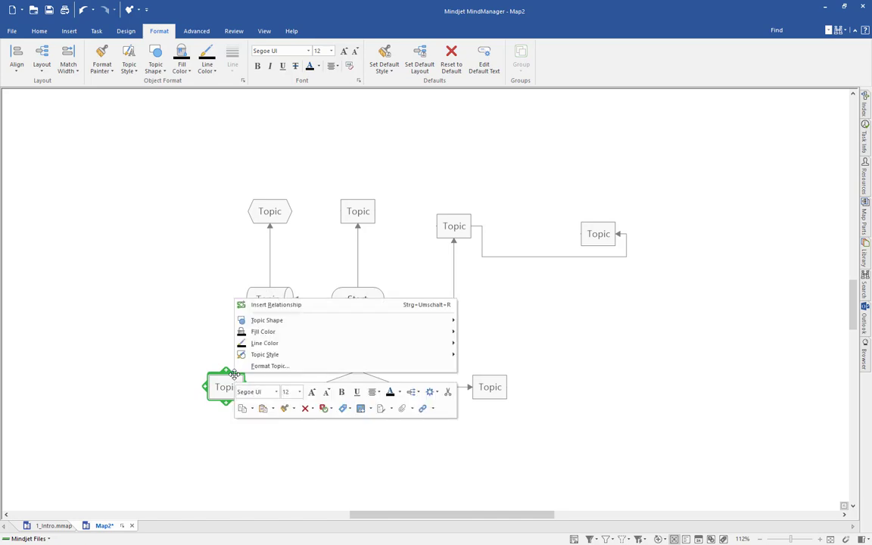
{"action": "mouse_move", "coordinate": [279, 321]}
{"action": "mouse_move", "coordinate": [446, 320]}
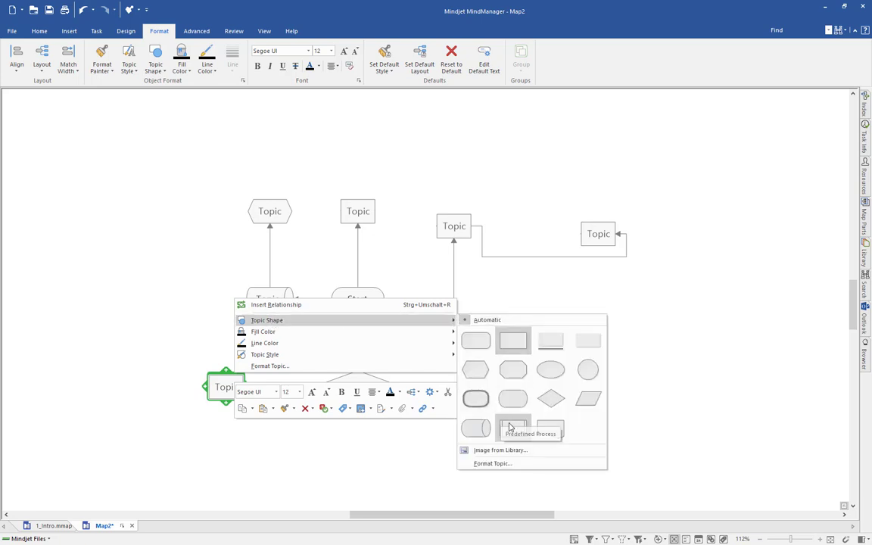
{"action": "left_click", "coordinate": [550, 427]}
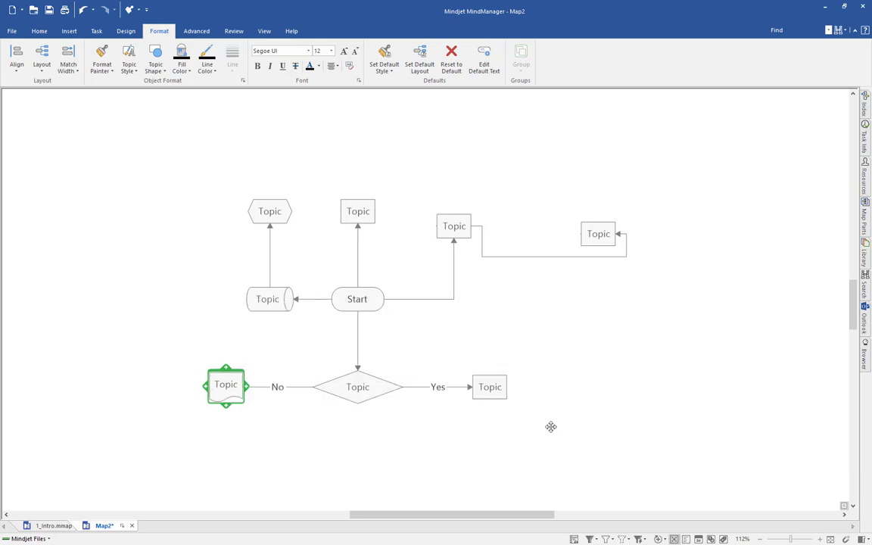
{"action": "left_click", "coordinate": [551, 428]}
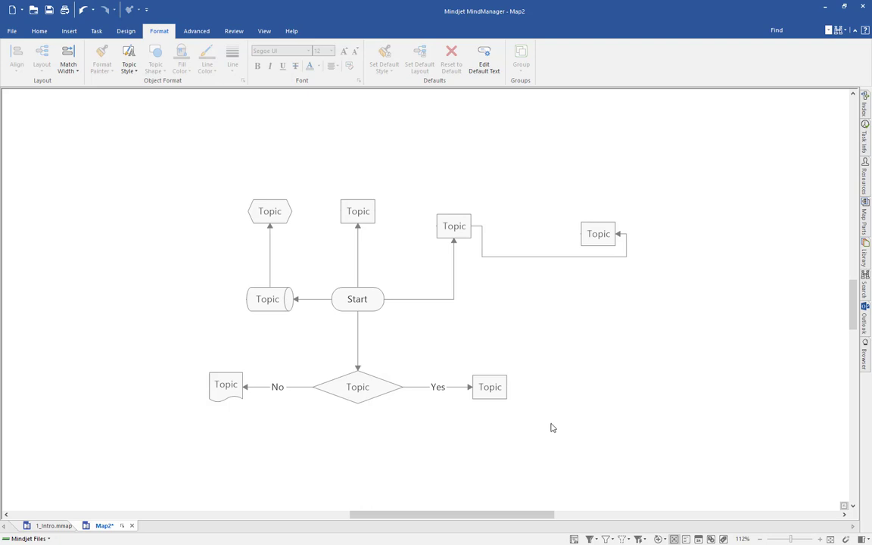
Step: Format the Yes branch topic's text as Arial, bold, size 10, in crimson, and apply it
{"action": "left_click", "coordinate": [504, 396]}
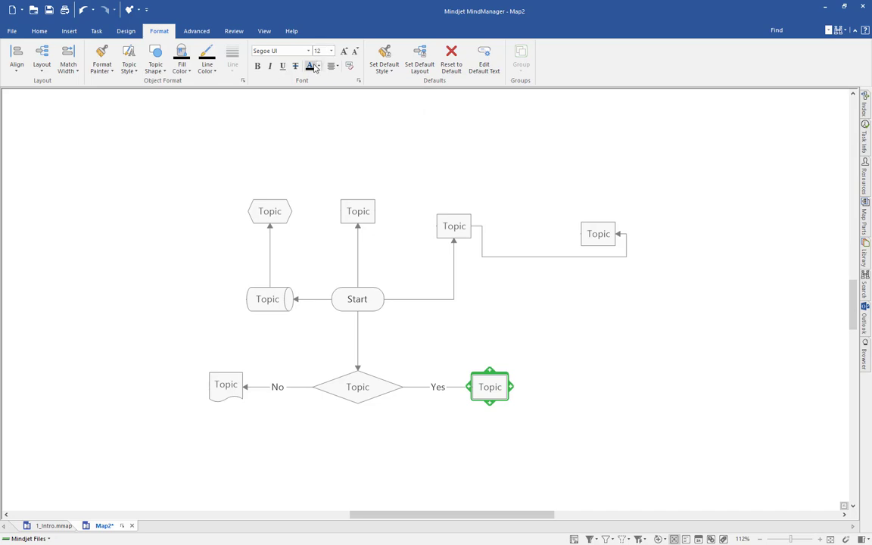
{"action": "right_click", "coordinate": [480, 374]}
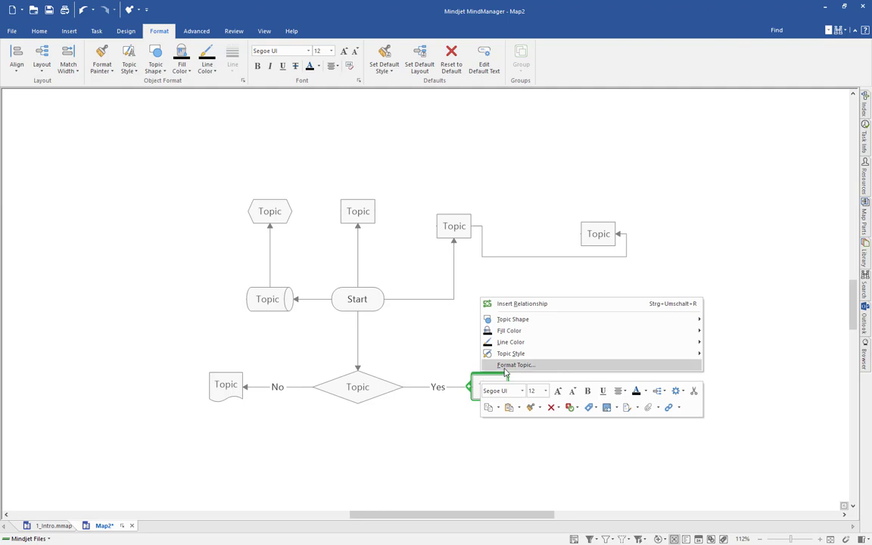
{"action": "left_click", "coordinate": [505, 368]}
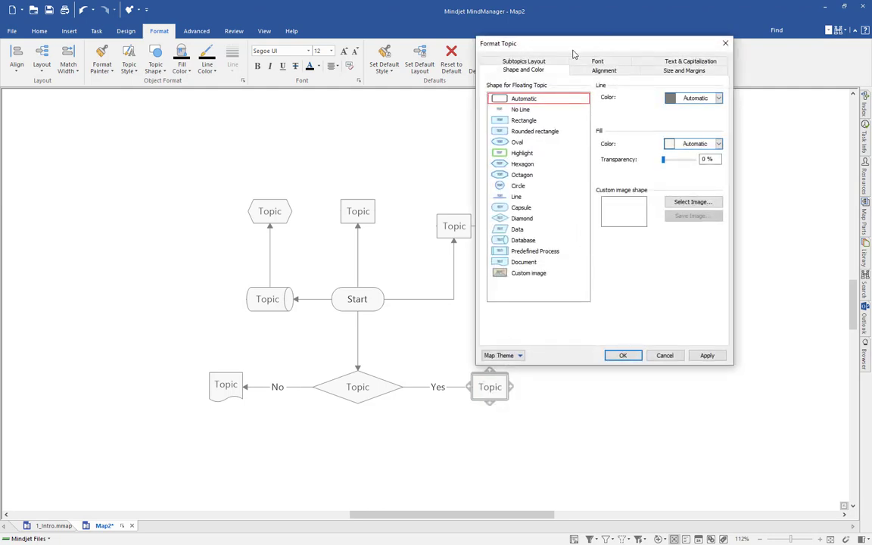
{"action": "left_click_drag", "start_coordinate": [534, 41], "coordinate": [301, 112]}
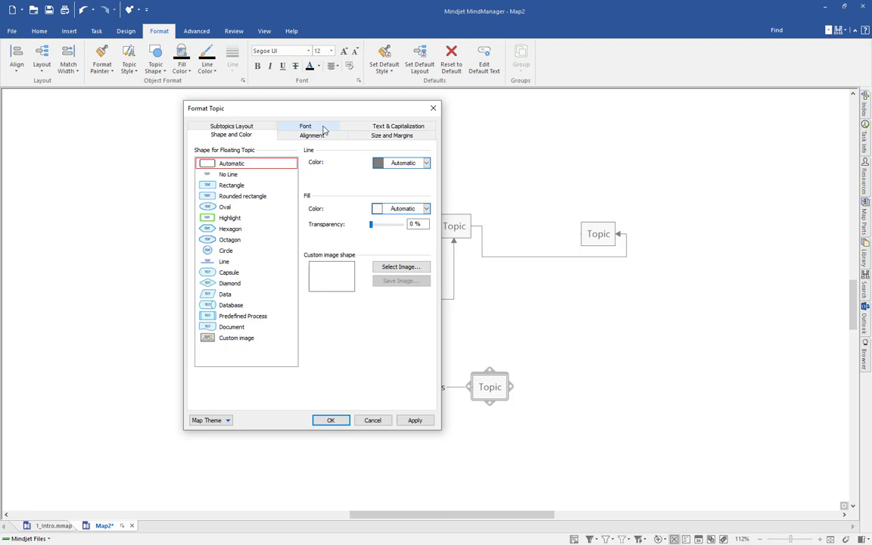
{"action": "left_click", "coordinate": [324, 130]}
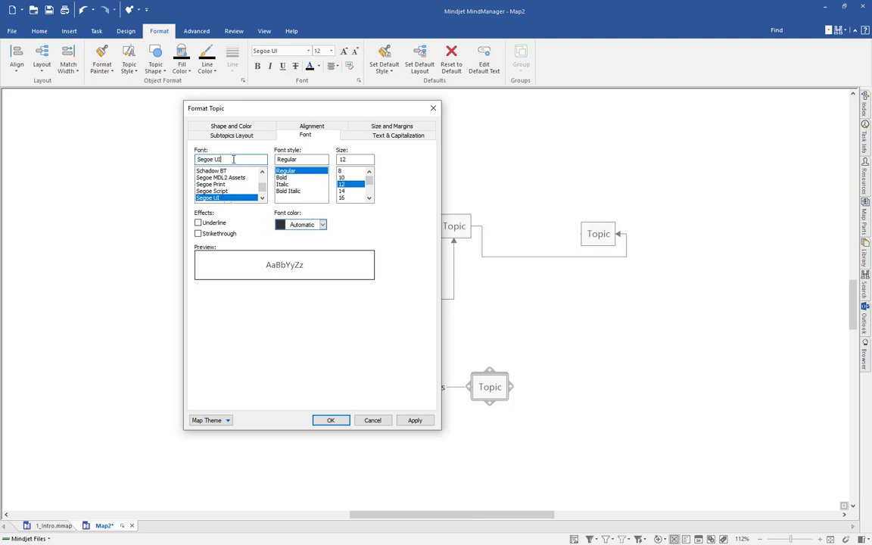
{"action": "type", "text": "Arial"}
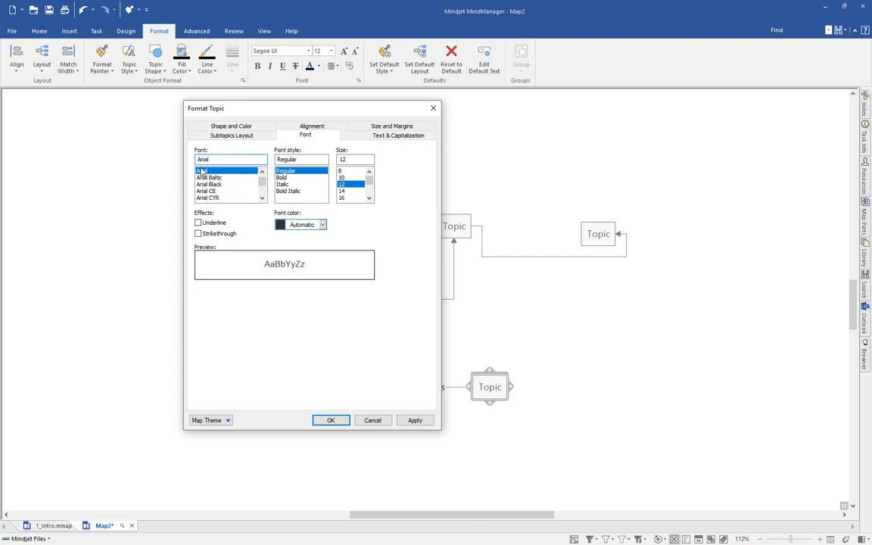
{"action": "left_click", "coordinate": [344, 178]}
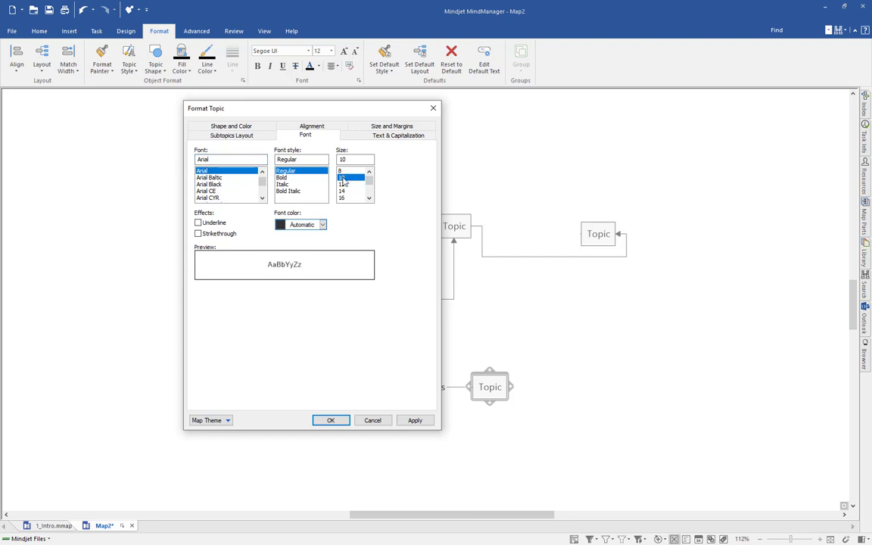
{"action": "left_click", "coordinate": [313, 178]}
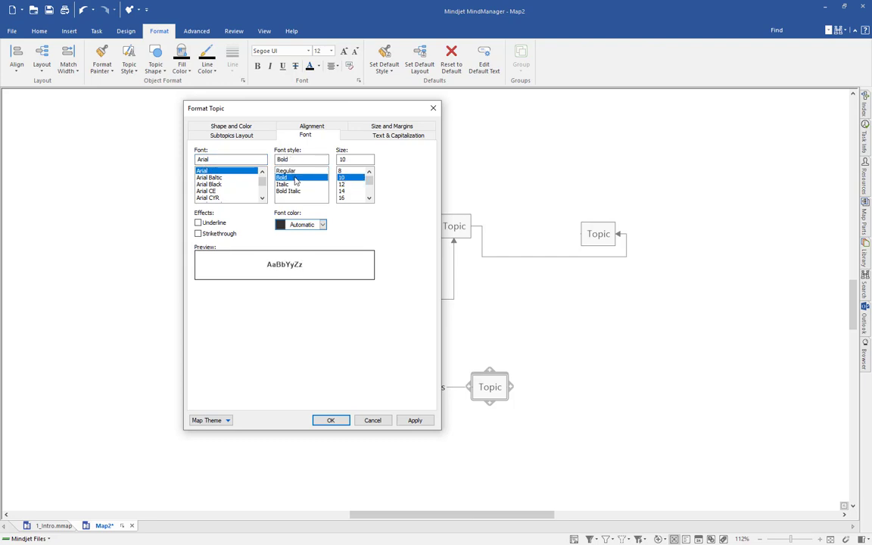
{"action": "left_click", "coordinate": [322, 225]}
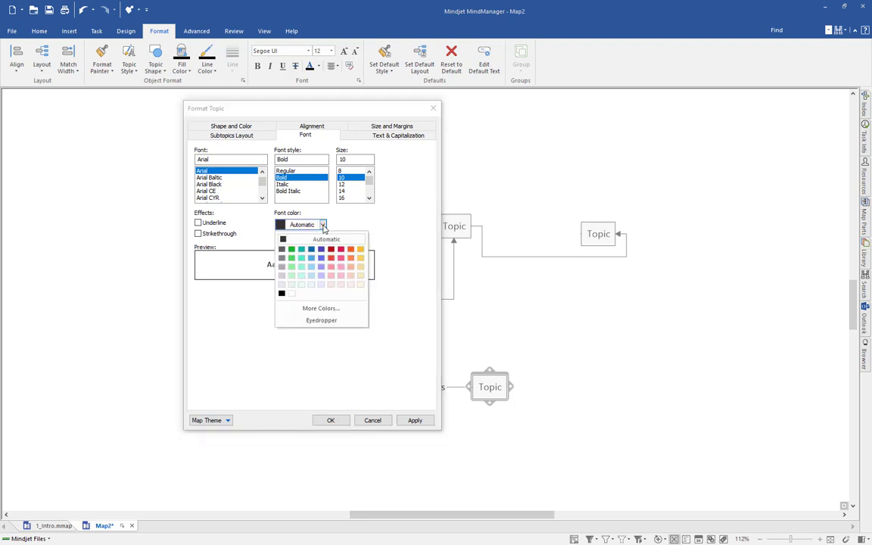
{"action": "left_click", "coordinate": [326, 248]}
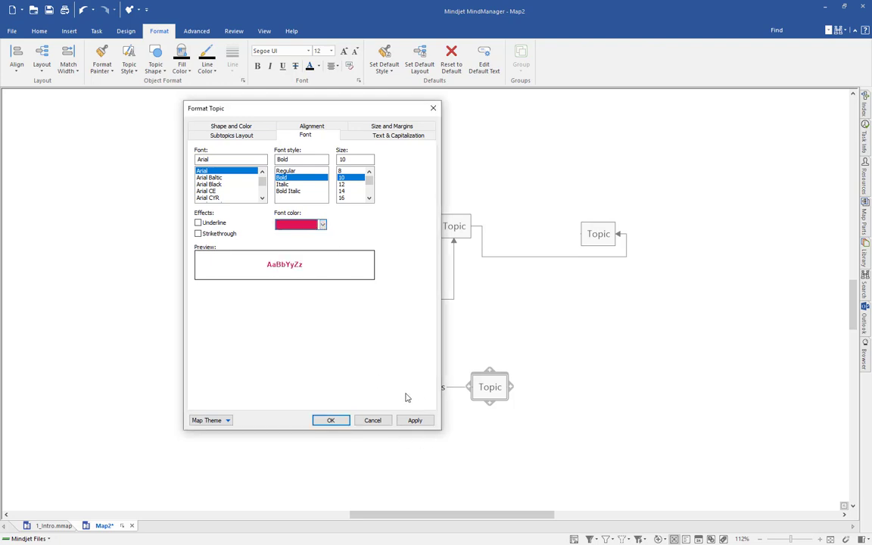
{"action": "left_click", "coordinate": [416, 421]}
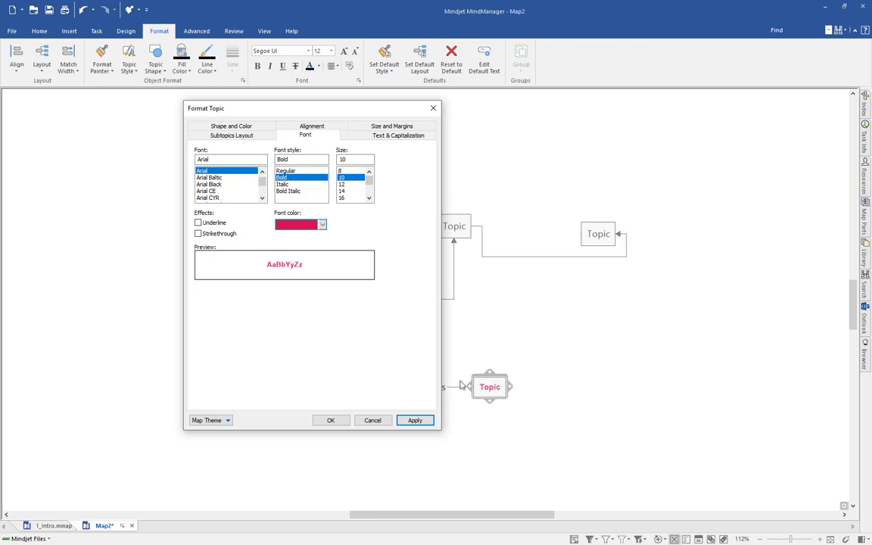
Step: Save the topic's formatting in the default theme for this map and close the topic formatting
{"action": "left_click", "coordinate": [215, 424]}
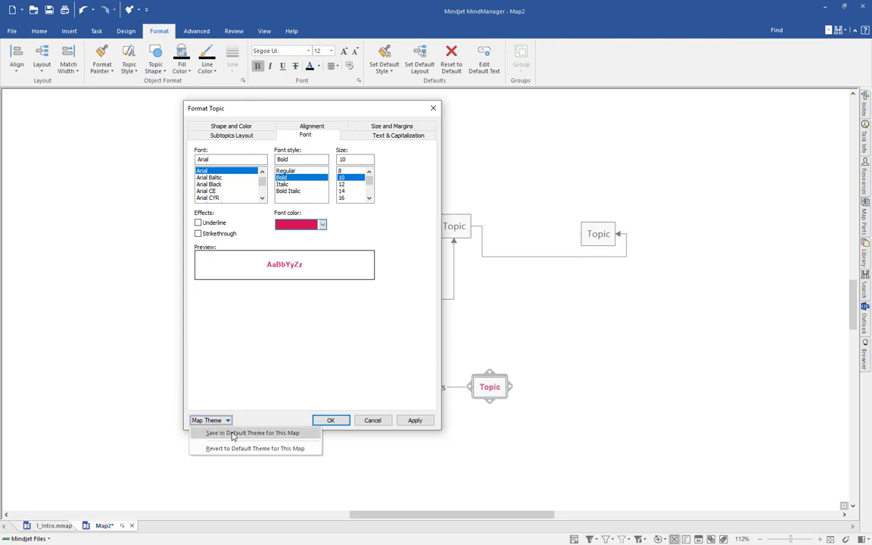
{"action": "left_click", "coordinate": [233, 436]}
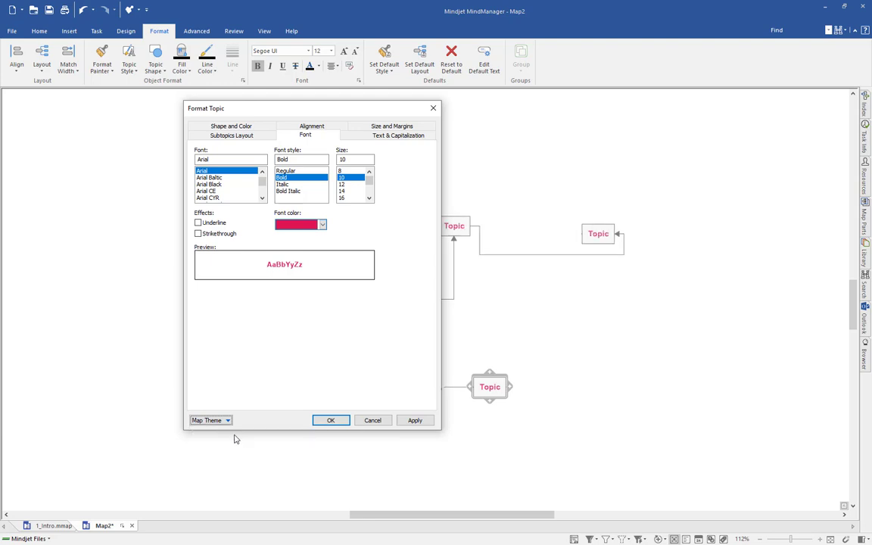
{"action": "left_click", "coordinate": [331, 422]}
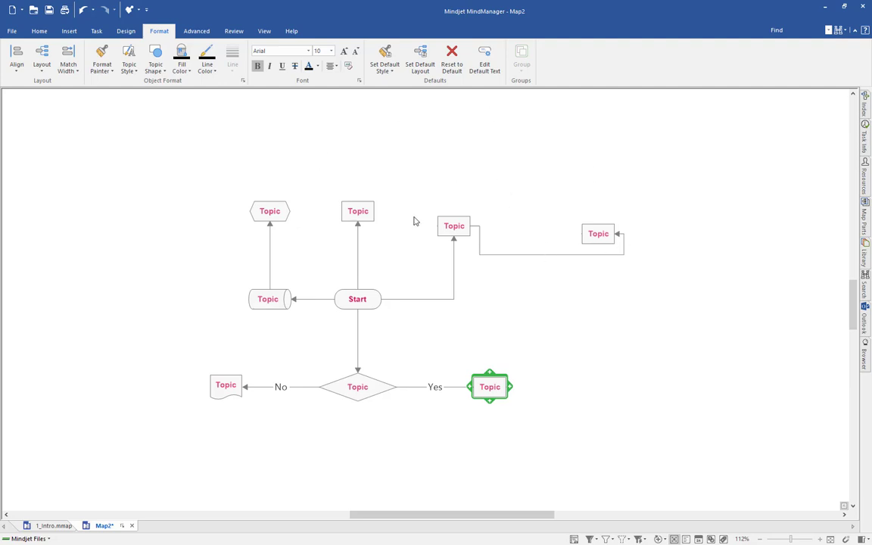
Step: Nudge the far-right floating topic up, back down, to the right and to the left in small increments
{"action": "left_click", "coordinate": [599, 236]}
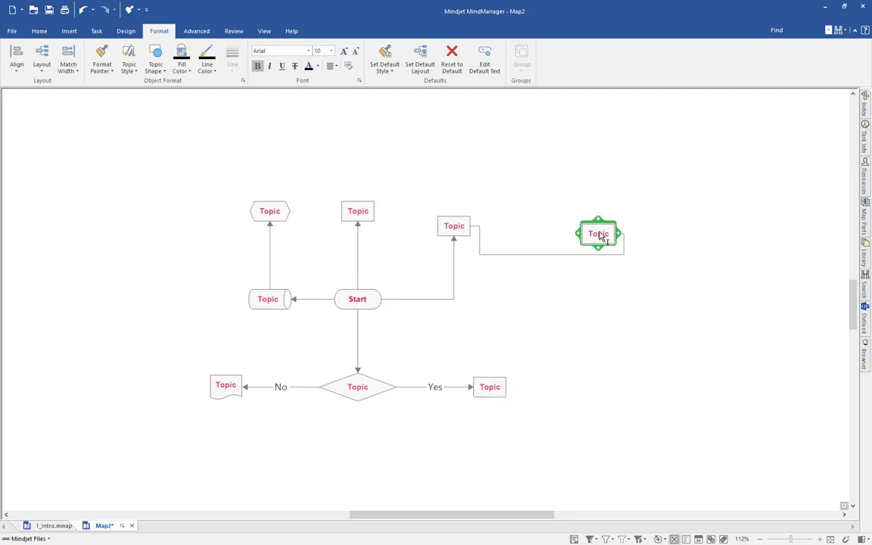
{"action": "key", "text": "alt+Up"}
{"action": "key", "text": "alt+Up"}
{"action": "key", "text": "alt+Up"}
{"action": "key", "text": "alt+Up"}
{"action": "key", "text": "alt+Up"}
{"action": "key", "text": "alt+Up"}
{"action": "key", "text": "alt+Up"}
{"action": "key", "text": "alt+Up"}
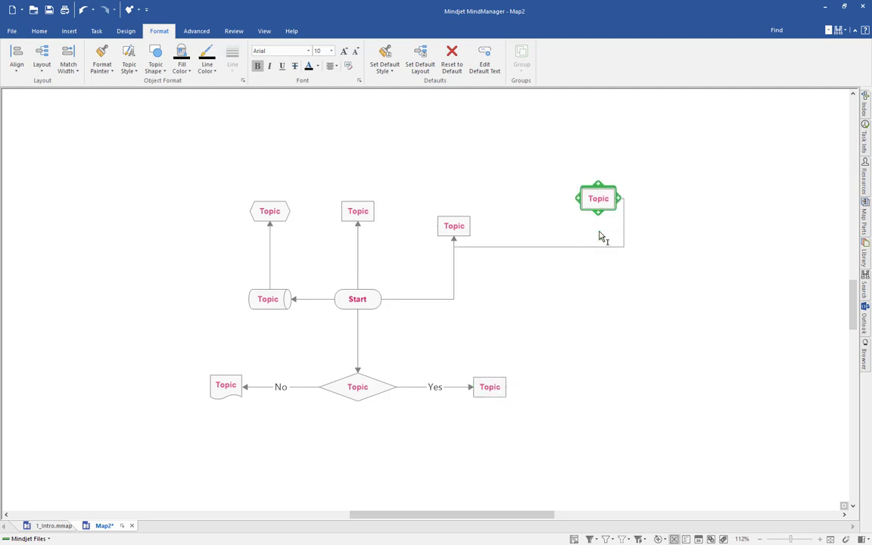
{"action": "key", "text": "alt+Down"}
{"action": "key", "text": "alt+Down"}
{"action": "key", "text": "alt+Down"}
{"action": "key", "text": "alt+Down"}
{"action": "key", "text": "alt+Down"}
{"action": "key", "text": "alt+Down"}
{"action": "key", "text": "alt+Down"}
{"action": "key", "text": "alt+Down"}
{"action": "key", "text": "alt+Right"}
{"action": "key", "text": "alt+Right"}
{"action": "key", "text": "alt+Right"}
{"action": "key", "text": "alt+Right"}
{"action": "key", "text": "alt+Right"}
{"action": "key", "text": "alt+Right"}
{"action": "key", "text": "alt+Right"}
{"action": "key", "text": "alt+Right"}
{"action": "key", "text": "alt+Right"}
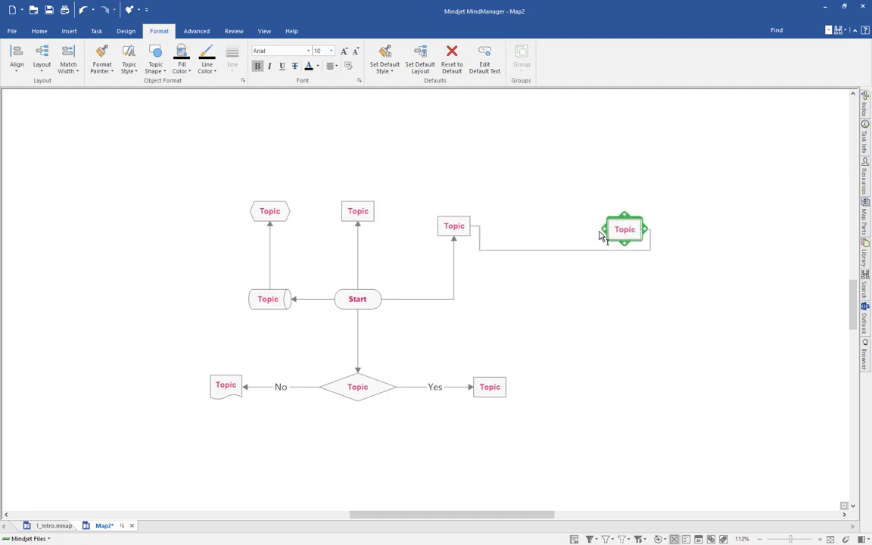
{"action": "key", "text": "alt+Left"}
{"action": "key", "text": "alt+Left"}
{"action": "key", "text": "alt+Left"}
{"action": "key", "text": "alt+Left"}
{"action": "key", "text": "alt+Left"}
{"action": "key", "text": "alt+Left"}
{"action": "key", "text": "alt+Left"}
{"action": "key", "text": "alt+Left"}
{"action": "key", "text": "alt+Left"}
{"action": "key", "text": "alt+Left"}
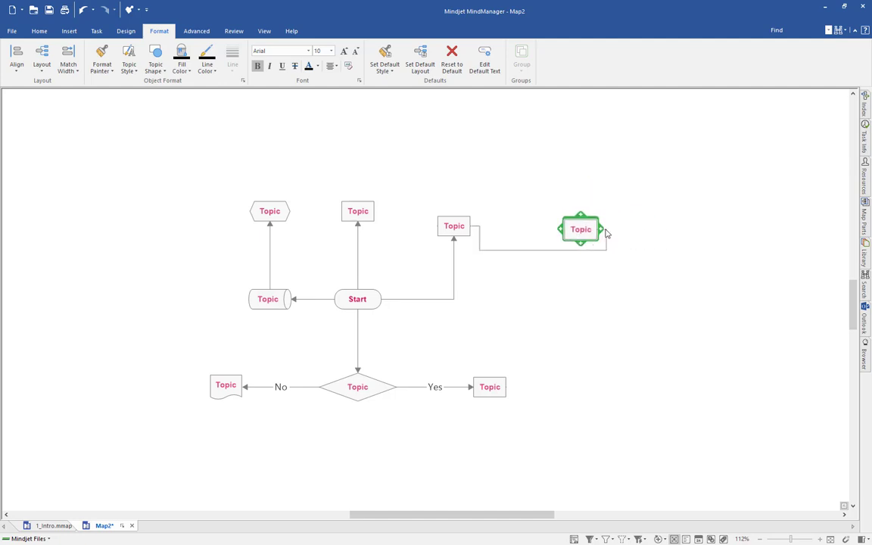
Step: Move the far-right topic up and left, and top-align it and its connected neighbour with the topic directly above Start
{"action": "left_click_drag", "start_coordinate": [574, 218], "coordinate": [538, 197]}
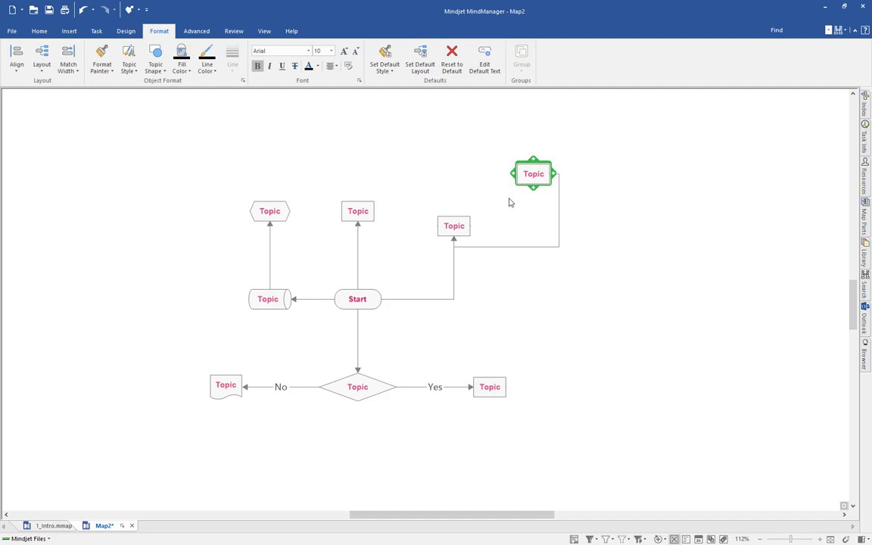
{"action": "left_click", "coordinate": [457, 231], "text": "ctrl"}
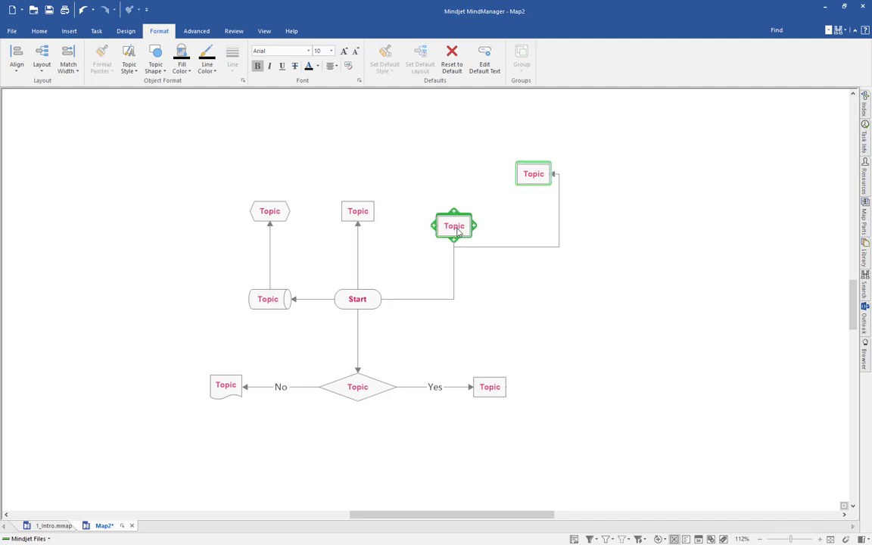
{"action": "left_click", "coordinate": [358, 214], "text": "ctrl"}
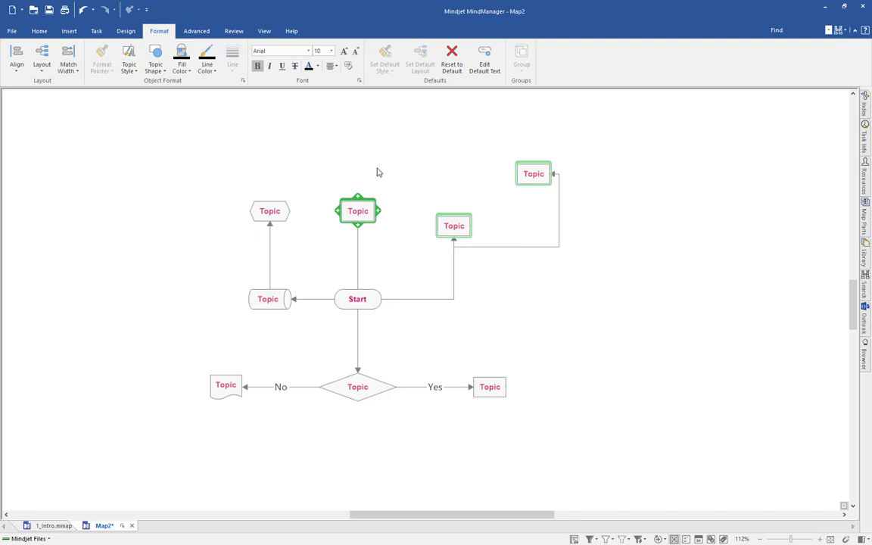
{"action": "left_click", "coordinate": [17, 60]}
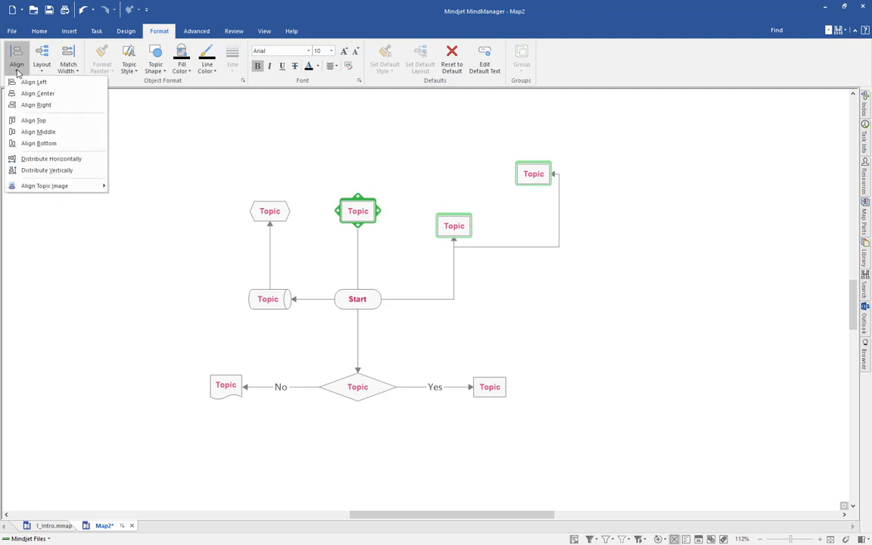
{"action": "right_click", "coordinate": [370, 205]}
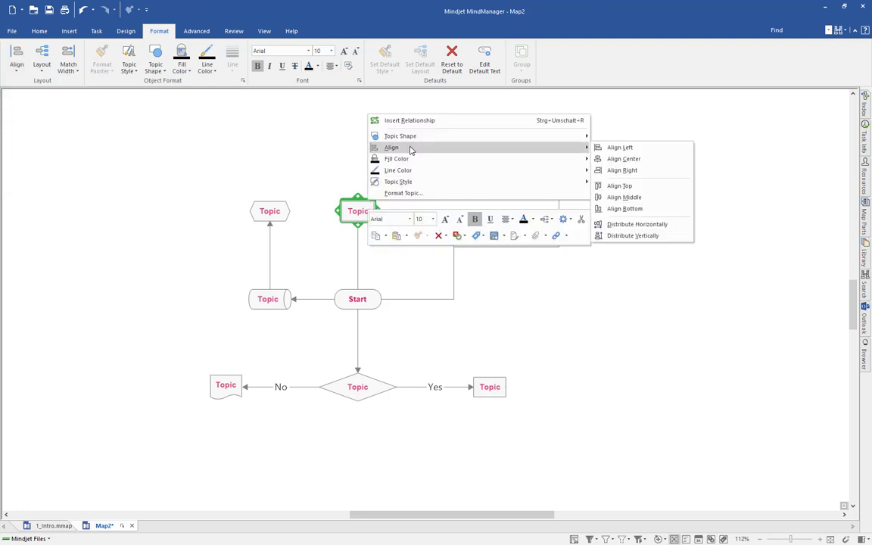
{"action": "mouse_move", "coordinate": [523, 148]}
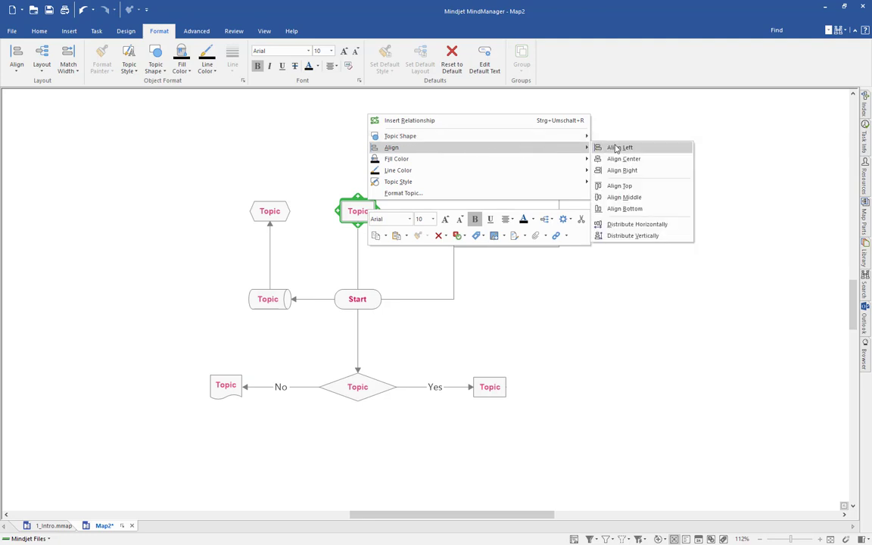
{"action": "left_click", "coordinate": [624, 187]}
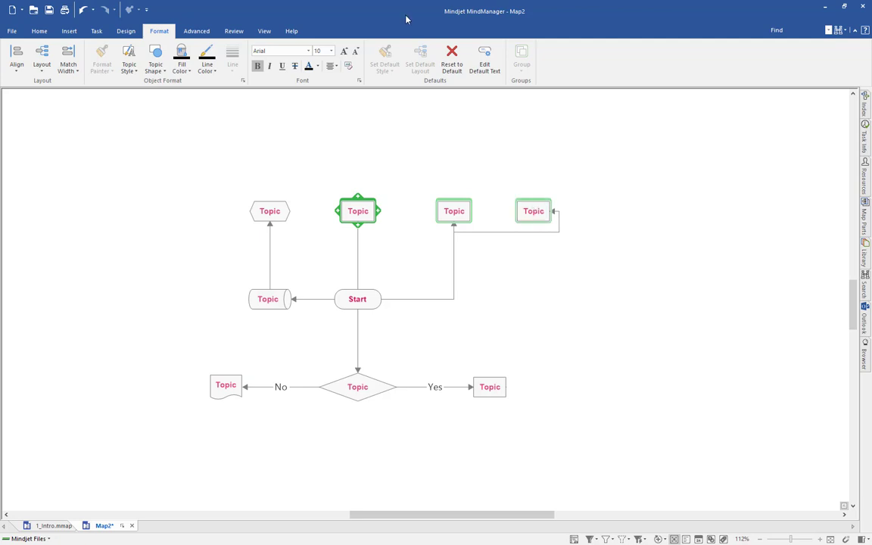
Step: Label the connector between the cylinder topic and the hexagon topic with "this is text"
{"action": "left_click", "coordinate": [423, 303]}
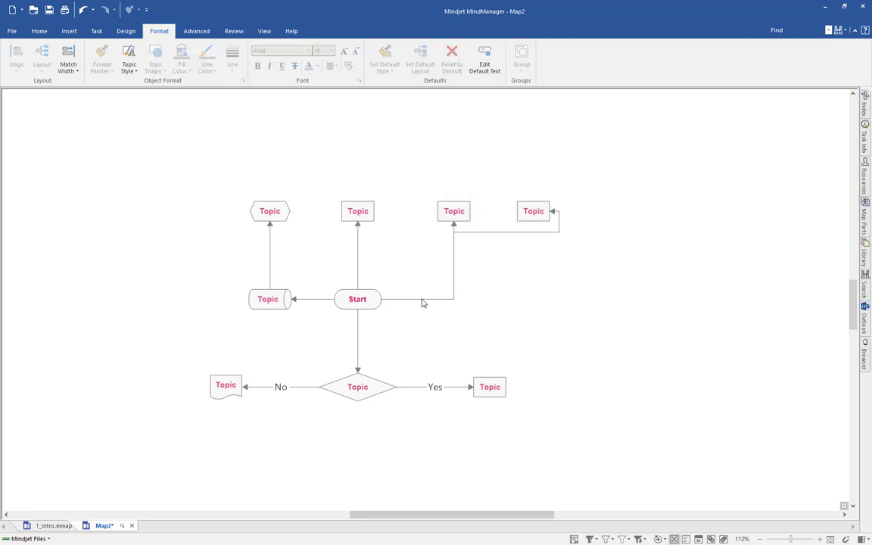
{"action": "left_click", "coordinate": [421, 300]}
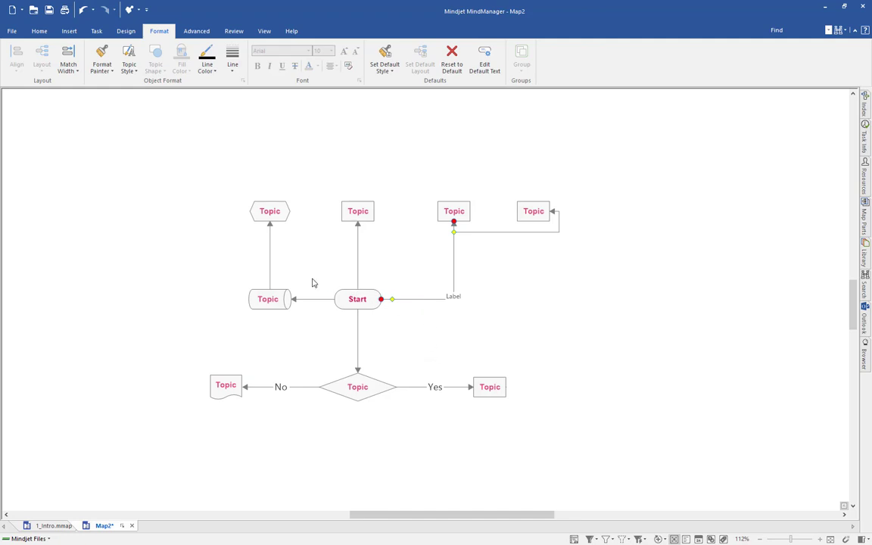
{"action": "left_click", "coordinate": [270, 261]}
{"action": "left_click", "coordinate": [270, 257]}
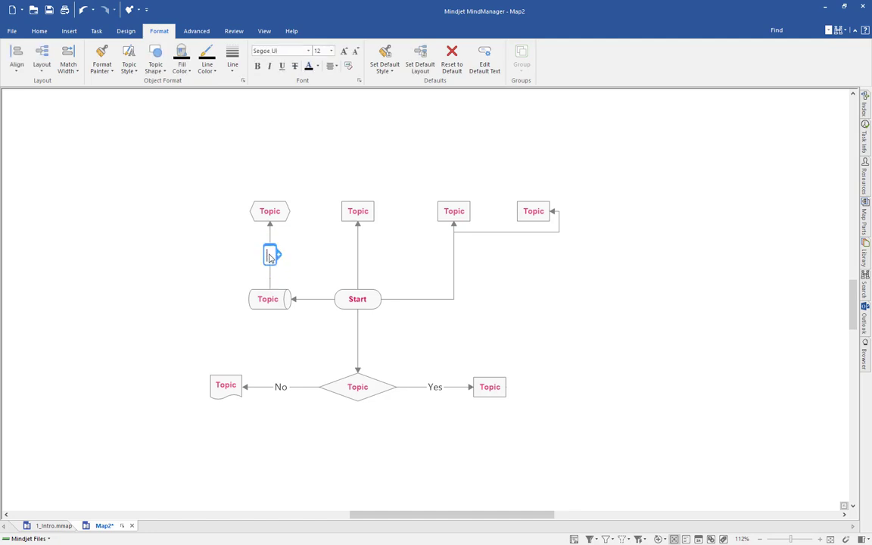
{"action": "type", "text": "this is text"}
{"action": "key", "text": "Return"}
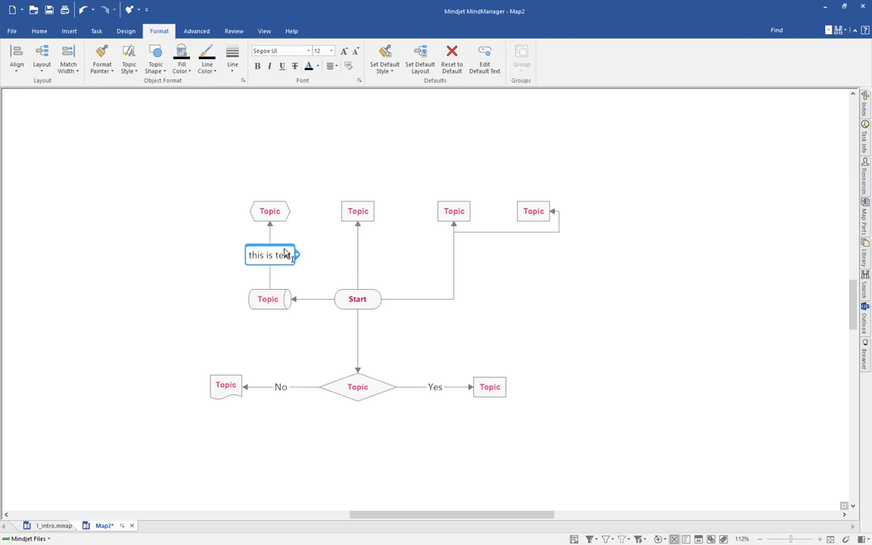
Step: Check the font settings of the "this is text" label and close the topic formatting without changes
{"action": "right_click", "coordinate": [276, 249]}
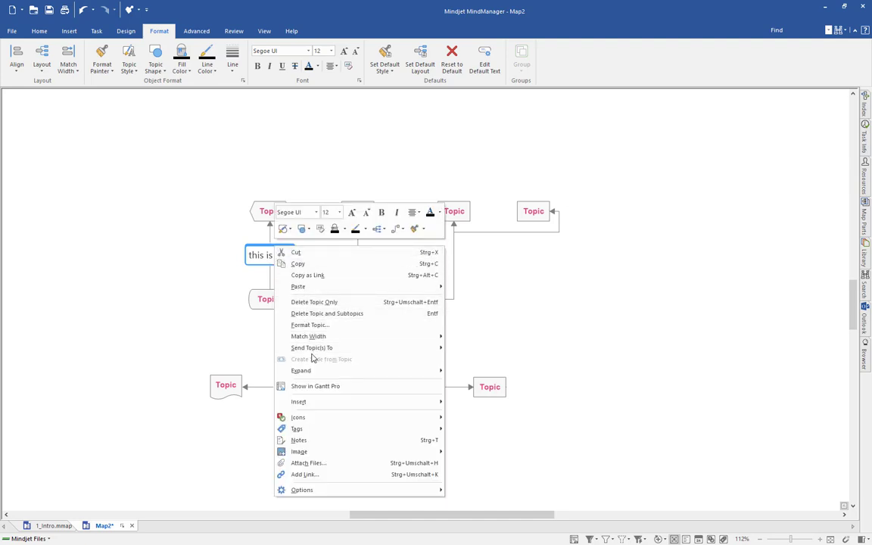
{"action": "left_click", "coordinate": [324, 327]}
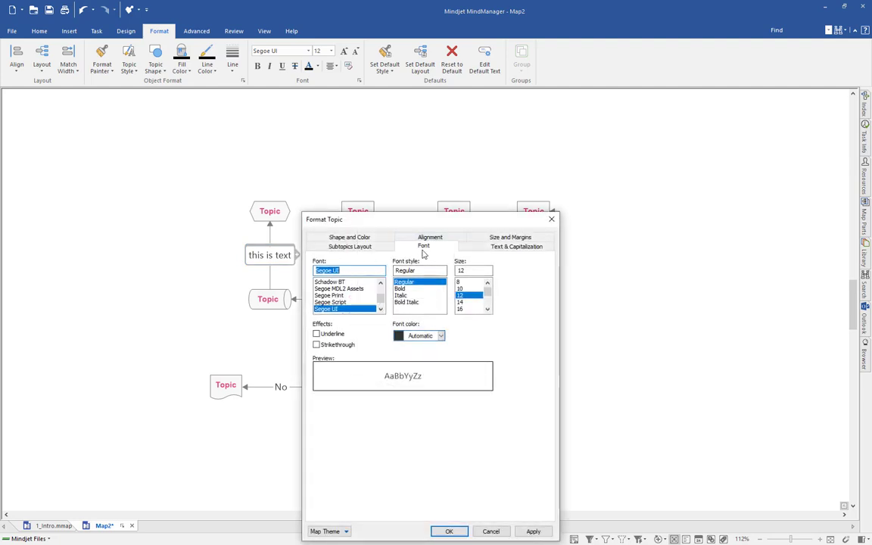
{"action": "left_click", "coordinate": [553, 221]}
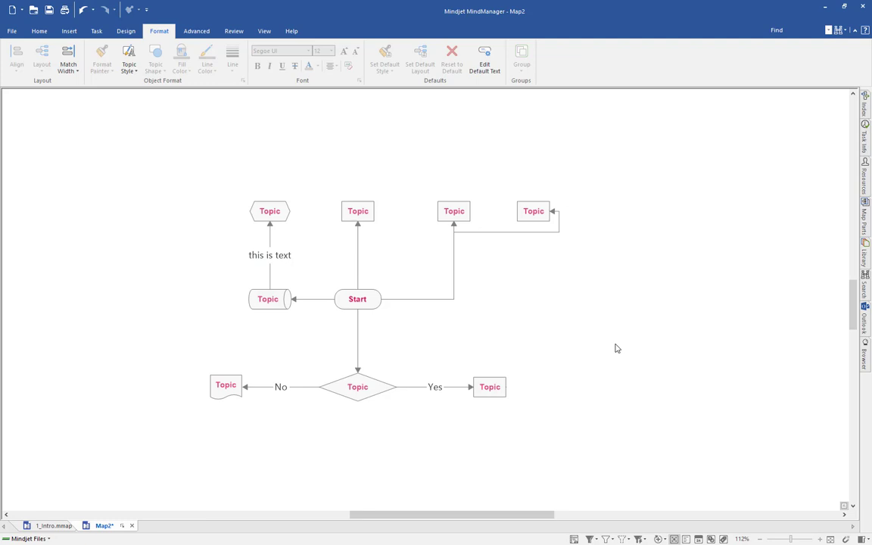
Step: Format the angled connector from Start to the upper topic as blue, solid, 1½ pt, and apply it
{"action": "left_click", "coordinate": [441, 300]}
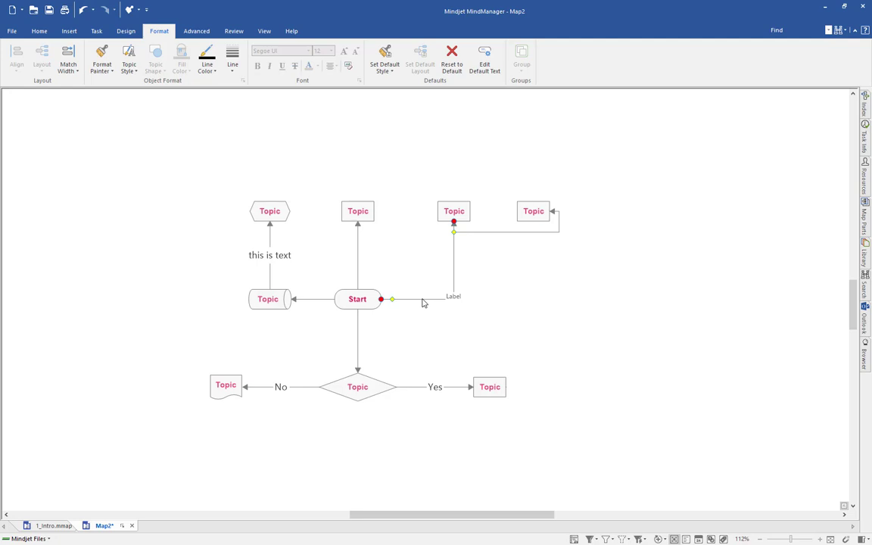
{"action": "right_click", "coordinate": [424, 303]}
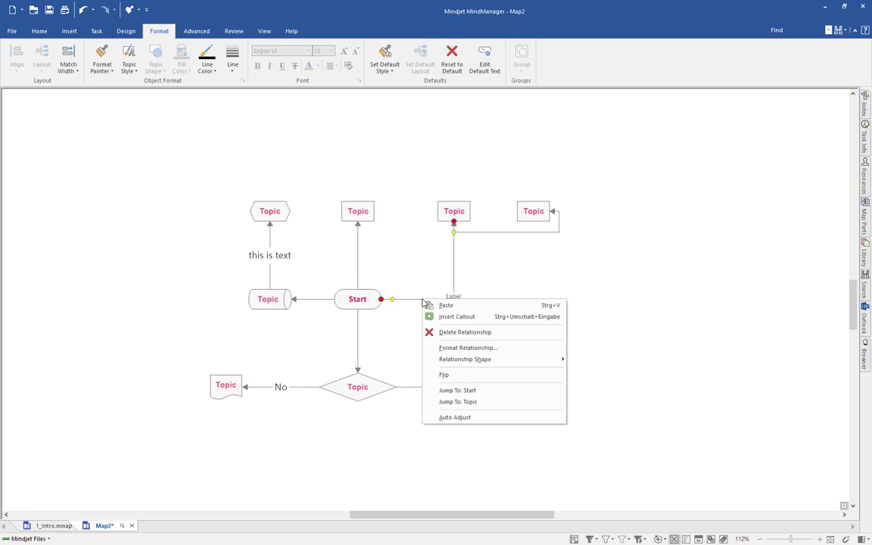
{"action": "left_click", "coordinate": [456, 350]}
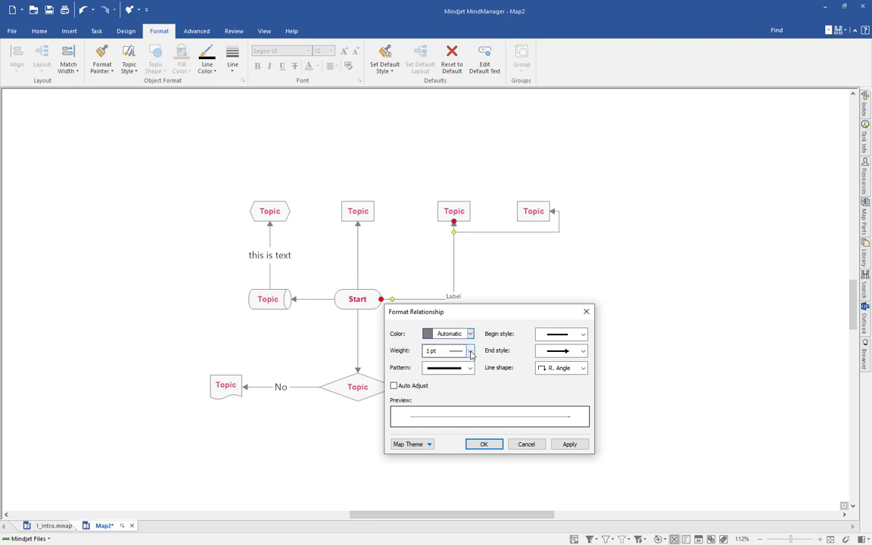
{"action": "left_click", "coordinate": [470, 352]}
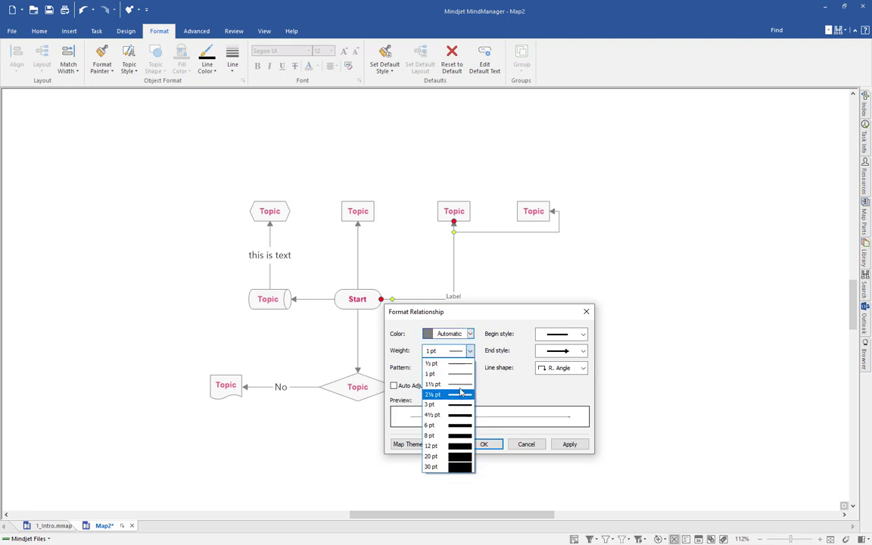
{"action": "left_click", "coordinate": [453, 384]}
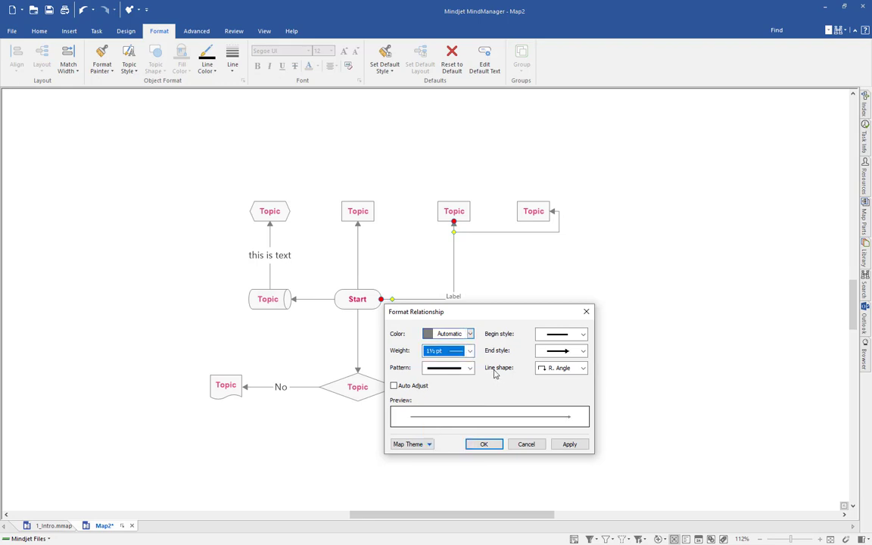
{"action": "left_click", "coordinate": [470, 368]}
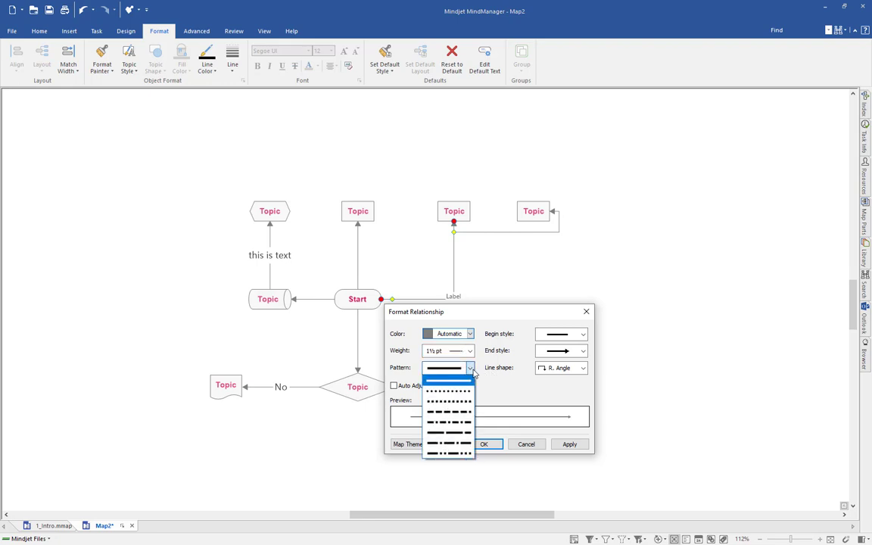
{"action": "left_click", "coordinate": [516, 388]}
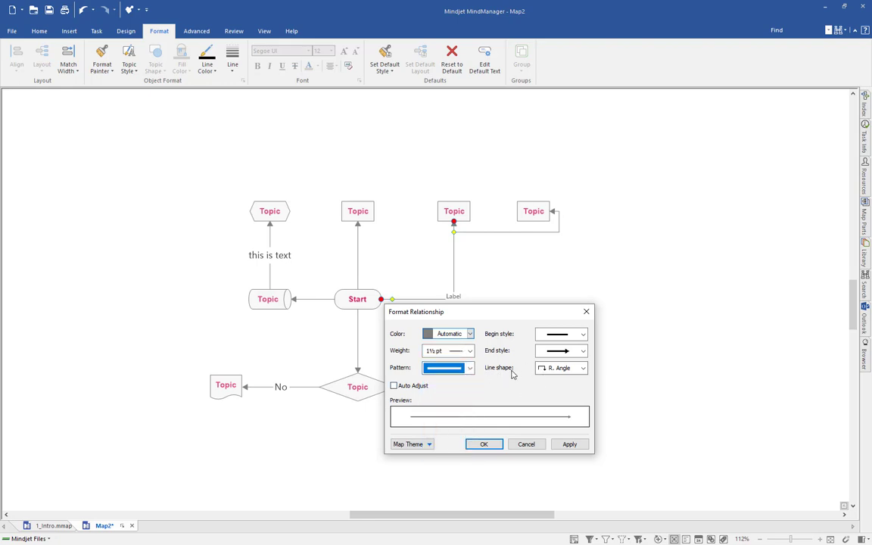
{"action": "left_click", "coordinate": [469, 334]}
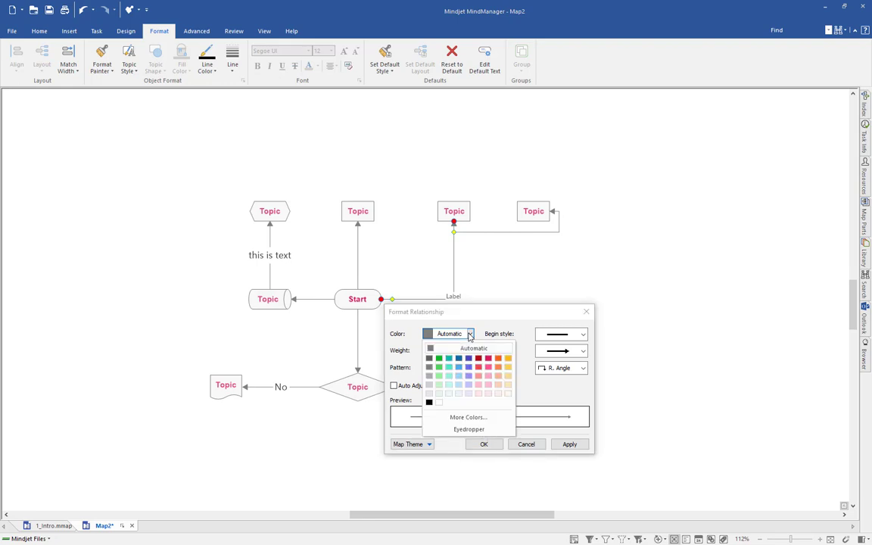
{"action": "left_click", "coordinate": [458, 359]}
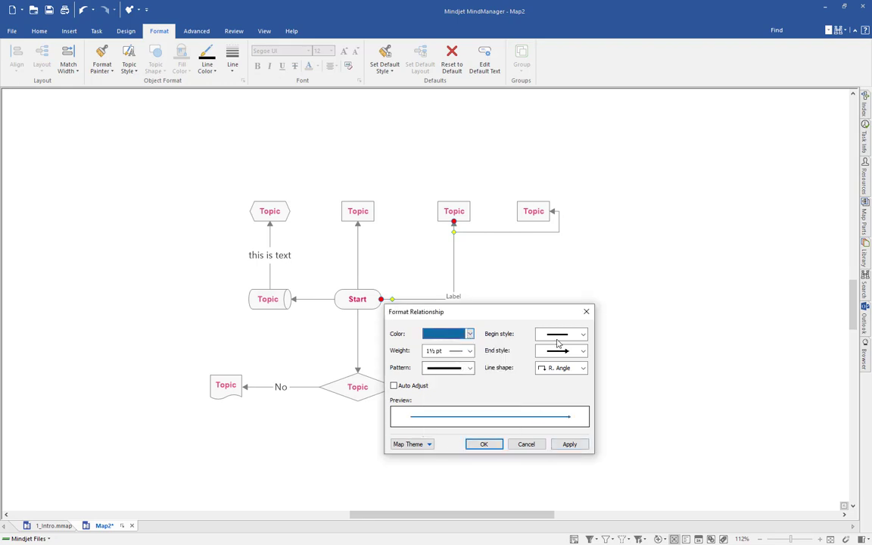
{"action": "left_click_drag", "start_coordinate": [502, 311], "coordinate": [578, 294]}
{"action": "left_click", "coordinate": [645, 429]}
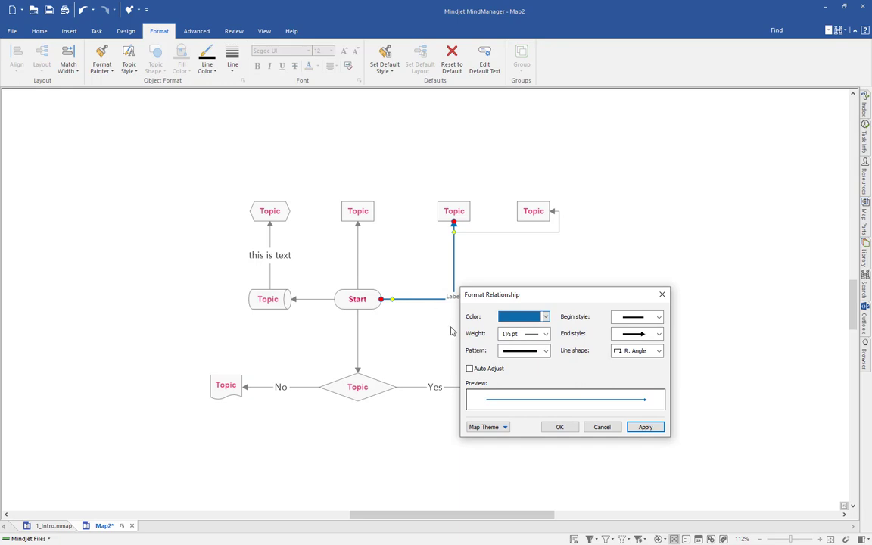
Step: Save the connector's formatting in the default theme for this map and close the relationship formatting
{"action": "left_click", "coordinate": [502, 428]}
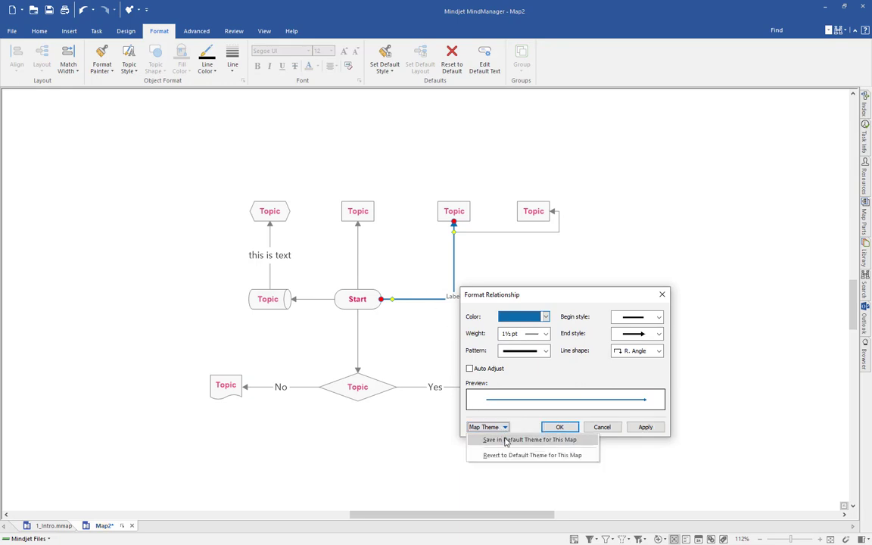
{"action": "left_click", "coordinate": [511, 439]}
{"action": "left_click", "coordinate": [560, 427]}
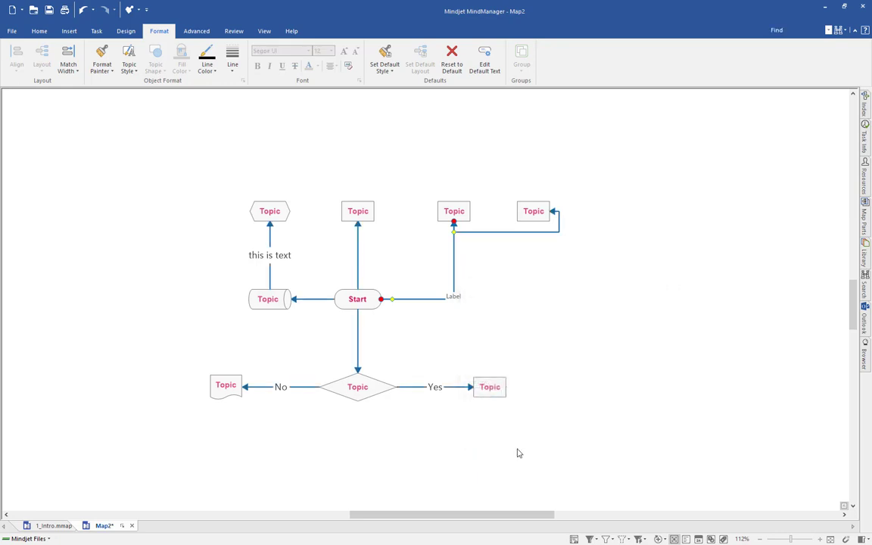
{"action": "left_click", "coordinate": [518, 452]}
Step: Add a connected topic above and to the right of the Yes branch topic, and nudge it up slightly
{"action": "left_click", "coordinate": [506, 388]}
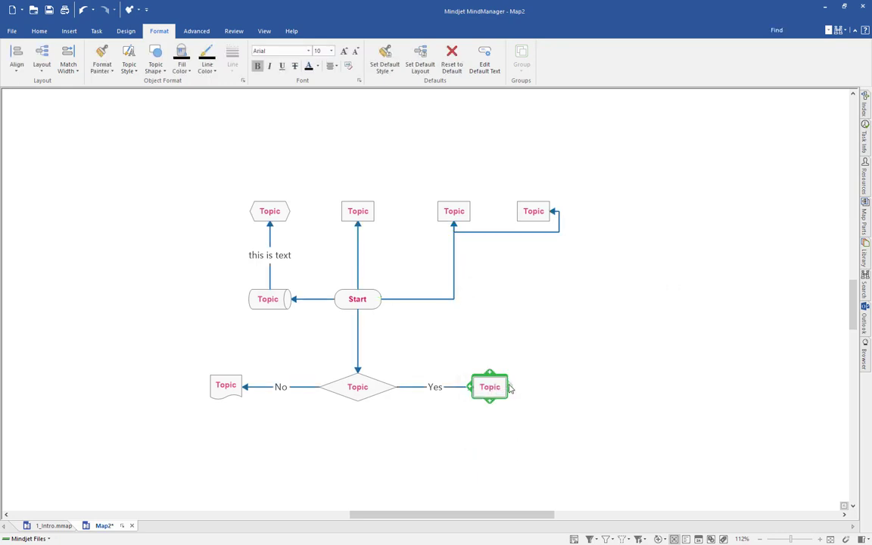
{"action": "left_click_drag", "start_coordinate": [511, 388], "coordinate": [539, 321]}
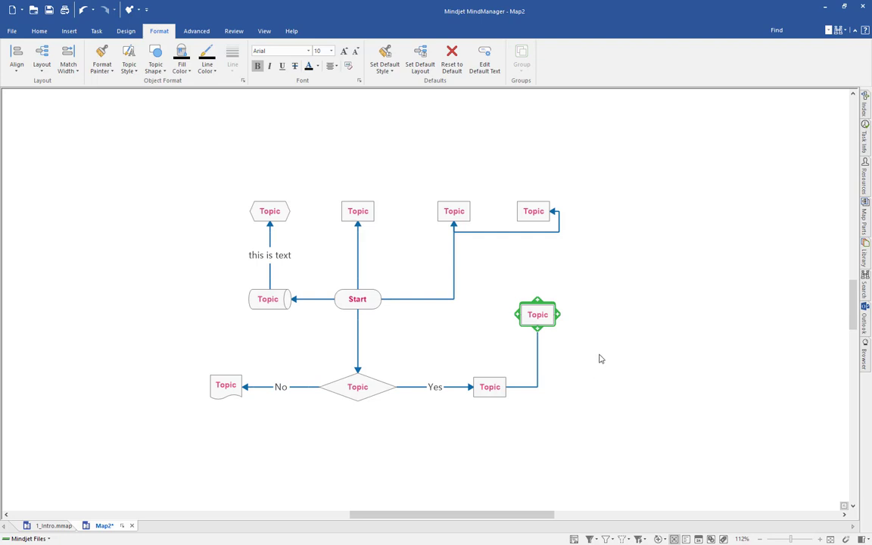
{"action": "left_click", "coordinate": [679, 387]}
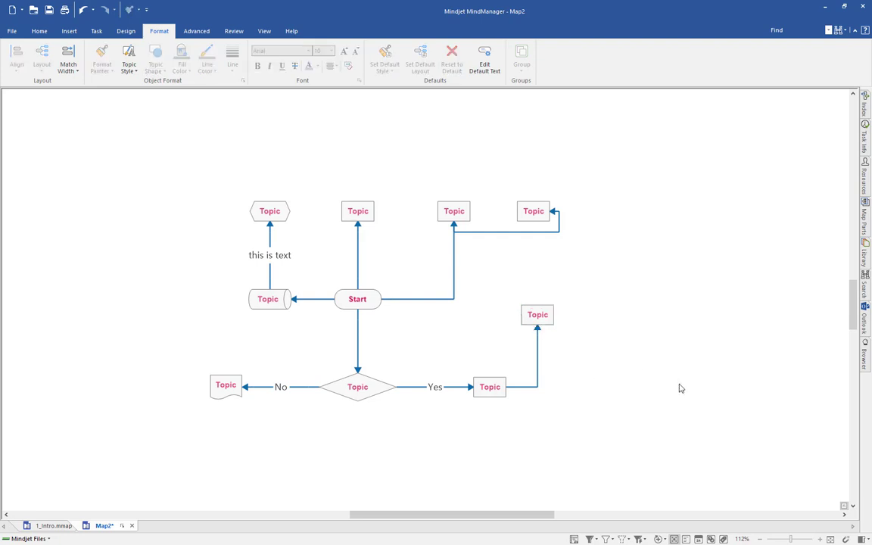
{"action": "left_click", "coordinate": [541, 324]}
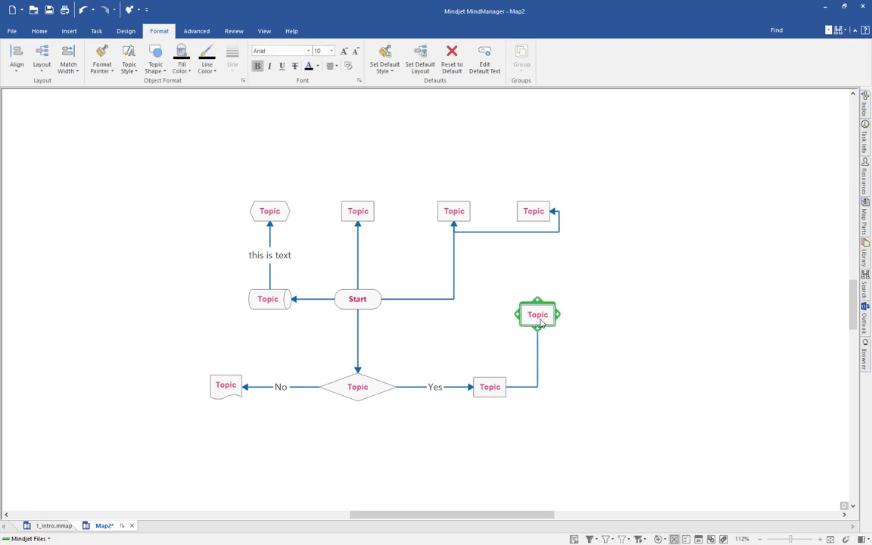
{"action": "key", "text": "Up"}
{"action": "key", "text": "Up"}
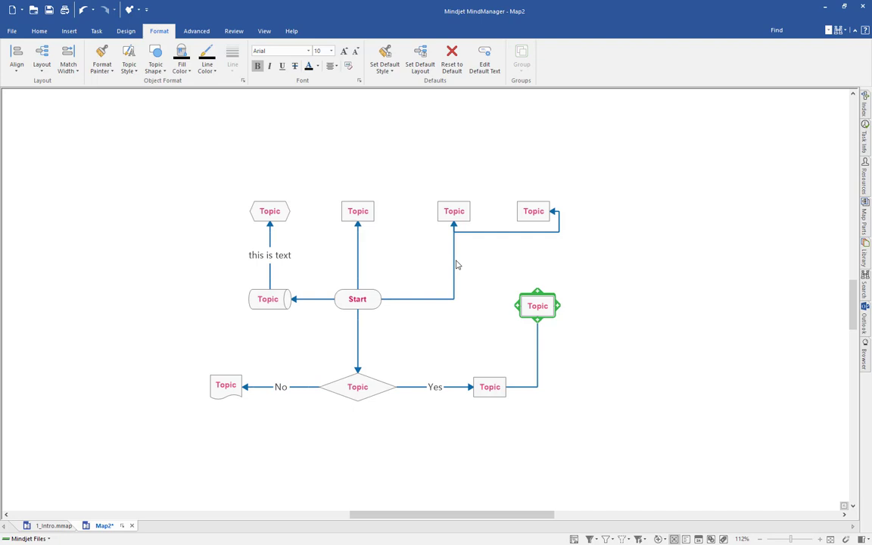
Step: Insert a smart shape with 3 horizontal swim lanes, sized to enclose the whole flowchart
{"action": "left_click", "coordinate": [67, 36]}
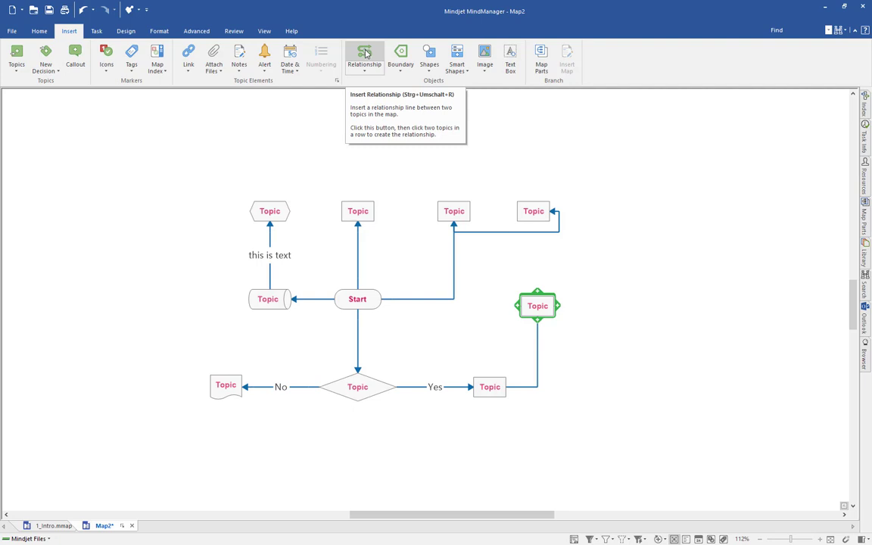
{"action": "left_click", "coordinate": [452, 69]}
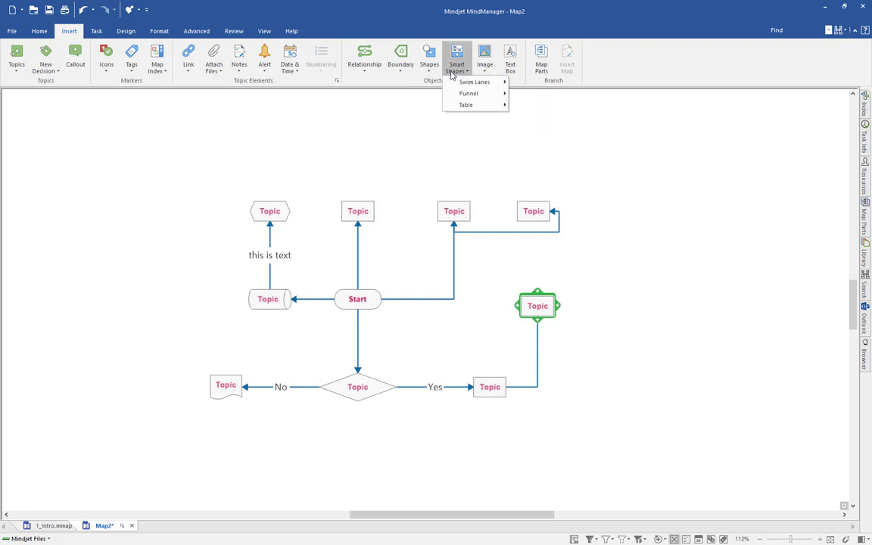
{"action": "mouse_move", "coordinate": [458, 84]}
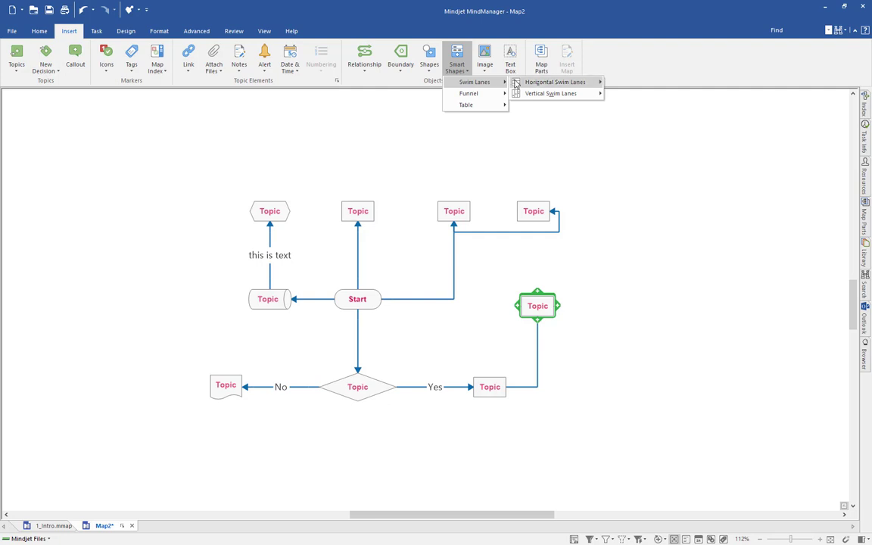
{"action": "mouse_move", "coordinate": [520, 84]}
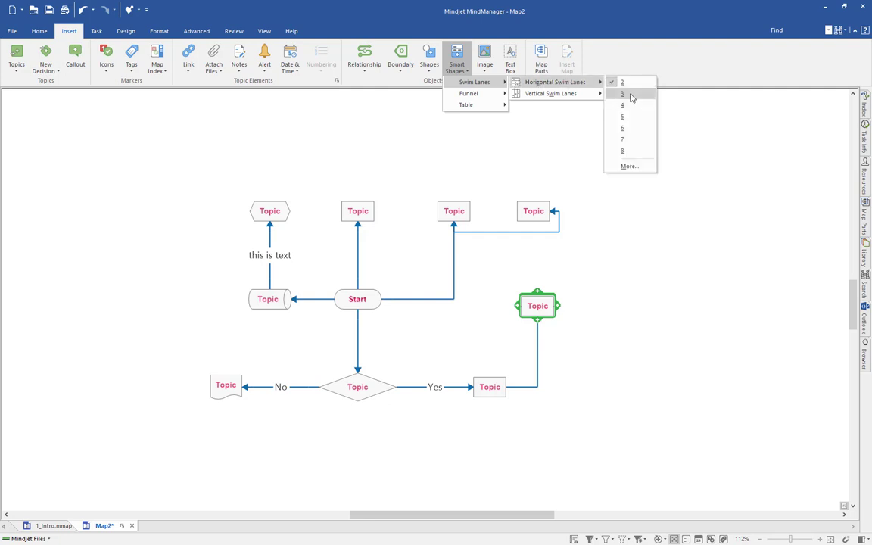
{"action": "left_click", "coordinate": [631, 96]}
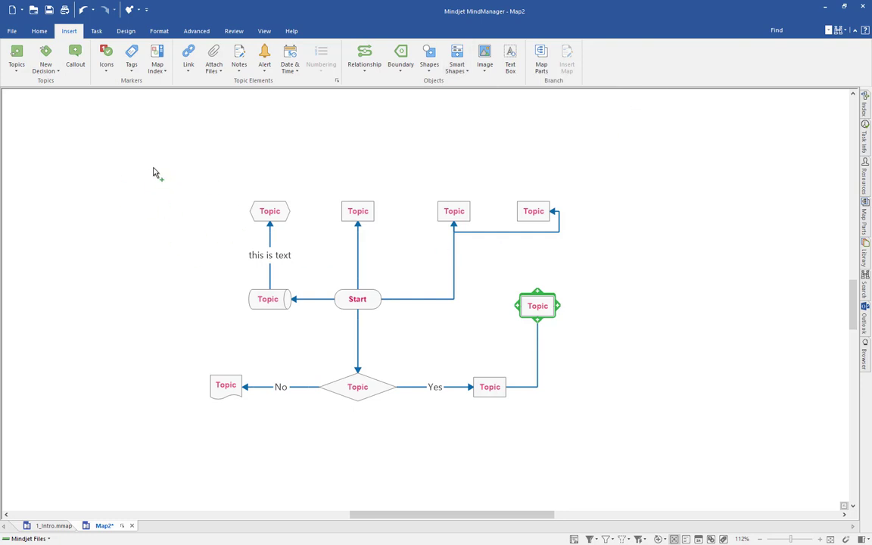
{"action": "left_click_drag", "start_coordinate": [150, 165], "coordinate": [613, 423]}
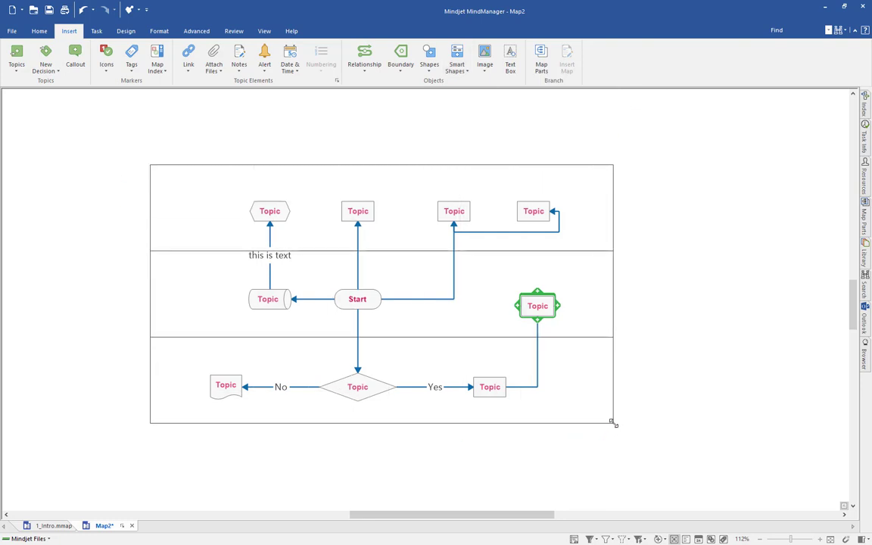
Step: Narrow the swim lanes by moving their left edge inward toward the flowchart
{"action": "left_click", "coordinate": [359, 164]}
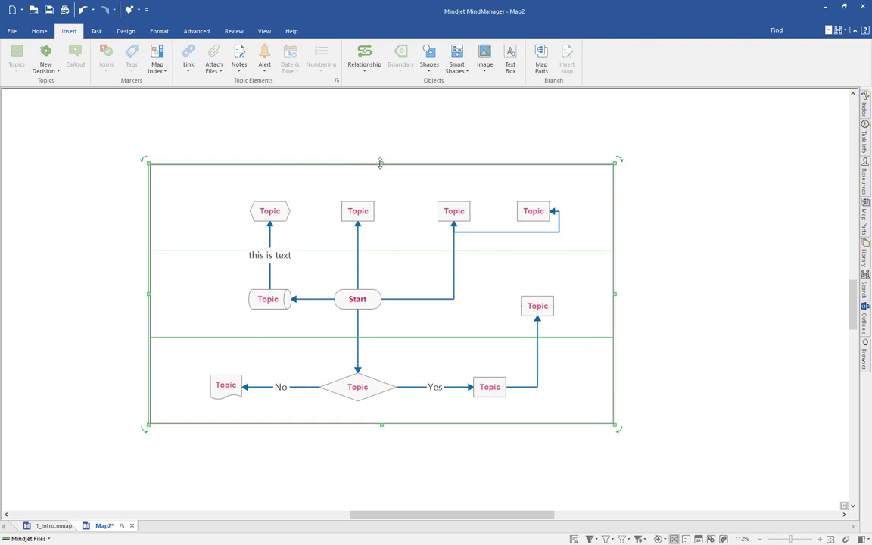
{"action": "mouse_move", "coordinate": [380, 164]}
{"action": "left_mouse_down"}
{"action": "mouse_move", "coordinate": [379, 176]}
{"action": "mouse_move", "coordinate": [382, 148]}
{"action": "mouse_move", "coordinate": [379, 163]}
{"action": "left_mouse_up"}
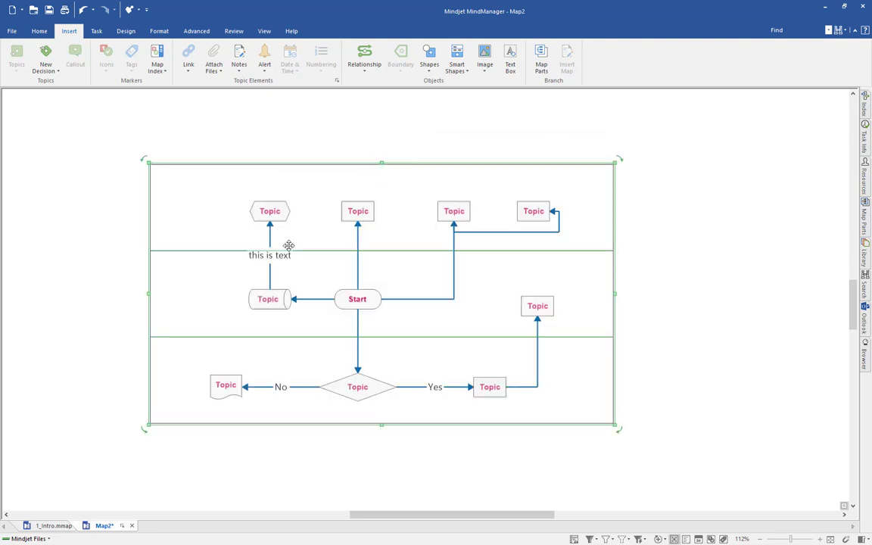
{"action": "left_click_drag", "start_coordinate": [143, 290], "coordinate": [176, 305]}
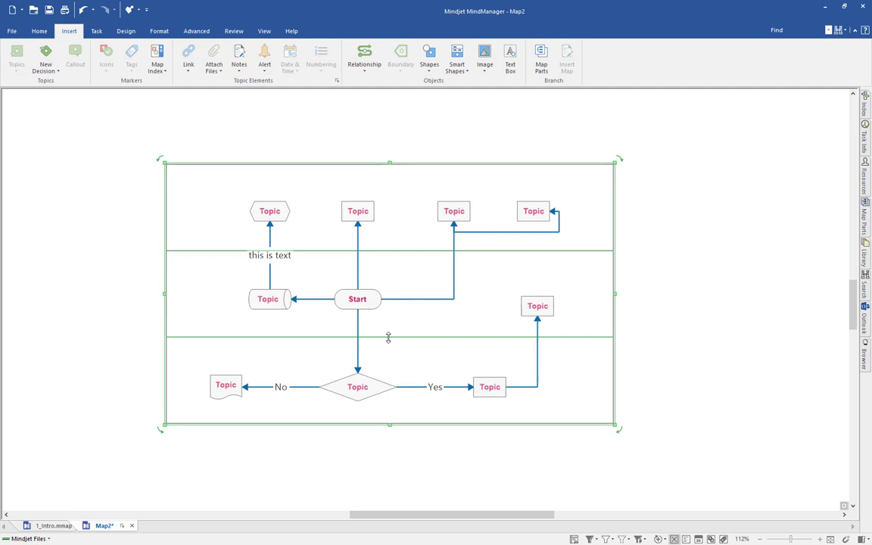
Step: Reposition the lane dividers, one between the "this is text" label and the Start row, the other just above the decision row
{"action": "left_click_drag", "start_coordinate": [388, 338], "coordinate": [384, 321]}
{"action": "left_click_drag", "start_coordinate": [401, 244], "coordinate": [397, 277]}
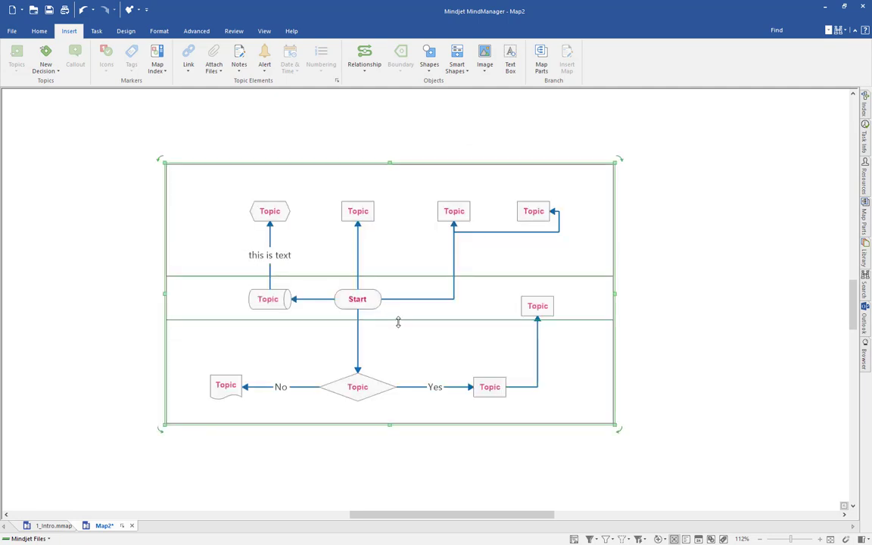
{"action": "left_click_drag", "start_coordinate": [397, 320], "coordinate": [397, 351]}
{"action": "left_click_drag", "start_coordinate": [413, 277], "coordinate": [412, 271]}
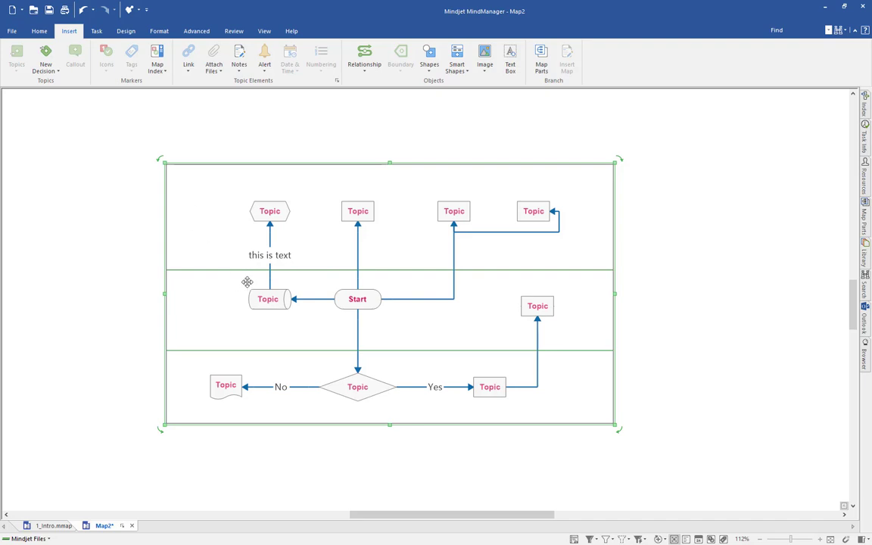
Step: Format the swim lanes with a ½ pt line weight and a lighter gray line color
{"action": "right_click", "coordinate": [613, 269]}
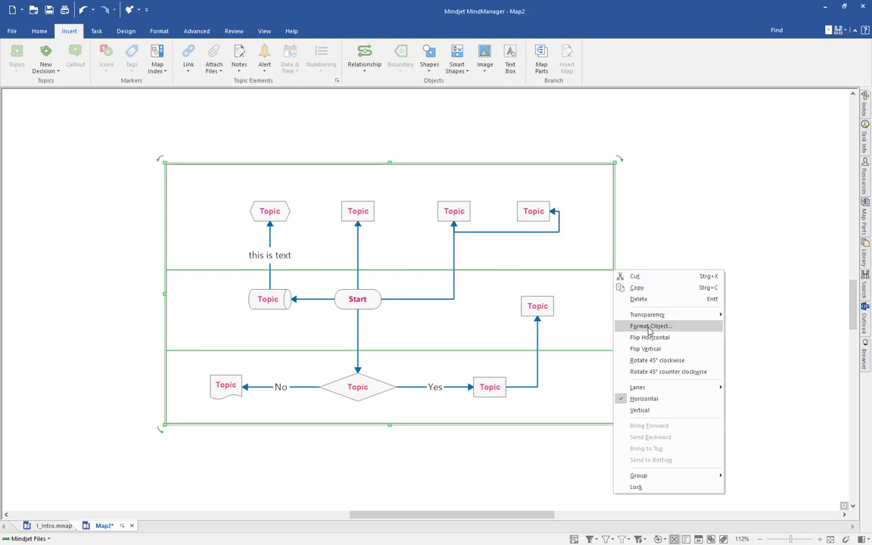
{"action": "mouse_move", "coordinate": [653, 389]}
{"action": "left_click", "coordinate": [667, 328]}
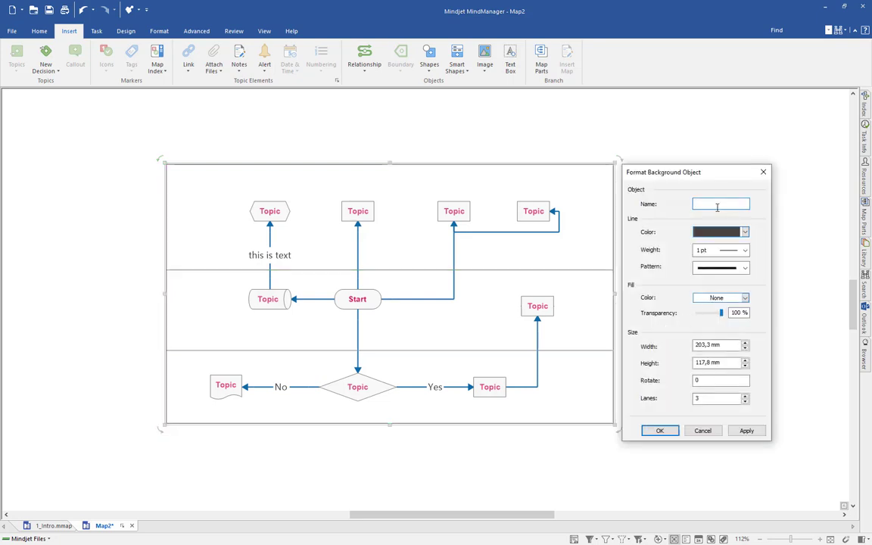
{"action": "left_click", "coordinate": [745, 251]}
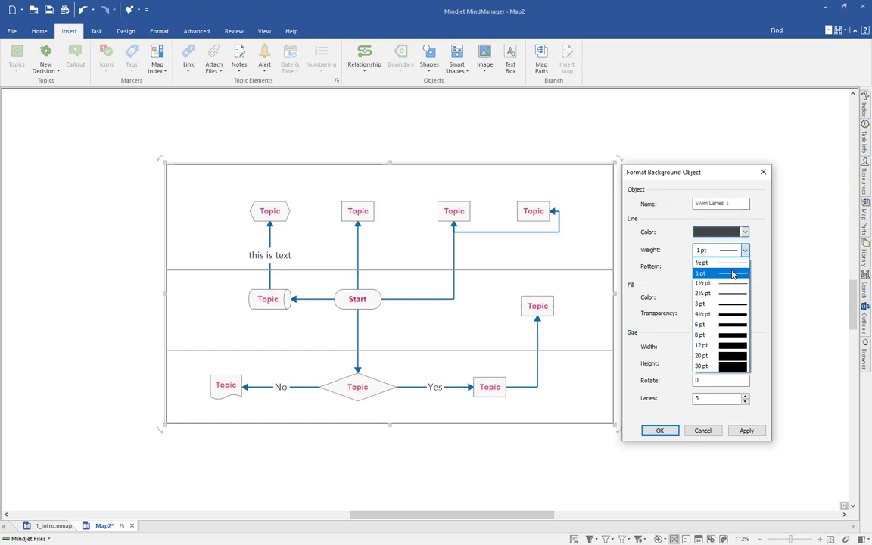
{"action": "left_click", "coordinate": [723, 261]}
{"action": "left_click", "coordinate": [745, 232]}
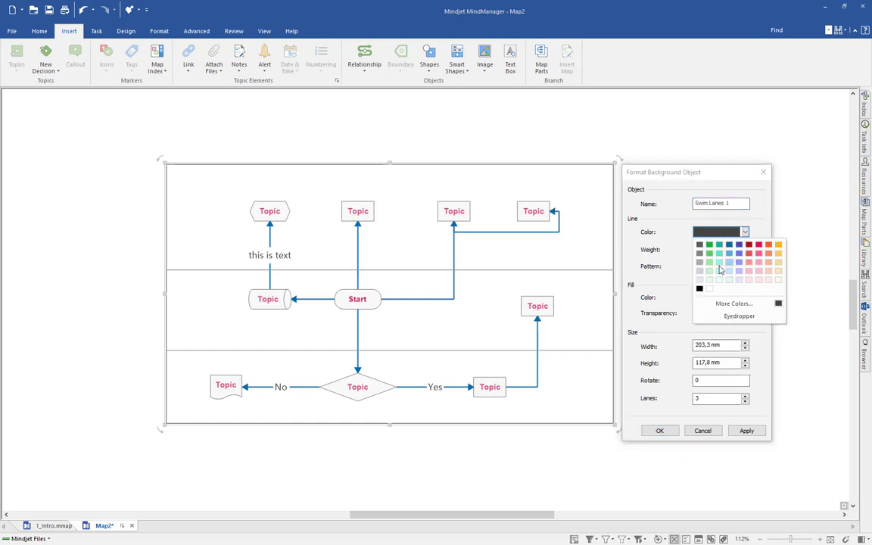
{"action": "left_click", "coordinate": [640, 242]}
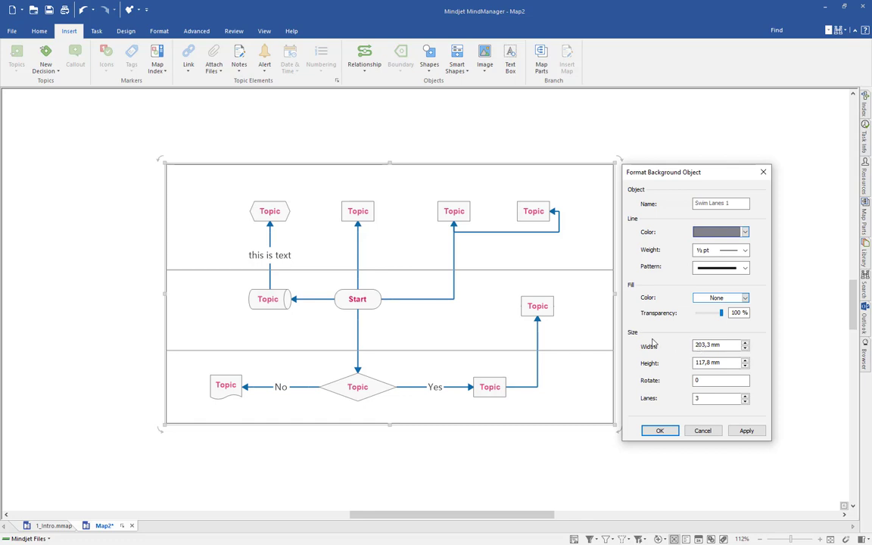
{"action": "left_click", "coordinate": [748, 434]}
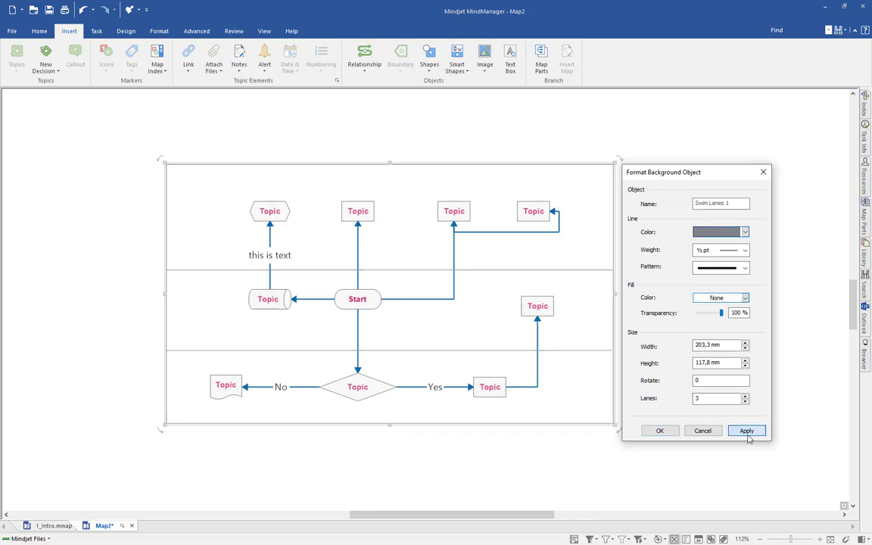
{"action": "left_click", "coordinate": [663, 432]}
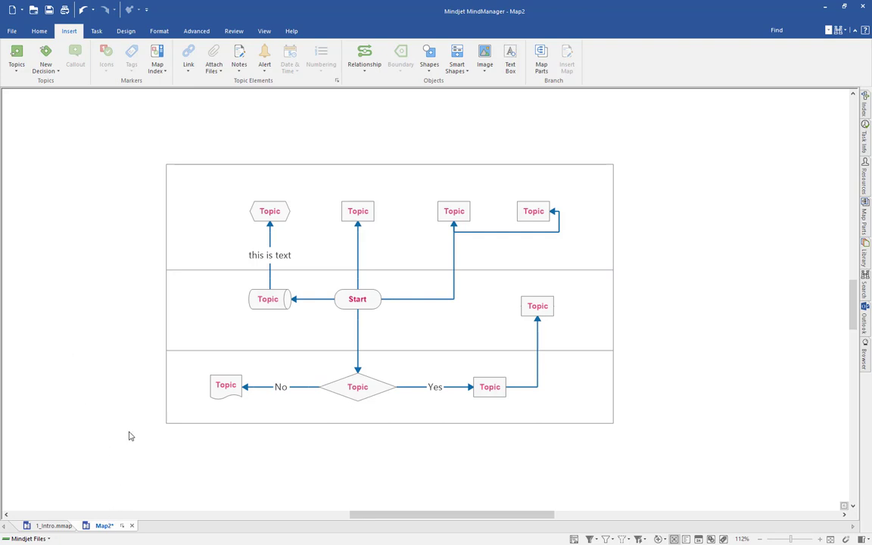
Step: Create a new map from the blank Flowchart template
{"action": "left_click", "coordinate": [9, 30]}
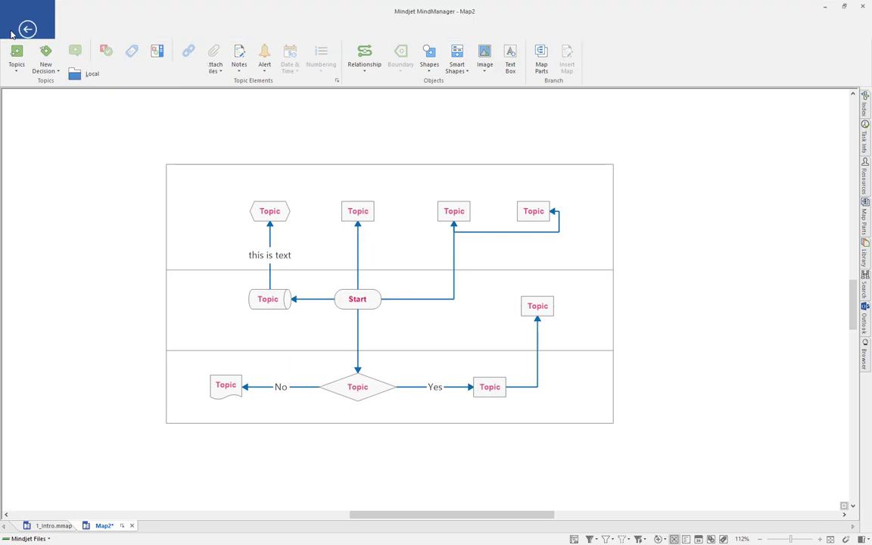
{"action": "left_click", "coordinate": [22, 73]}
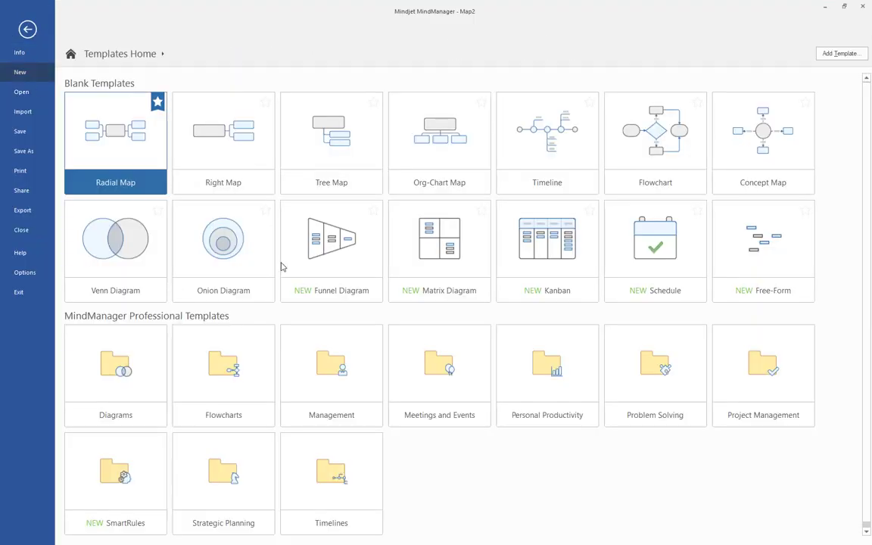
{"action": "left_click", "coordinate": [642, 141]}
{"action": "left_click", "coordinate": [407, 301]}
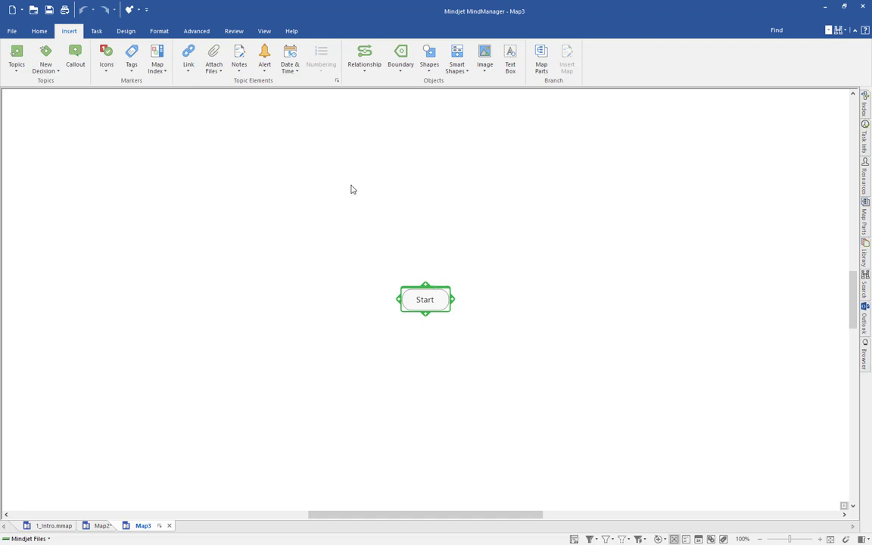
Step: Draw a rectangle about 231 mm wide and 98 mm high around the Start topic
{"action": "left_click", "coordinate": [433, 75]}
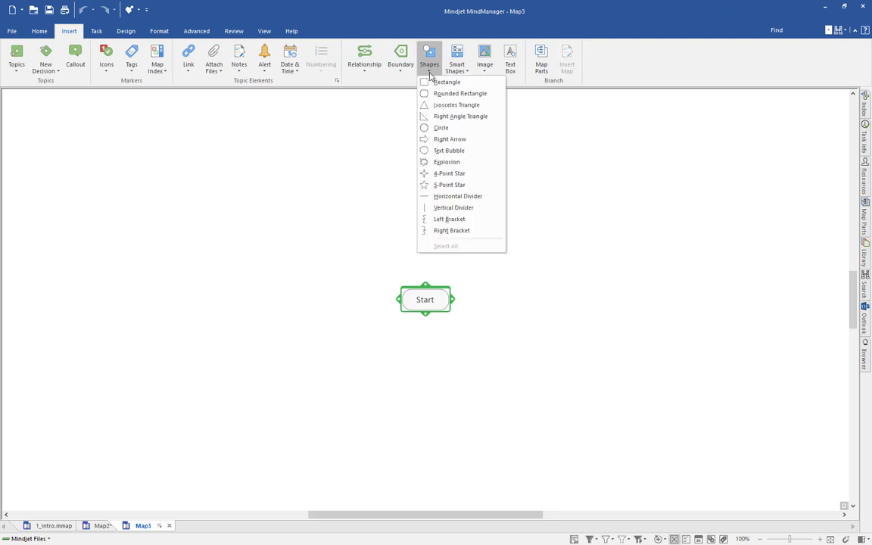
{"action": "left_click", "coordinate": [443, 82]}
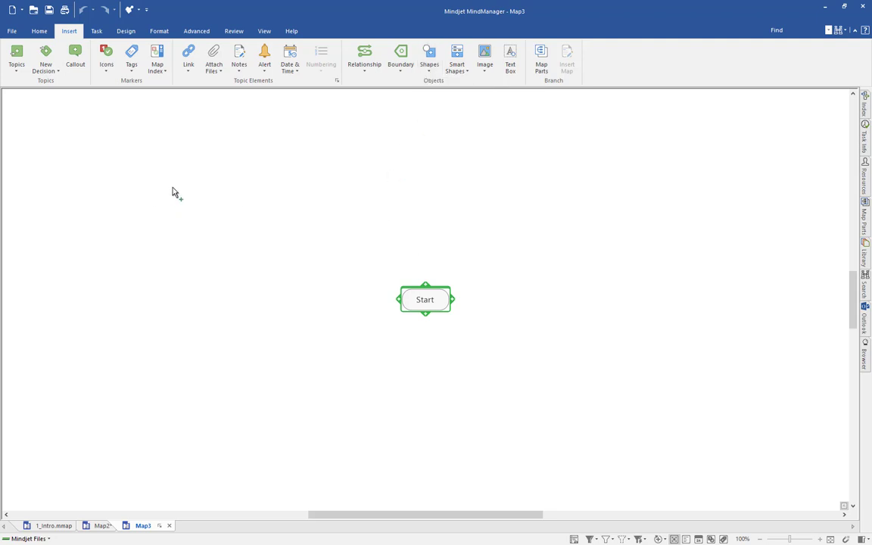
{"action": "left_click_drag", "start_coordinate": [175, 188], "coordinate": [633, 376]}
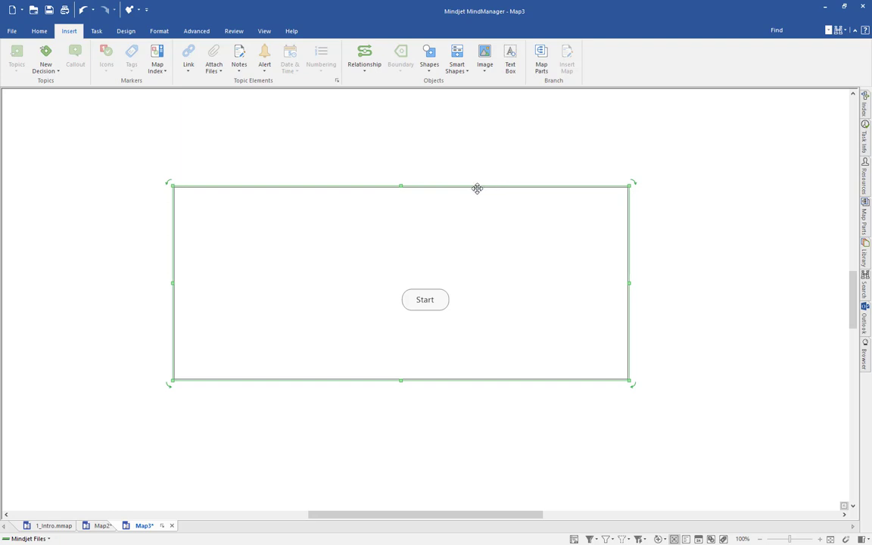
{"action": "left_click", "coordinate": [429, 59]}
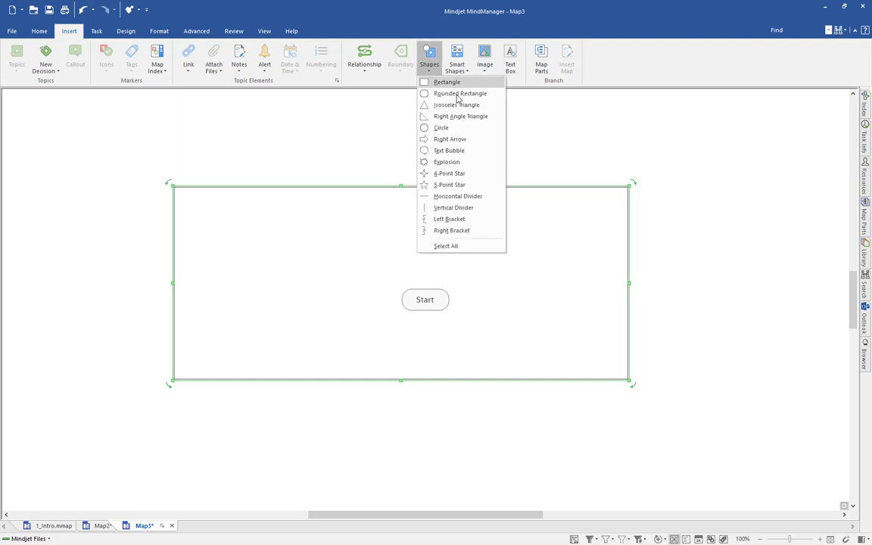
Step: Set the rectangle's size to 284,5 mm wide and 197,5 mm high, and deselect it
{"action": "right_click", "coordinate": [552, 188]}
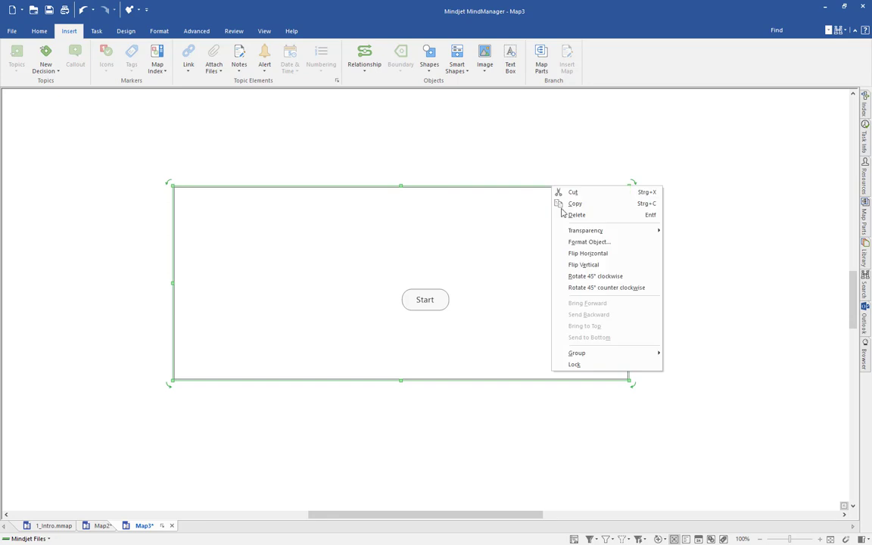
{"action": "left_click", "coordinate": [577, 242]}
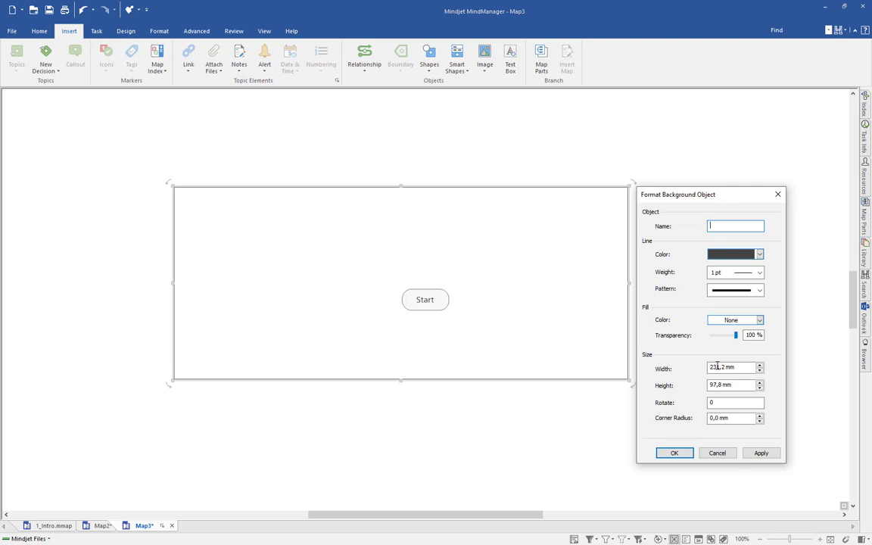
{"action": "left_click_drag", "start_coordinate": [725, 367], "coordinate": [698, 373]}
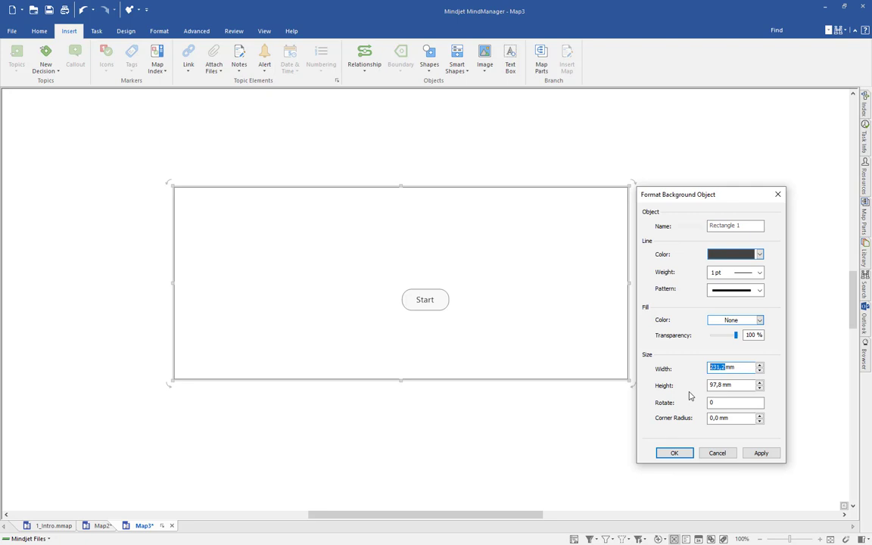
{"action": "type", "text": "284,5"}
{"action": "key", "text": "Tab"}
{"action": "type", "text": "210"}
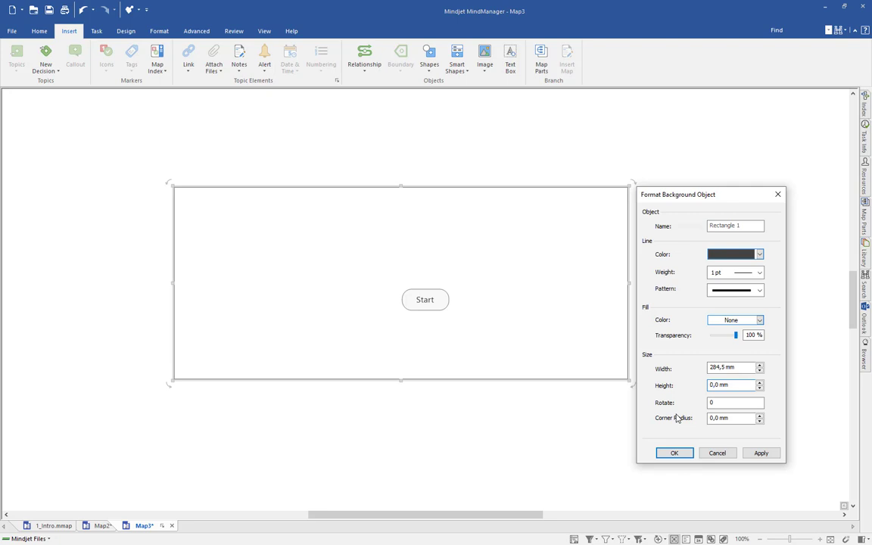
{"action": "type", "text": "197,5"}
{"action": "left_click", "coordinate": [762, 453]}
{"action": "left_click", "coordinate": [684, 455]}
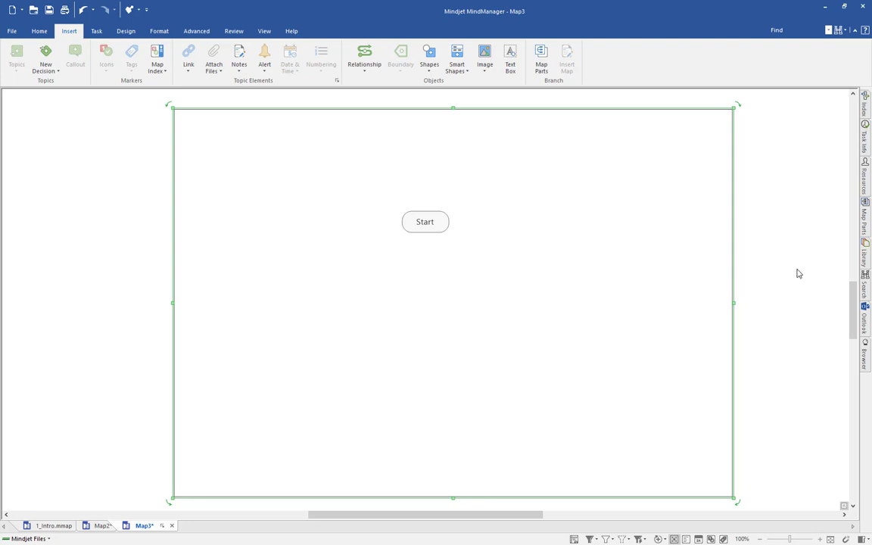
{"action": "left_click", "coordinate": [751, 243]}
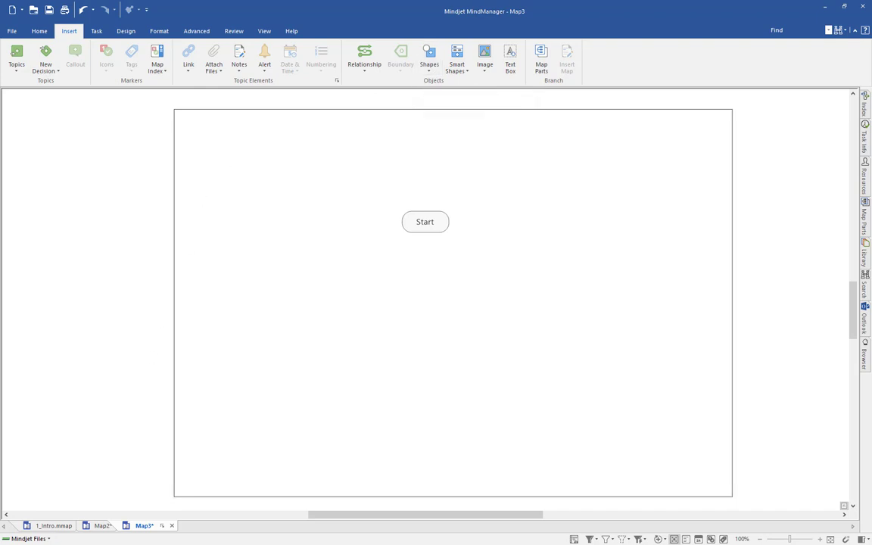
Step: Insert MindManager_Logo_Blue.png from the 2019-04-25_Process-doc_with MindManager2019 folder into the map as a free image
{"action": "left_click", "coordinate": [114, 544]}
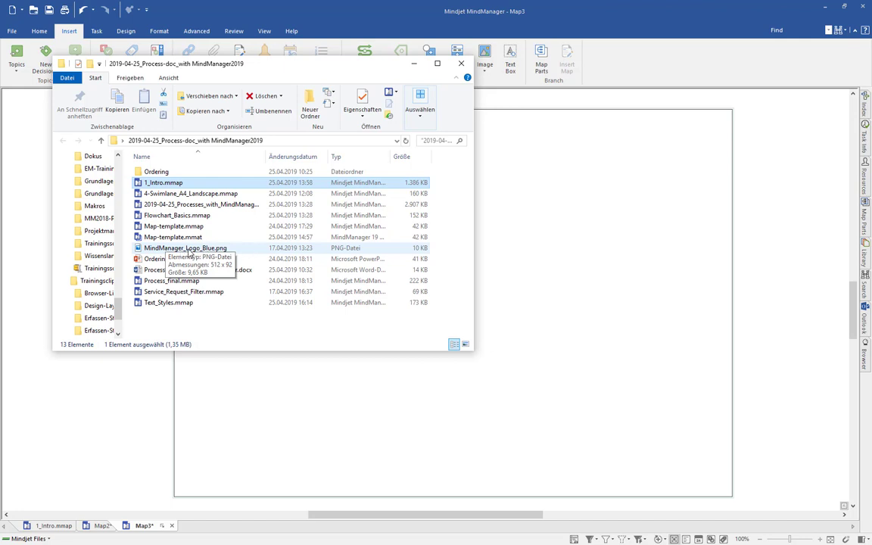
{"action": "left_click_drag", "start_coordinate": [189, 253], "coordinate": [645, 325]}
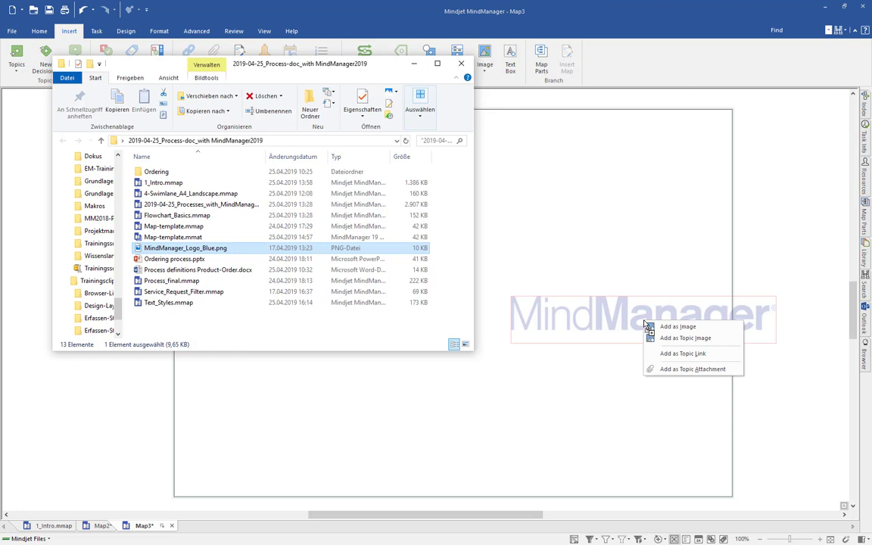
{"action": "left_click", "coordinate": [672, 326]}
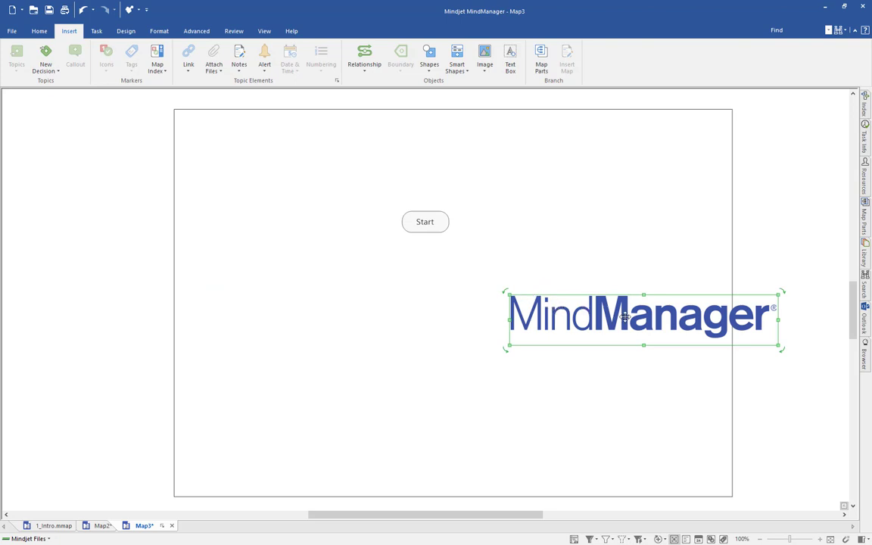
Step: Try placing the logo image behind the Start topic, and move it back out below the topic
{"action": "left_click_drag", "start_coordinate": [611, 314], "coordinate": [452, 226]}
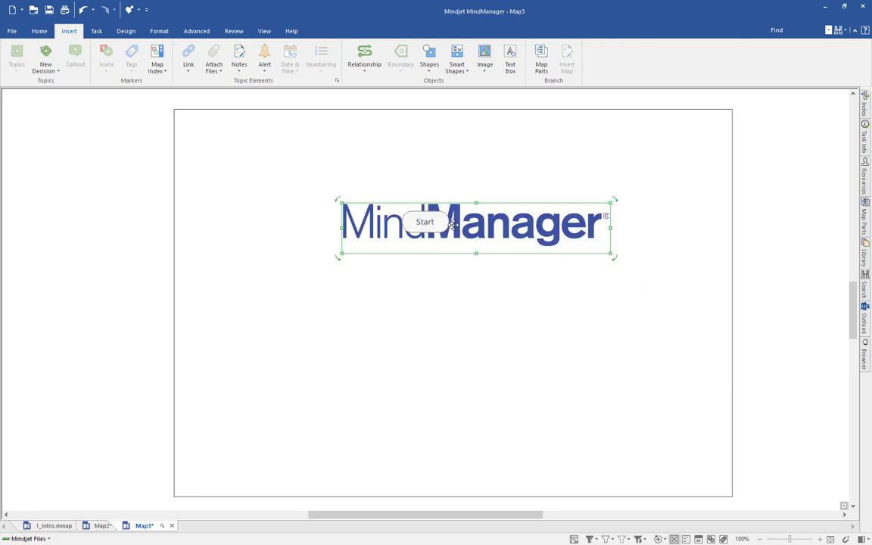
{"action": "left_click", "coordinate": [451, 225]}
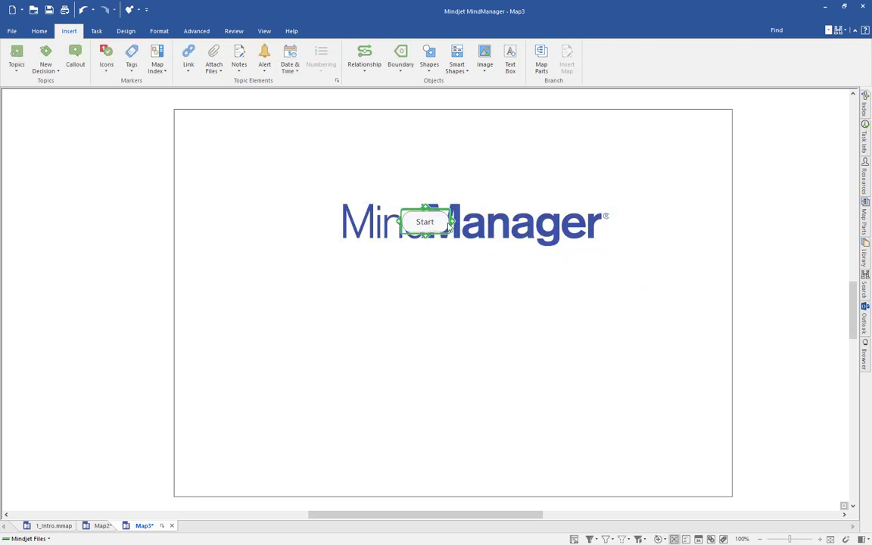
{"action": "left_click", "coordinate": [505, 232]}
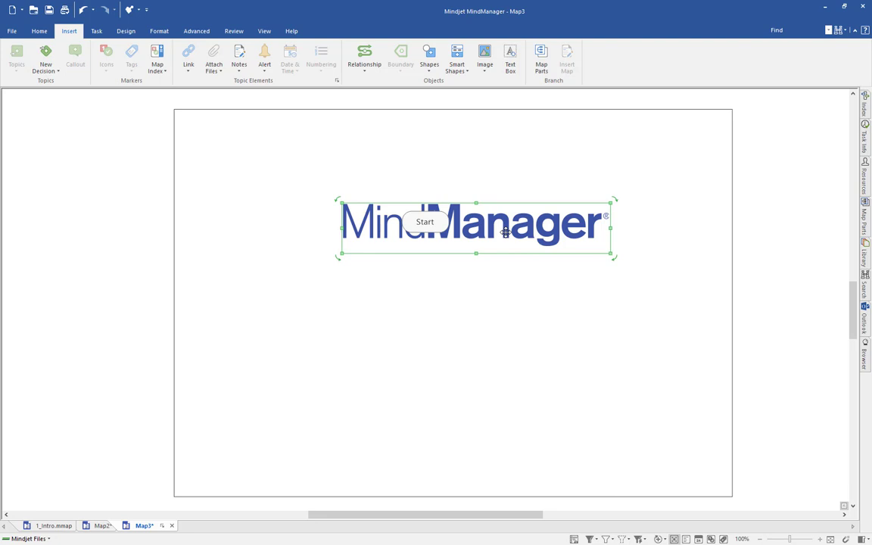
{"action": "left_click_drag", "start_coordinate": [505, 233], "coordinate": [597, 301]}
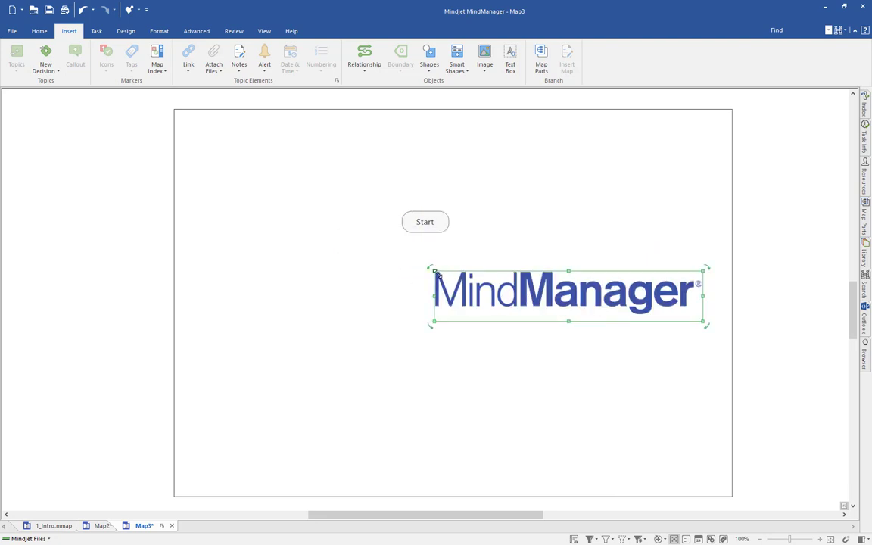
Step: Shrink the logo to about a third of its size and place it inside the rectangle's upper-right corner
{"action": "left_click_drag", "start_coordinate": [435, 274], "coordinate": [551, 303]}
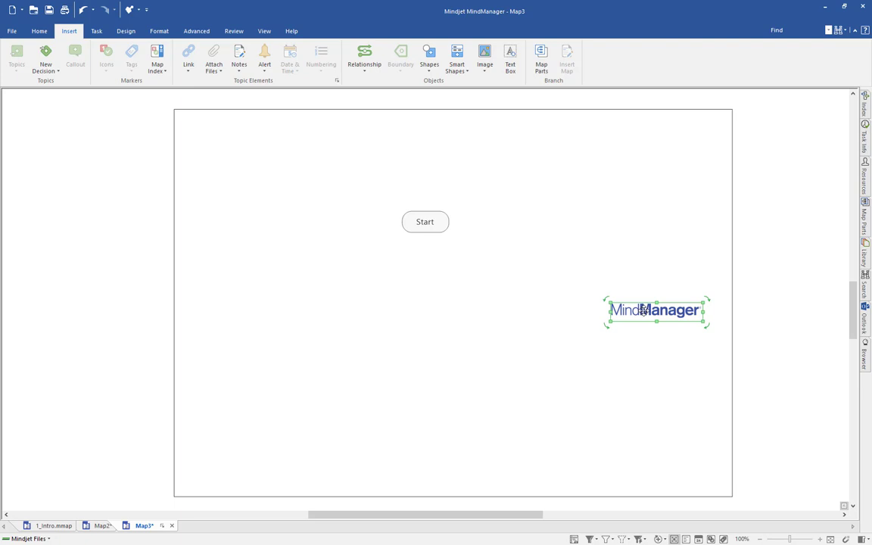
{"action": "left_click_drag", "start_coordinate": [642, 309], "coordinate": [670, 129]}
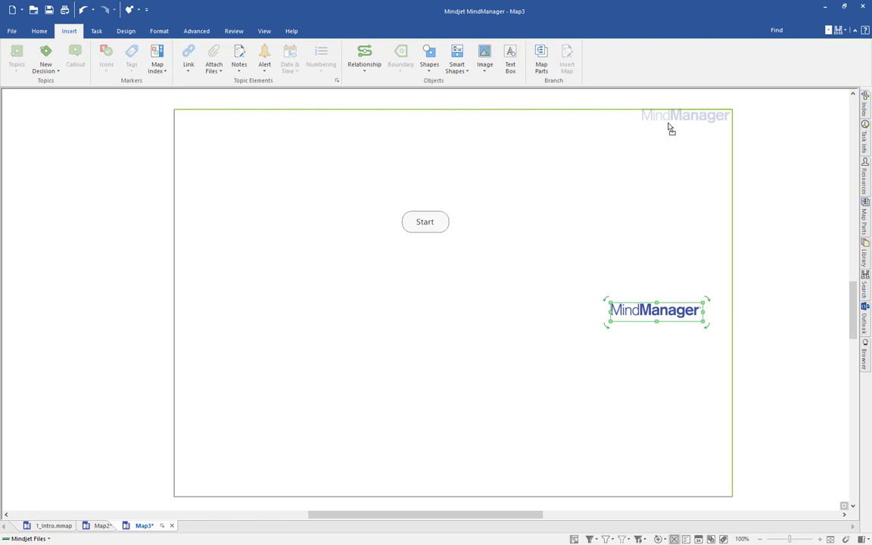
{"action": "left_click_drag", "start_coordinate": [671, 129], "coordinate": [669, 131]}
{"action": "left_click", "coordinate": [671, 187]}
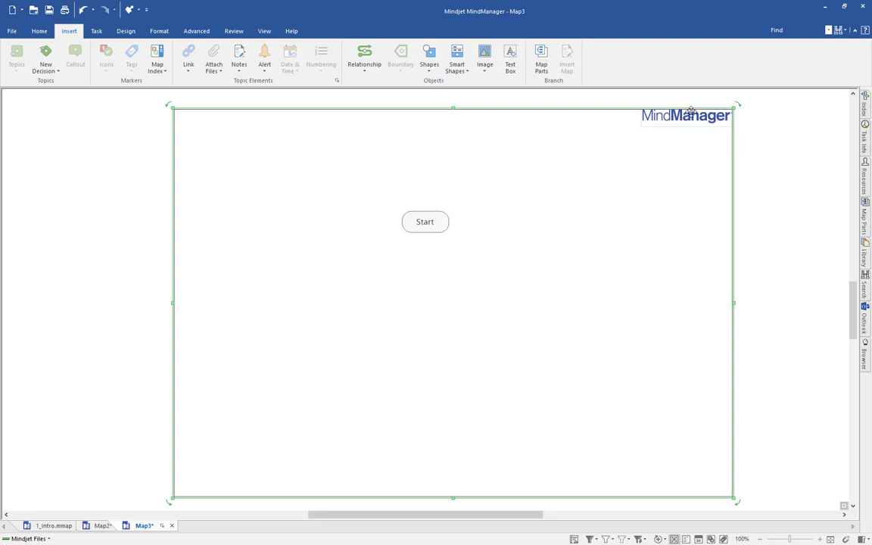
{"action": "left_click", "coordinate": [791, 223]}
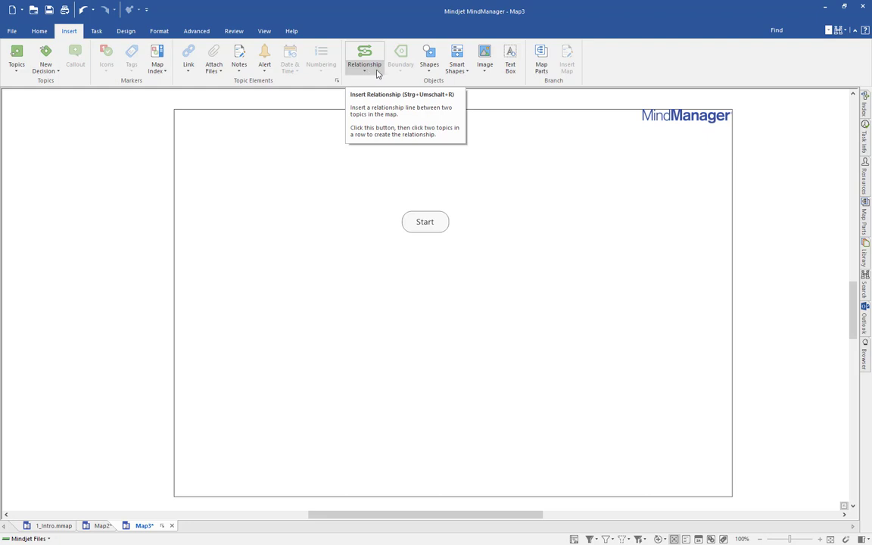
Step: Add a horizontal divider between the logo and the Start topic, spanning the full width of the rectangle
{"action": "left_click", "coordinate": [428, 67]}
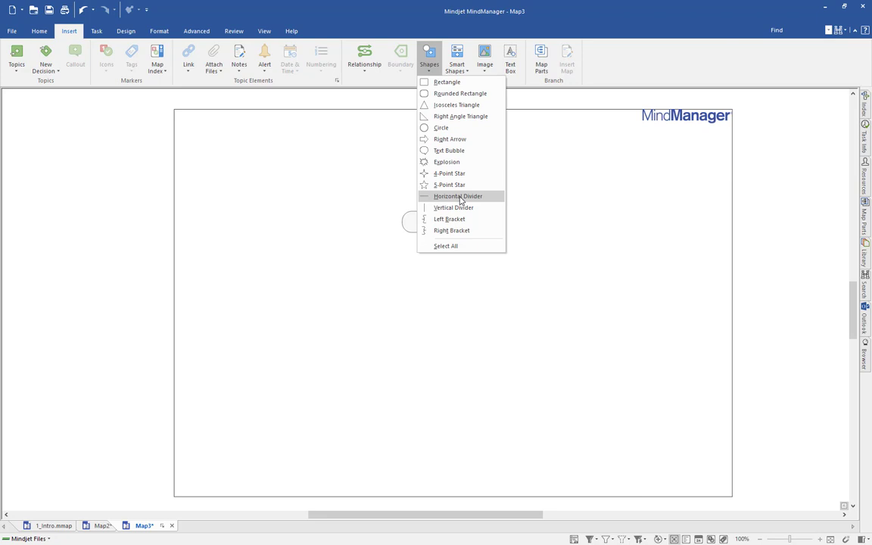
{"action": "left_click", "coordinate": [459, 197]}
{"action": "mouse_move", "coordinate": [254, 166]}
{"action": "left_mouse_down"}
{"action": "mouse_move", "coordinate": [646, 162]}
{"action": "mouse_move", "coordinate": [402, 165]}
{"action": "mouse_move", "coordinate": [727, 173]}
{"action": "left_mouse_up"}
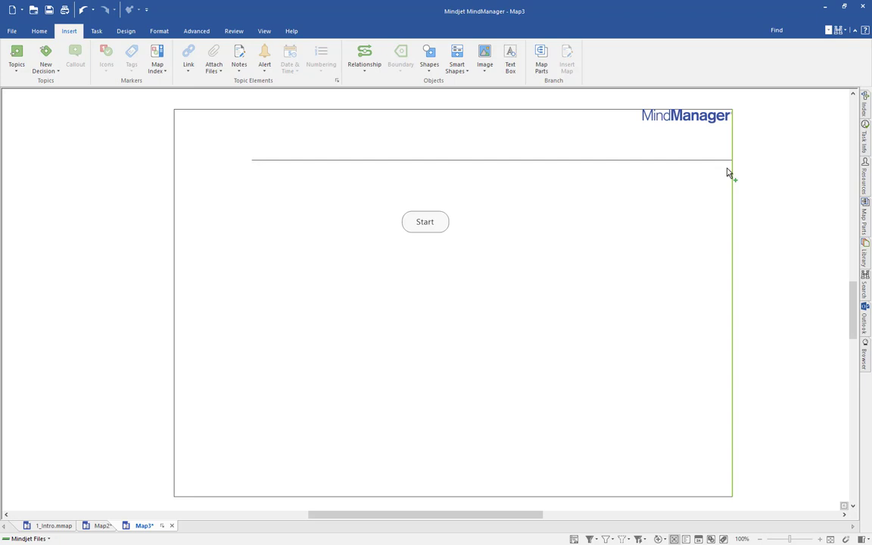
{"action": "left_click_drag", "start_coordinate": [727, 173], "coordinate": [729, 172]}
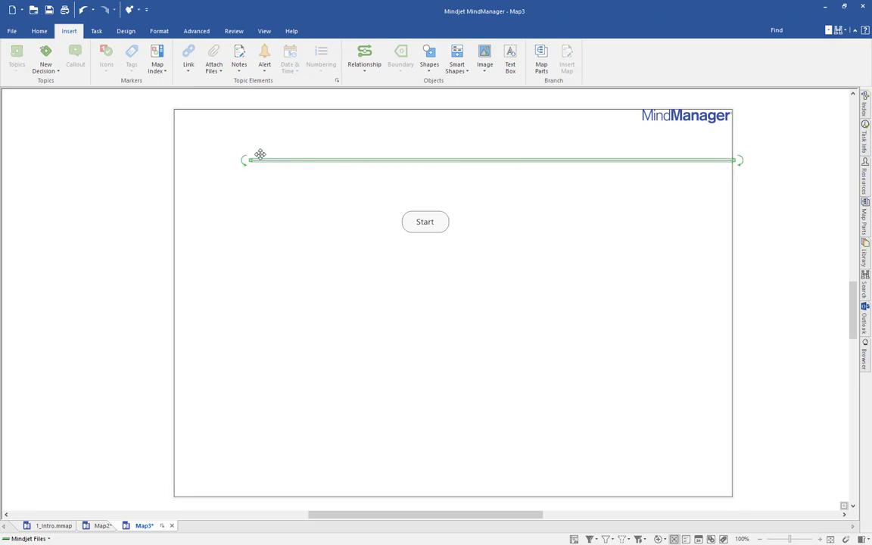
{"action": "left_click_drag", "start_coordinate": [244, 159], "coordinate": [171, 160]}
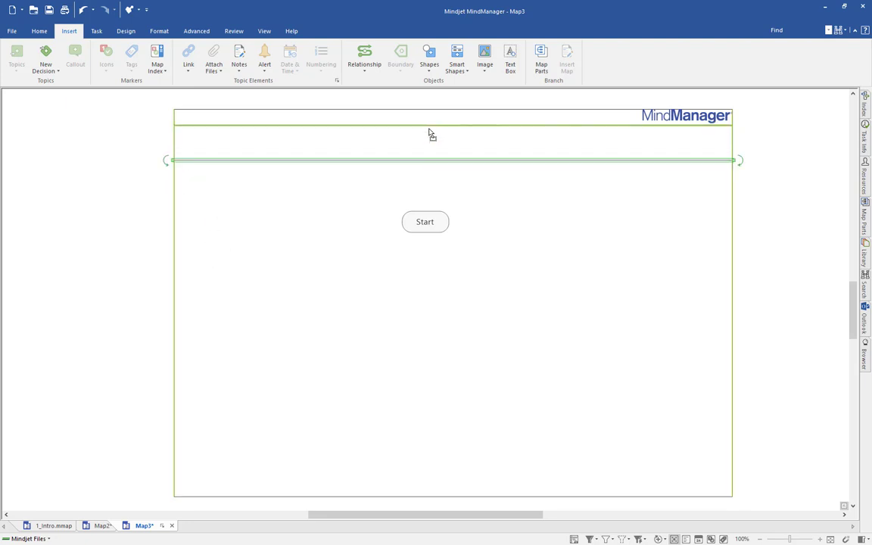
Step: Move the divider up to directly beneath the logo and group it with the logo
{"action": "left_click_drag", "start_coordinate": [429, 133], "coordinate": [431, 135]}
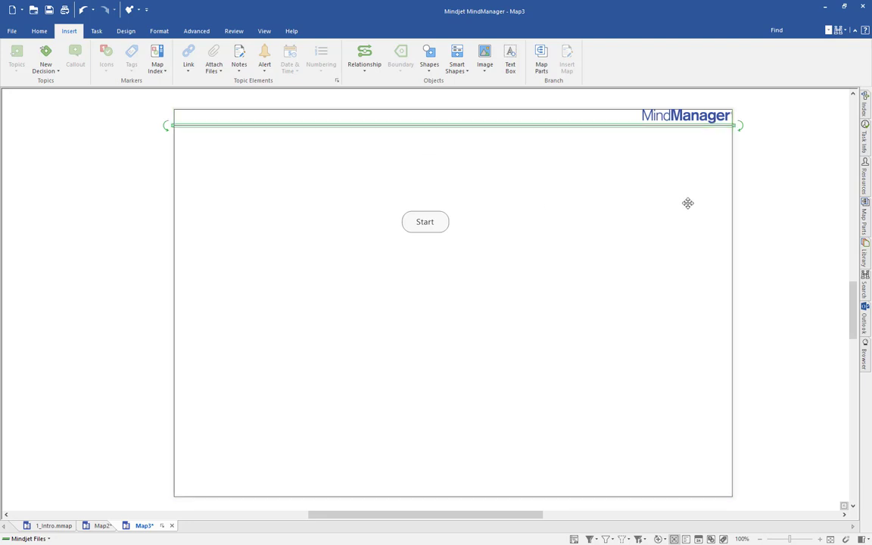
{"action": "left_click", "coordinate": [805, 202]}
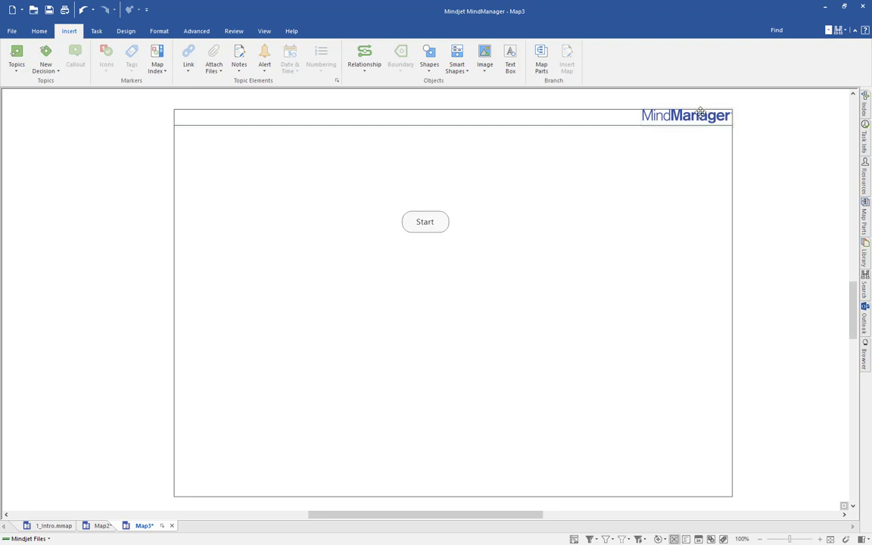
{"action": "left_click", "coordinate": [676, 111]}
{"action": "left_click", "coordinate": [576, 126]}
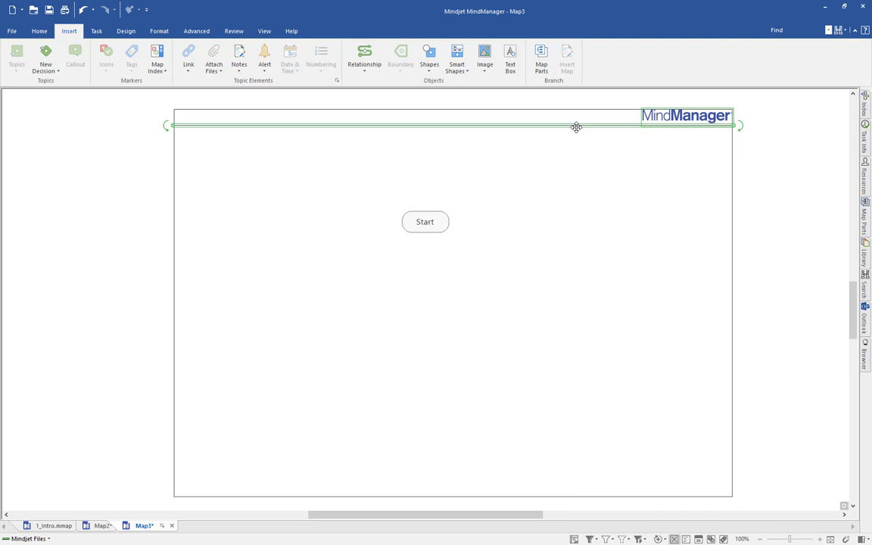
{"action": "right_click", "coordinate": [576, 127]}
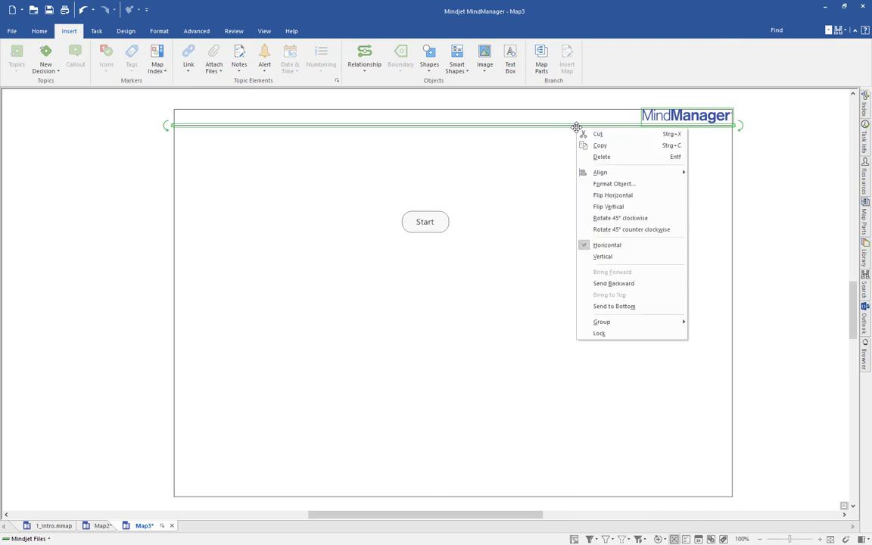
{"action": "mouse_move", "coordinate": [628, 324]}
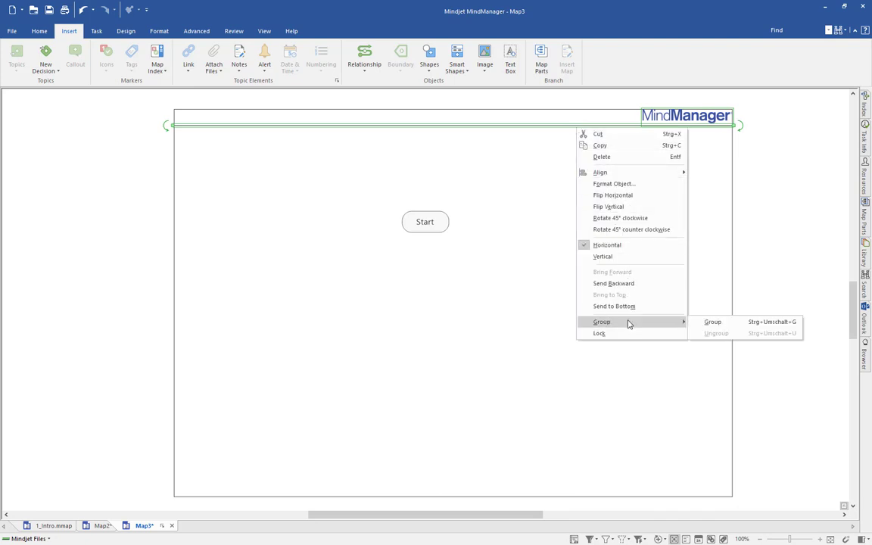
{"action": "left_click", "coordinate": [704, 323]}
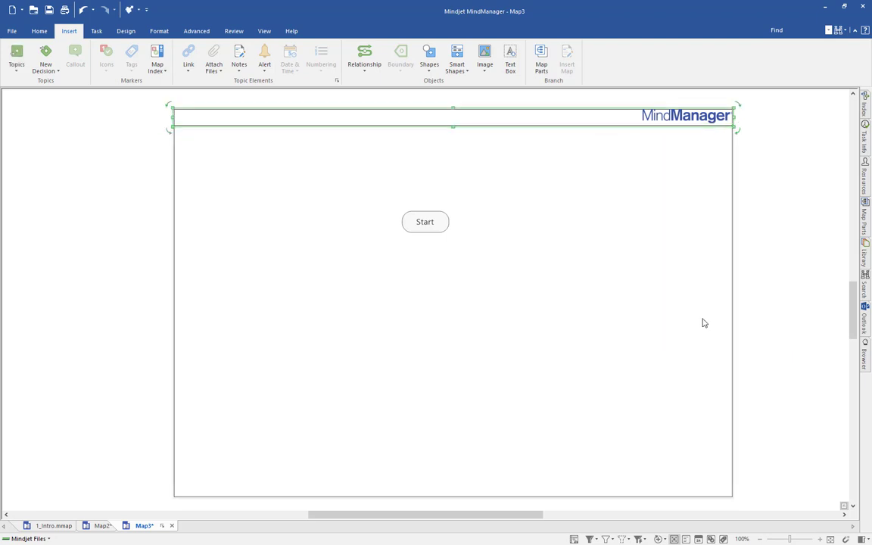
Step: Lock the grouped logo and divider and accept the lock notice
{"action": "right_click", "coordinate": [649, 126]}
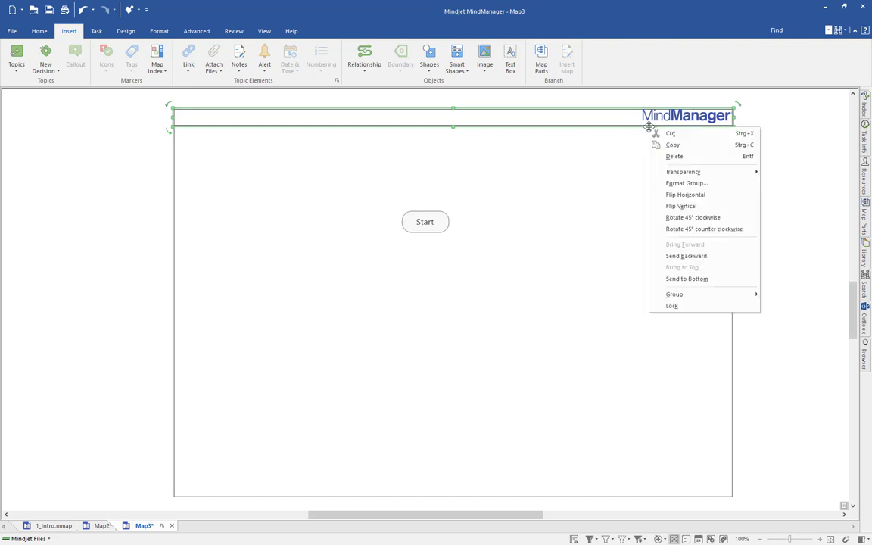
{"action": "left_click", "coordinate": [673, 306]}
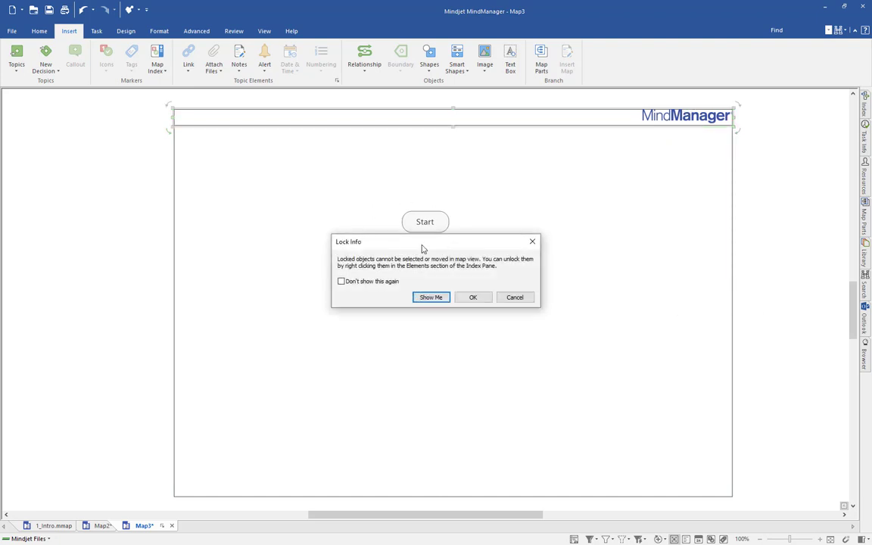
{"action": "left_click", "coordinate": [473, 297]}
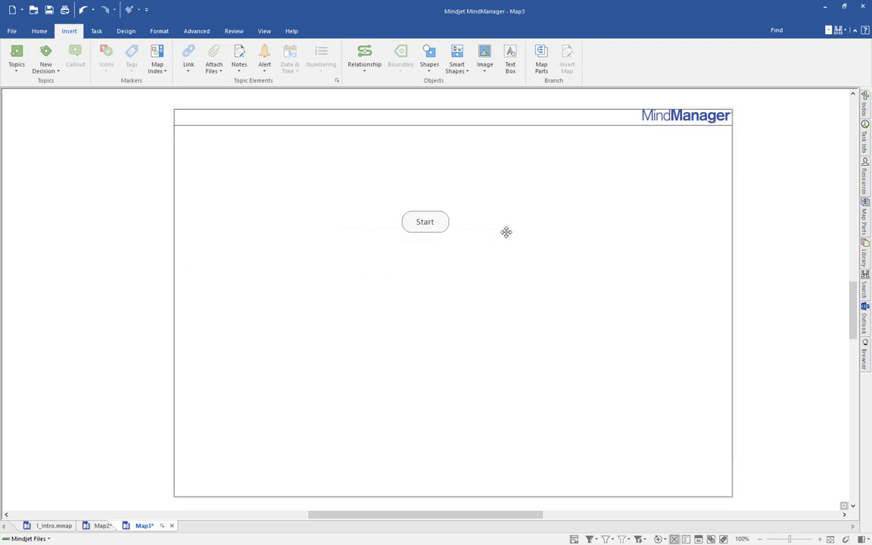
Step: Try to select the locked header group, and delete the stray topic added over the divider
{"action": "left_click", "coordinate": [688, 143]}
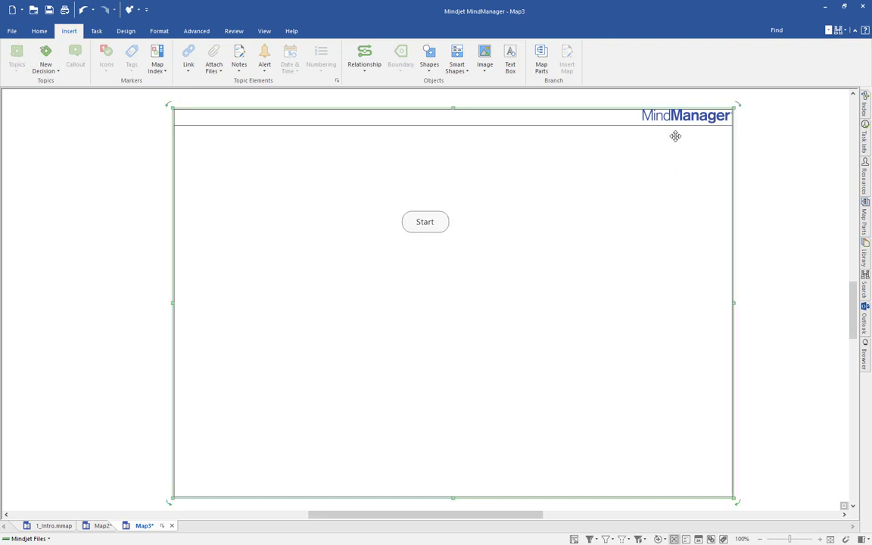
{"action": "left_click", "coordinate": [673, 129]}
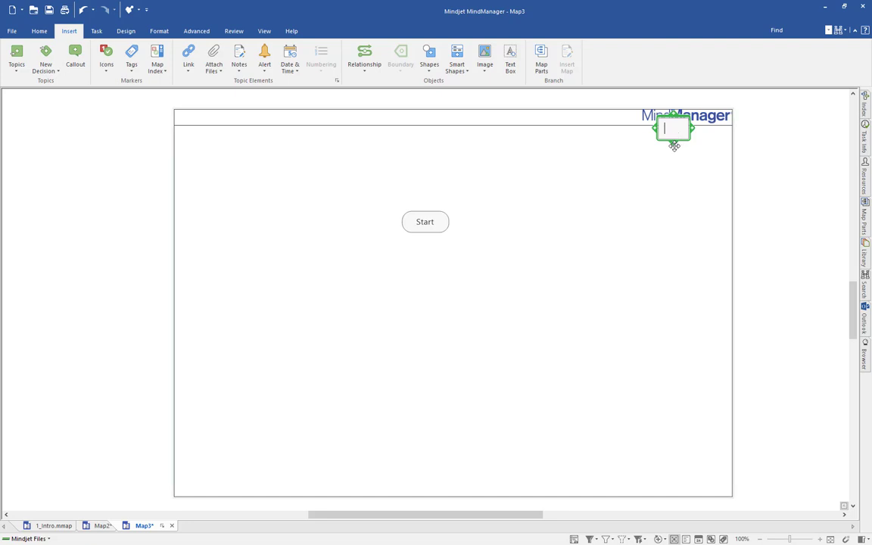
{"action": "left_click", "coordinate": [691, 133]}
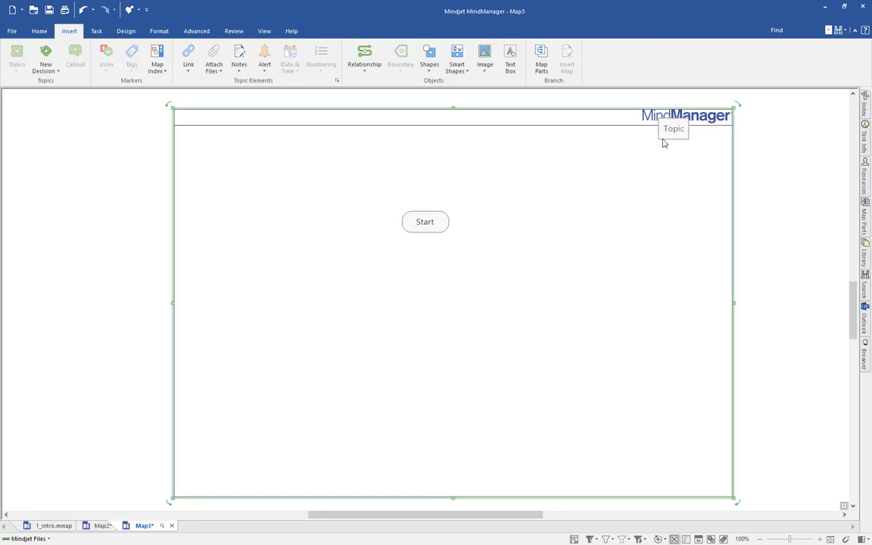
{"action": "left_click", "coordinate": [678, 138]}
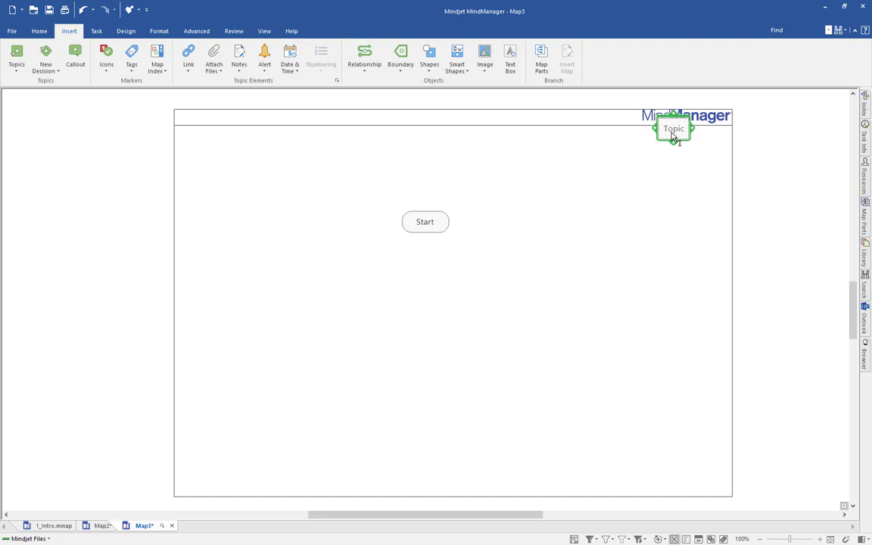
{"action": "key", "text": "Delete"}
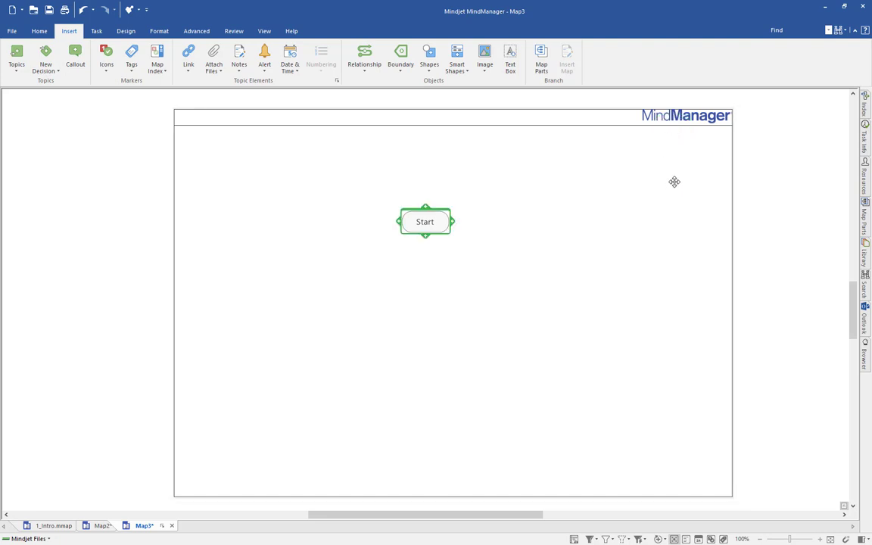
Step: Examine the map background's options for locking and unlocking all background objects
{"action": "right_click", "coordinate": [70, 186]}
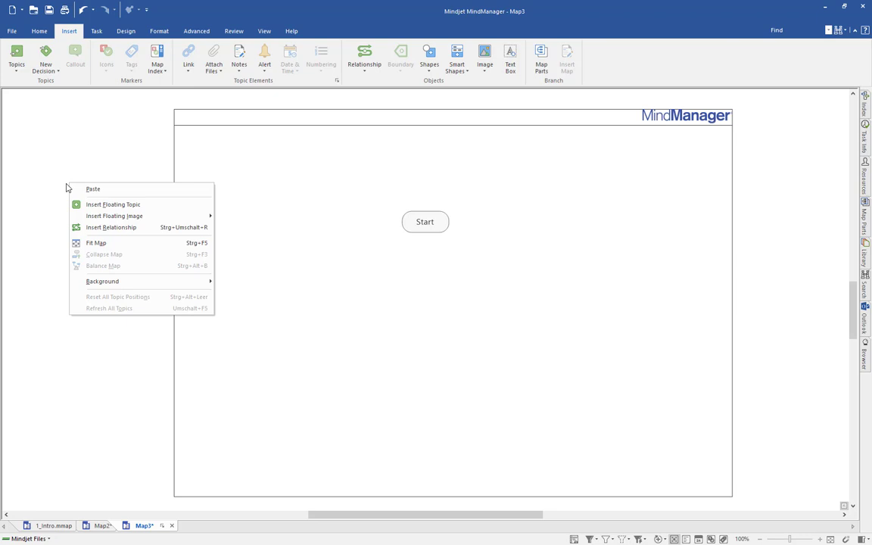
{"action": "mouse_move", "coordinate": [116, 284]}
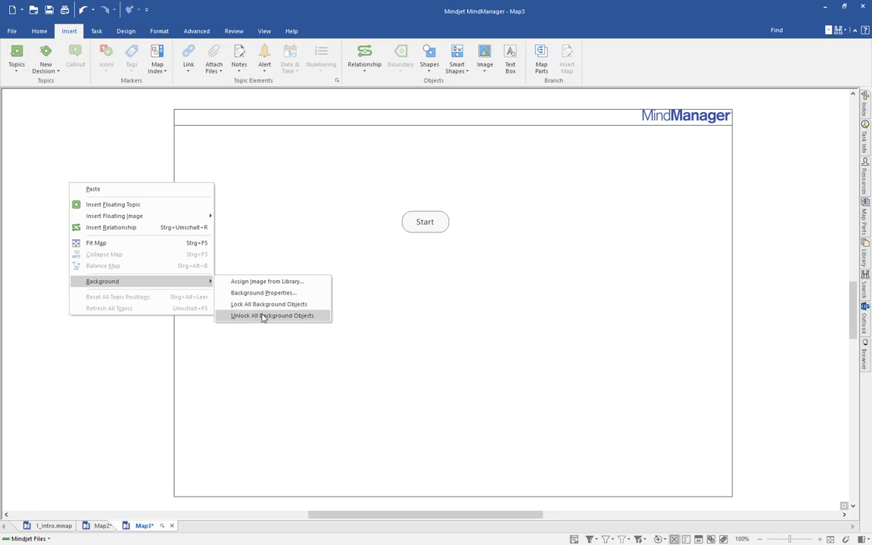
{"action": "left_click", "coordinate": [810, 158]}
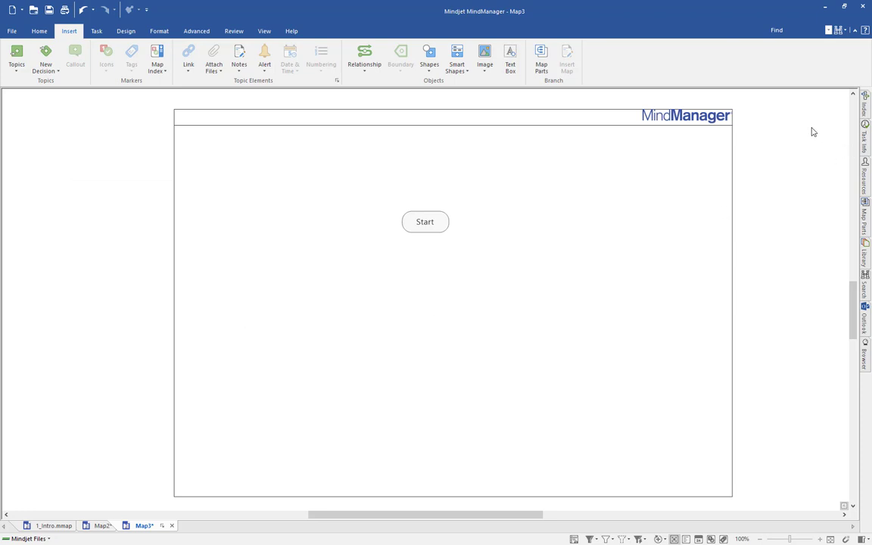
Step: Review the Map Index elements, expanding Objects and Grouped Objects and checking the options available for the rectangle and the locked group
{"action": "left_click", "coordinate": [866, 106]}
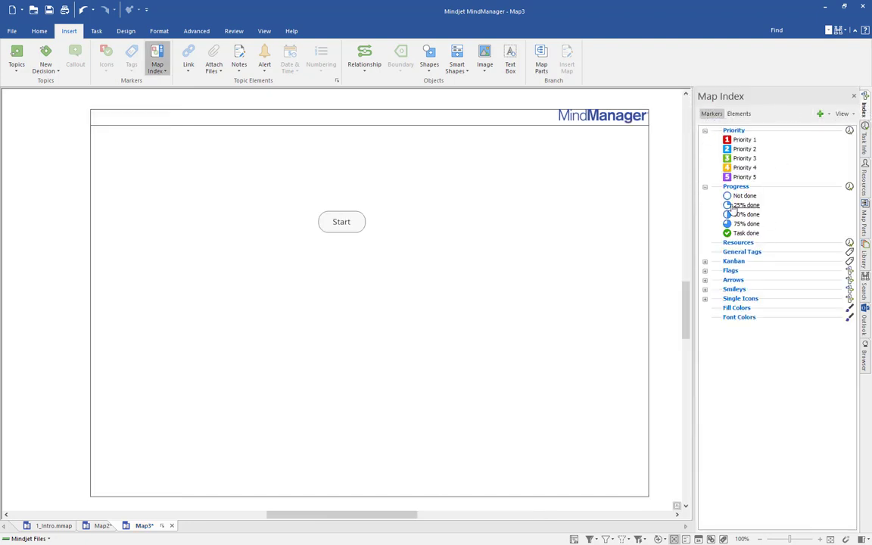
{"action": "left_click", "coordinate": [740, 115]}
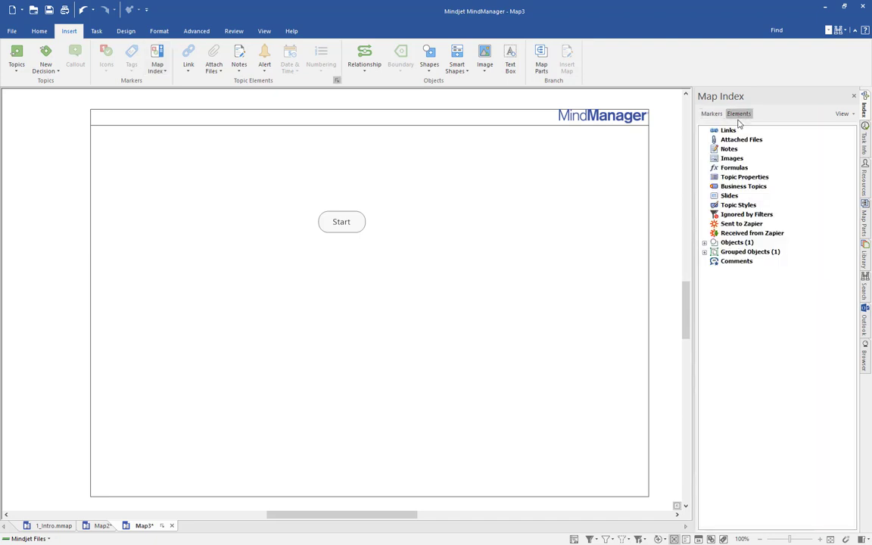
{"action": "left_click", "coordinate": [704, 243]}
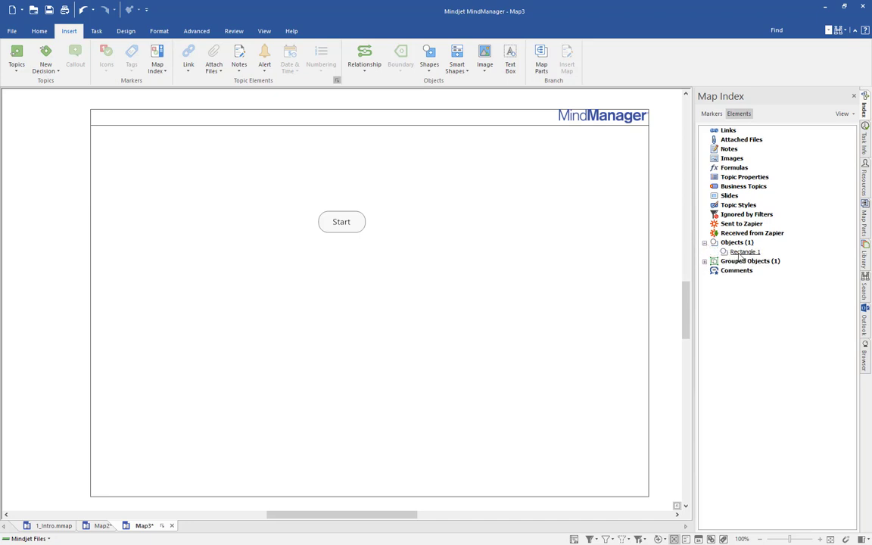
{"action": "left_click", "coordinate": [705, 262]}
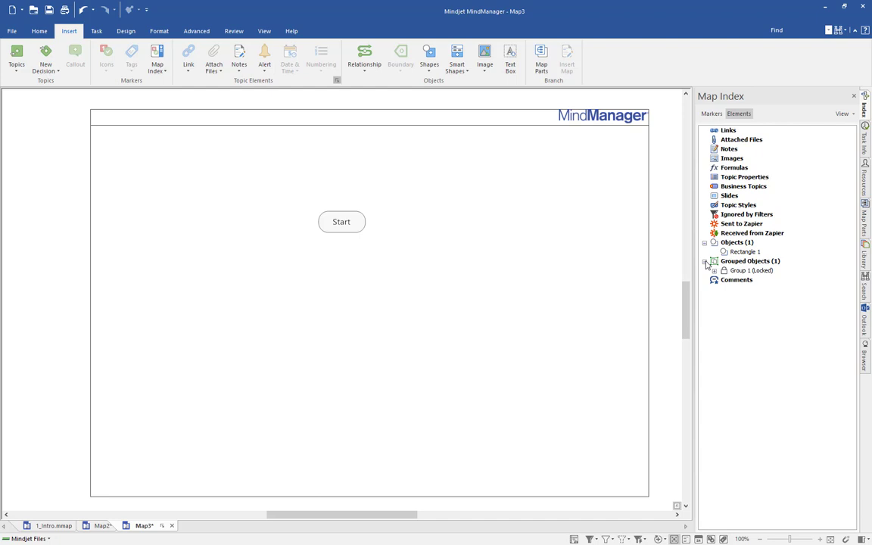
{"action": "right_click", "coordinate": [744, 272]}
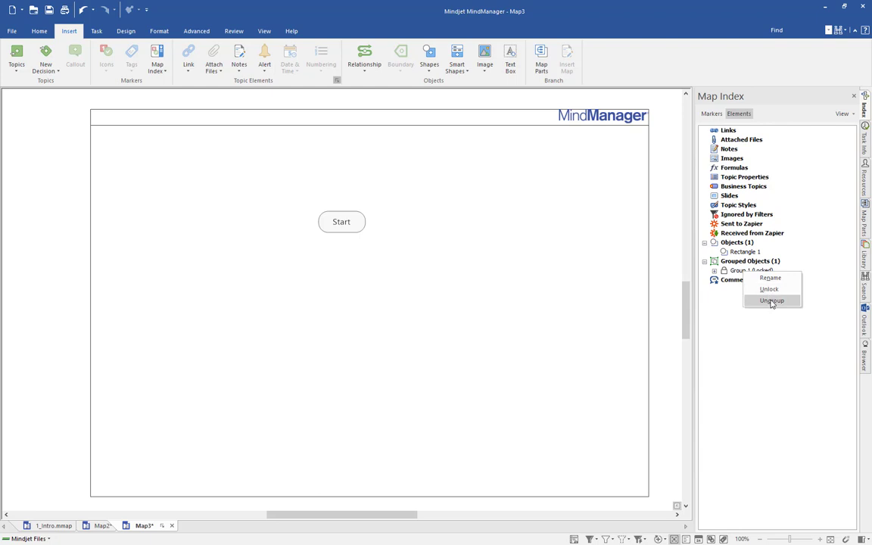
{"action": "left_click", "coordinate": [815, 249]}
{"action": "right_click", "coordinate": [748, 253]}
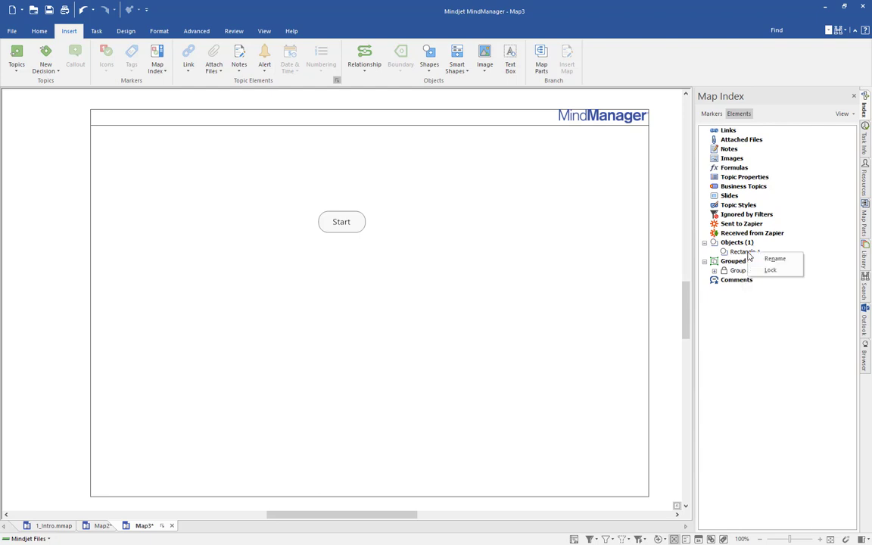
{"action": "left_click", "coordinate": [753, 345]}
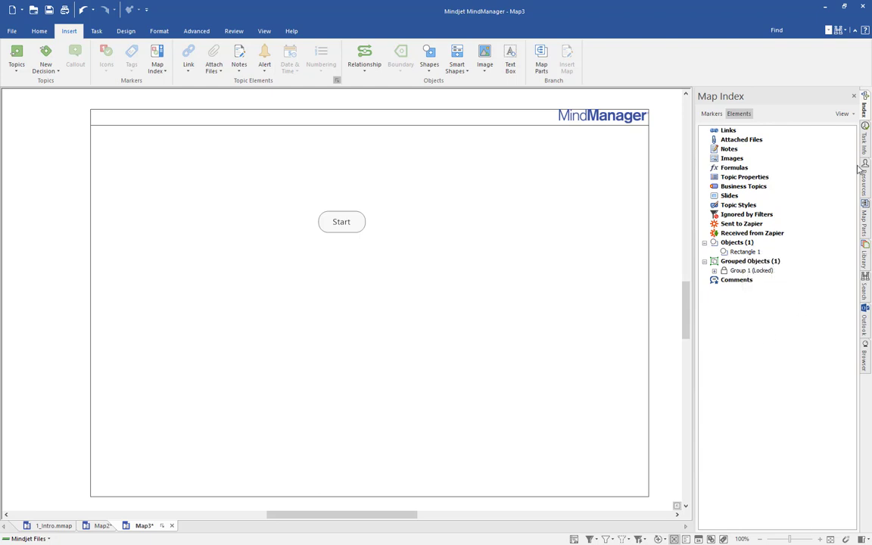
{"action": "left_click", "coordinate": [854, 95]}
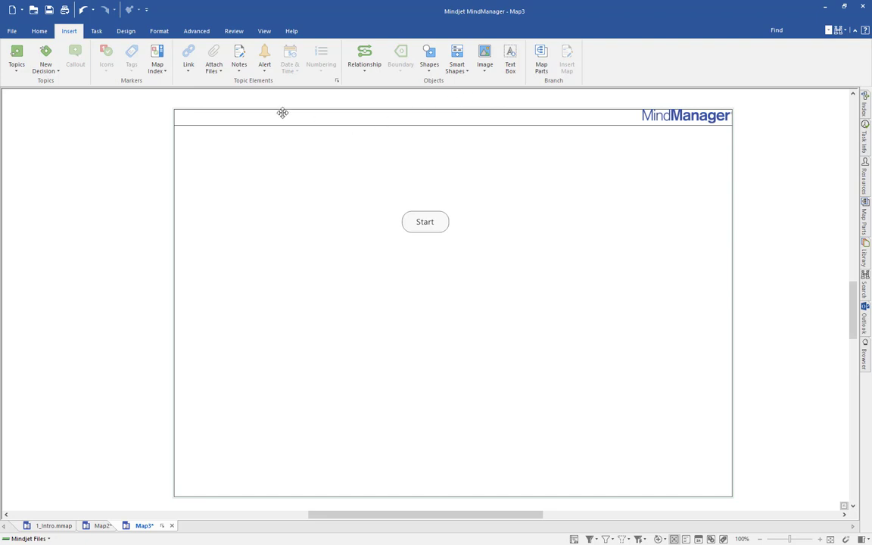
Step: Insert a text box, make its text bold, and place it at the left end of the header strip
{"action": "left_click", "coordinate": [512, 63]}
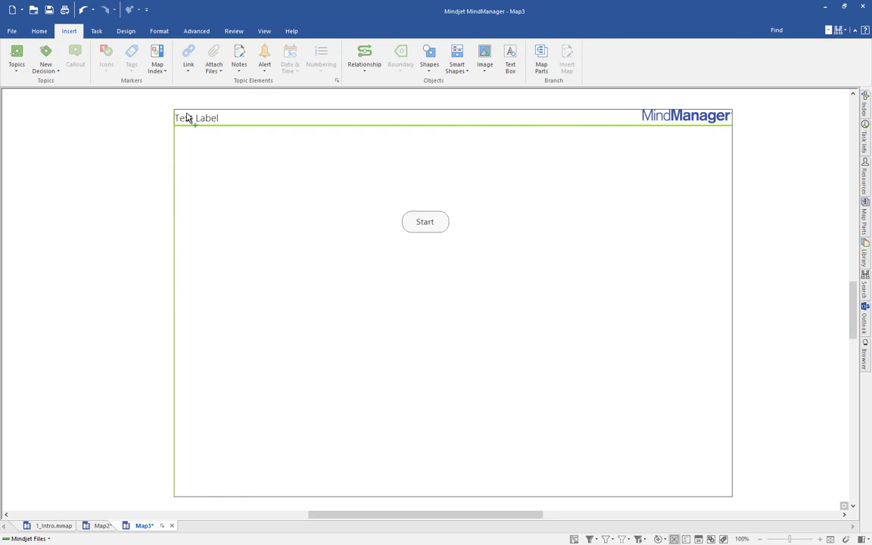
{"action": "left_click", "coordinate": [209, 175]}
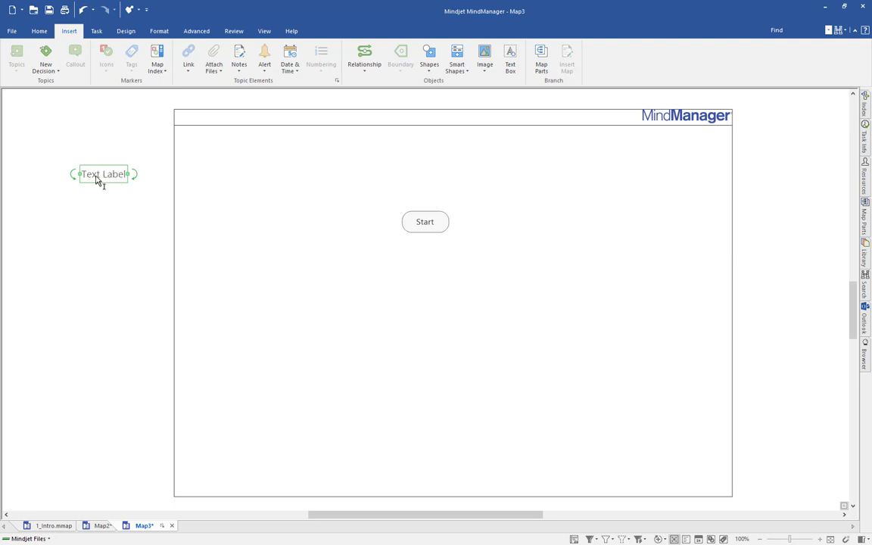
{"action": "left_click", "coordinate": [159, 31]}
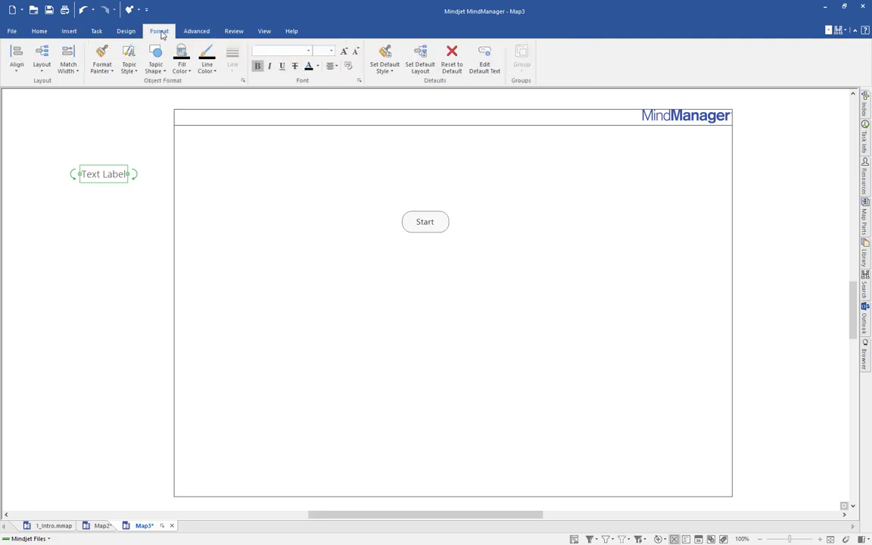
{"action": "left_click", "coordinate": [258, 66]}
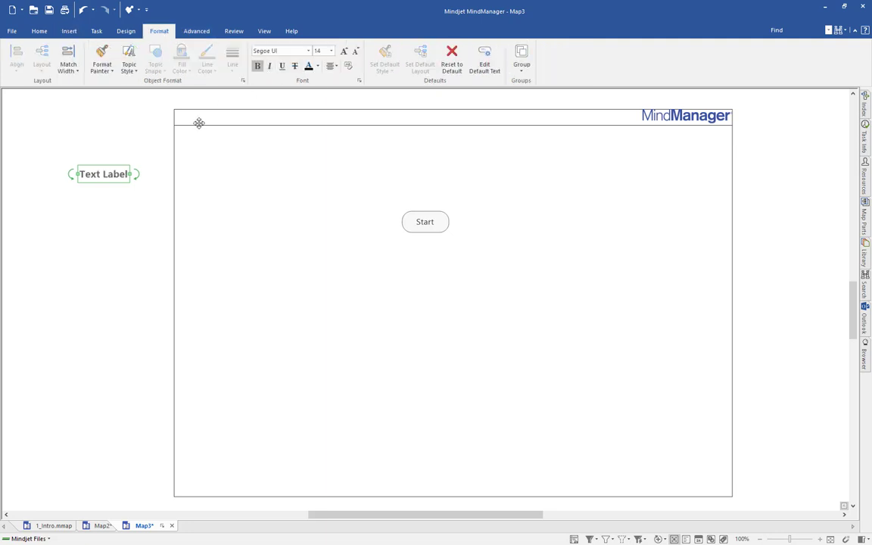
{"action": "left_click_drag", "start_coordinate": [98, 171], "coordinate": [197, 250]}
{"action": "left_click", "coordinate": [210, 174]}
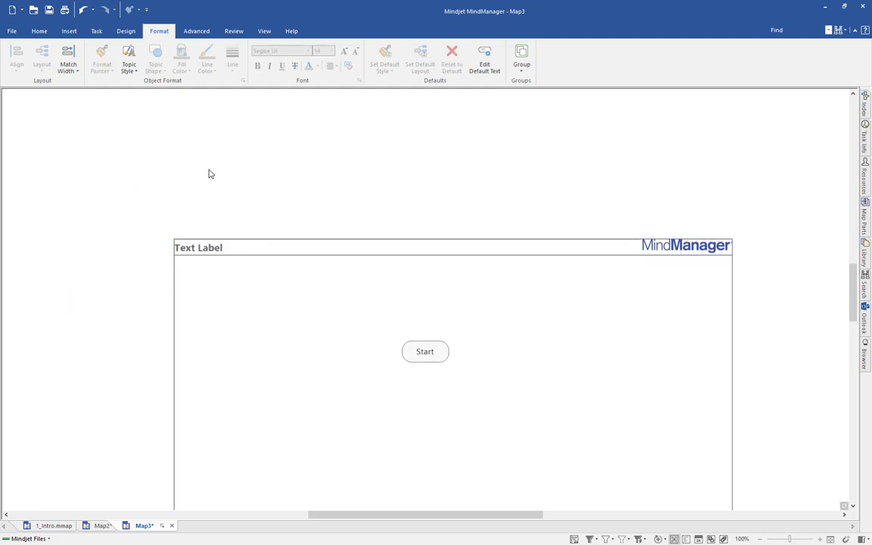
Step: Change the header label's text to Title and align it with the rectangle's left edge
{"action": "left_click", "coordinate": [208, 250]}
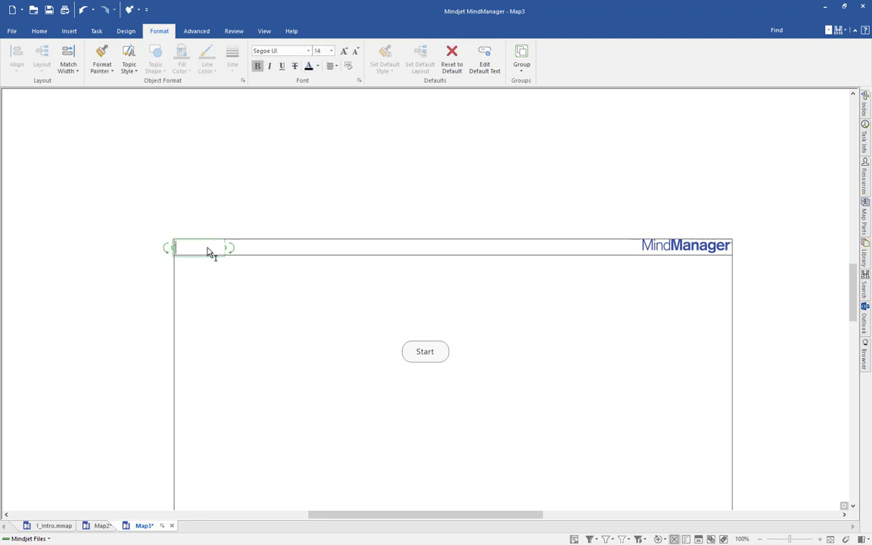
{"action": "type", "text": "Title"}
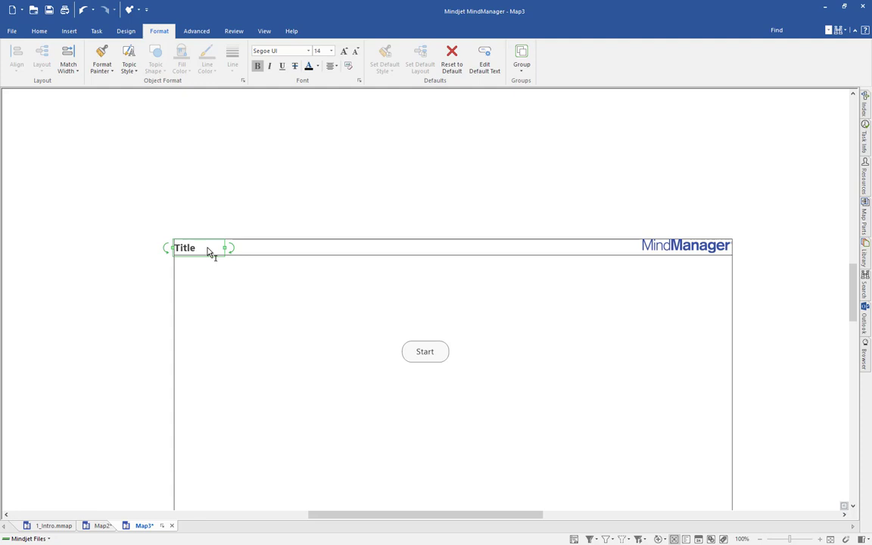
{"action": "key", "text": "Return"}
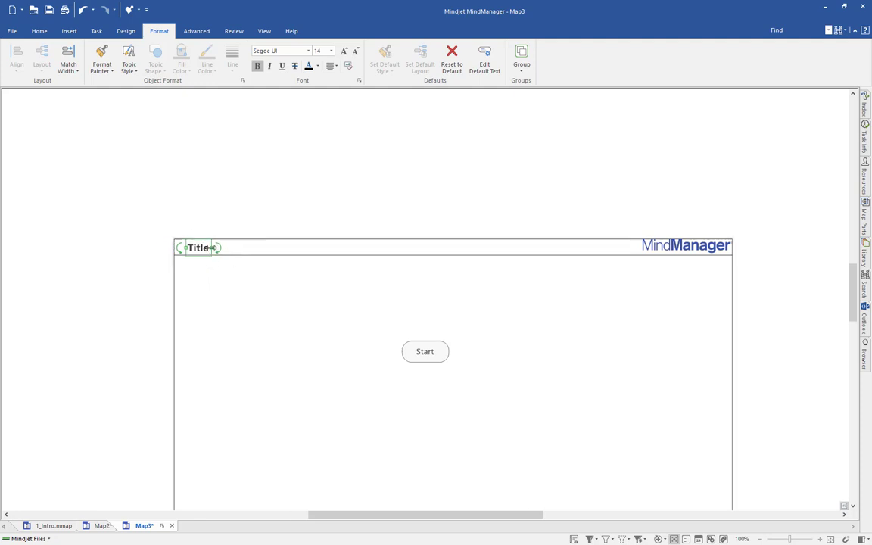
{"action": "left_click_drag", "start_coordinate": [200, 251], "coordinate": [187, 250]}
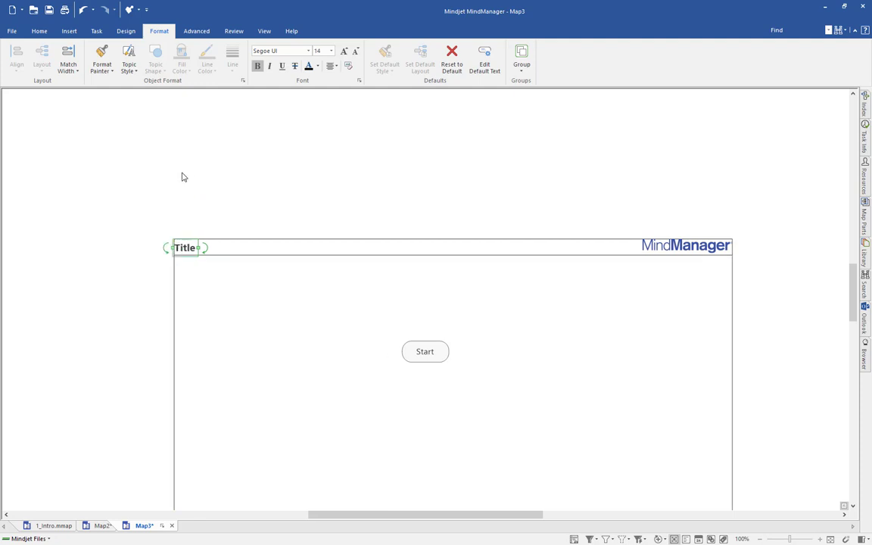
{"action": "left_click", "coordinate": [182, 174]}
{"action": "scroll", "coordinate": [180, 175], "scroll_direction": "down", "scroll_amount": 2}
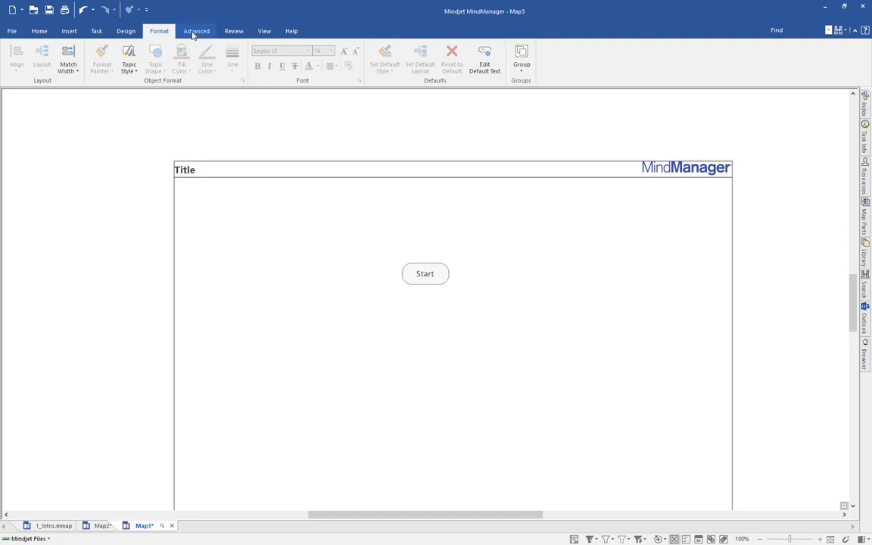
Step: Review the available Smart Shapes, including swim lanes, funnels and the table size choices, without inserting one
{"action": "left_click", "coordinate": [69, 31]}
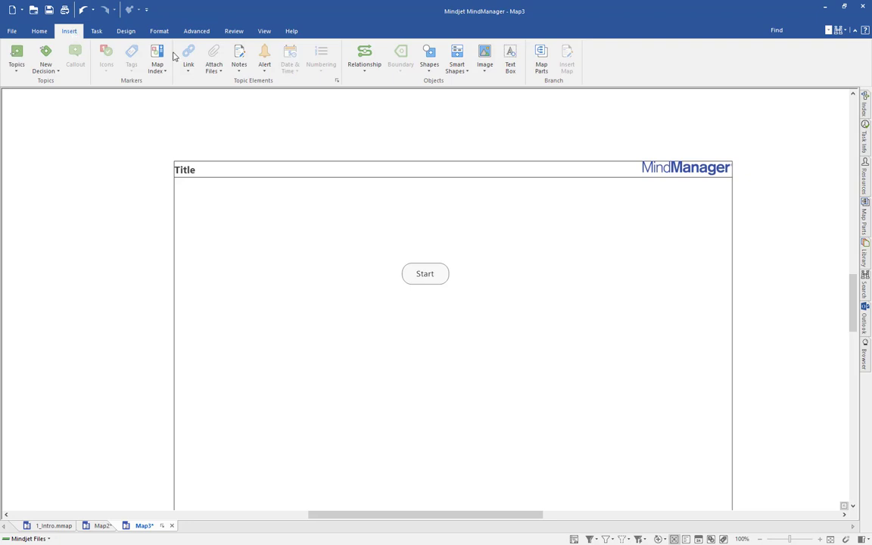
{"action": "left_click", "coordinate": [456, 67]}
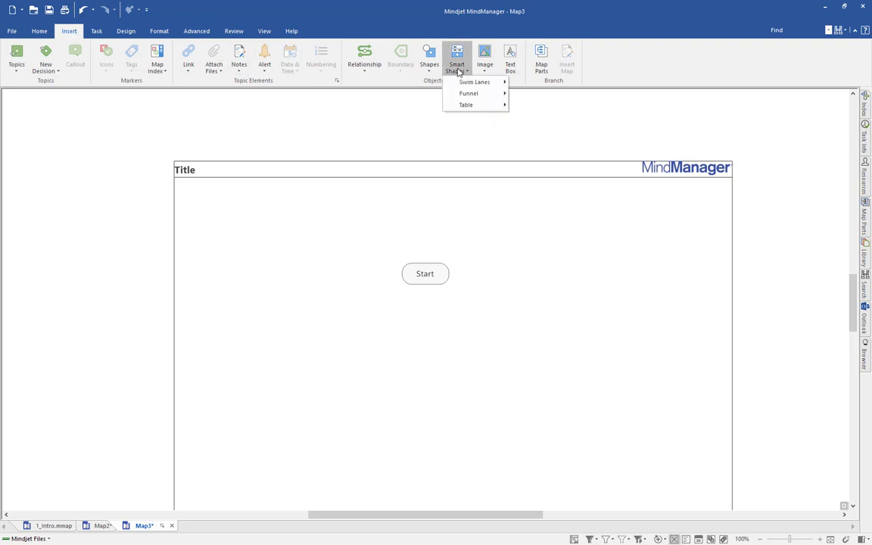
{"action": "mouse_move", "coordinate": [473, 82]}
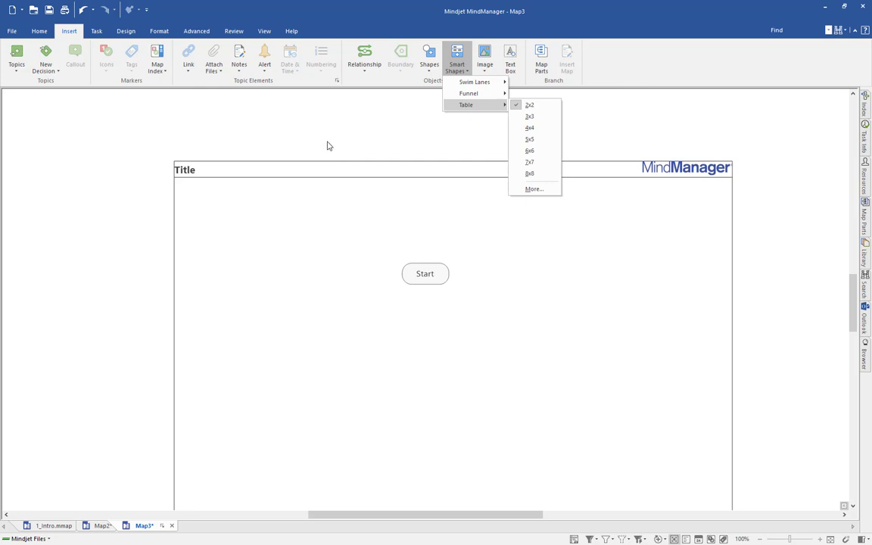
{"action": "left_click", "coordinate": [68, 154]}
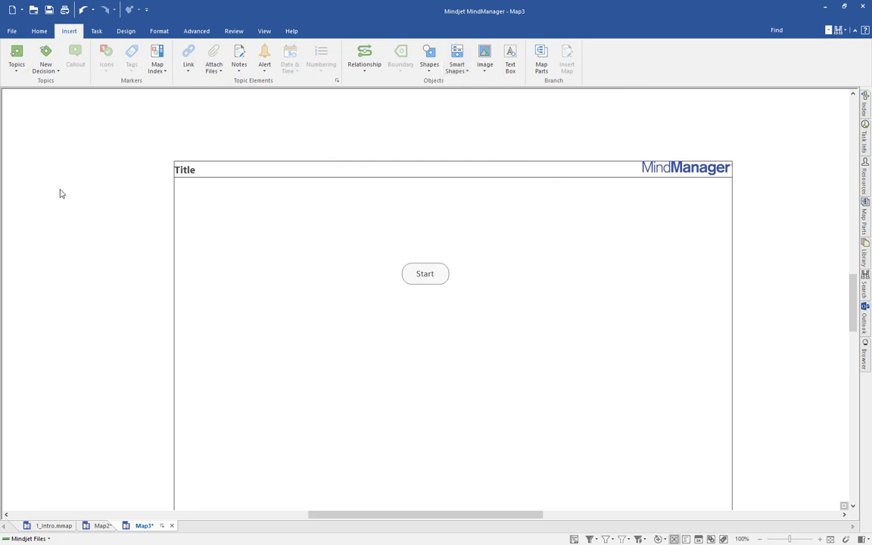
Step: Switch to the 1_Intro map and open the map linked to the agenda topic "Create CI templates with objects"
{"action": "left_click", "coordinate": [59, 526]}
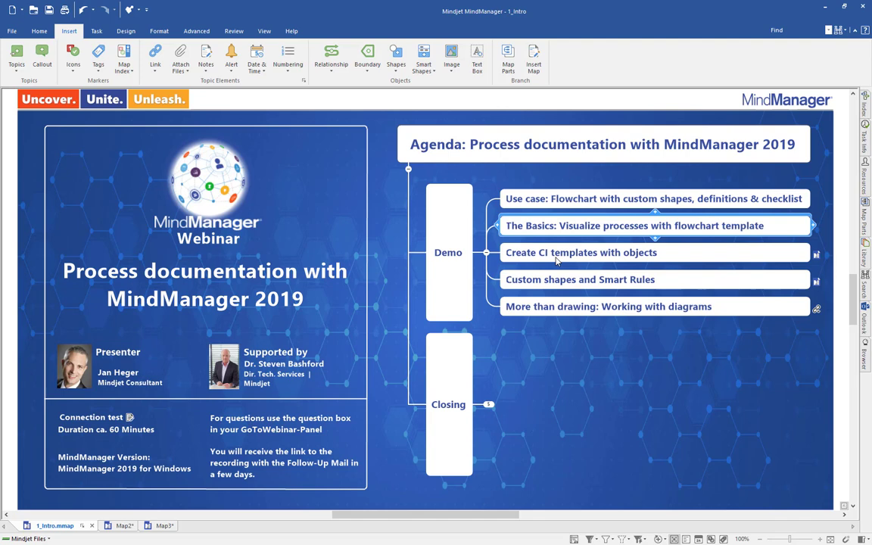
{"action": "left_click", "coordinate": [557, 261]}
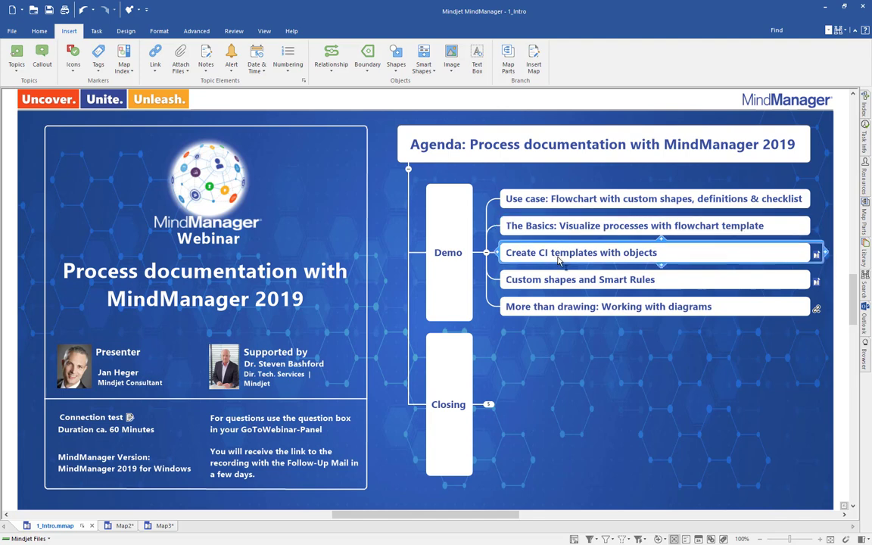
{"action": "left_click", "coordinate": [818, 254]}
Step: Examine the prepared template map from its title and logo header through the swim lanes and Start topic to the footer fields
{"action": "scroll", "coordinate": [420, 168], "scroll_direction": "down", "scroll_amount": 3}
{"action": "scroll", "coordinate": [416, 168], "scroll_direction": "up", "scroll_amount": 3}
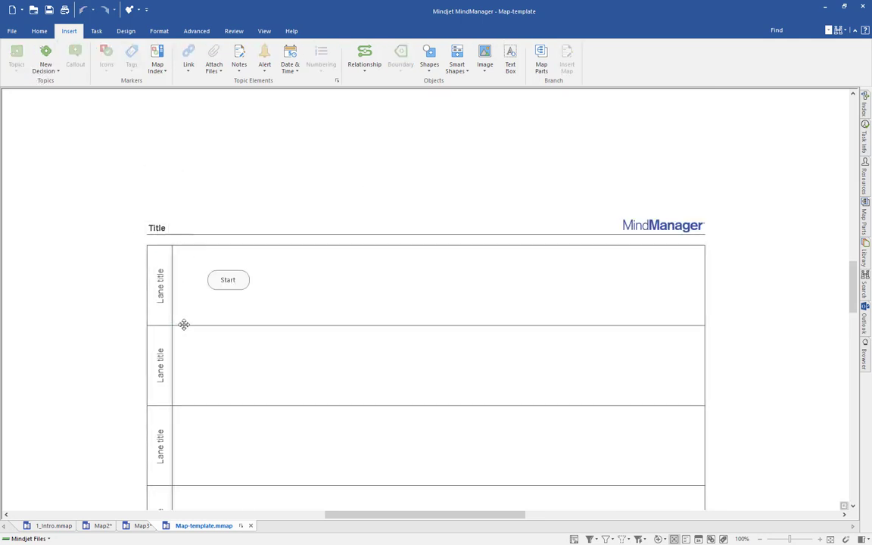
{"action": "scroll", "coordinate": [189, 318], "scroll_direction": "down", "scroll_amount": 1}
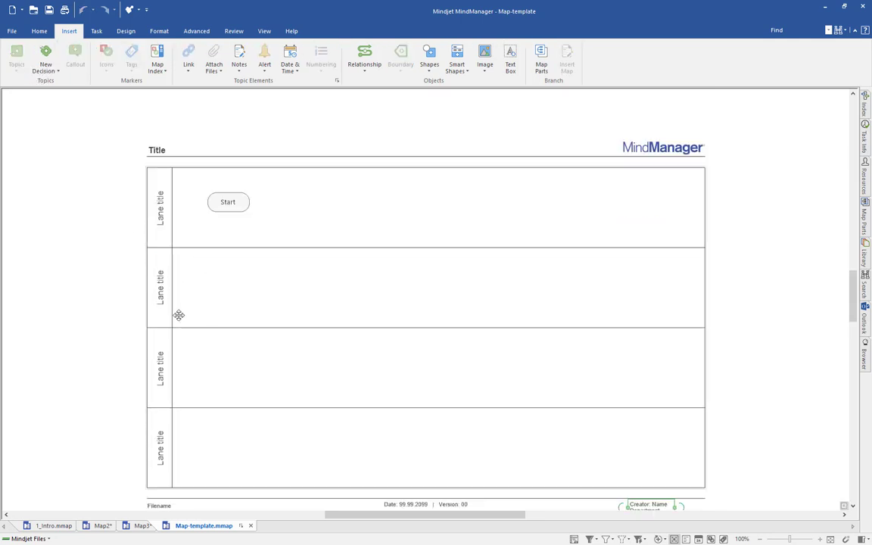
{"action": "left_click", "coordinate": [162, 301]}
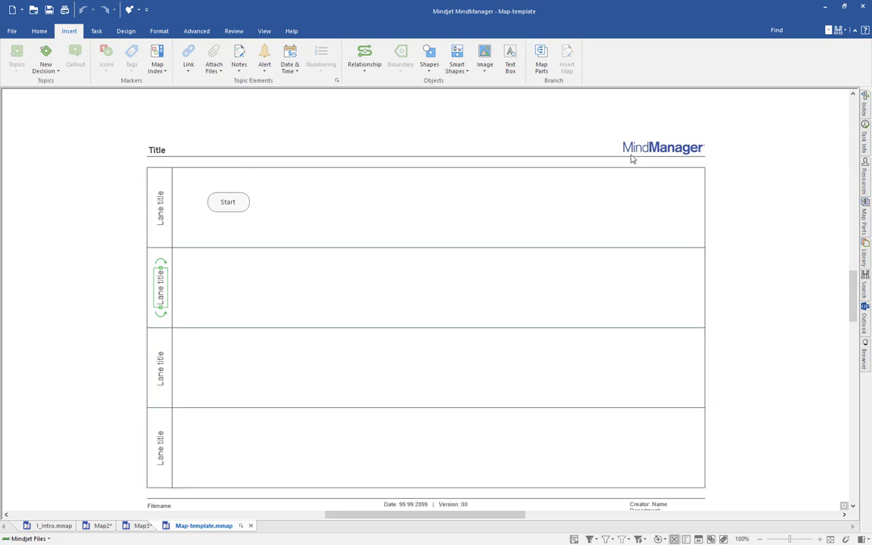
{"action": "left_click", "coordinate": [228, 204]}
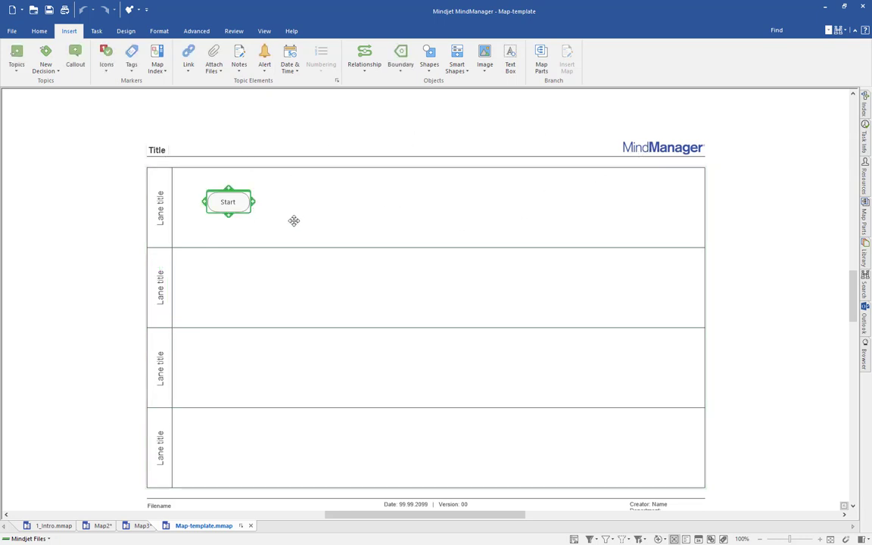
{"action": "scroll", "coordinate": [299, 223], "scroll_direction": "down", "scroll_amount": 2}
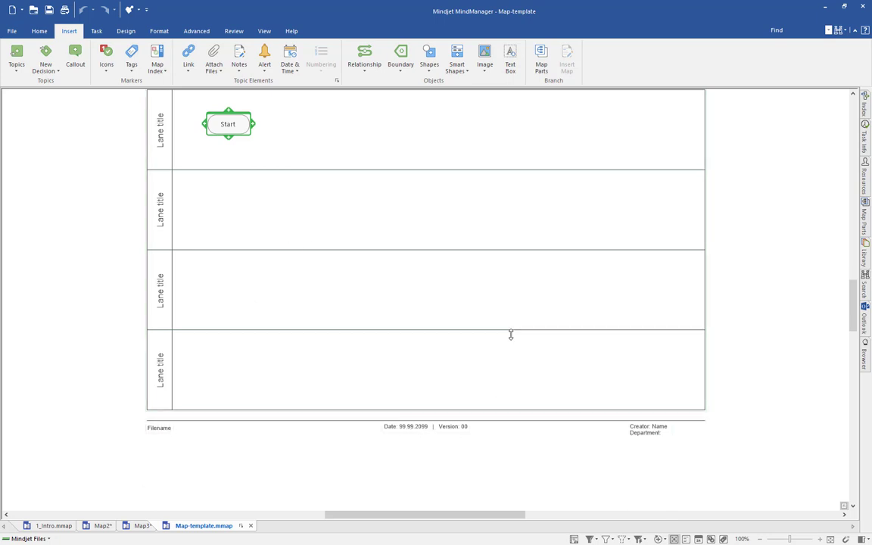
{"action": "scroll", "coordinate": [511, 336], "scroll_direction": "up", "scroll_amount": 2}
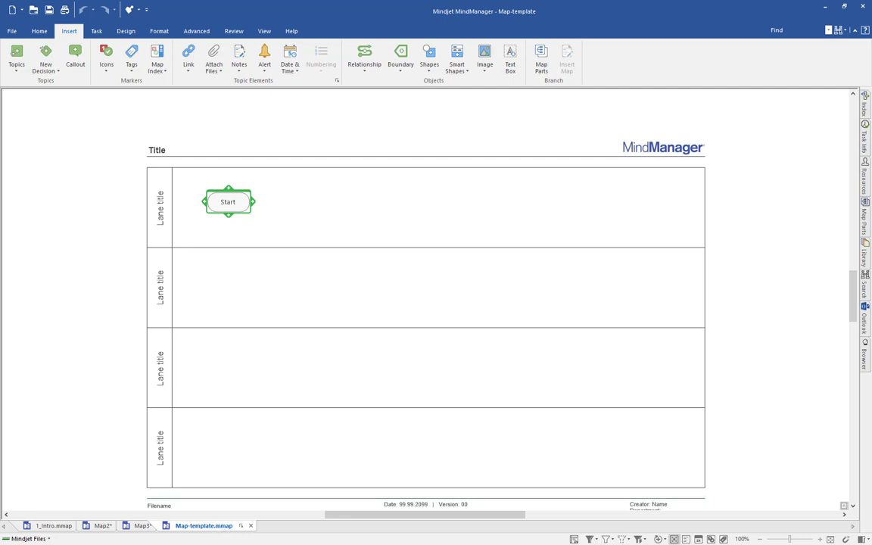
Step: Start saving a local copy of the template map under the file name Map-template_new
{"action": "left_click", "coordinate": [11, 33]}
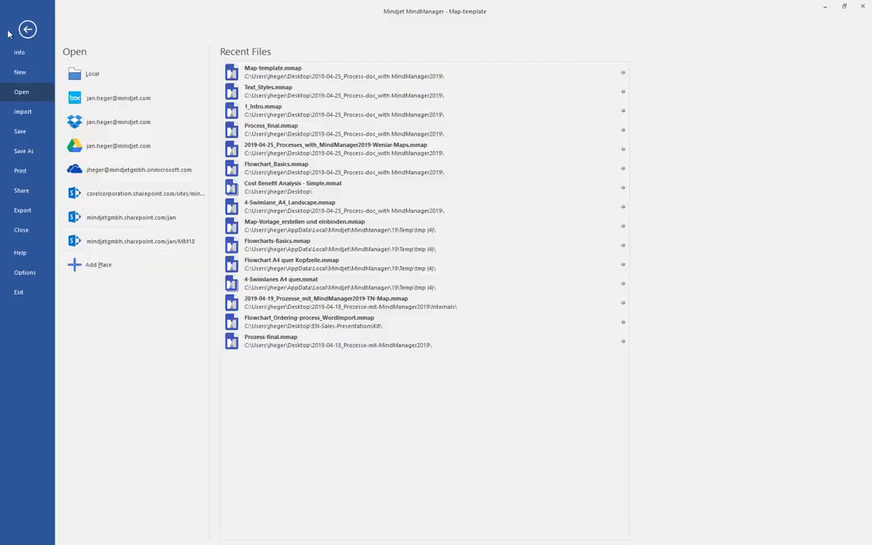
{"action": "left_click", "coordinate": [15, 152]}
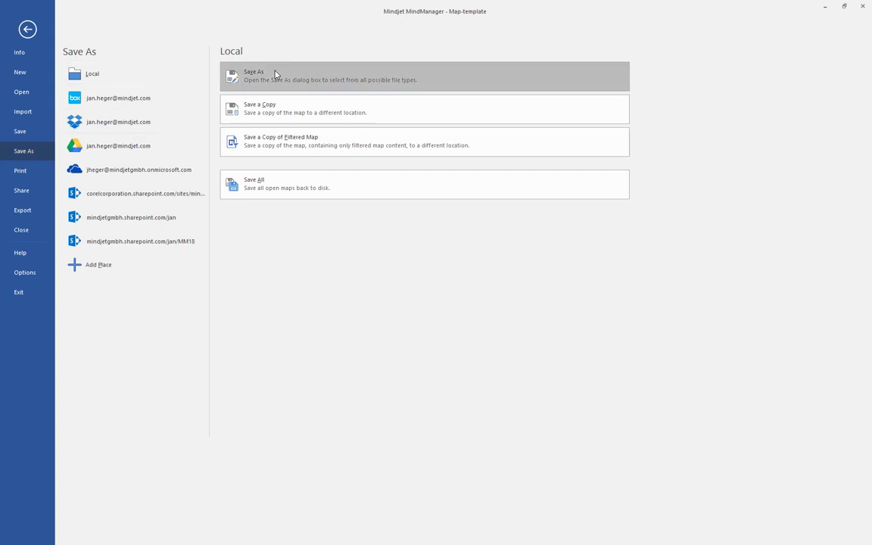
{"action": "left_click", "coordinate": [246, 73]}
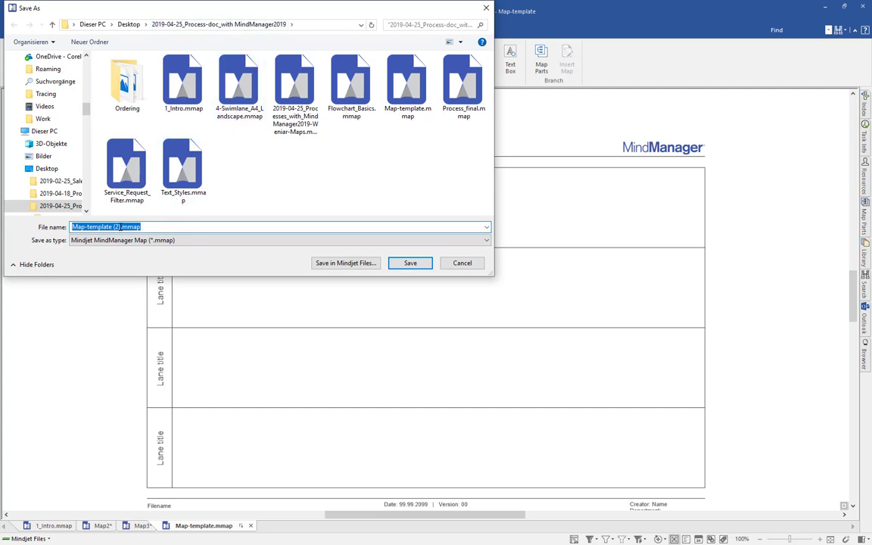
{"action": "left_click", "coordinate": [120, 226]}
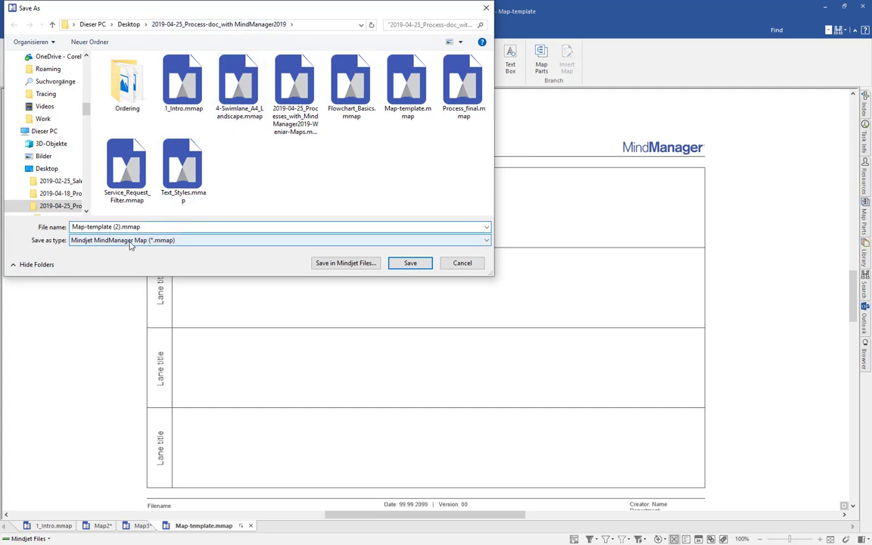
{"action": "key", "text": "BackSpace"}
{"action": "key", "text": "BackSpace"}
{"action": "key", "text": "BackSpace"}
{"action": "key", "text": "BackSpace"}
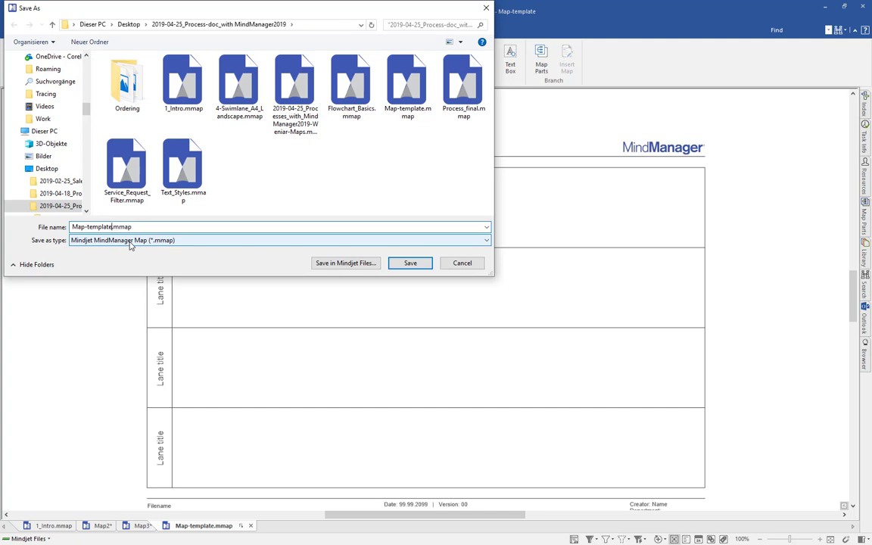
{"action": "type", "text": "_new"}
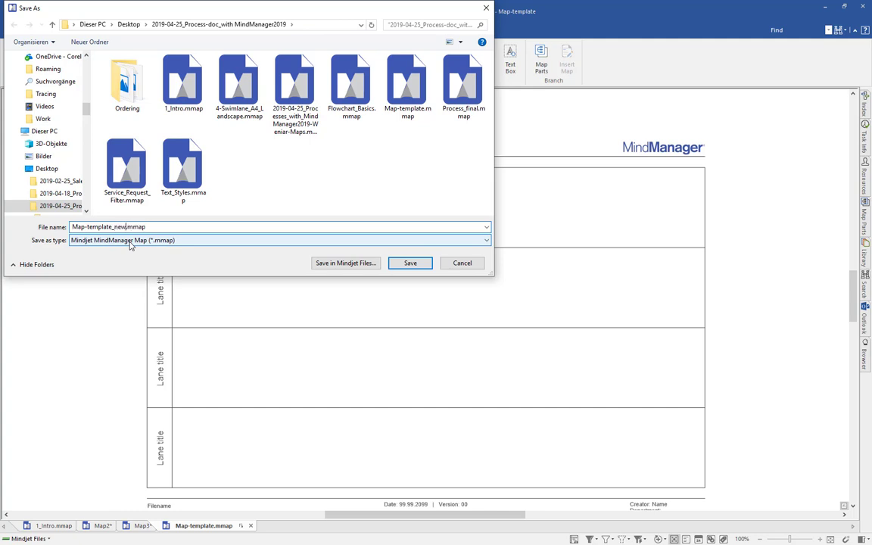
Step: Set the file type to Mindjet MindManager Template (*.mmat; *.xmmat) and save the file
{"action": "left_click", "coordinate": [182, 241]}
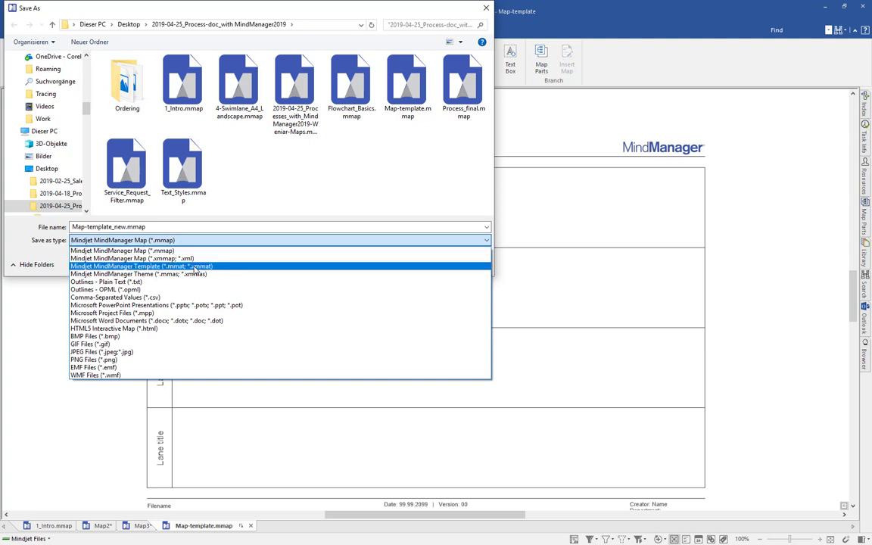
{"action": "left_click", "coordinate": [195, 269]}
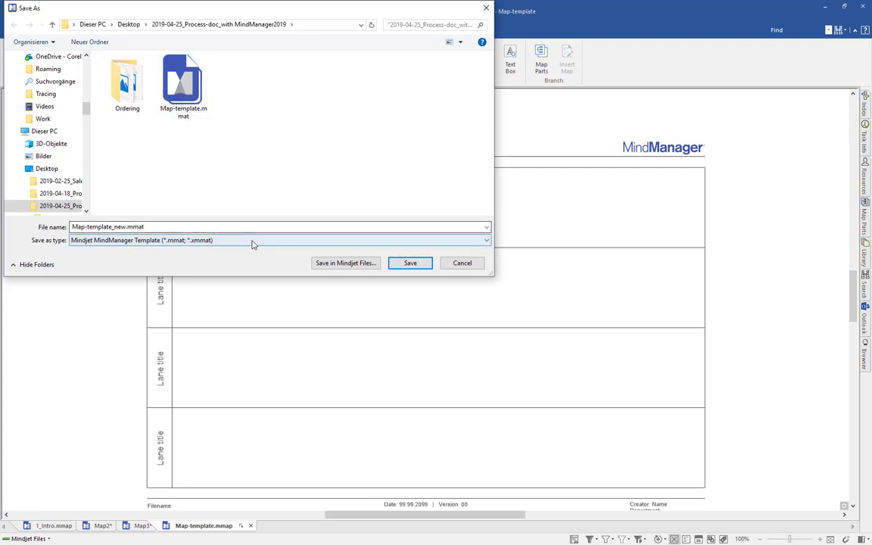
{"action": "left_click", "coordinate": [411, 263]}
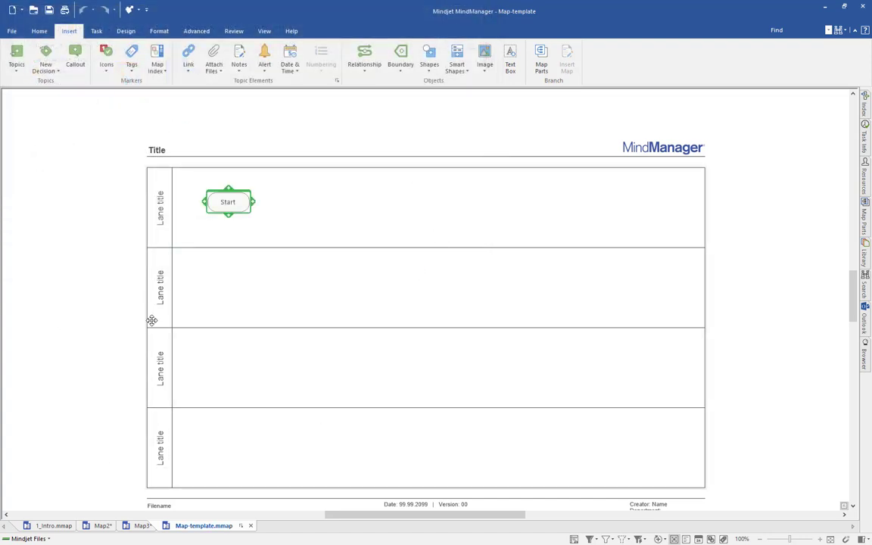
Step: Add Map-template_new.mmat from the desktop folder 2019-04-25_Process-doc_with MindManager2019 to the new-map templates
{"action": "left_click", "coordinate": [11, 32]}
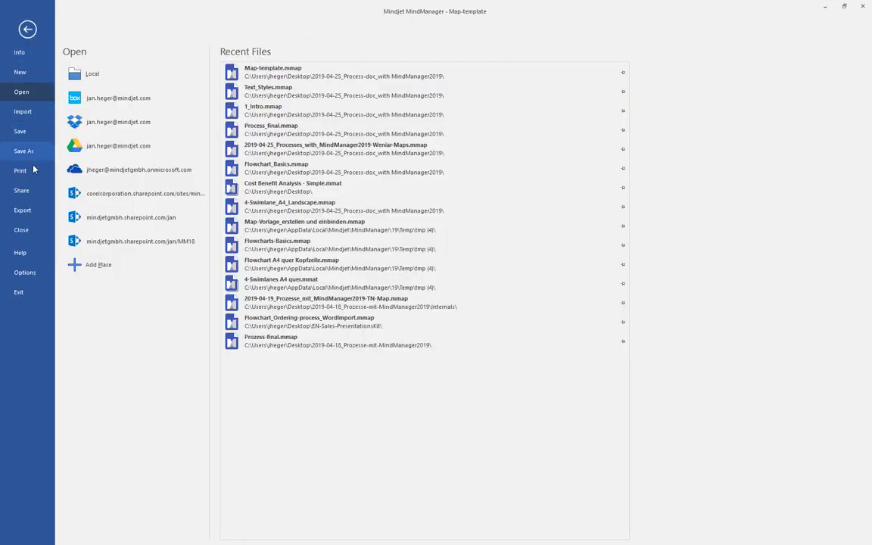
{"action": "left_click", "coordinate": [23, 69]}
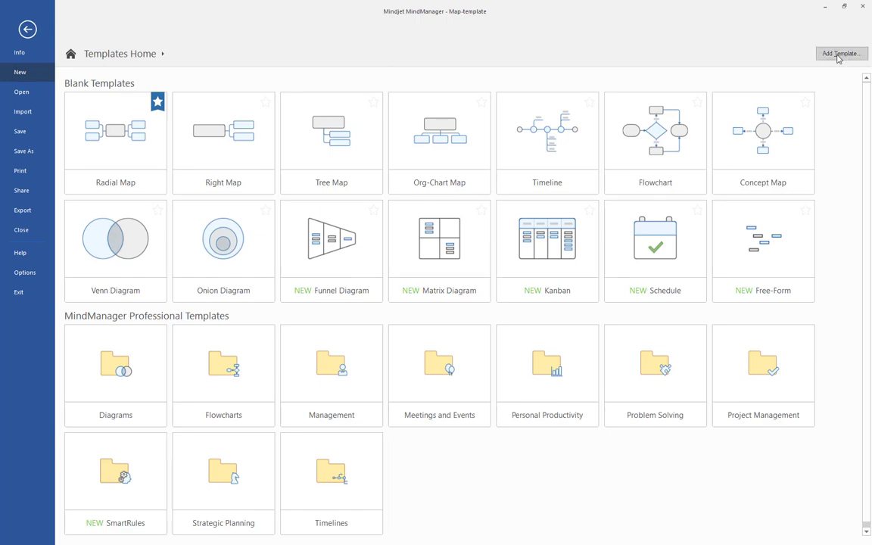
{"action": "left_click", "coordinate": [838, 59]}
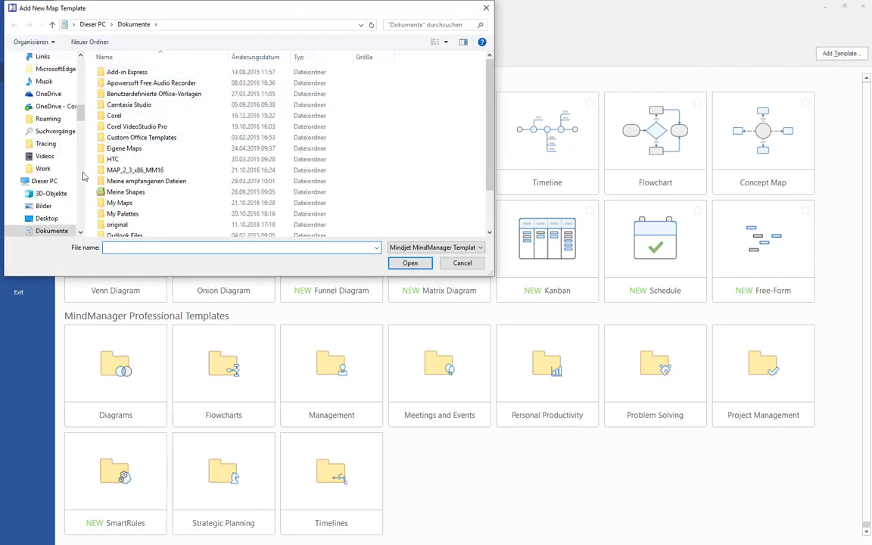
{"action": "left_click", "coordinate": [46, 218]}
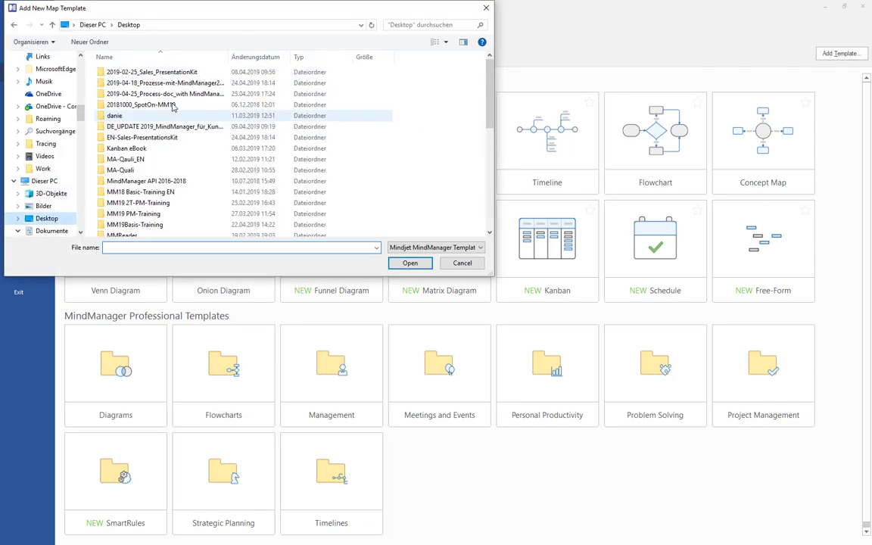
{"action": "double_click", "coordinate": [172, 95]}
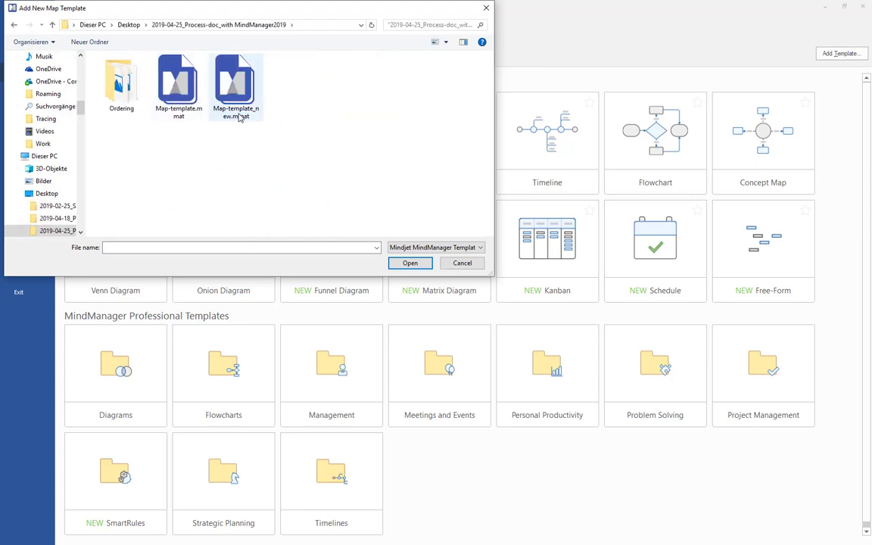
{"action": "left_click", "coordinate": [237, 114]}
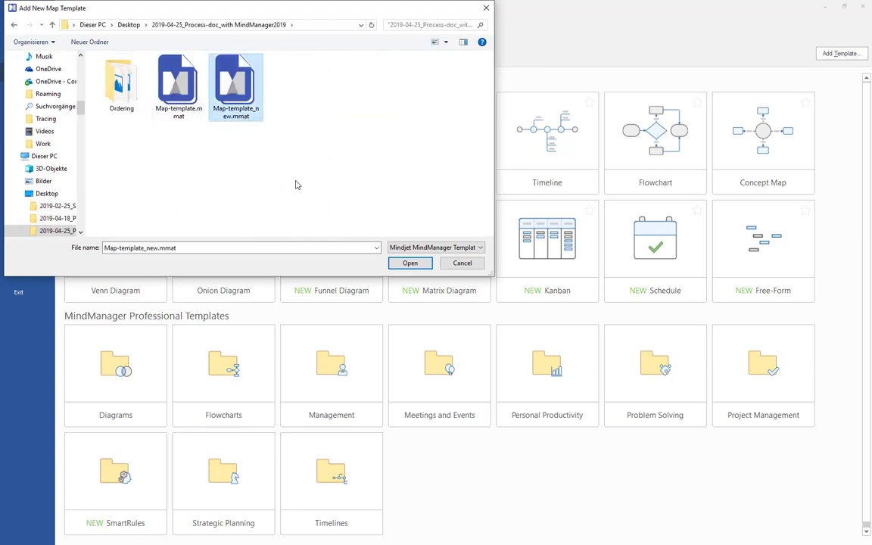
{"action": "left_click", "coordinate": [409, 263]}
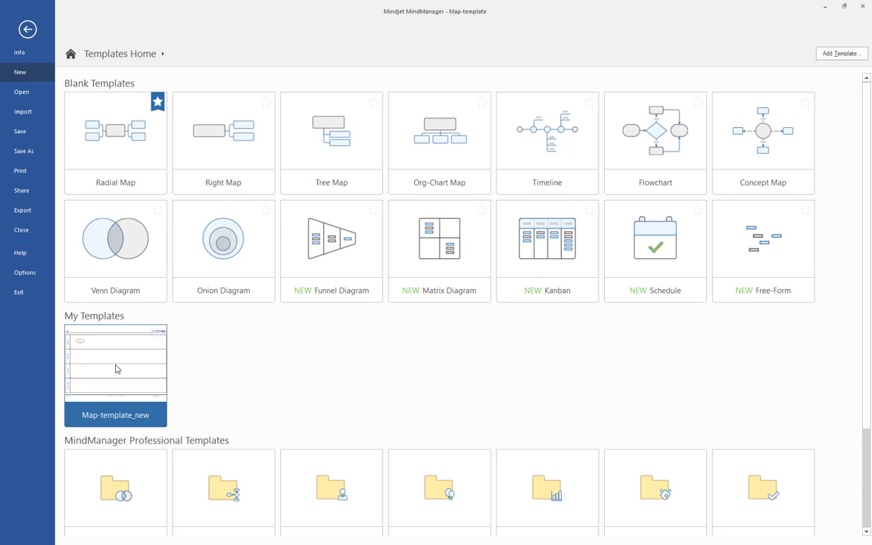
Step: Create a new map from the Map-template_new template
{"action": "left_click", "coordinate": [116, 368]}
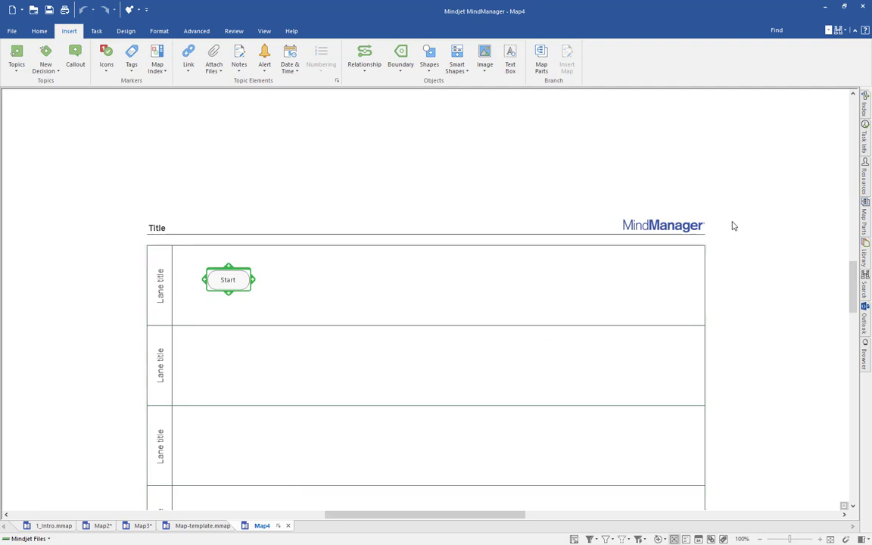
{"action": "scroll", "coordinate": [754, 211], "scroll_direction": "down", "scroll_amount": 1}
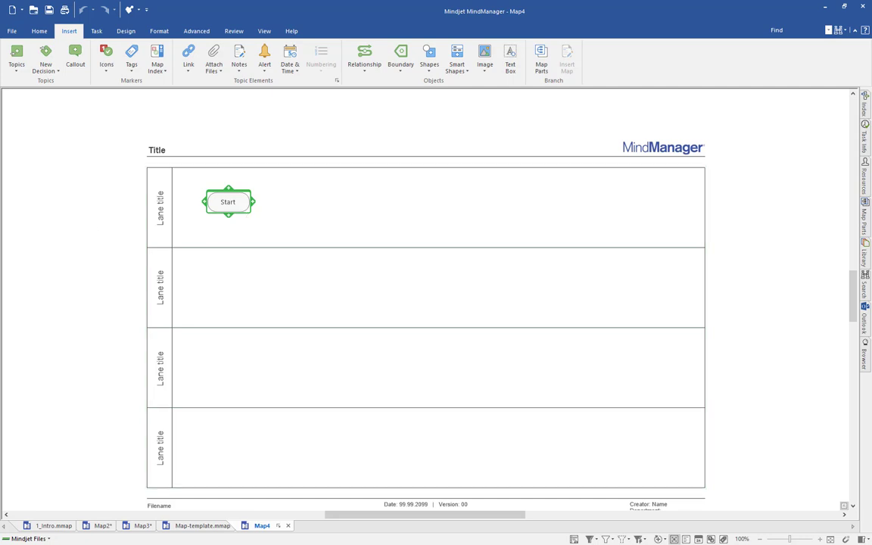
{"action": "key", "text": "alt+Tab"}
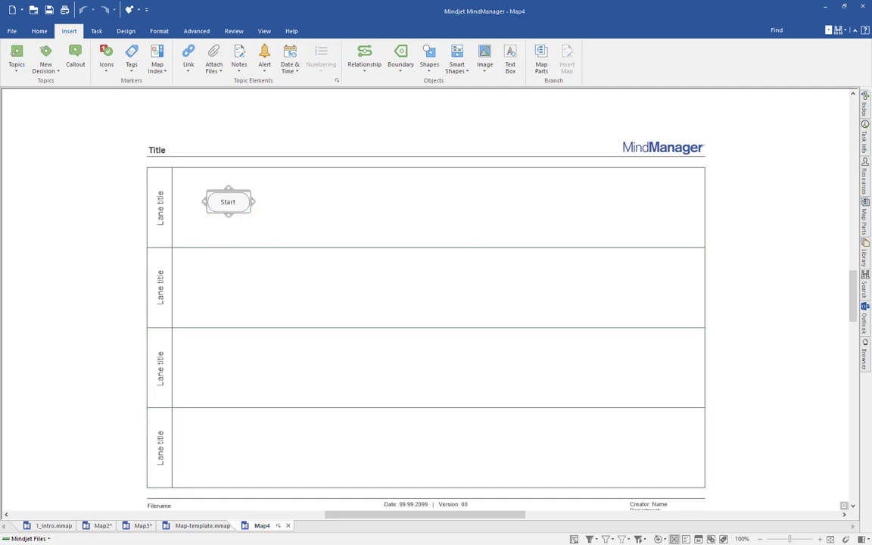
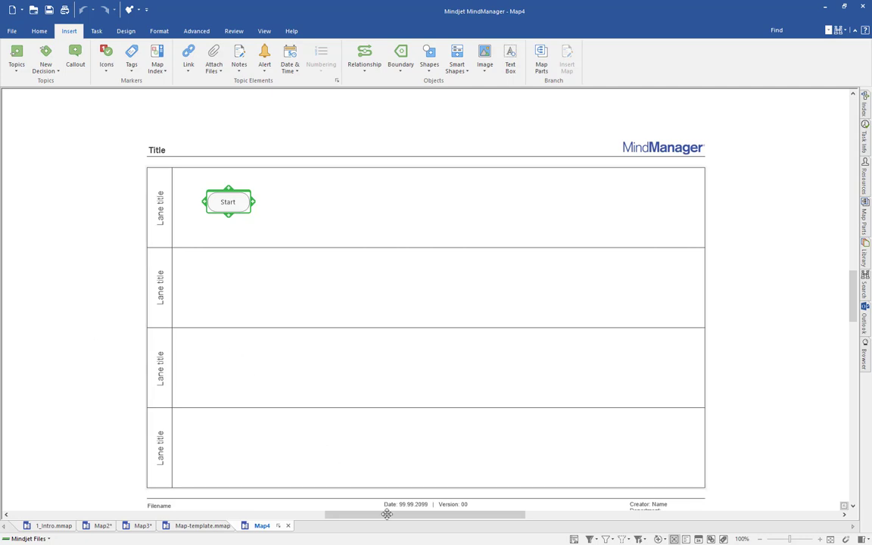
Step: Add a floating topic reading Action "ACT:" in the empty area beside the first swimlane, outside the diagram frame
{"action": "left_click_drag", "start_coordinate": [401, 515], "coordinate": [388, 515]}
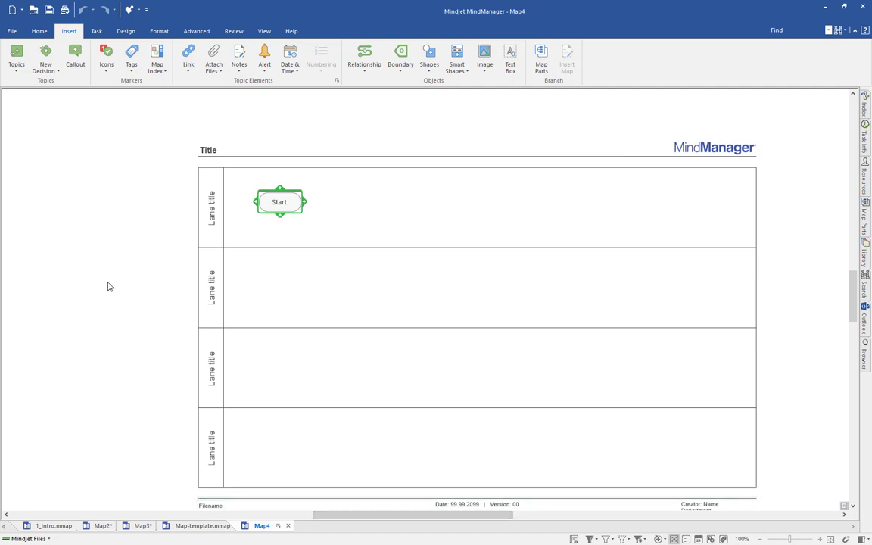
{"action": "double_click", "coordinate": [111, 221]}
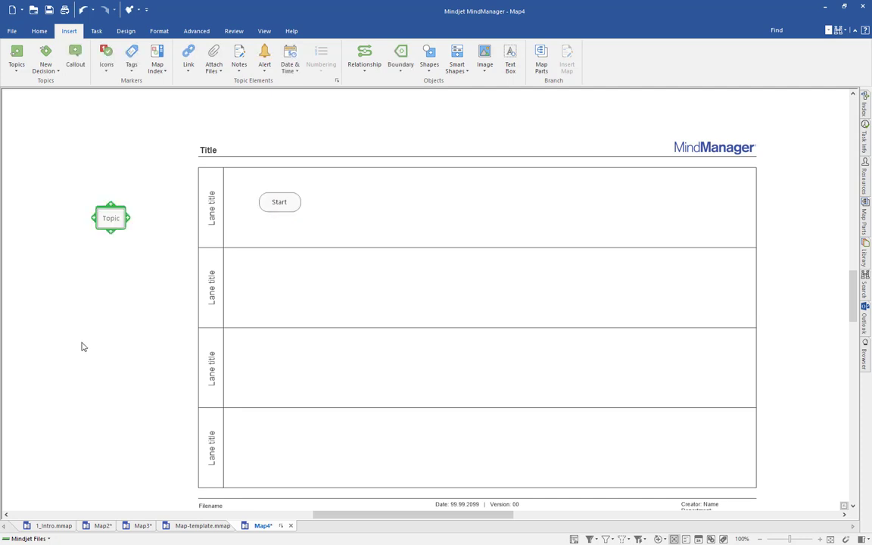
{"action": "type", "text": "Action"}
{"action": "key", "text": "Return"}
{"action": "type", "text": "\"ACT:\""}
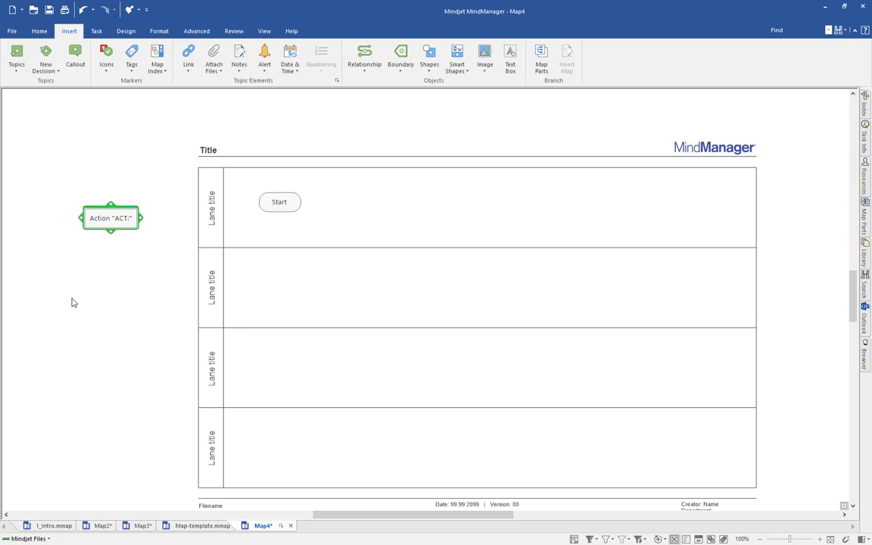
Step: Apply Action.png from the Desktop project's Ordering folder as the custom image shape of the Action topic
{"action": "right_click", "coordinate": [97, 212]}
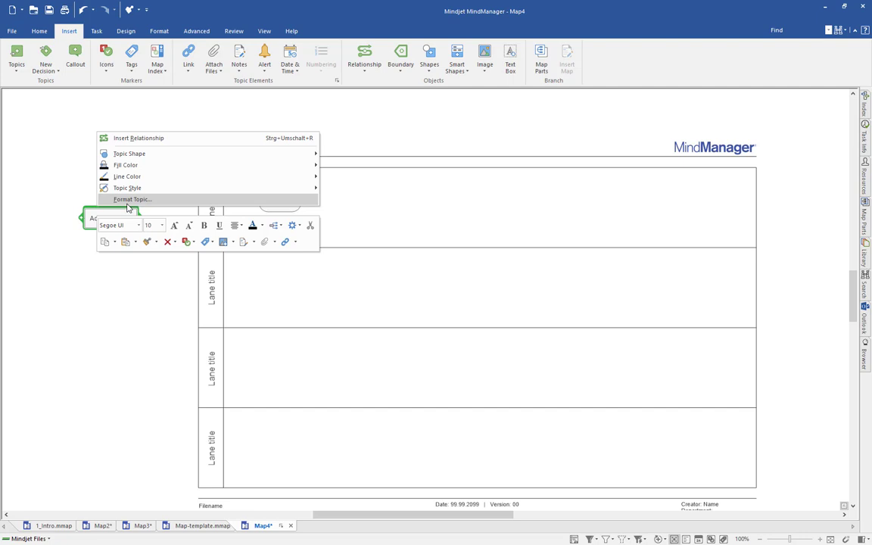
{"action": "left_click", "coordinate": [127, 201]}
{"action": "left_click_drag", "start_coordinate": [201, 165], "coordinate": [230, 150]}
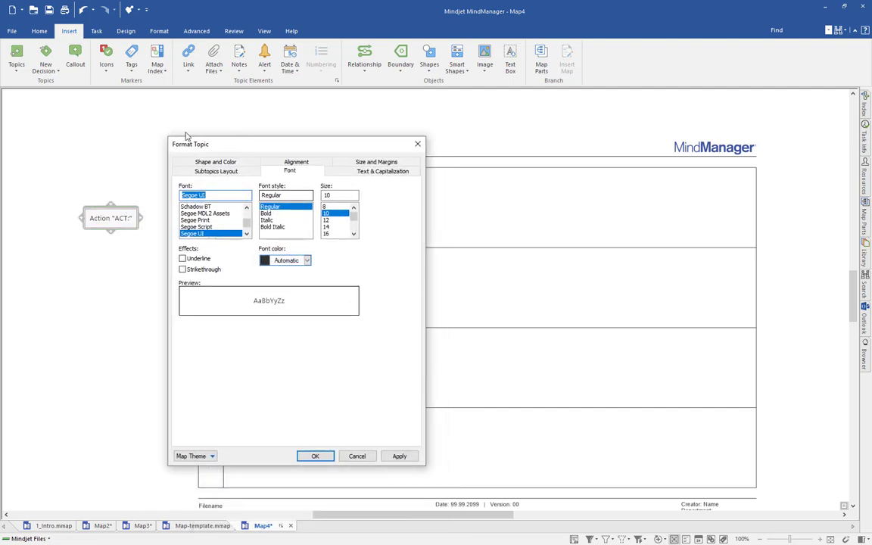
{"action": "left_click", "coordinate": [214, 164]}
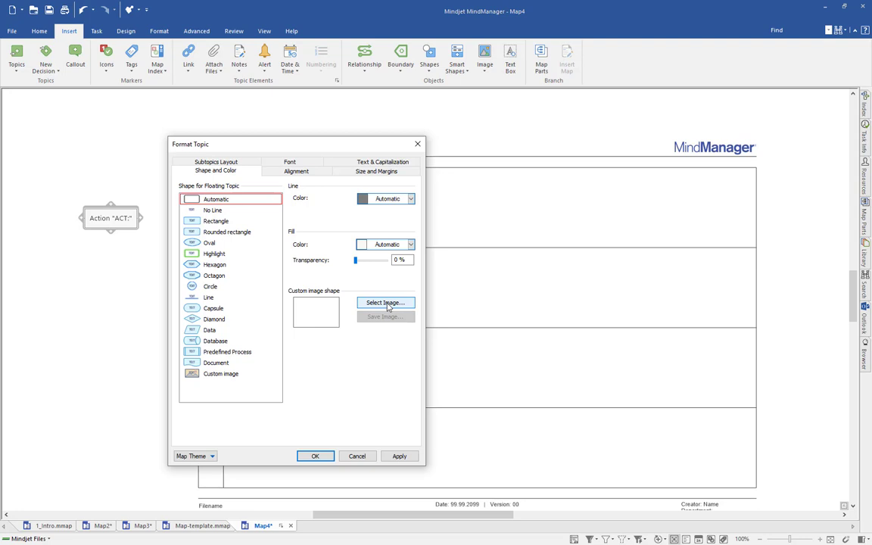
{"action": "left_click", "coordinate": [386, 303]}
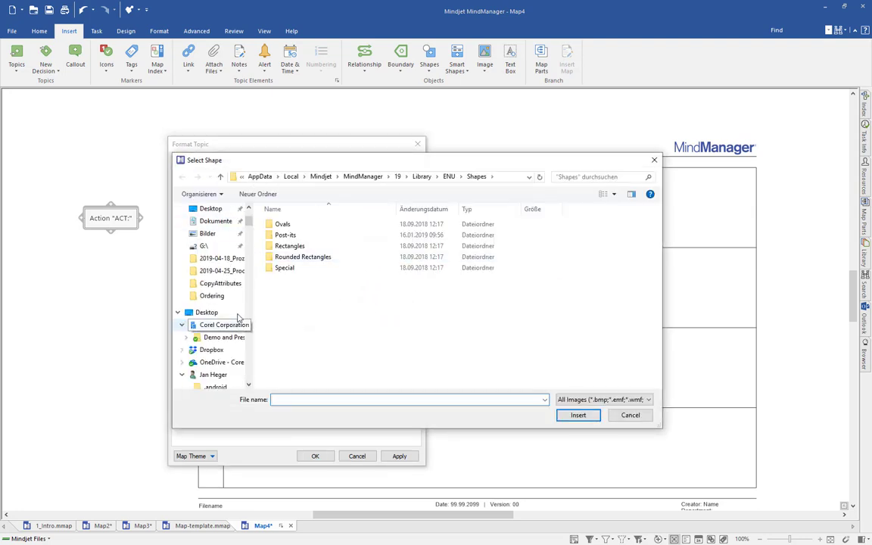
{"action": "left_click", "coordinate": [206, 312]}
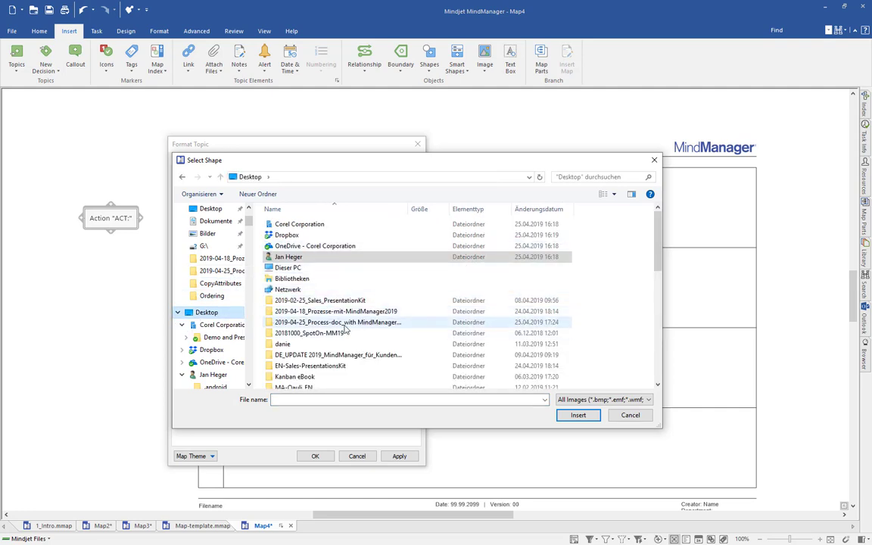
{"action": "double_click", "coordinate": [343, 323]}
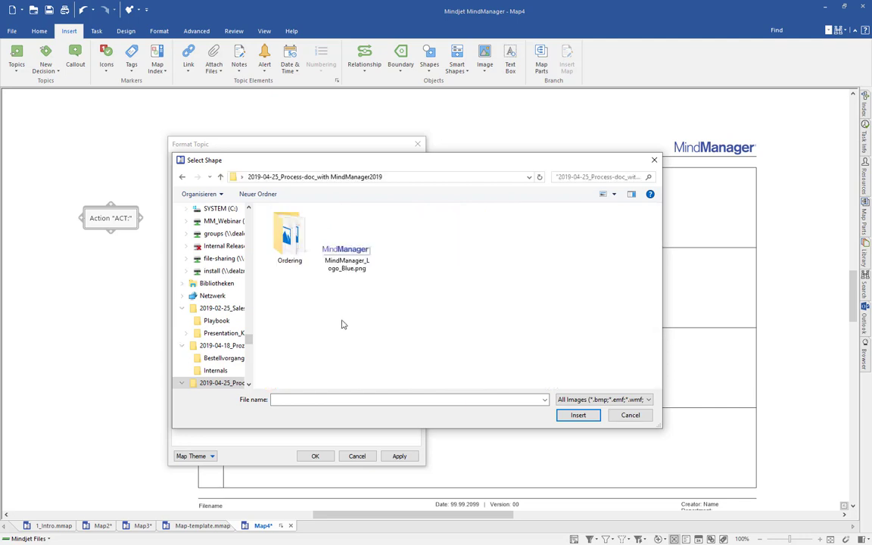
{"action": "double_click", "coordinate": [284, 216]}
{"action": "left_click", "coordinate": [286, 218]}
{"action": "left_click", "coordinate": [578, 415]}
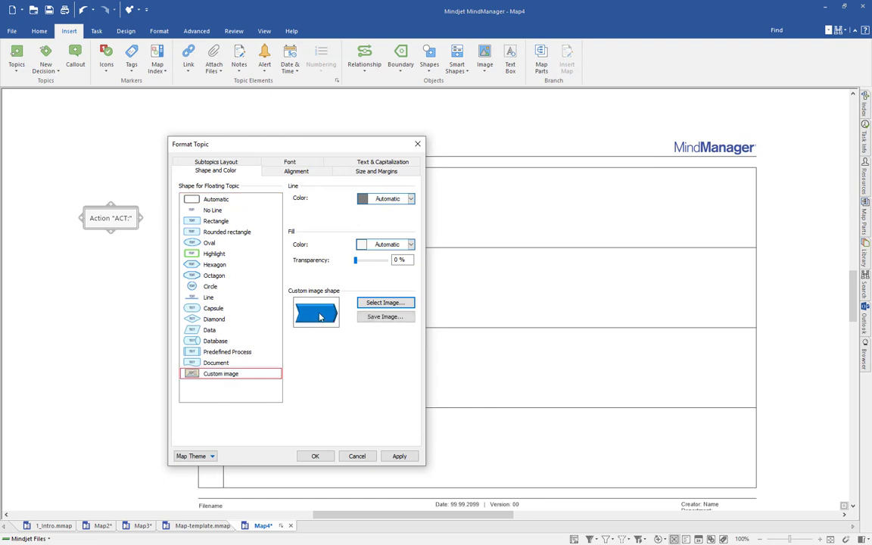
{"action": "left_click", "coordinate": [401, 457]}
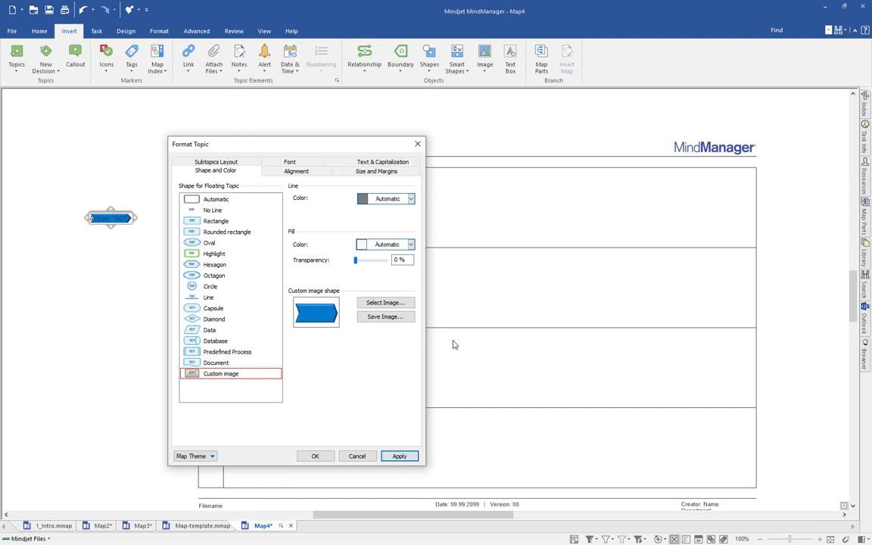
Step: Set the Action topic's custom image margins to 6 mm left and 4 mm right
{"action": "left_click", "coordinate": [369, 174]}
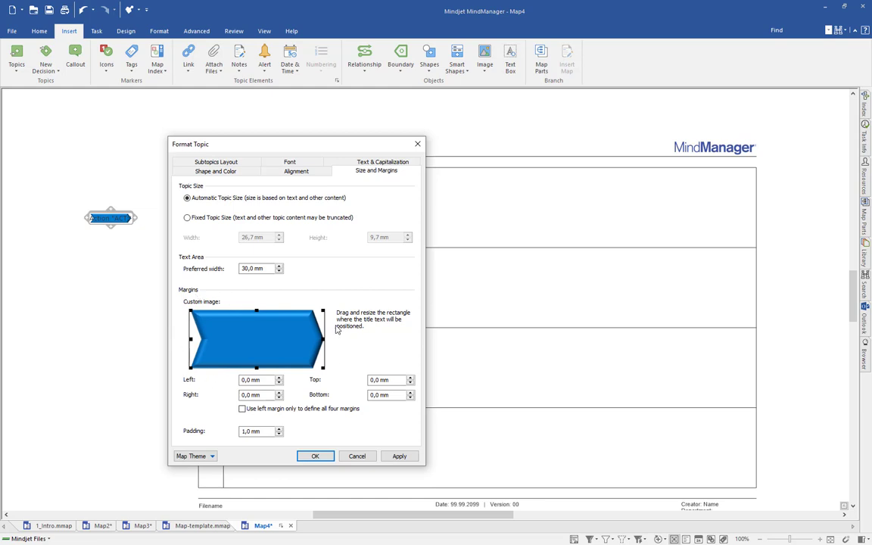
{"action": "left_click_drag", "start_coordinate": [324, 311], "coordinate": [277, 327]}
{"action": "double_click", "coordinate": [247, 380]}
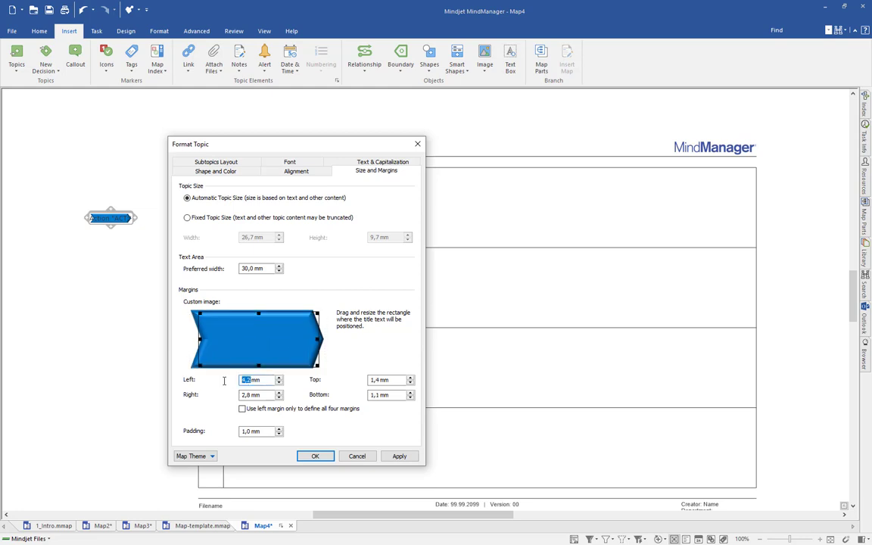
{"action": "type", "text": "6"}
{"action": "key", "text": "Tab"}
{"action": "type", "text": "4"}
{"action": "key", "text": "Tab"}
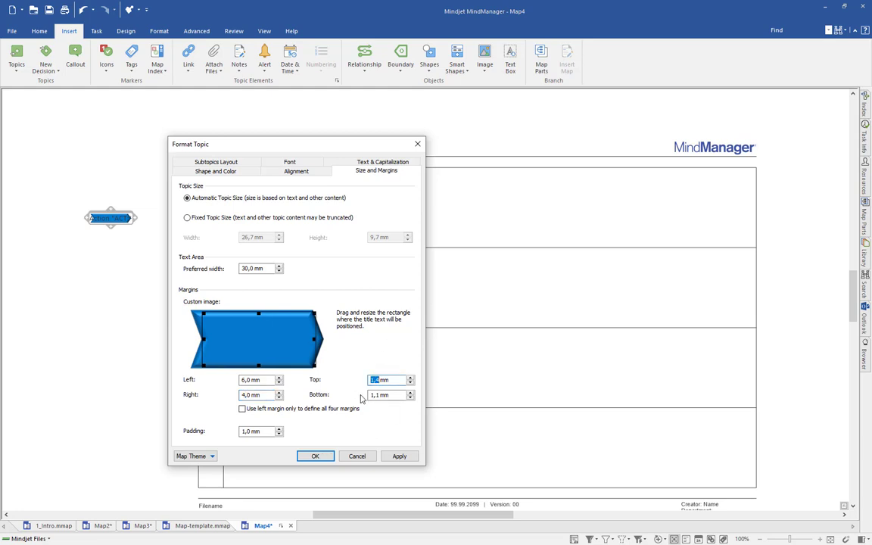
Step: Set the Action topic's top and bottom margins to 2 mm and its padding to 0 mm, and apply them
{"action": "type", "text": "2"}
{"action": "key", "text": "Tab"}
{"action": "type", "text": "2"}
{"action": "key", "text": "Tab"}
{"action": "key", "text": "Tab"}
{"action": "key", "text": "BackSpace"}
{"action": "type", "text": "0"}
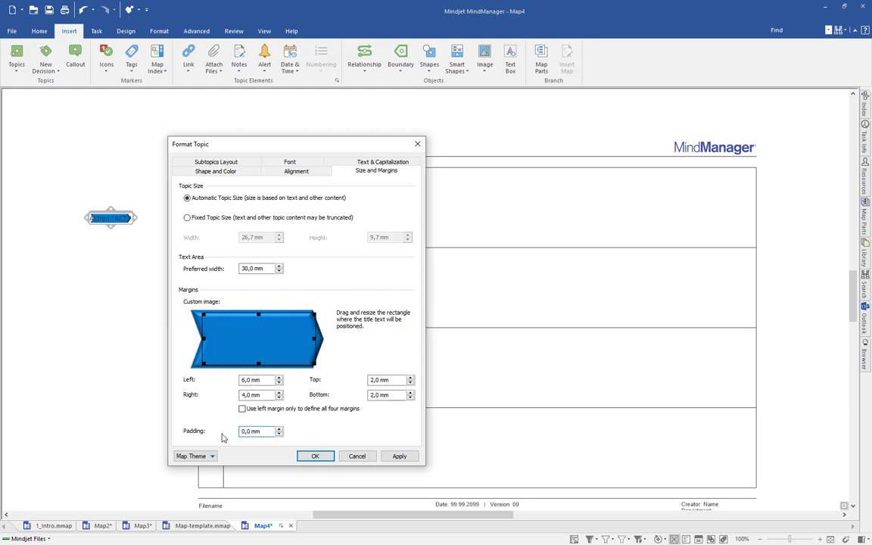
{"action": "left_click", "coordinate": [400, 456]}
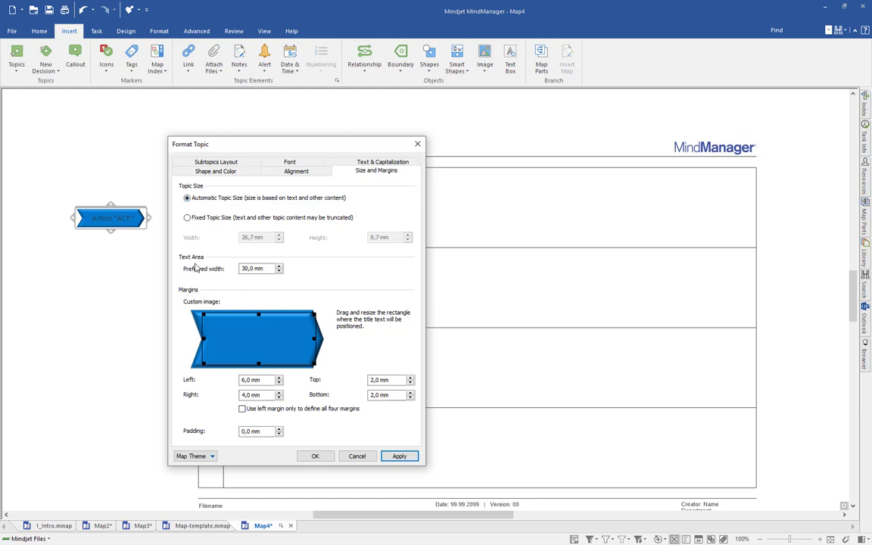
Step: Give the Action topic a fixed size of 49 mm width and 15,5 mm height
{"action": "left_click", "coordinate": [188, 218]}
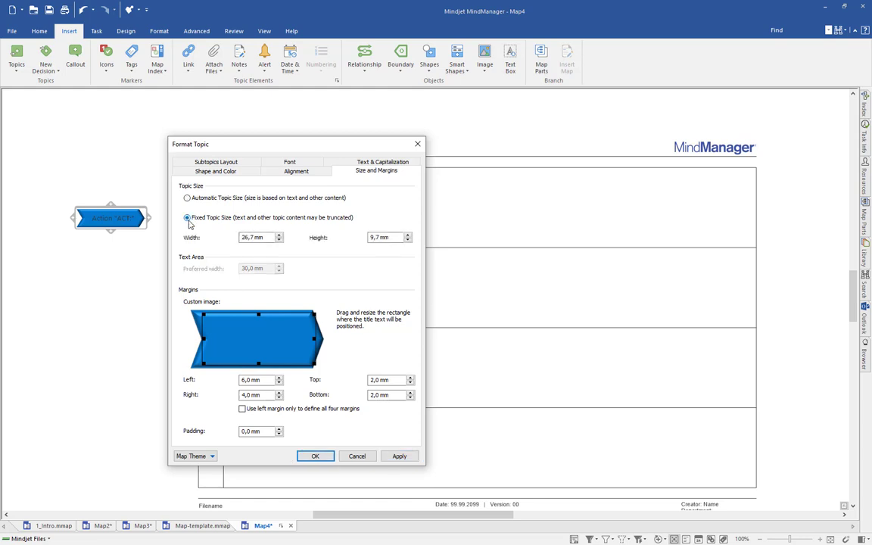
{"action": "double_click", "coordinate": [247, 237]}
{"action": "type", "text": "49"}
{"action": "key", "text": "Tab"}
{"action": "type", "text": "15,5"}
{"action": "key", "text": "BackSpace"}
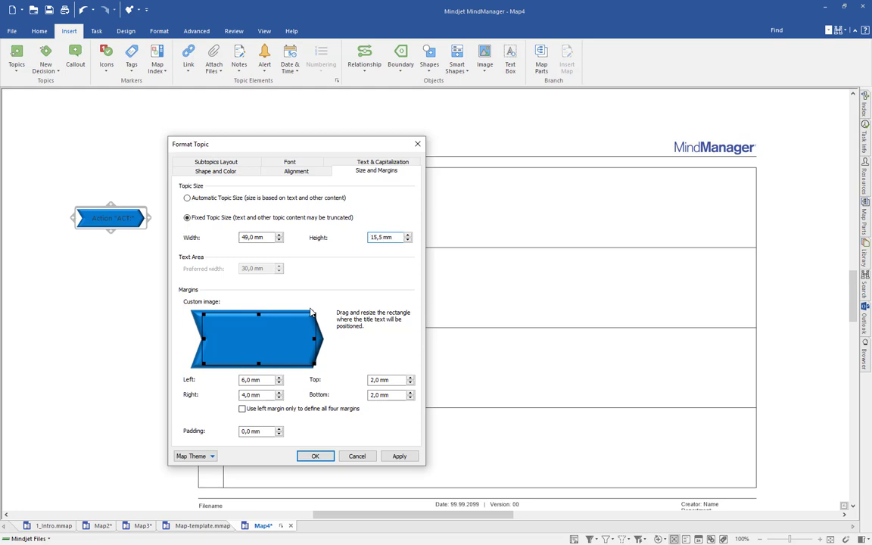
{"action": "left_click", "coordinate": [410, 458]}
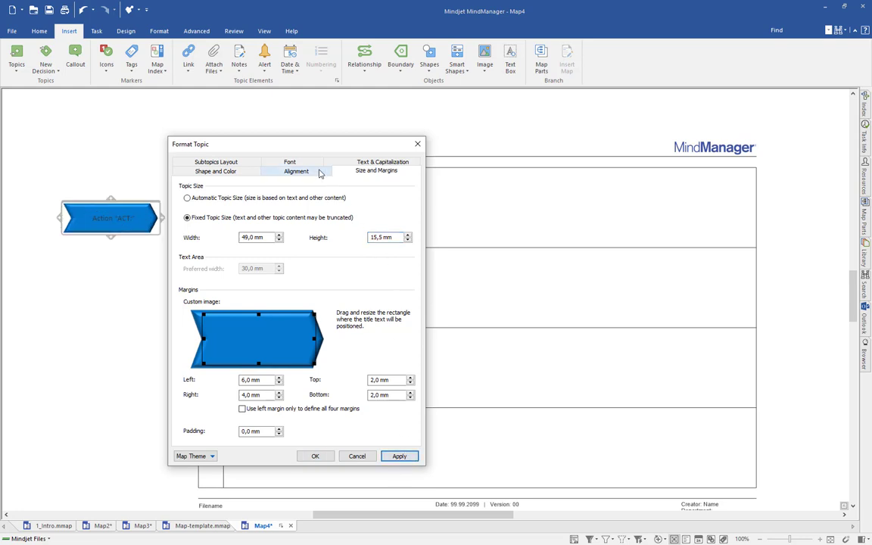
Step: Make the Action topic's text bold and white, and accept the topic formatting
{"action": "left_click", "coordinate": [289, 162]}
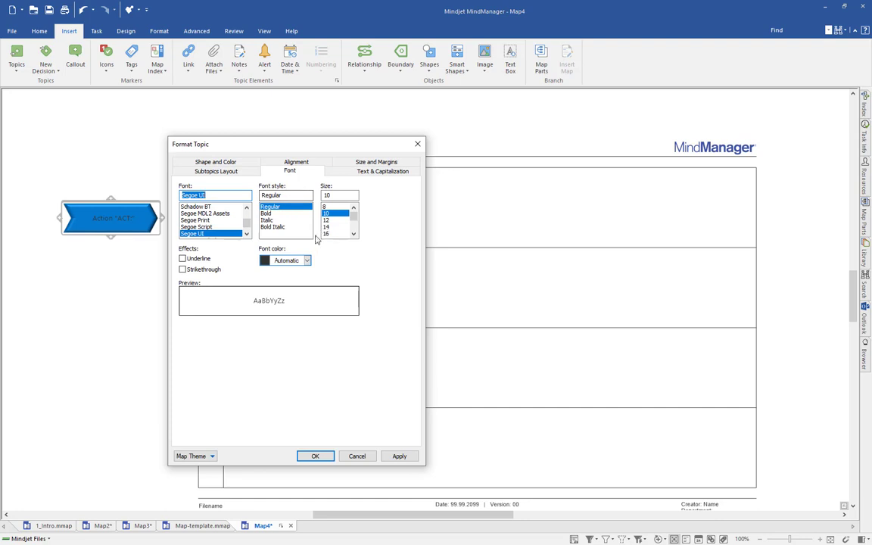
{"action": "left_click", "coordinate": [265, 213]}
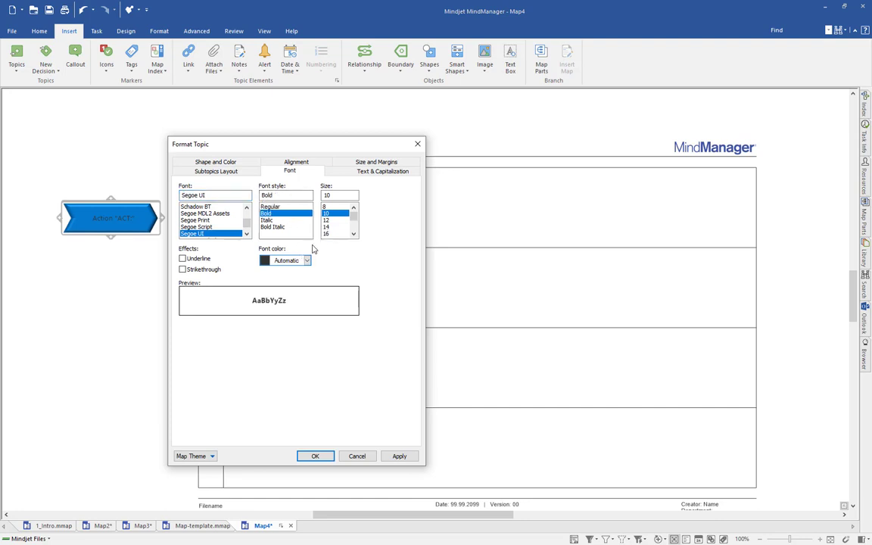
{"action": "left_click", "coordinate": [308, 262]}
{"action": "left_click", "coordinate": [278, 330]}
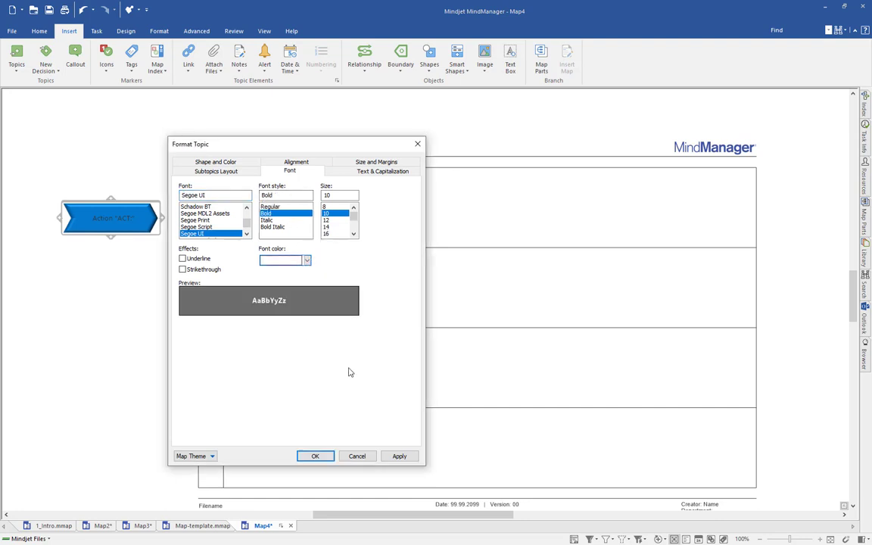
{"action": "left_click", "coordinate": [399, 455]}
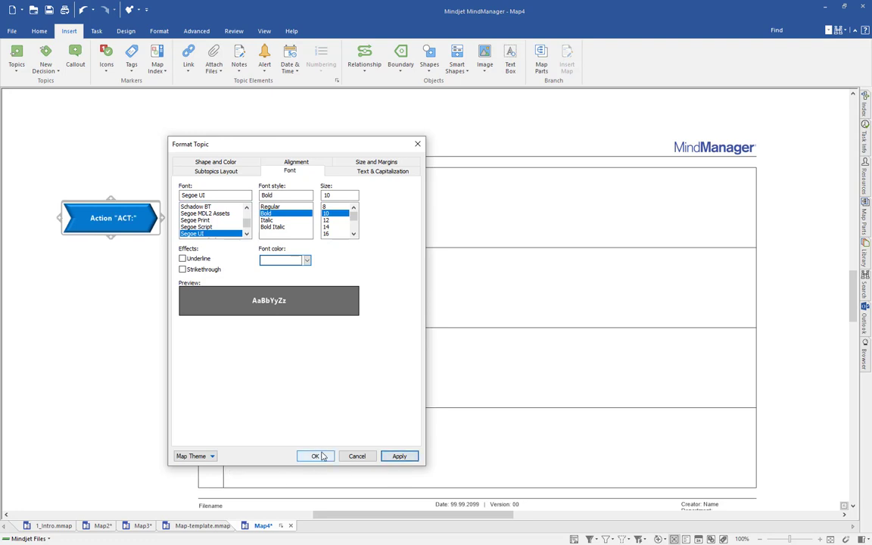
{"action": "left_click", "coordinate": [316, 455]}
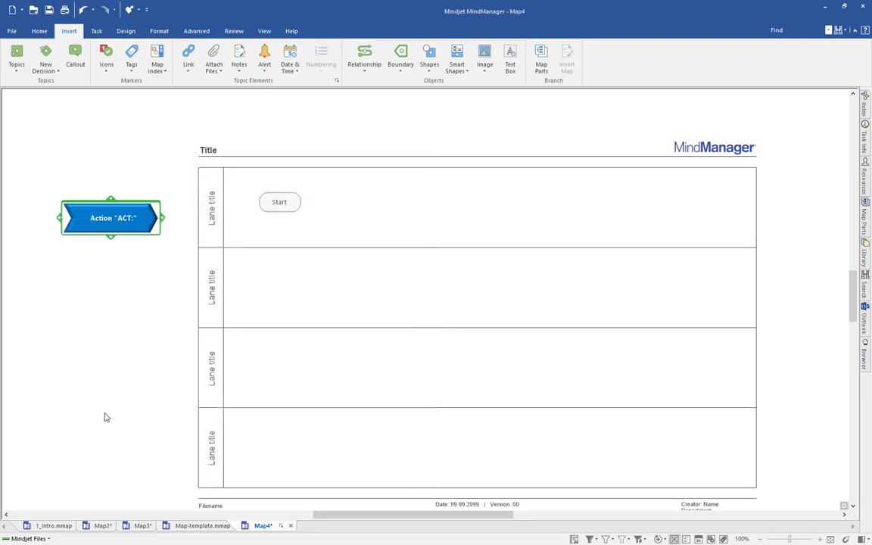
Step: Add a floating topic reading Decision "?" below the Action topic
{"action": "double_click", "coordinate": [103, 318]}
{"action": "type", "text": "Decision"}
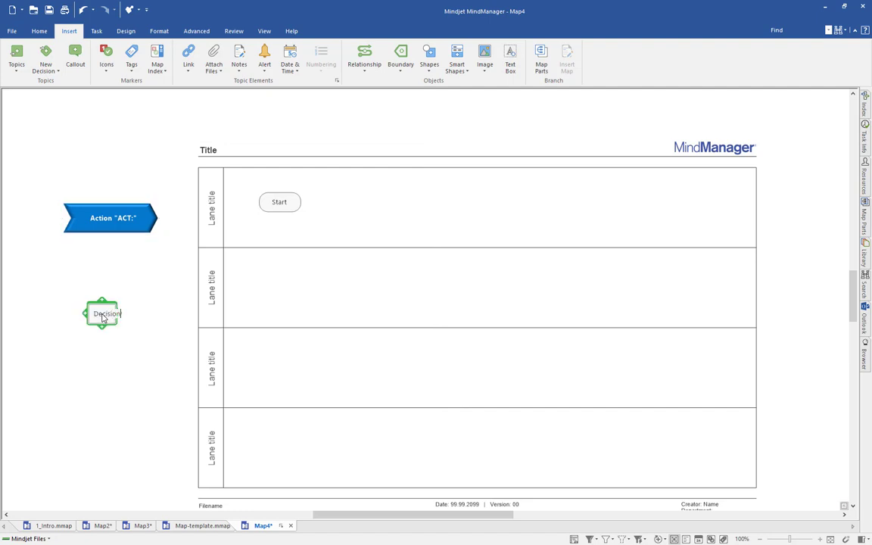
{"action": "type", "text": " \"?\""}
{"action": "key", "text": "Return"}
Step: Give the Decision topic a custom image shape using Decision.png from the Ordering folder
{"action": "right_click", "coordinate": [115, 303]}
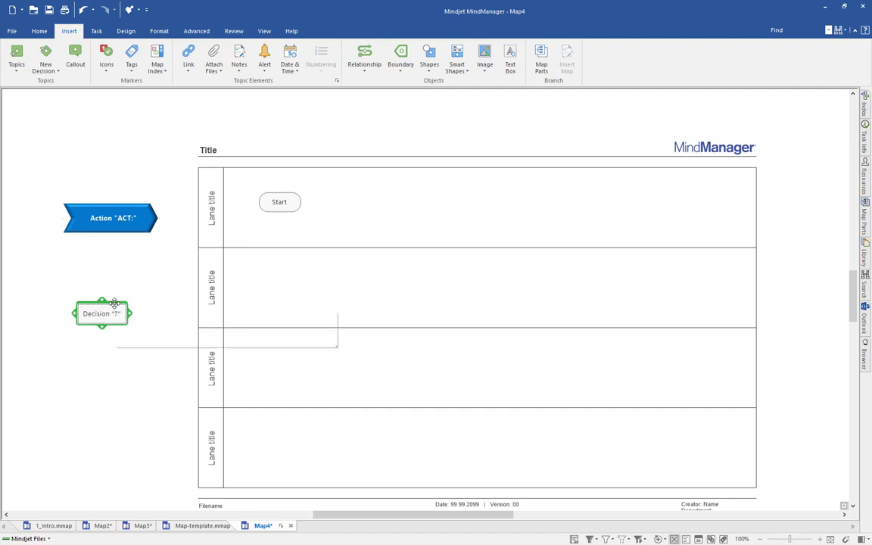
{"action": "left_click", "coordinate": [145, 297]}
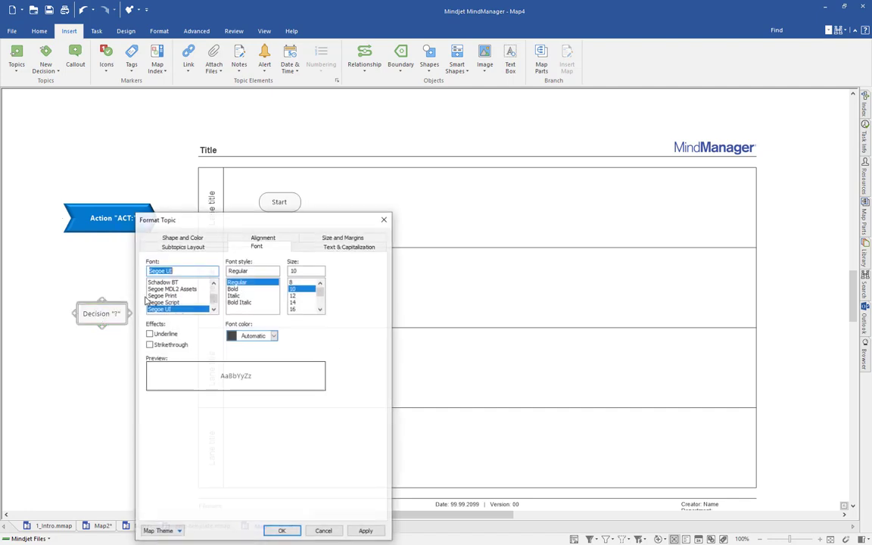
{"action": "left_click_drag", "start_coordinate": [250, 216], "coordinate": [322, 197]}
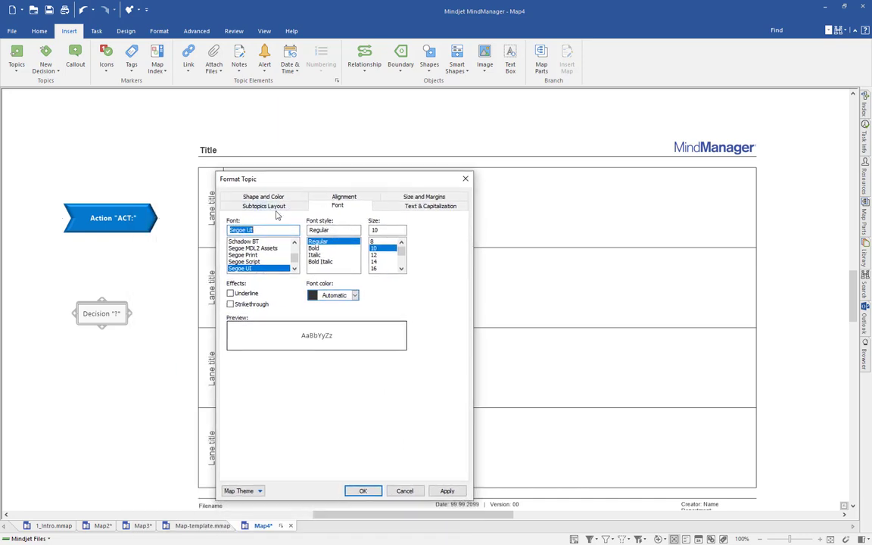
{"action": "left_click", "coordinate": [258, 196]}
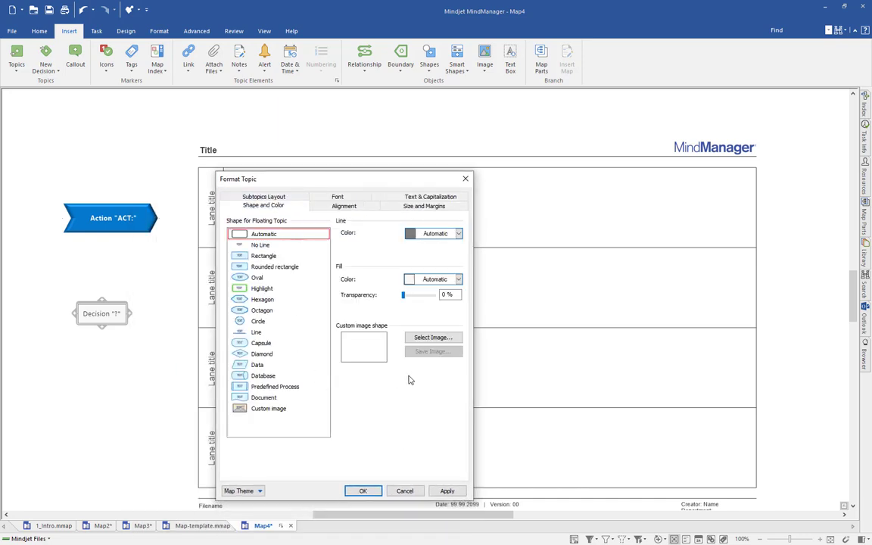
{"action": "left_click", "coordinate": [433, 338]}
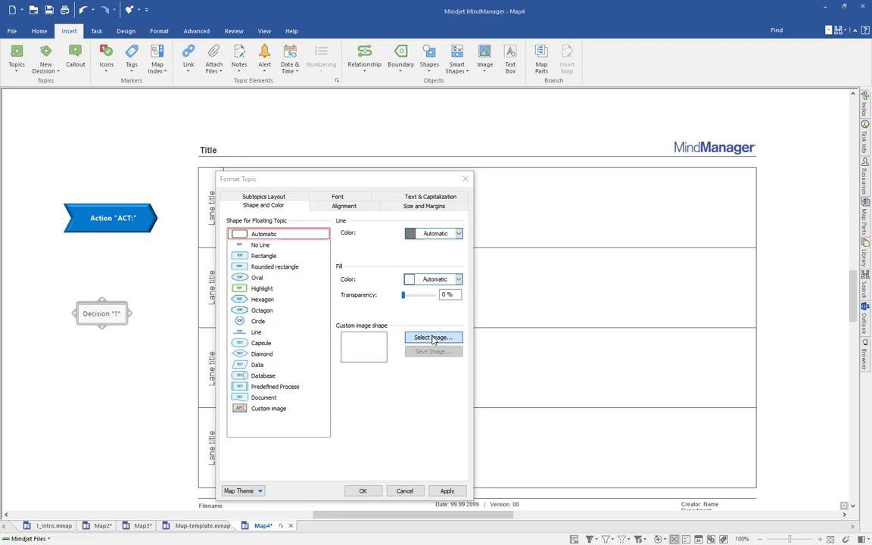
{"action": "left_click", "coordinate": [394, 256]}
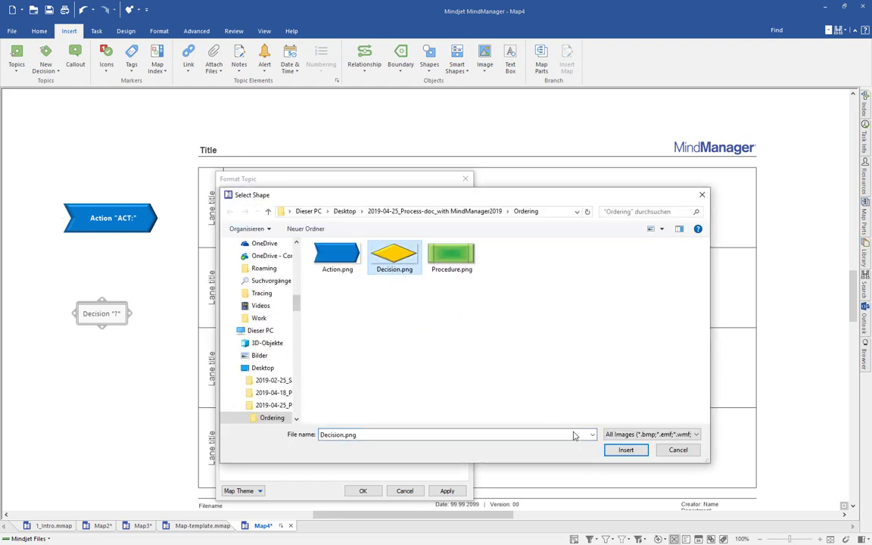
{"action": "left_click", "coordinate": [628, 451]}
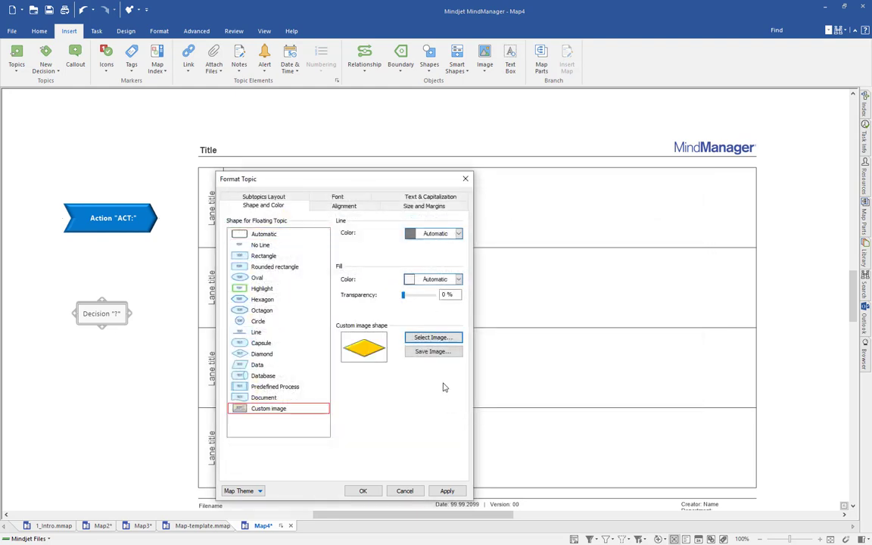
Step: Set the Decision topic's left and right margins to 8 mm and its top and bottom margins to 5 mm
{"action": "left_click", "coordinate": [408, 209]}
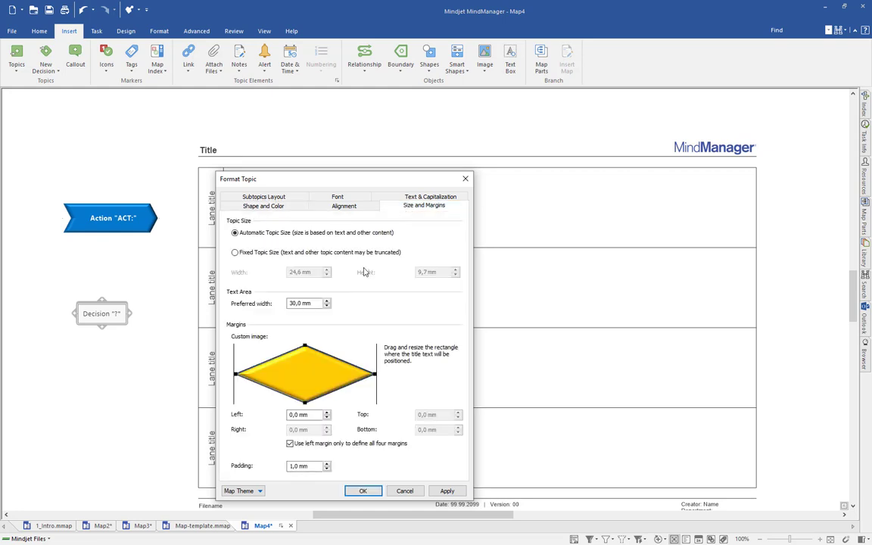
{"action": "left_click", "coordinate": [302, 416]}
{"action": "type", "text": "8"}
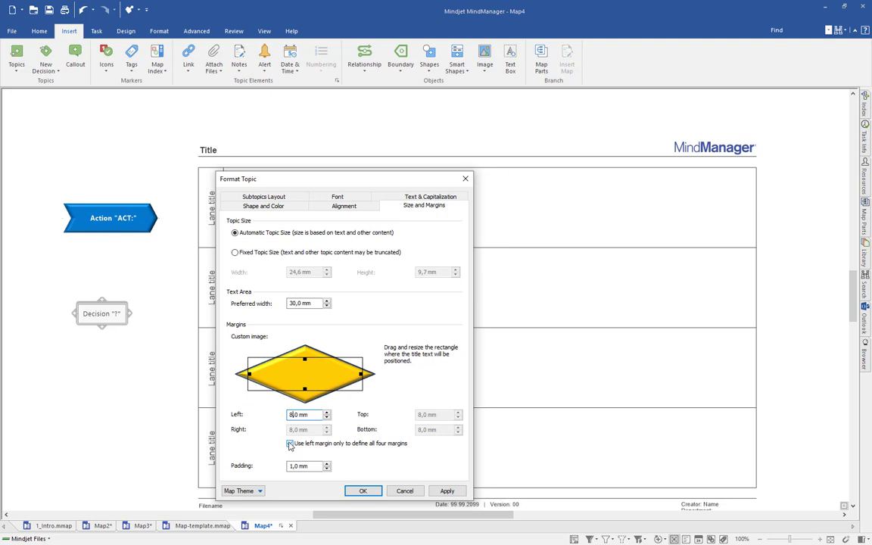
{"action": "left_click", "coordinate": [290, 444]}
{"action": "left_click", "coordinate": [294, 430]}
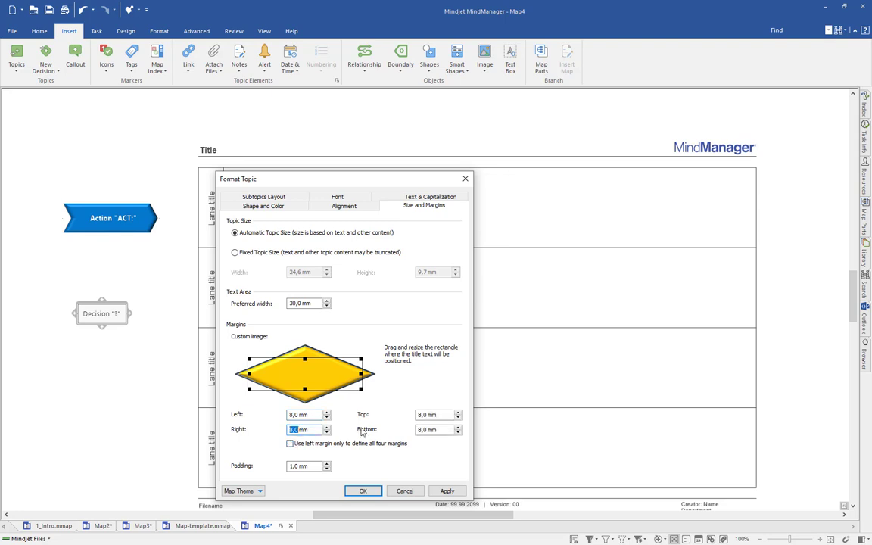
{"action": "left_click", "coordinate": [430, 415]}
{"action": "type", "text": "5"}
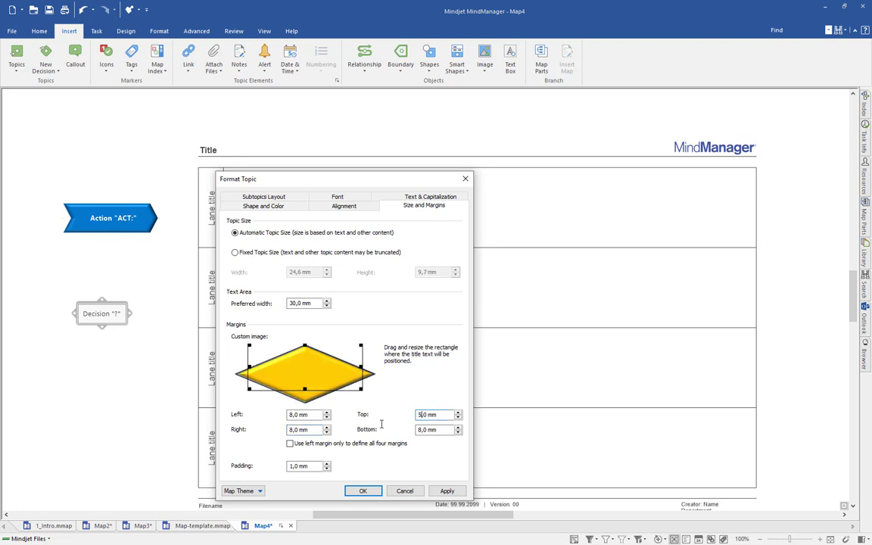
{"action": "double_click", "coordinate": [419, 429]}
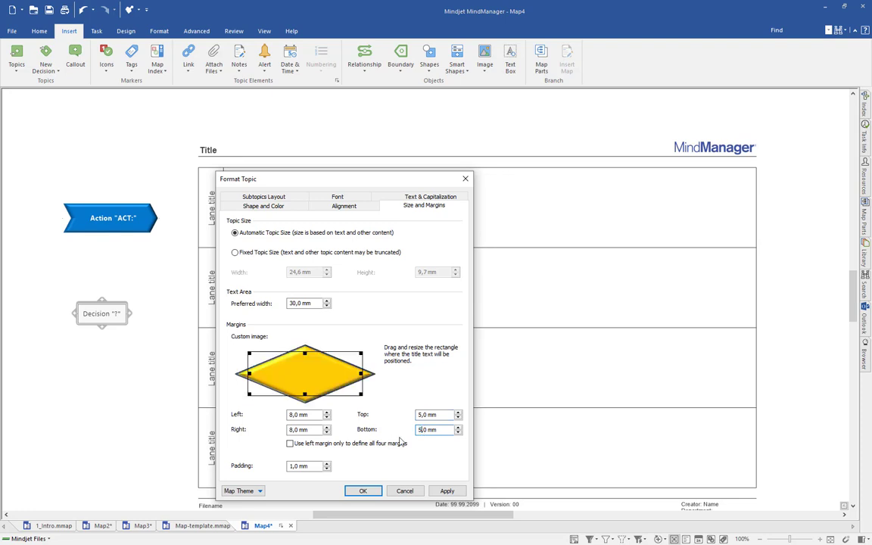
Step: Give the Decision topic a fixed size of 49 mm width and 30 mm height, and accept the topic formatting
{"action": "left_click", "coordinate": [236, 252]}
{"action": "double_click", "coordinate": [303, 274]}
{"action": "type", "text": "49"}
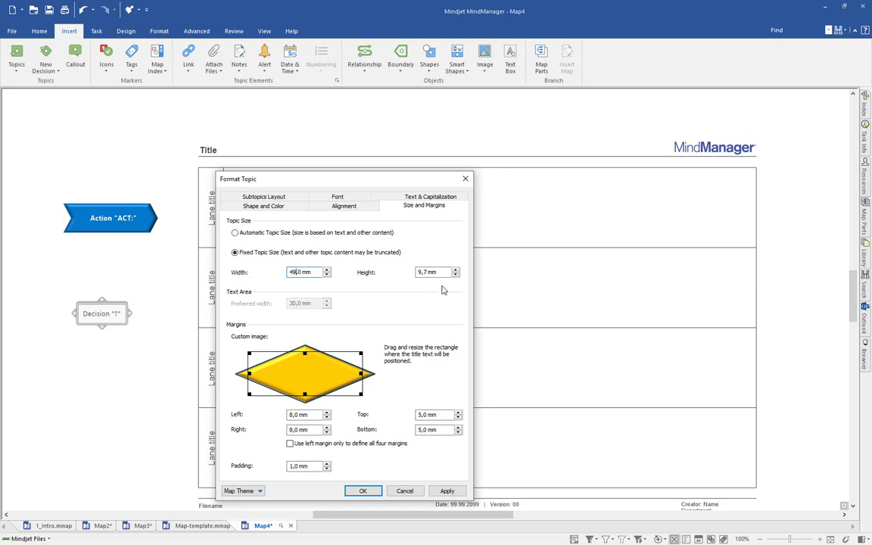
{"action": "left_click_drag", "start_coordinate": [428, 273], "coordinate": [371, 276]}
{"action": "type", "text": "30"}
{"action": "left_click", "coordinate": [447, 491]}
{"action": "left_click", "coordinate": [362, 492]}
{"action": "left_click", "coordinate": [102, 417]}
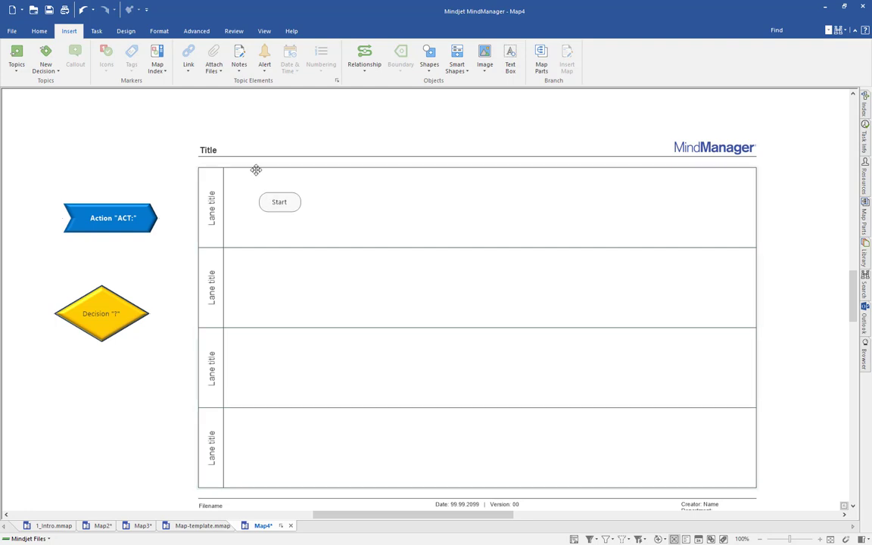
Step: Open the topic style organizer and create a new topic style from the Action topic
{"action": "left_click", "coordinate": [157, 30]}
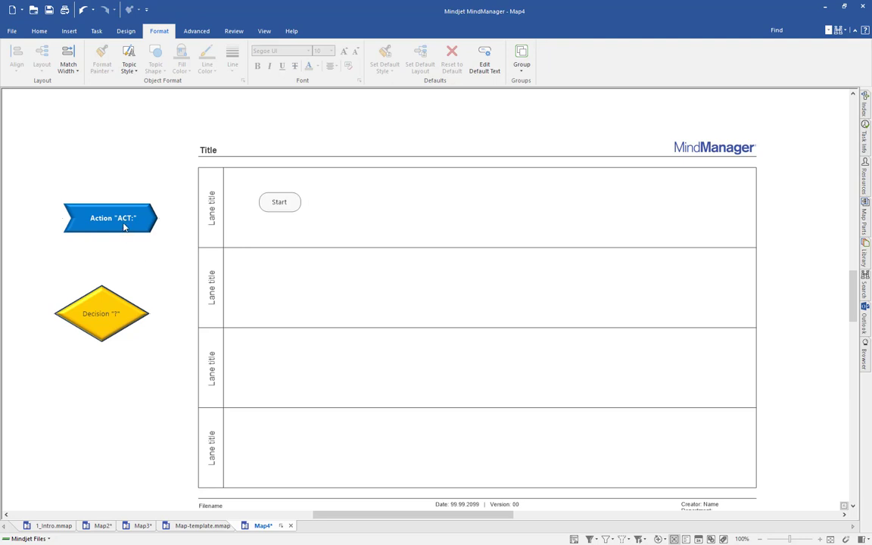
{"action": "left_click", "coordinate": [128, 72]}
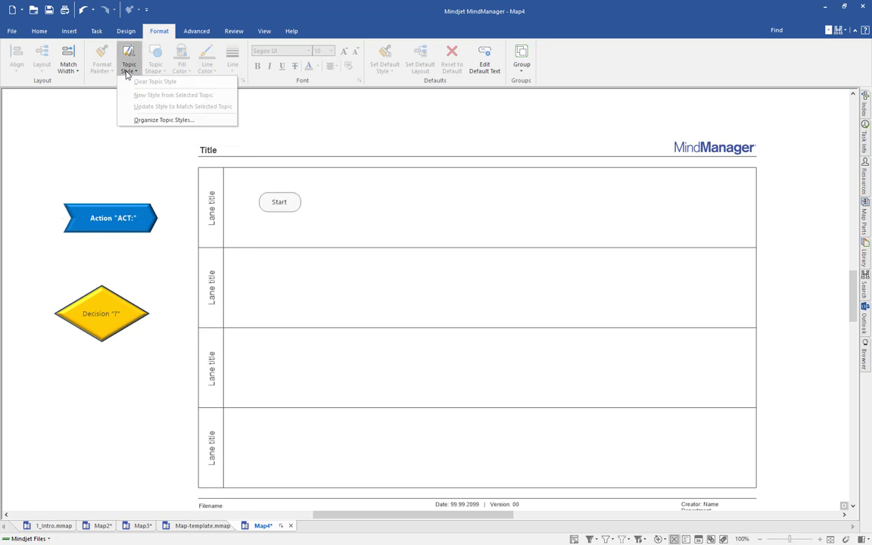
{"action": "left_click", "coordinate": [150, 122]}
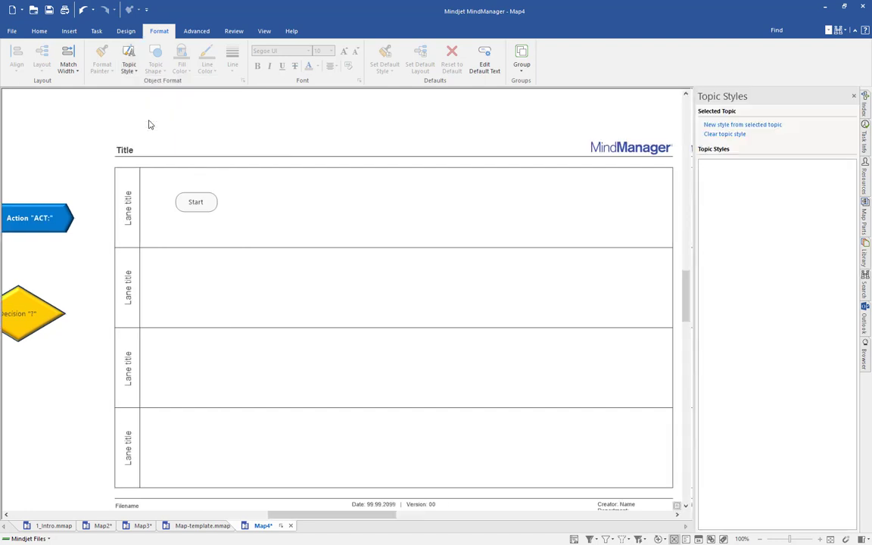
{"action": "left_click_drag", "start_coordinate": [361, 516], "coordinate": [347, 516]}
{"action": "left_click", "coordinate": [136, 221]}
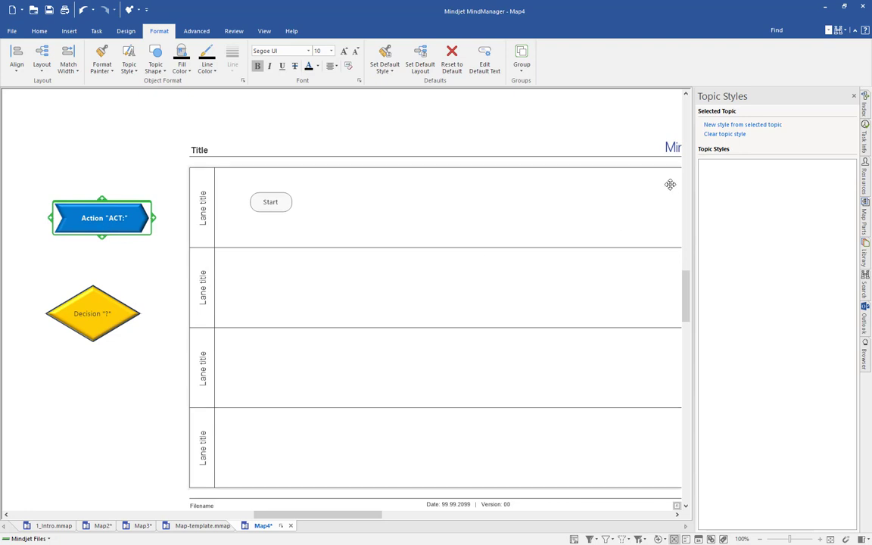
{"action": "left_click", "coordinate": [738, 128]}
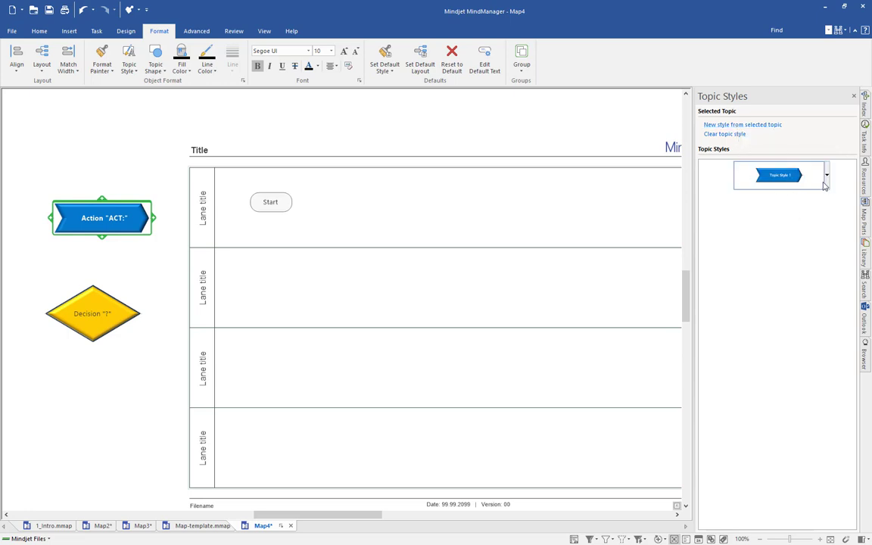
Step: Rename the new topic style as Action and close the topic style organizer
{"action": "left_click", "coordinate": [826, 175]}
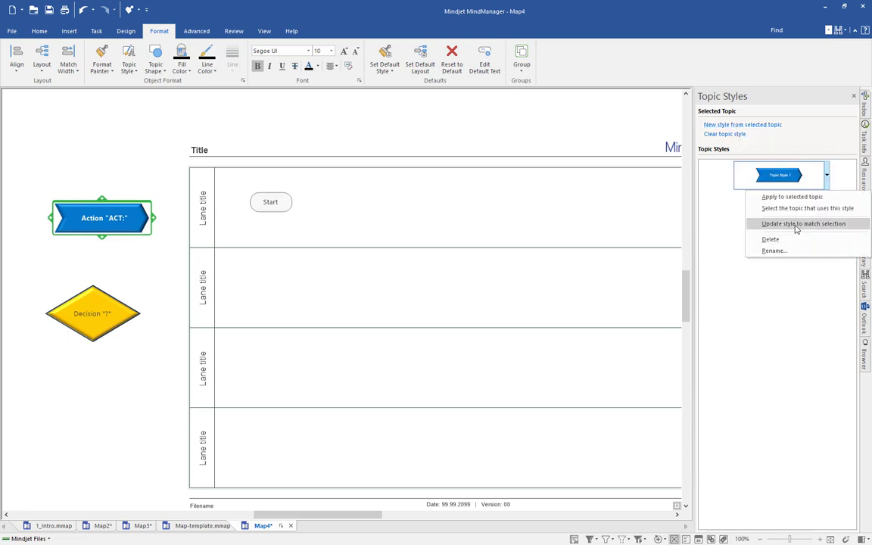
{"action": "left_click", "coordinate": [781, 253]}
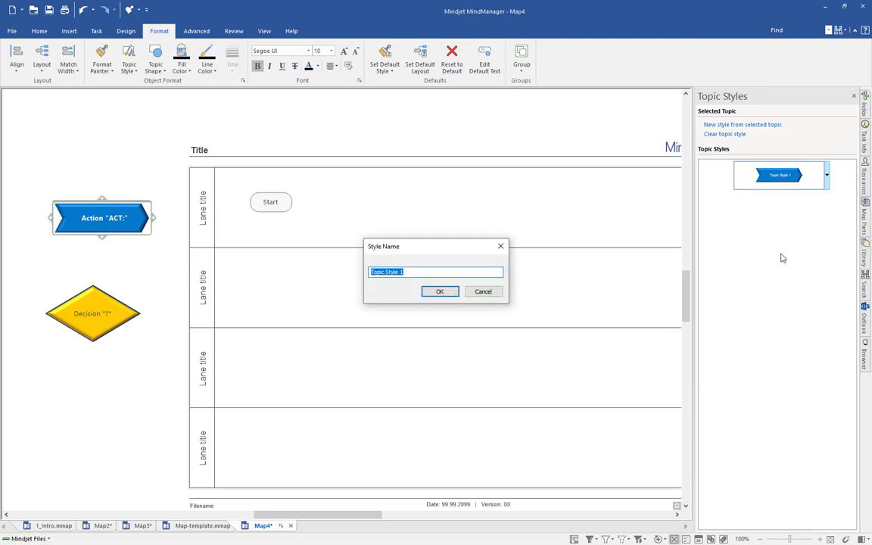
{"action": "type", "text": "Action"}
{"action": "key", "text": "Return"}
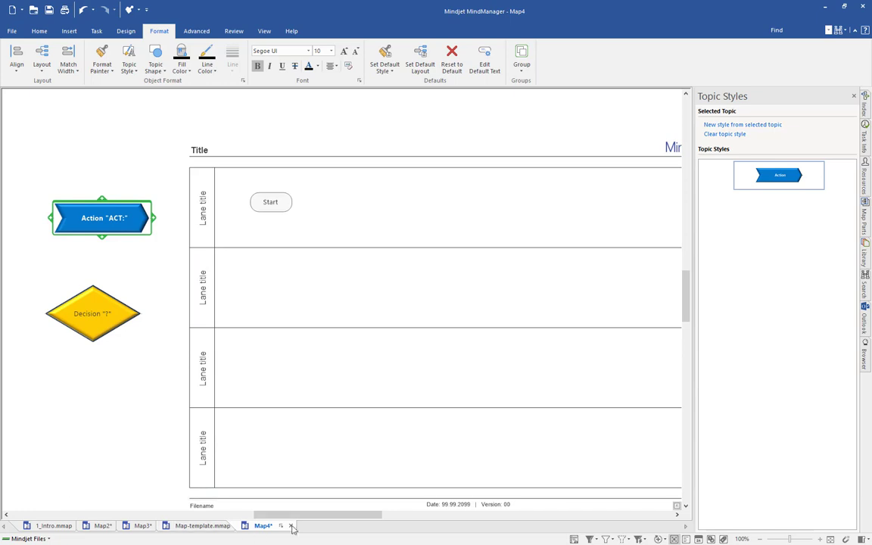
{"action": "left_click", "coordinate": [848, 103]}
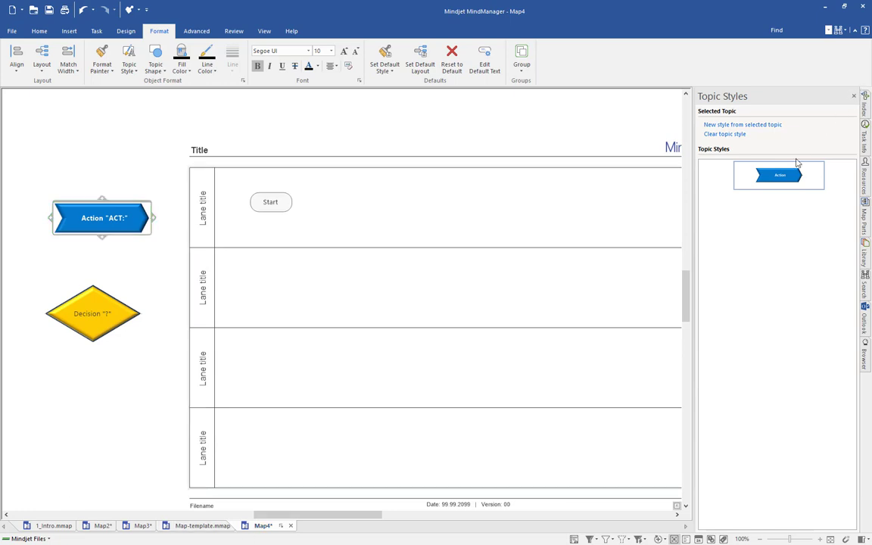
{"action": "left_click", "coordinate": [854, 97]}
Step: Switch to the 1_Intro map and open the map linked to the agenda item Custom shapes and Smart Rules
{"action": "left_click", "coordinate": [54, 525]}
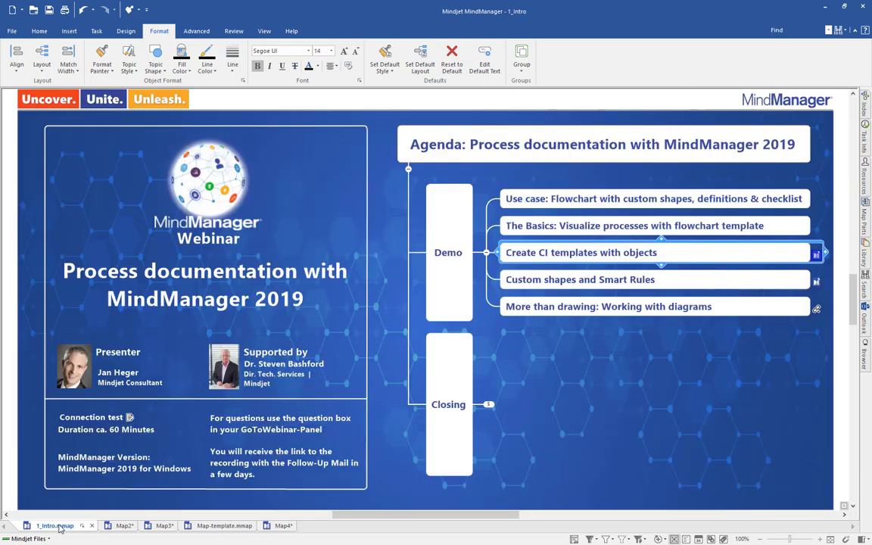
{"action": "left_click", "coordinate": [818, 282]}
{"action": "left_click", "coordinate": [817, 282]}
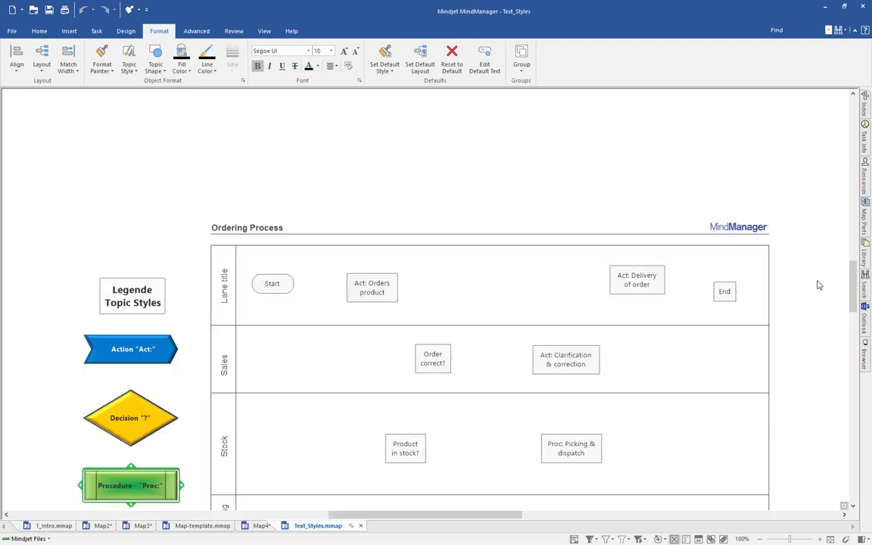
Step: Examine the Action, Decision and Procedure legend topics and the topic styles stored in the Text_Styles map
{"action": "scroll", "coordinate": [187, 293], "scroll_direction": "down", "scroll_amount": 1}
{"action": "left_click", "coordinate": [154, 282]}
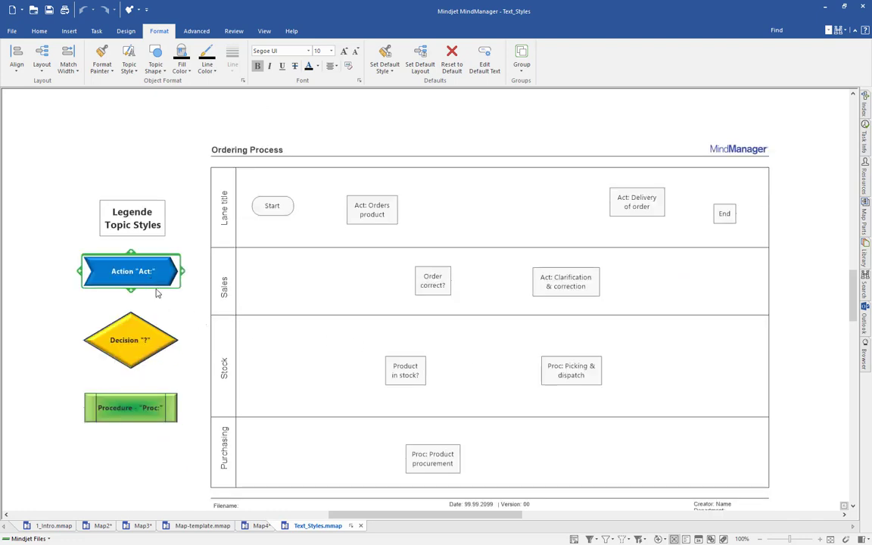
{"action": "left_click", "coordinate": [106, 309]}
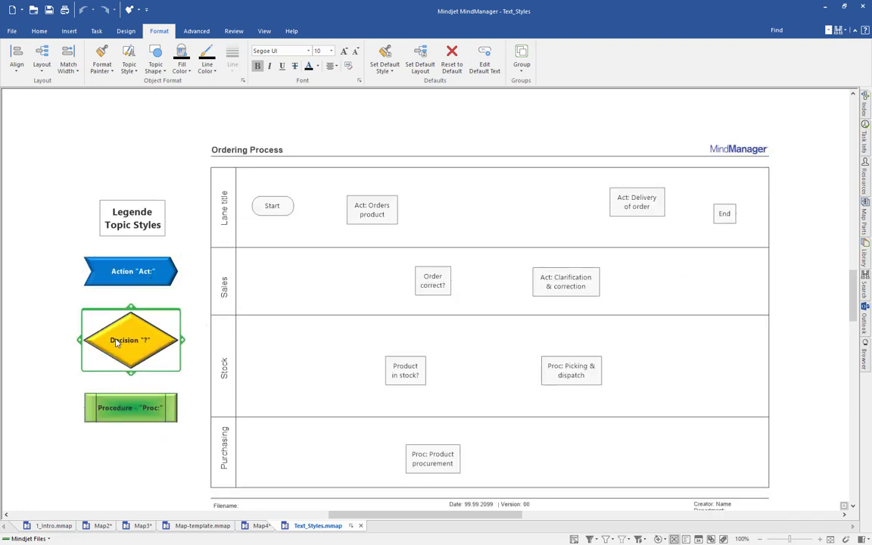
{"action": "left_click", "coordinate": [135, 408]}
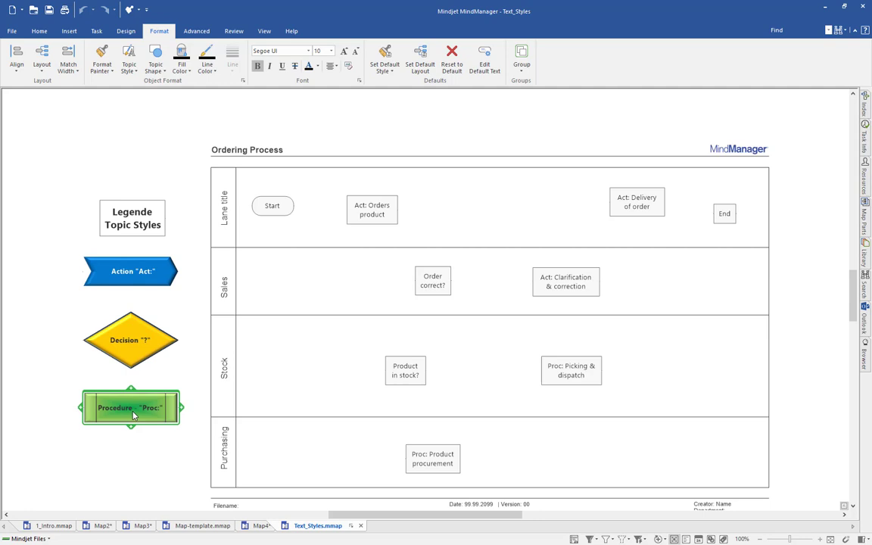
{"action": "left_click", "coordinate": [131, 71]}
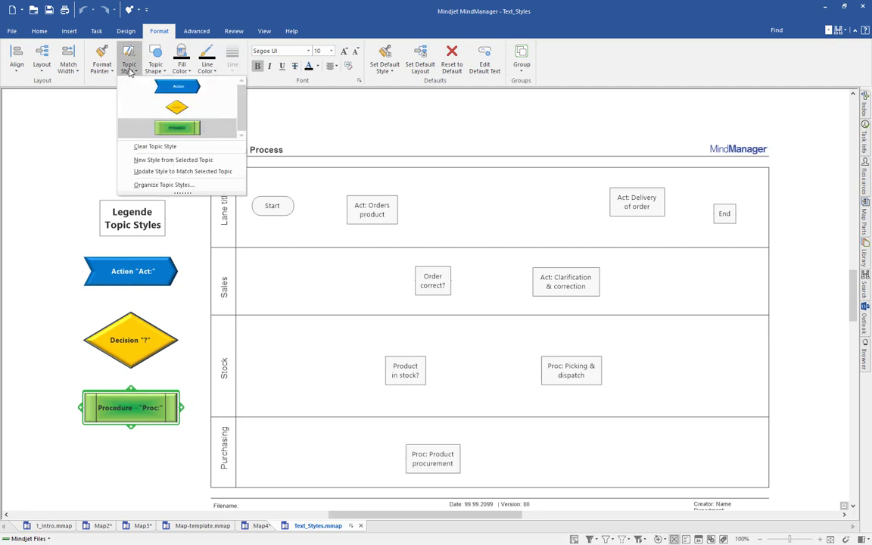
{"action": "left_click", "coordinate": [162, 189]}
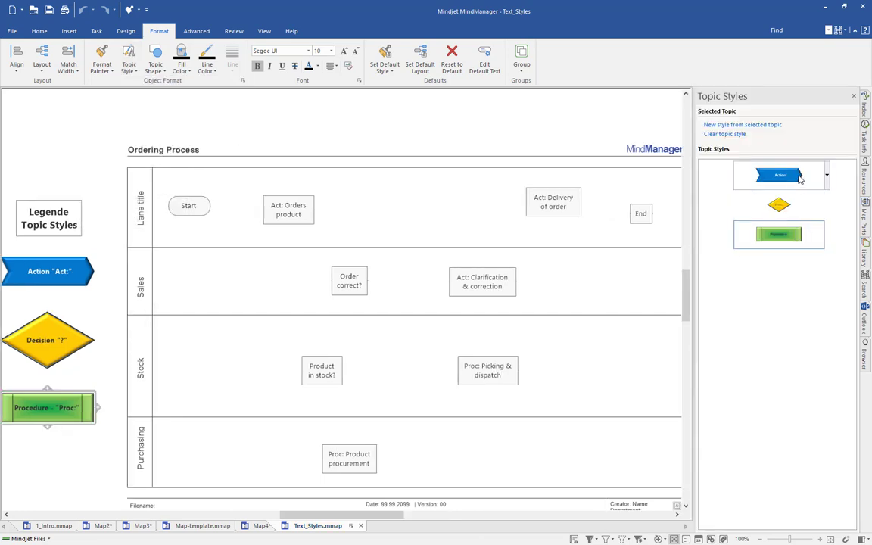
{"action": "left_click", "coordinate": [853, 98]}
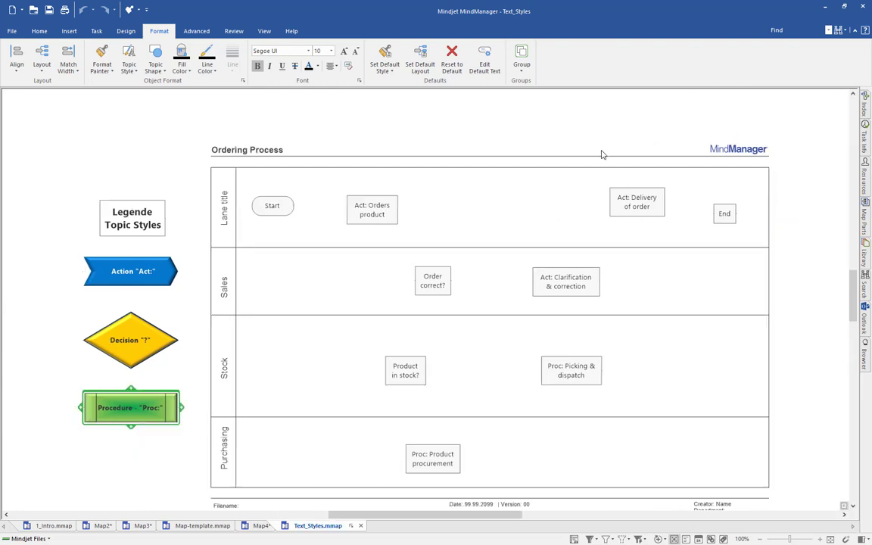
Step: Apply the Action topic style to both the "Act: Orders product" and "Act: Delivery of order" topics
{"action": "left_click", "coordinate": [373, 216]}
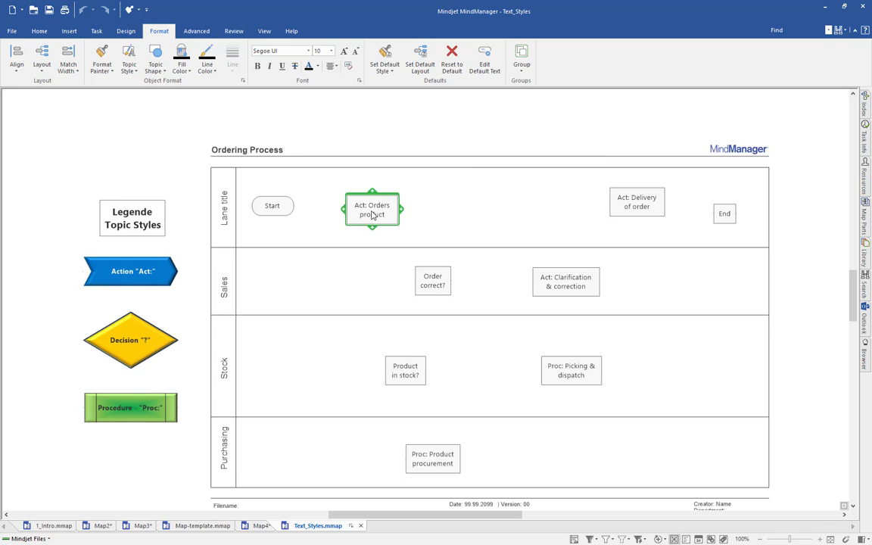
{"action": "left_click", "coordinate": [629, 209]}
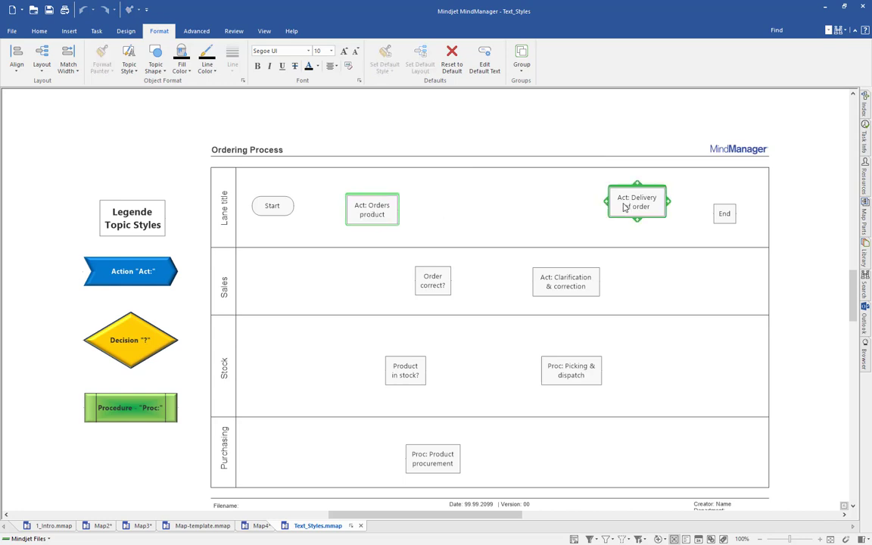
{"action": "left_click", "coordinate": [129, 72]}
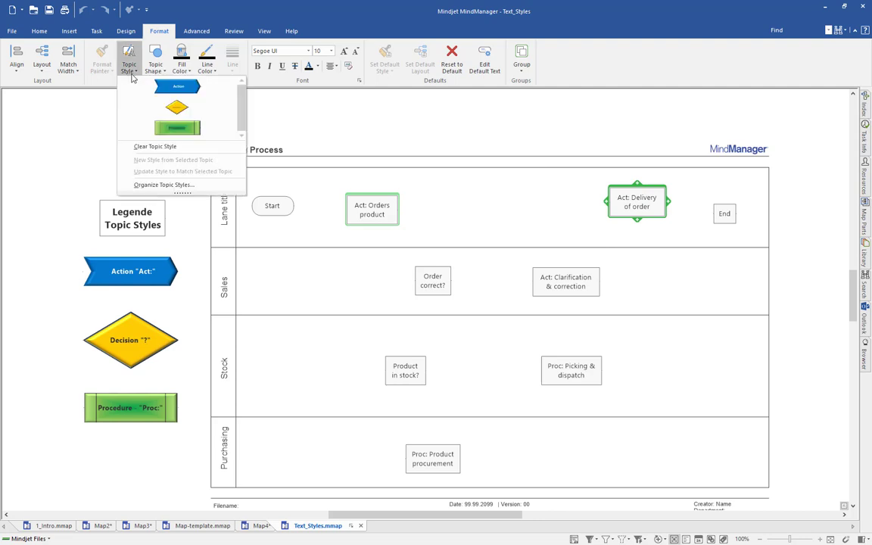
{"action": "left_click", "coordinate": [158, 88]}
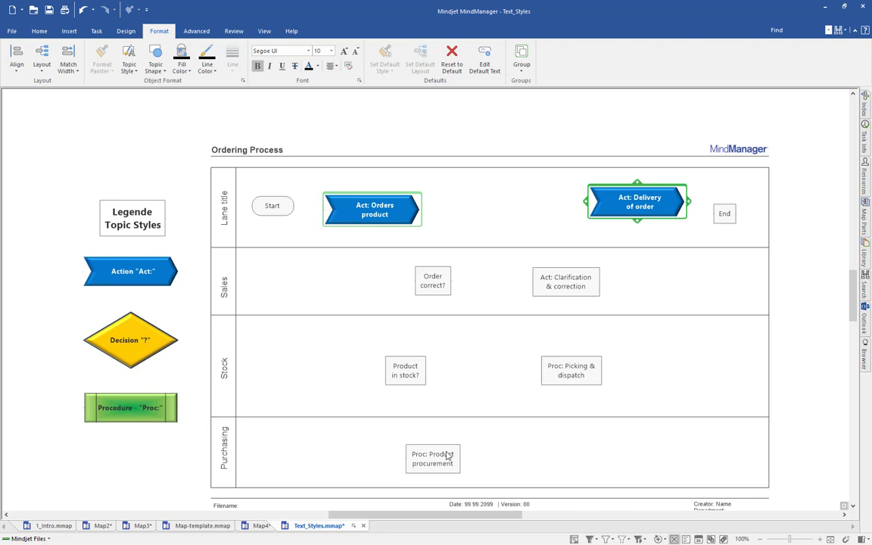
Step: Apply the Decision topic style to the "Order correct?" and "Product in stock?" topics
{"action": "left_click", "coordinate": [431, 279]}
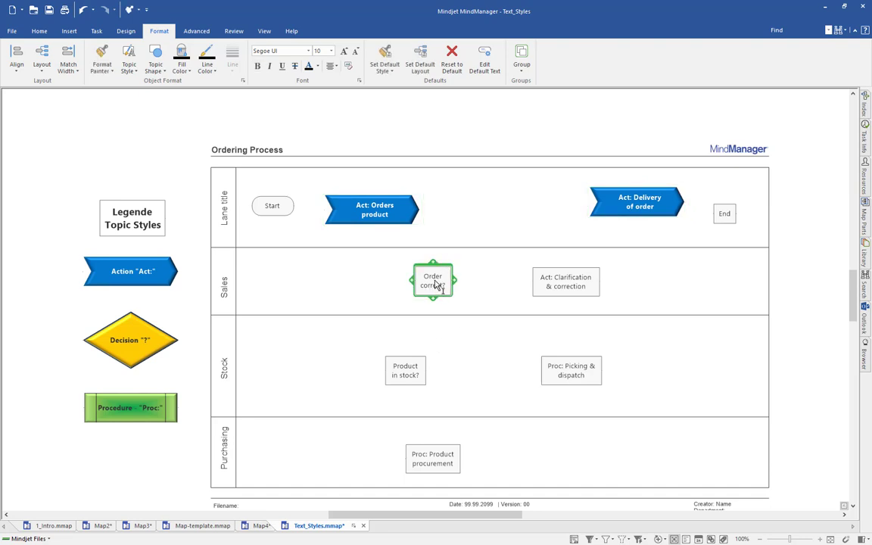
{"action": "left_click", "coordinate": [129, 62]}
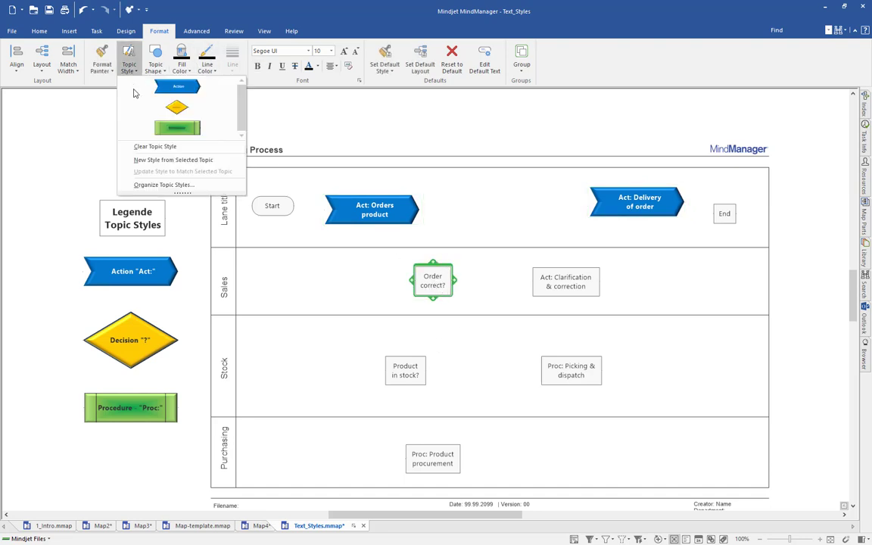
{"action": "left_click", "coordinate": [156, 187]}
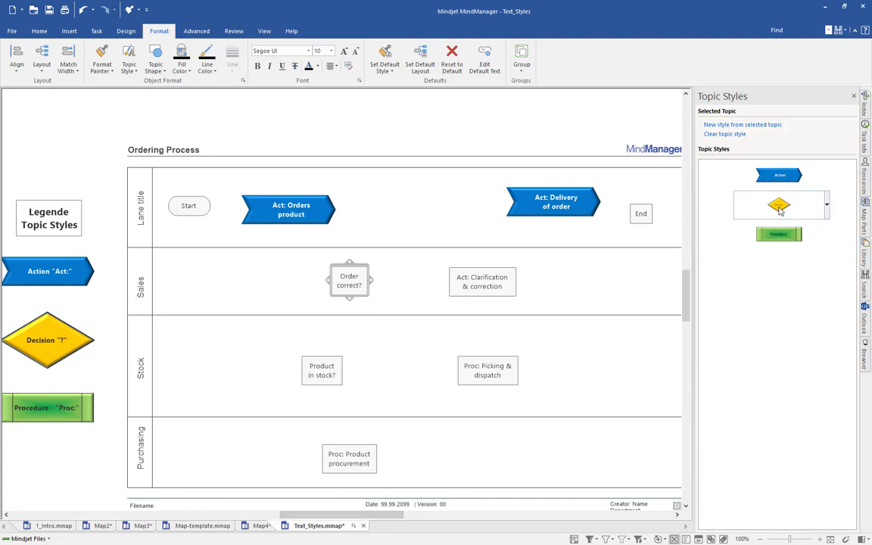
{"action": "left_click", "coordinate": [335, 379]}
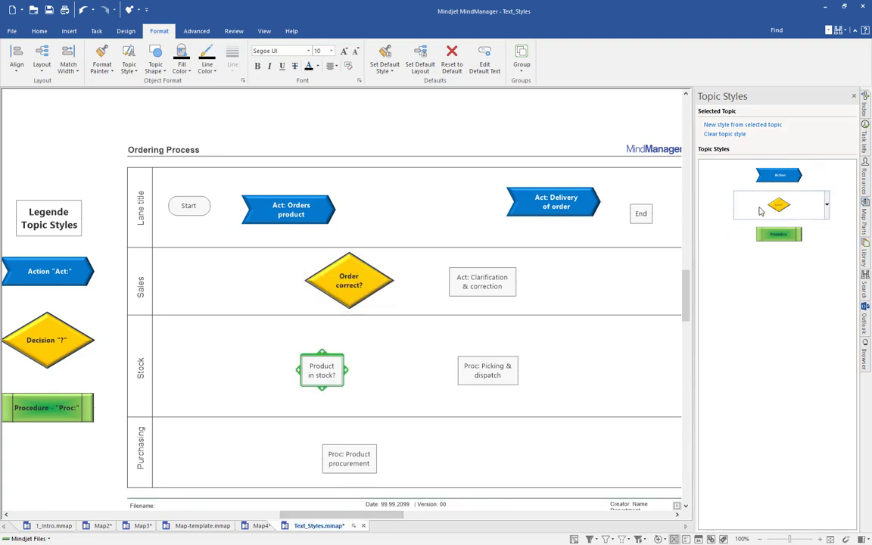
{"action": "left_click", "coordinate": [769, 217]}
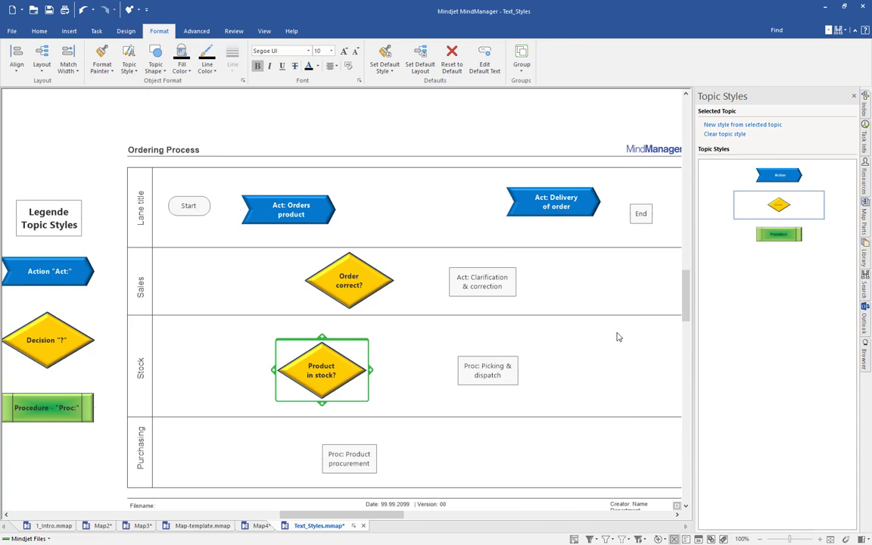
Step: Apply the Procedure topic style to "Proc: Picking & dispatch" and "Proc: Product procurement" together, and close the topic style organizer
{"action": "left_click", "coordinate": [494, 374]}
{"action": "left_click", "coordinate": [371, 463]}
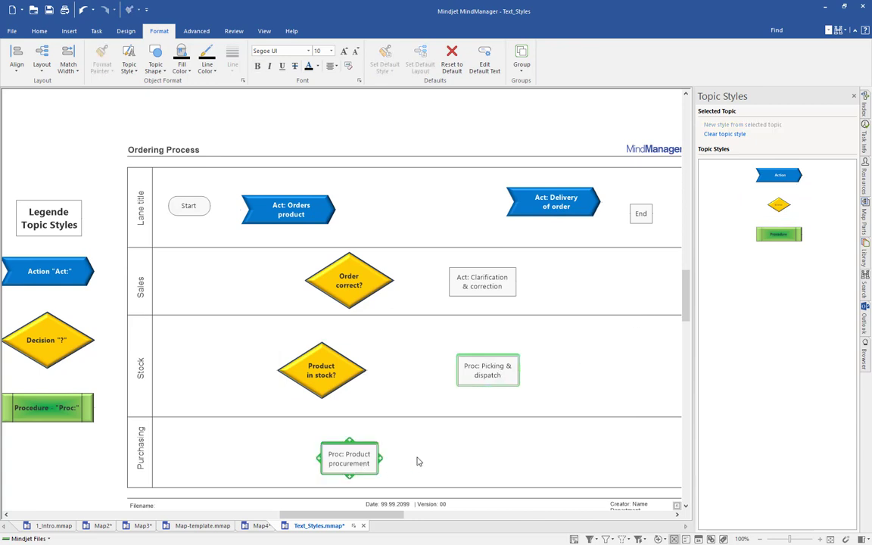
{"action": "left_click", "coordinate": [780, 239]}
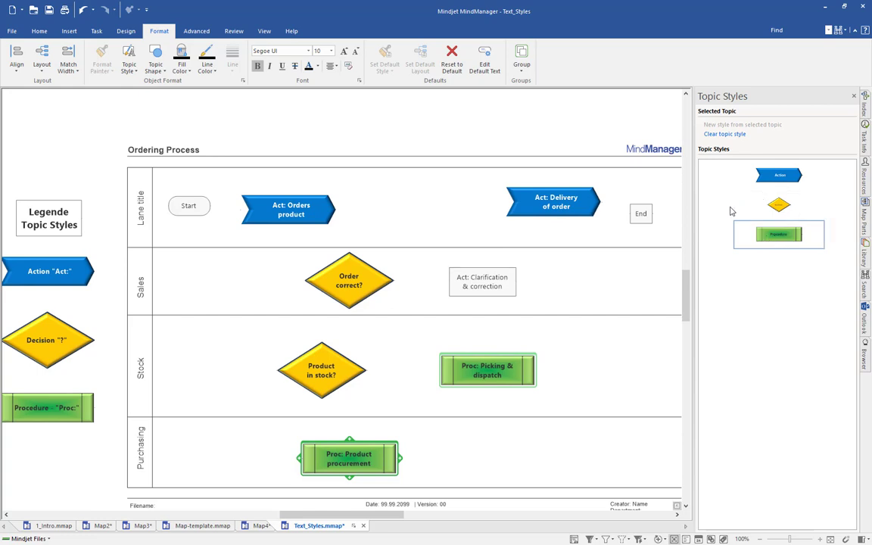
{"action": "left_click", "coordinate": [854, 96]}
Step: Fill the Start topic with light green
{"action": "left_click", "coordinate": [274, 207]}
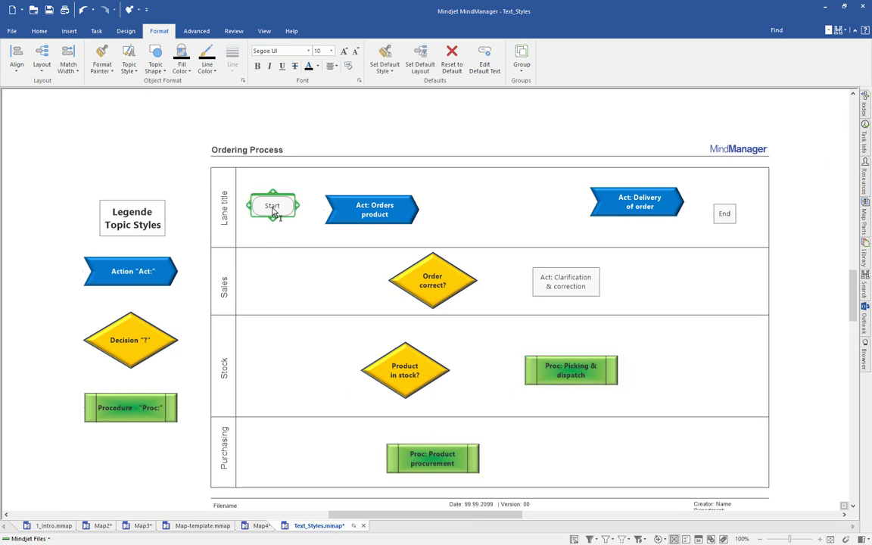
{"action": "left_click", "coordinate": [184, 73]}
{"action": "left_click", "coordinate": [172, 123]}
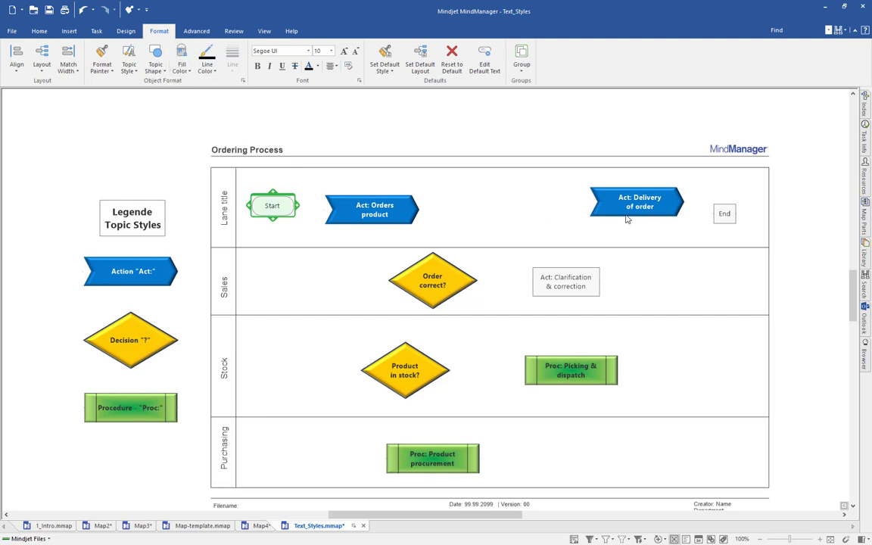
Step: Give the End topic the rounded rectangle shape with a thick border and a light orange fill
{"action": "left_click", "coordinate": [728, 217]}
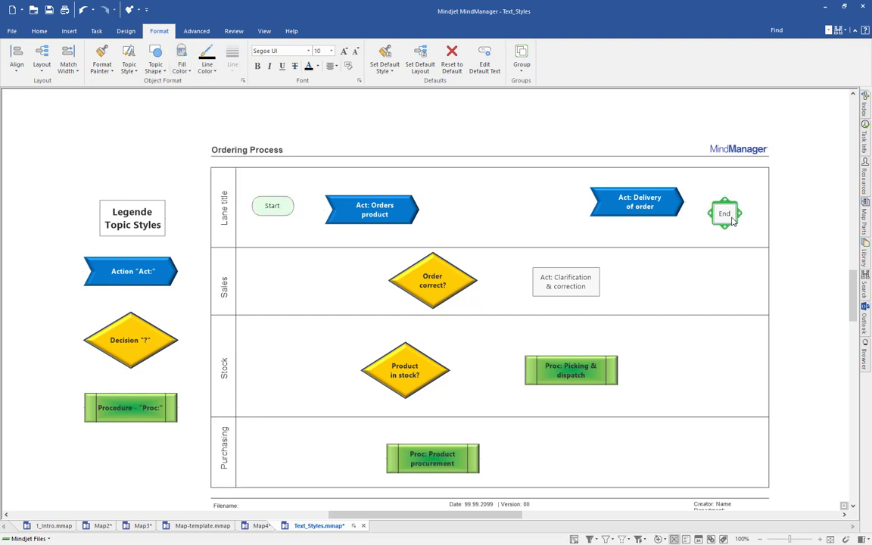
{"action": "left_click", "coordinate": [154, 69]}
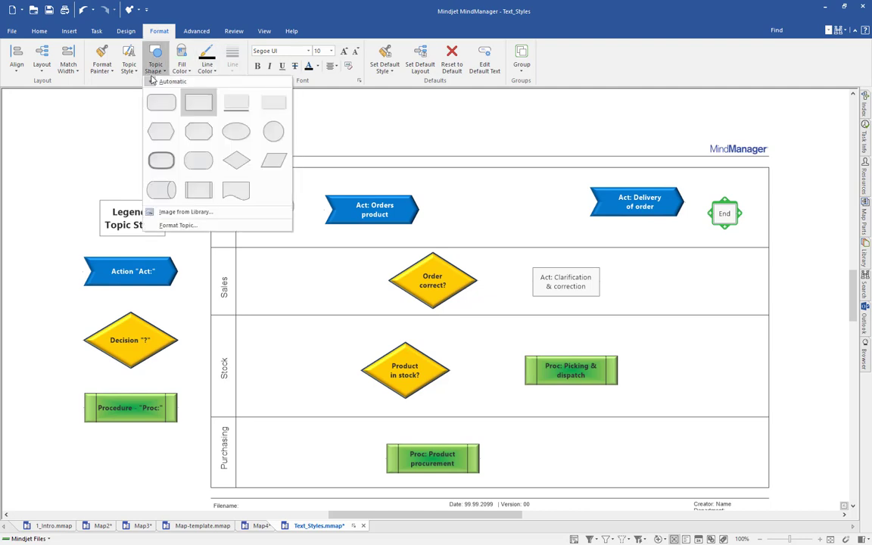
{"action": "left_click", "coordinate": [160, 161]}
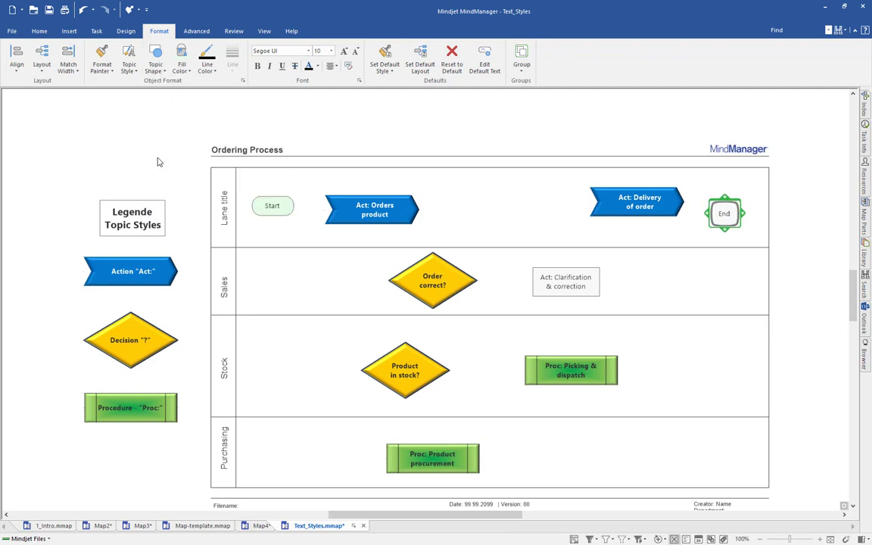
{"action": "left_click", "coordinate": [185, 71]}
{"action": "left_click", "coordinate": [215, 116]}
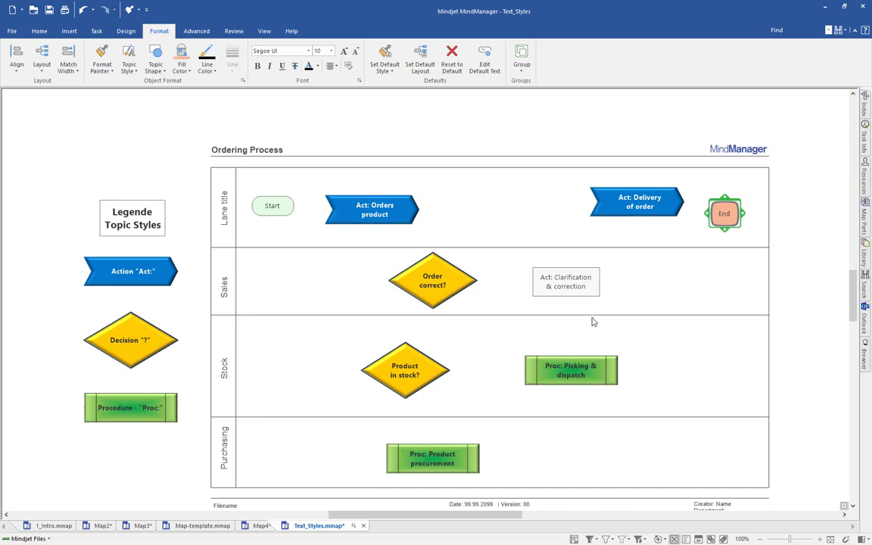
{"action": "left_click", "coordinate": [577, 282]}
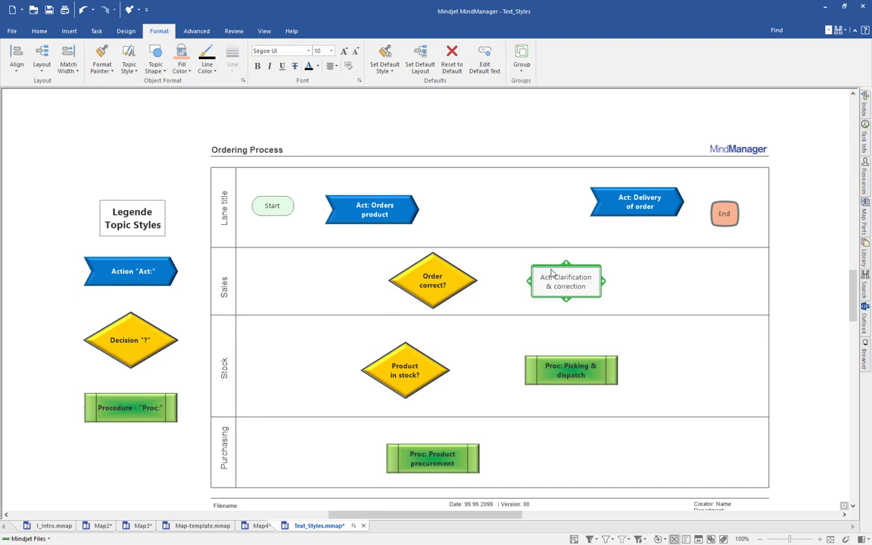
{"action": "left_click", "coordinate": [483, 220]}
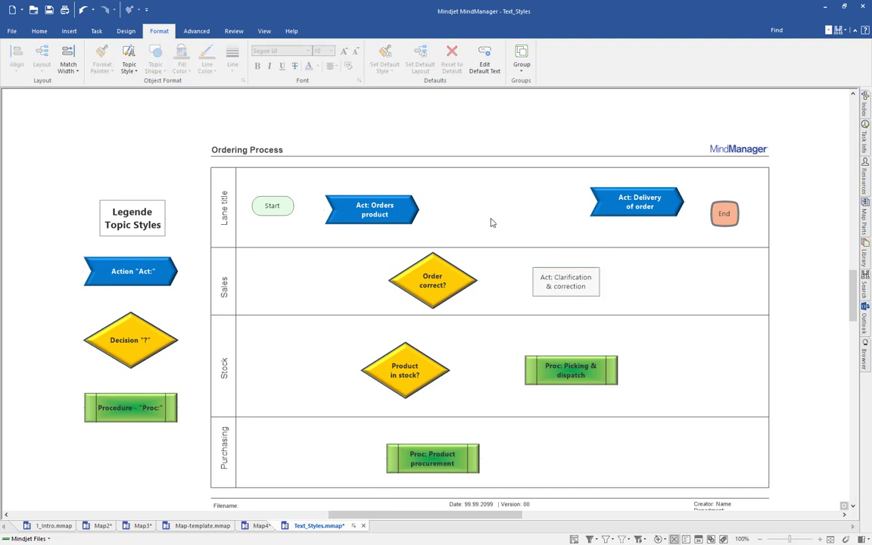
Step: Align the End, "Act: Delivery of order", "Act: Orders product" and Start topics in the first lane with Align Middle
{"action": "left_click", "coordinate": [721, 215]}
{"action": "left_click", "coordinate": [637, 202], "text": "ctrl"}
{"action": "left_click", "coordinate": [384, 218], "text": "ctrl"}
{"action": "left_click", "coordinate": [258, 199], "text": "ctrl"}
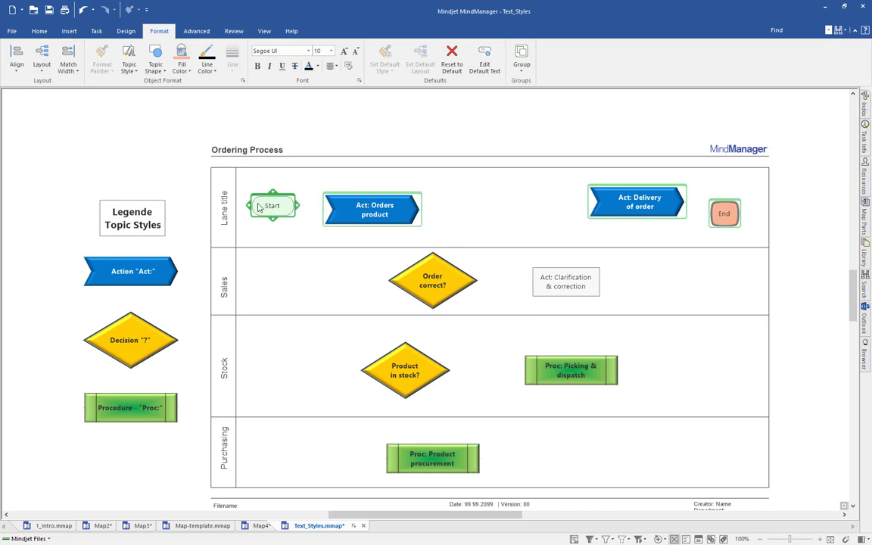
{"action": "left_click", "coordinate": [15, 61]}
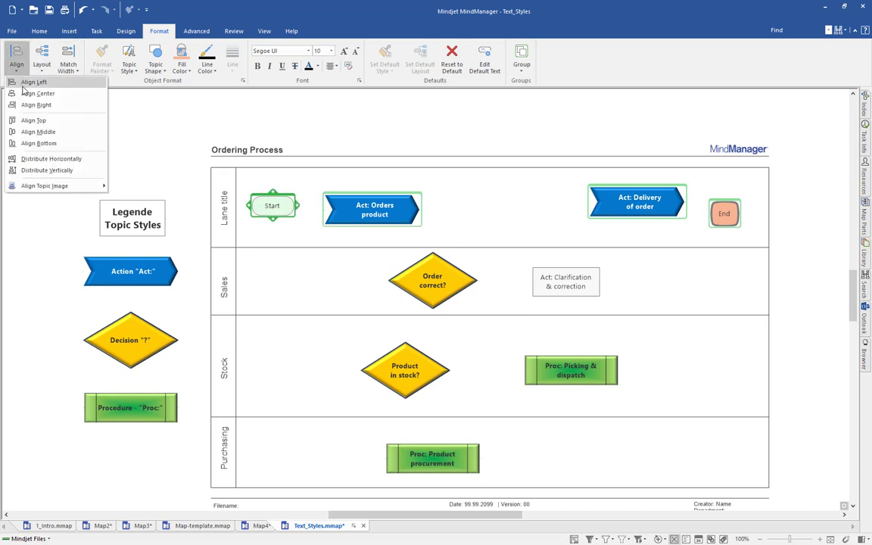
{"action": "left_click", "coordinate": [40, 132]}
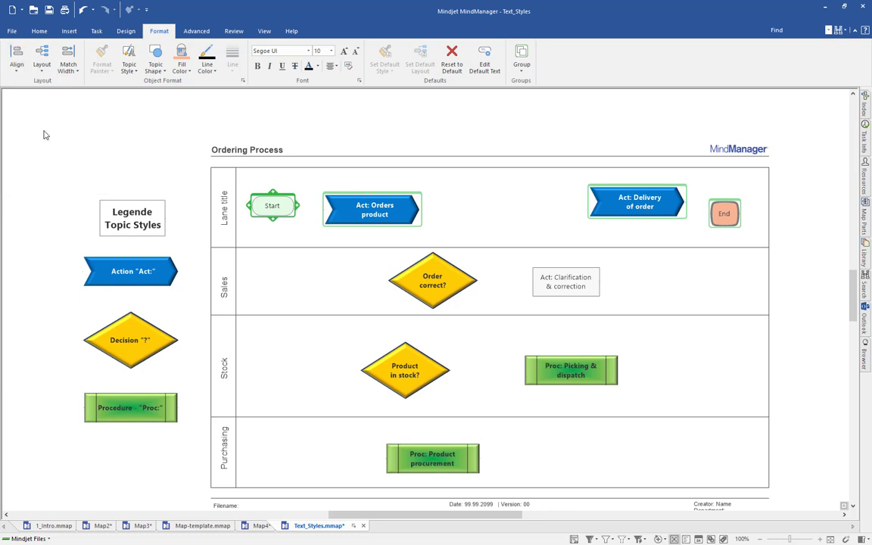
Step: Align the "Proc: Product procurement", "Product in stock?" and "Order correct?" topics with Align Center
{"action": "left_click", "coordinate": [443, 463]}
{"action": "left_click", "coordinate": [409, 373], "text": "ctrl"}
{"action": "left_click", "coordinate": [438, 293], "text": "ctrl"}
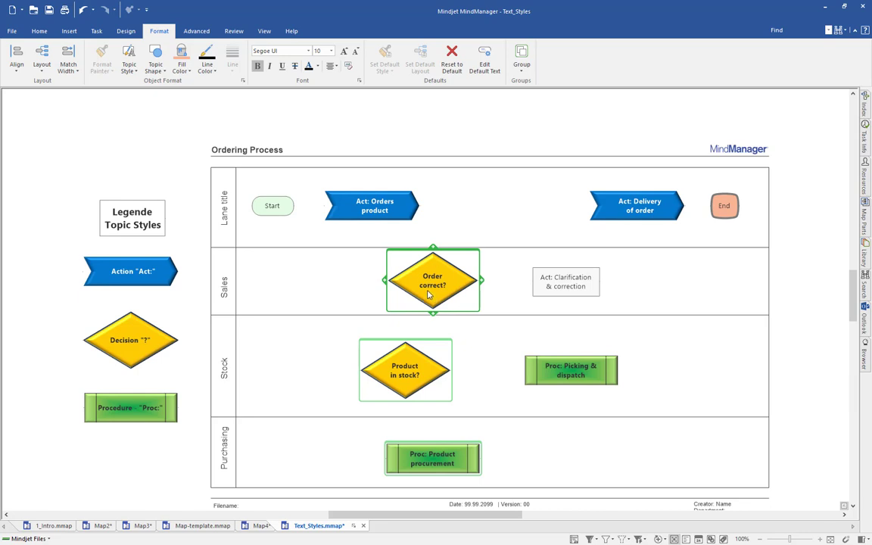
{"action": "left_click", "coordinate": [15, 65]}
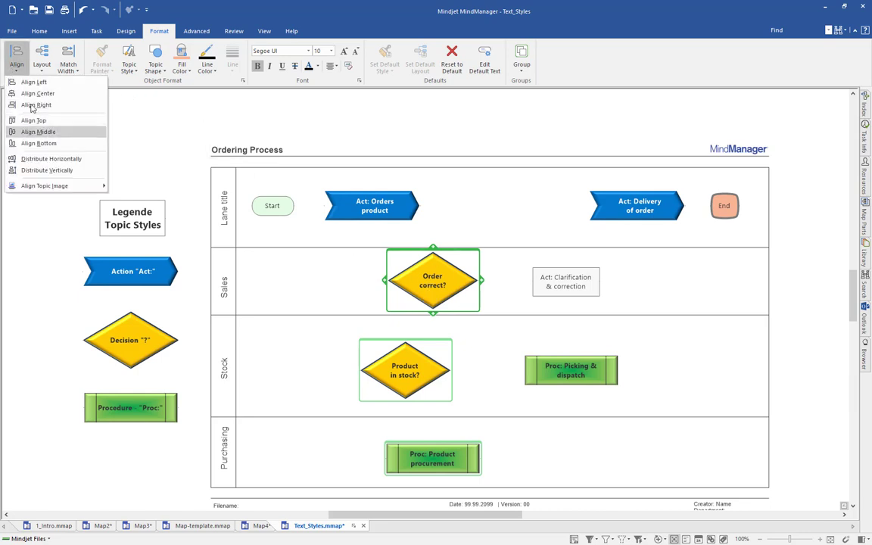
{"action": "left_click", "coordinate": [34, 93]}
Step: Align "Proc: Picking & dispatch" and "Product in stock?" in the Stock lane with Align Middle
{"action": "left_click", "coordinate": [591, 375]}
{"action": "left_click", "coordinate": [435, 371], "text": "ctrl"}
{"action": "left_click", "coordinate": [14, 65]}
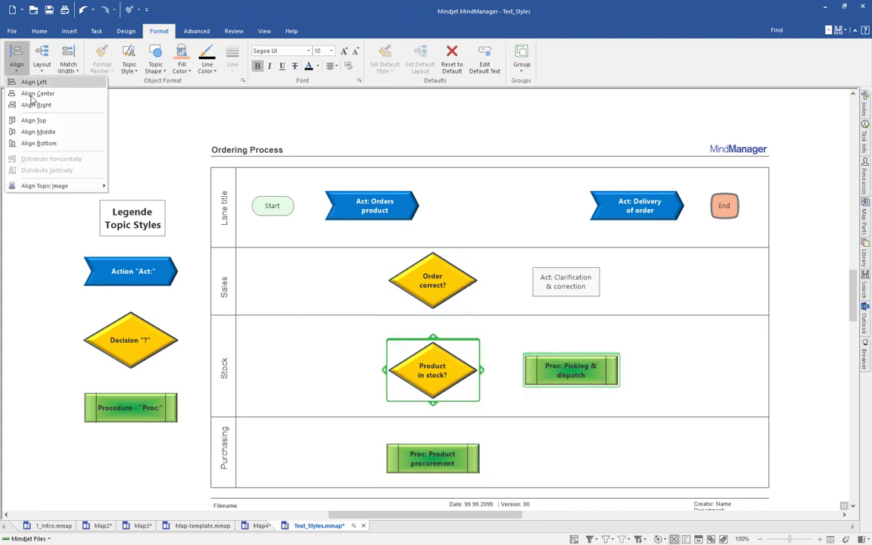
{"action": "left_click", "coordinate": [39, 130]}
{"action": "left_click", "coordinate": [341, 294]}
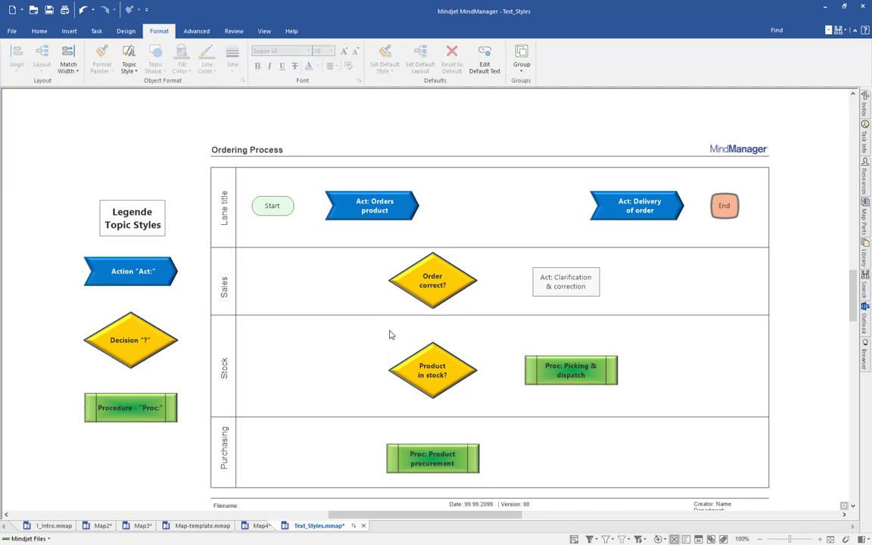
Step: Draw a relationship arrow from the Start topic to "Act: Orders product"
{"action": "left_click", "coordinate": [275, 211]}
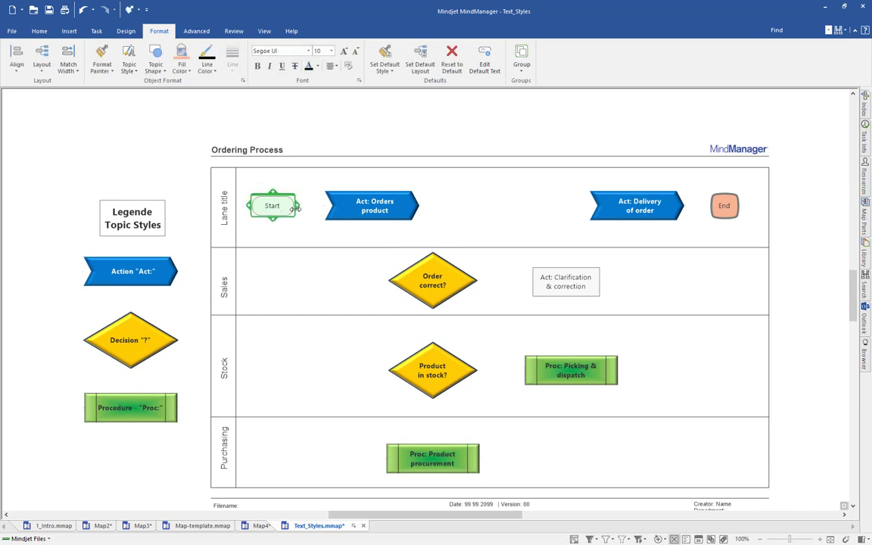
{"action": "left_click", "coordinate": [298, 208]}
{"action": "left_click_drag", "start_coordinate": [297, 206], "coordinate": [338, 206]}
Step: Rename the first swimlane from its placeholder title to Customers
{"action": "left_click", "coordinate": [221, 208]}
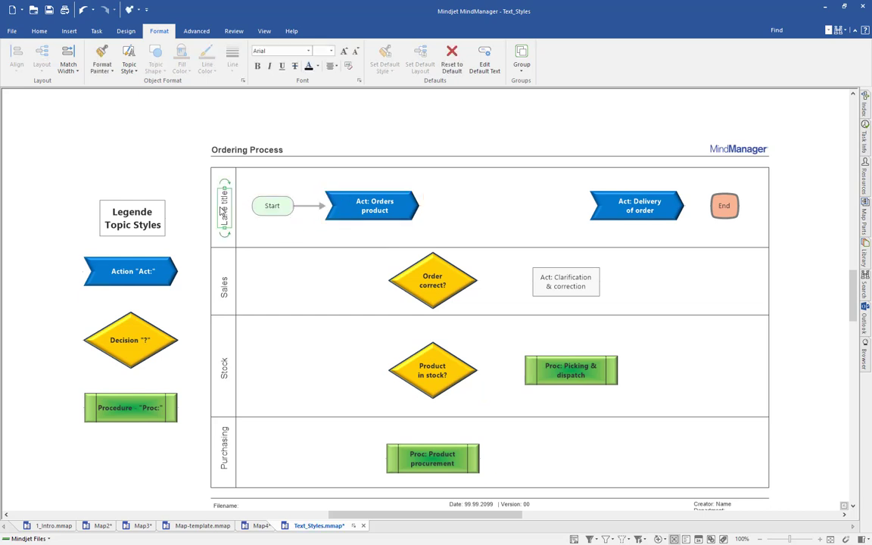
{"action": "left_click", "coordinate": [228, 217]}
{"action": "left_click", "coordinate": [225, 216]}
{"action": "left_click", "coordinate": [224, 219]}
{"action": "type", "text": "Customers"}
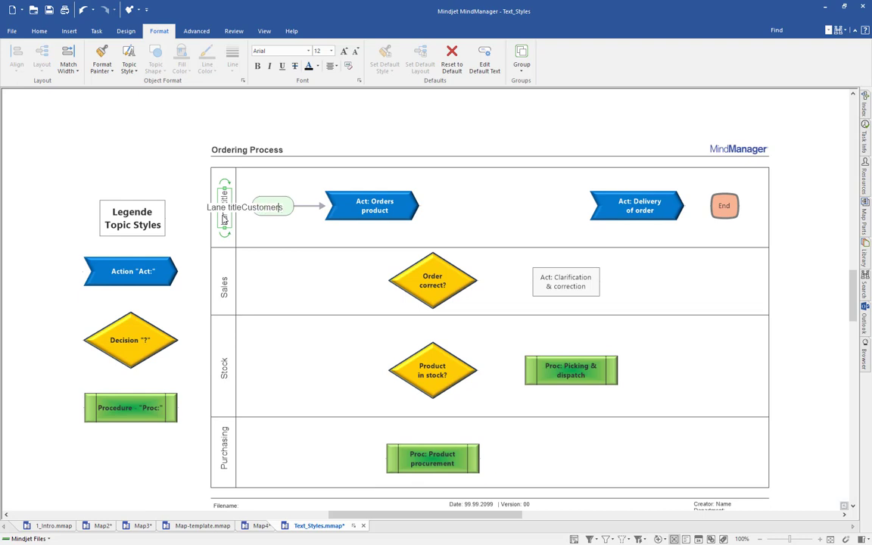
{"action": "key", "text": "BackSpace"}
{"action": "key", "text": "BackSpace"}
{"action": "key", "text": "BackSpace"}
{"action": "key", "text": "BackSpace"}
{"action": "key", "text": "BackSpace"}
{"action": "key", "text": "BackSpace"}
{"action": "key", "text": "BackSpace"}
{"action": "key", "text": "BackSpace"}
{"action": "key", "text": "BackSpace"}
{"action": "key", "text": "BackSpace"}
{"action": "key", "text": "Return"}
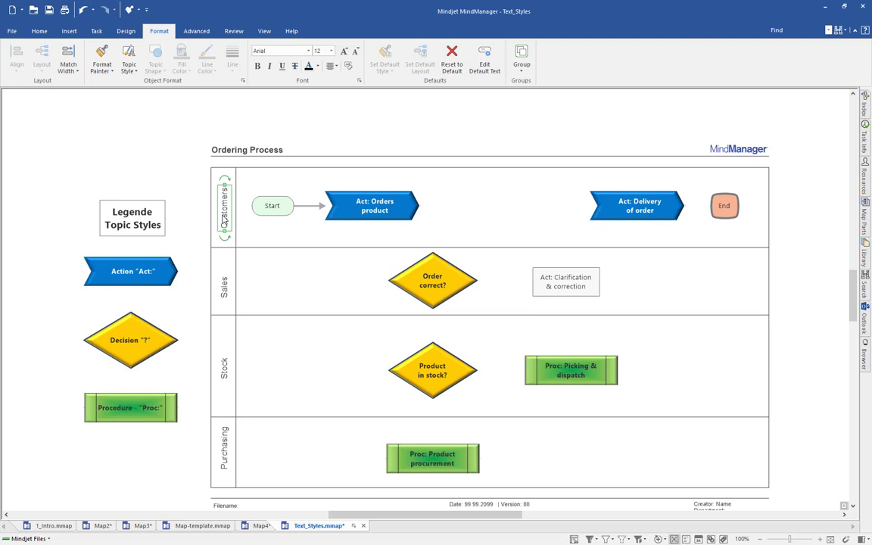
Step: Connect "Act: Orders product" to "Order correct?" and "Order correct?" down to "Product in stock?" with relationship arrows
{"action": "left_click", "coordinate": [375, 210]}
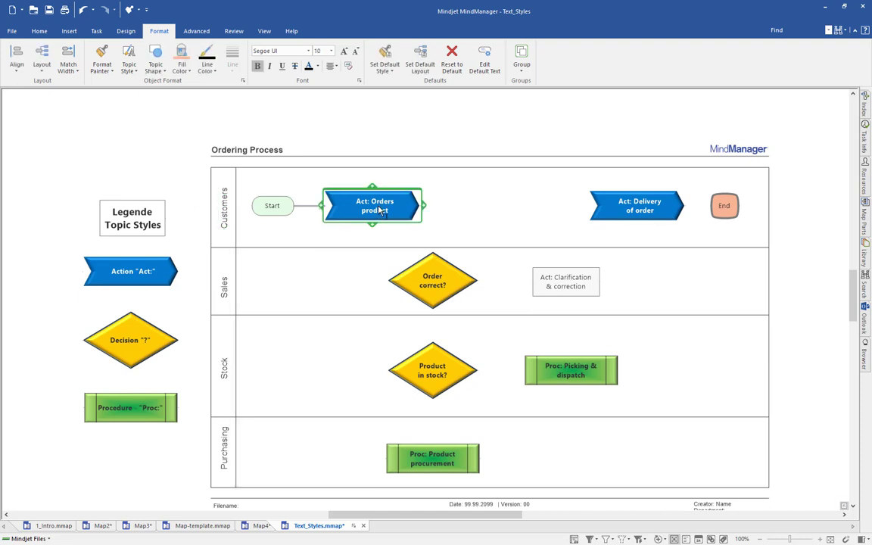
{"action": "left_click_drag", "start_coordinate": [339, 202], "coordinate": [375, 278]}
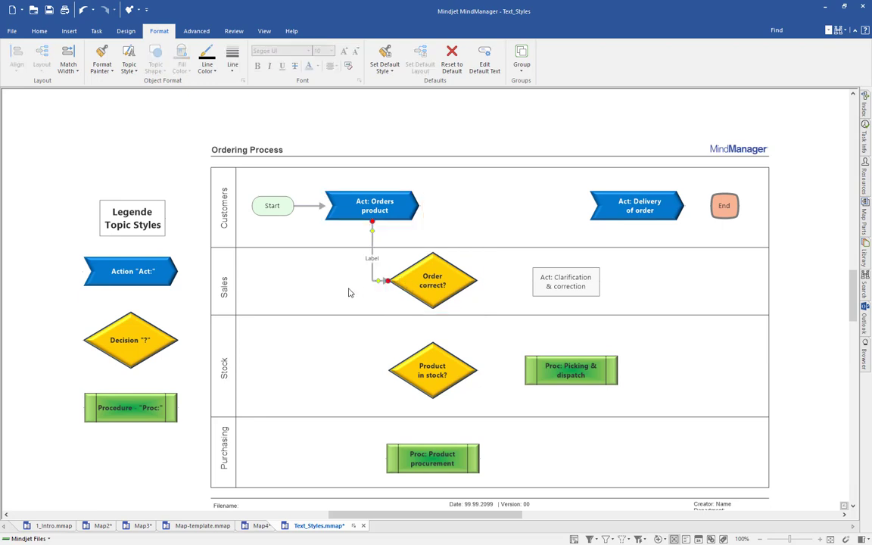
{"action": "left_click", "coordinate": [441, 283]}
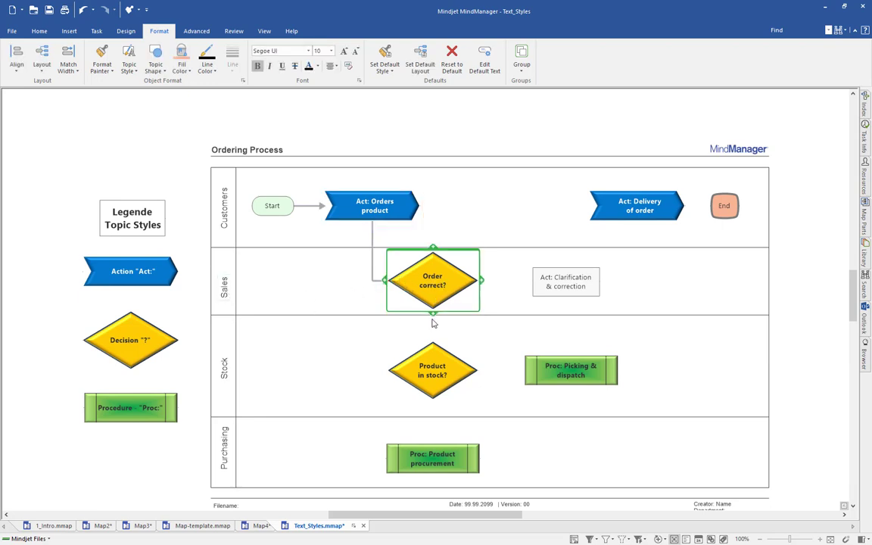
{"action": "left_click_drag", "start_coordinate": [433, 314], "coordinate": [437, 347]}
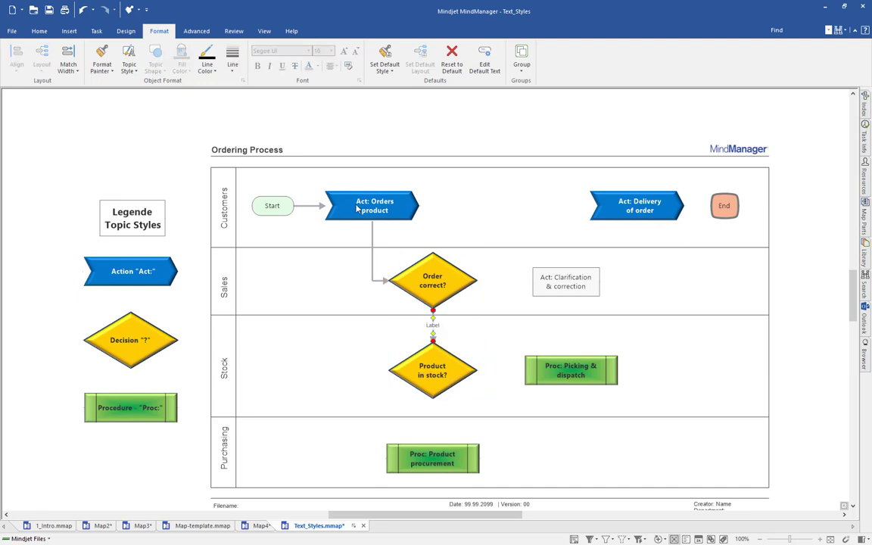
Step: Link "Product in stock?", "Proc: Picking & dispatch", "Act: Delivery of order" and End in sequence with relationship arrows
{"action": "left_click", "coordinate": [442, 382]}
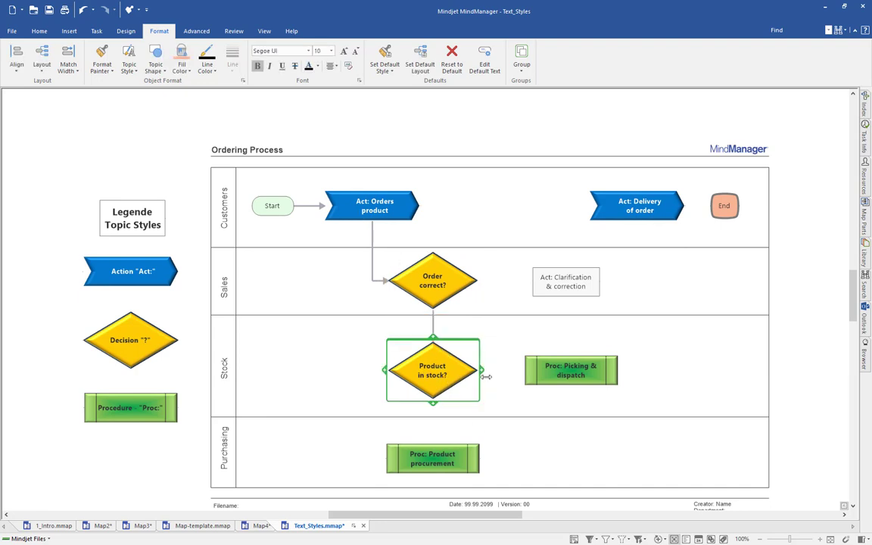
{"action": "left_click_drag", "start_coordinate": [477, 372], "coordinate": [530, 375]}
{"action": "left_click", "coordinate": [576, 376]}
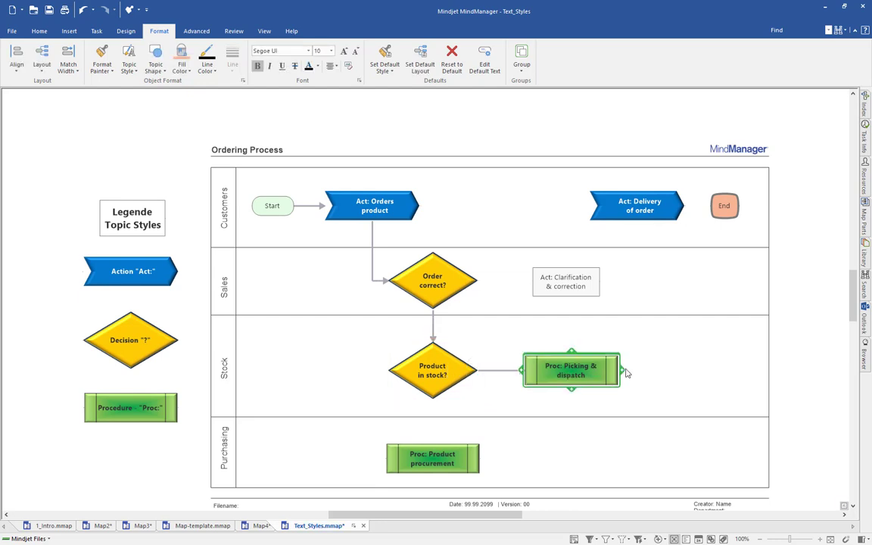
{"action": "left_click_drag", "start_coordinate": [633, 375], "coordinate": [639, 218]}
{"action": "left_click_drag", "start_coordinate": [696, 211], "coordinate": [719, 214]}
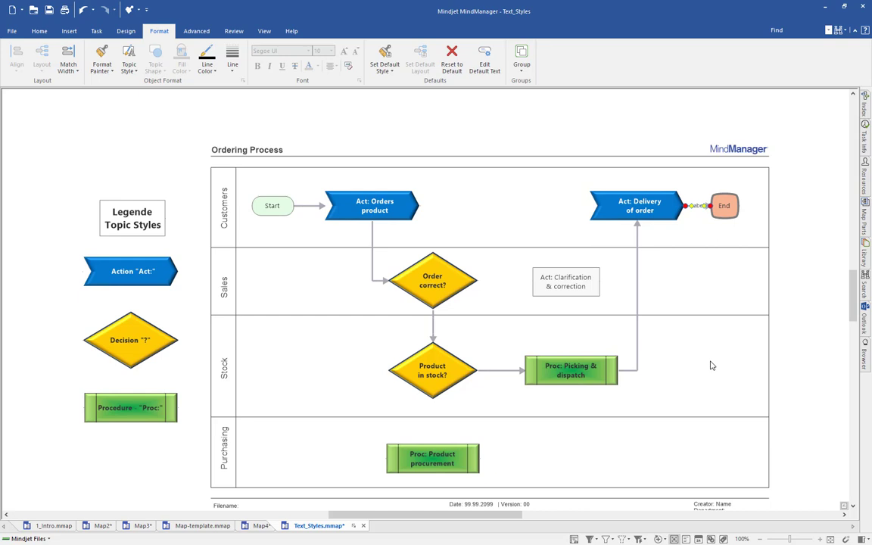
Step: Draw a relationship arrow from "Order correct?" to "Act: Clarification & correction" in the Sales lane
{"action": "left_click", "coordinate": [394, 272]}
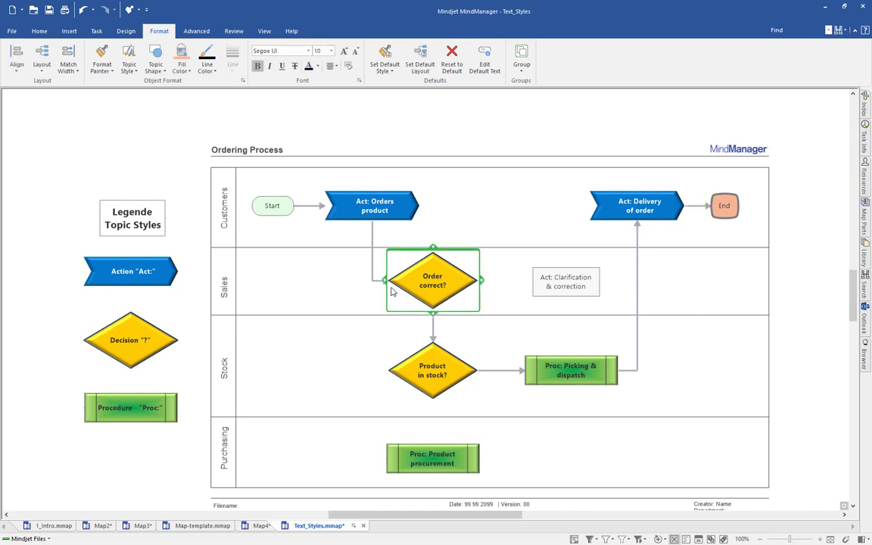
{"action": "mouse_move", "coordinate": [484, 283]}
{"action": "left_click_drag", "start_coordinate": [484, 284], "coordinate": [546, 289]}
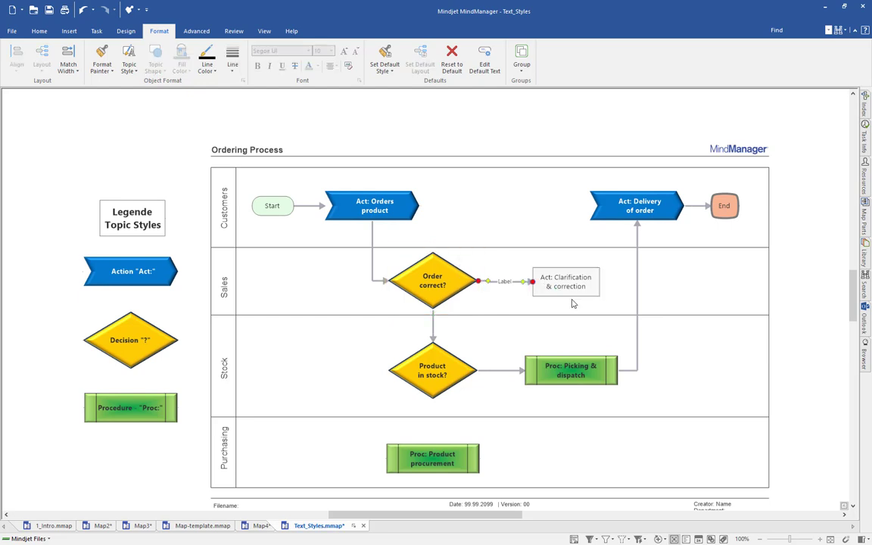
Step: Nudge the "Act: Clarification & correction" topic slightly to the right within the Sales lane
{"action": "left_click", "coordinate": [571, 292]}
{"action": "key", "text": "Right"}
{"action": "key", "text": "Right"}
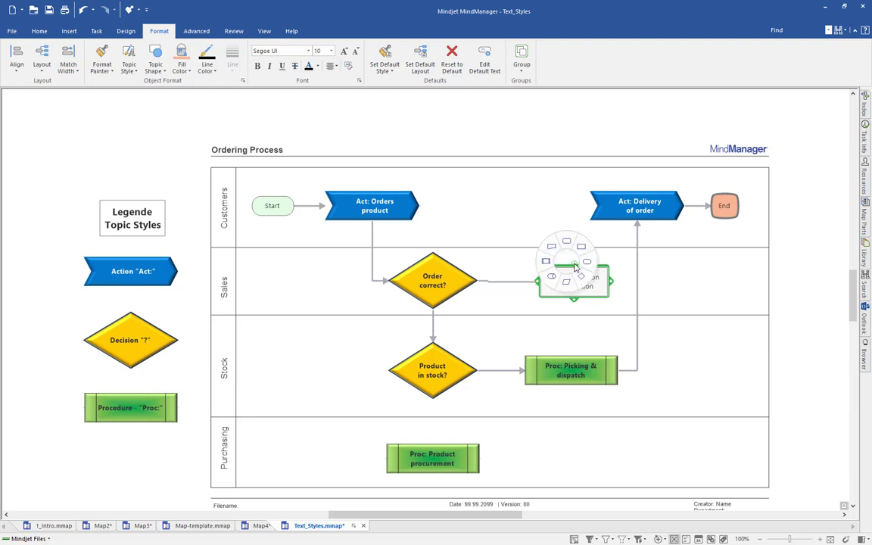
Step: Draw a raised relationship arrow from "Act: Clarification & correction" back to "Order correct?" and one from "Product in stock?" down to "Proc: Product procurement"
{"action": "left_click_drag", "start_coordinate": [573, 265], "coordinate": [432, 244]}
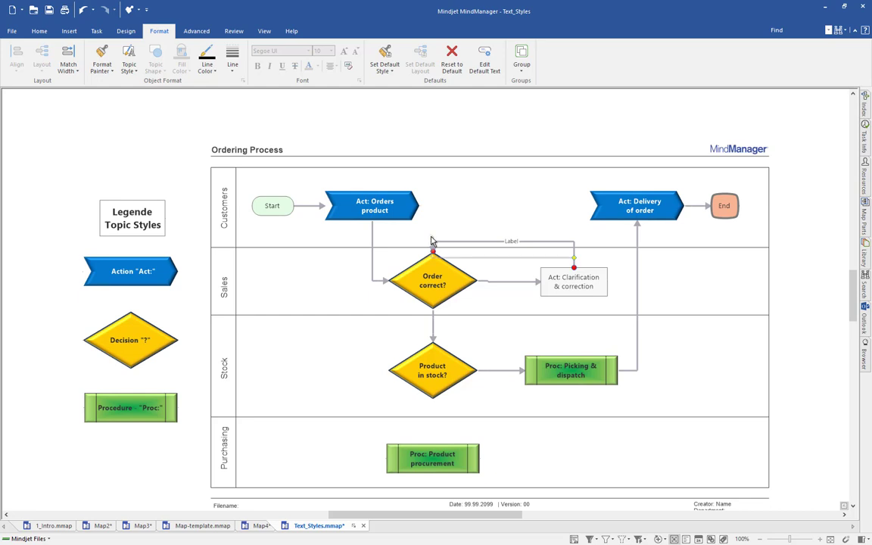
{"action": "left_click_drag", "start_coordinate": [436, 232], "coordinate": [436, 228]}
{"action": "left_click", "coordinate": [587, 280]}
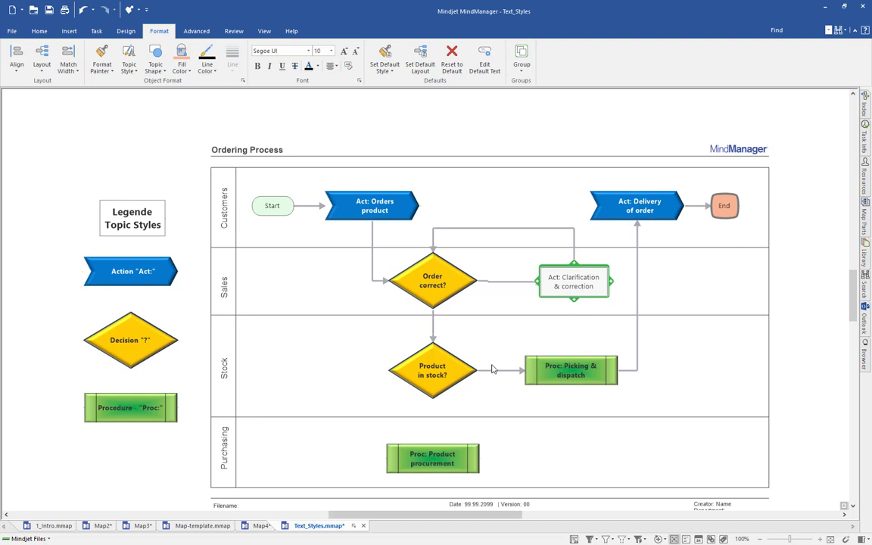
{"action": "left_click", "coordinate": [387, 340]}
{"action": "left_click_drag", "start_coordinate": [434, 403], "coordinate": [434, 453]}
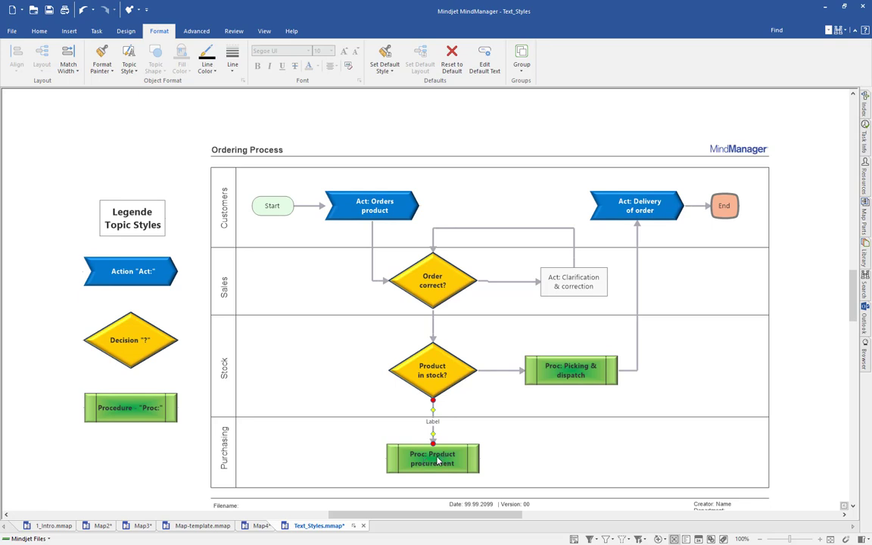
Step: Label the arrow from "Order correct?" to the clarification topic "no" and the one down to "Product in stock?" "yes"
{"action": "left_click", "coordinate": [505, 284]}
{"action": "left_click", "coordinate": [509, 282]}
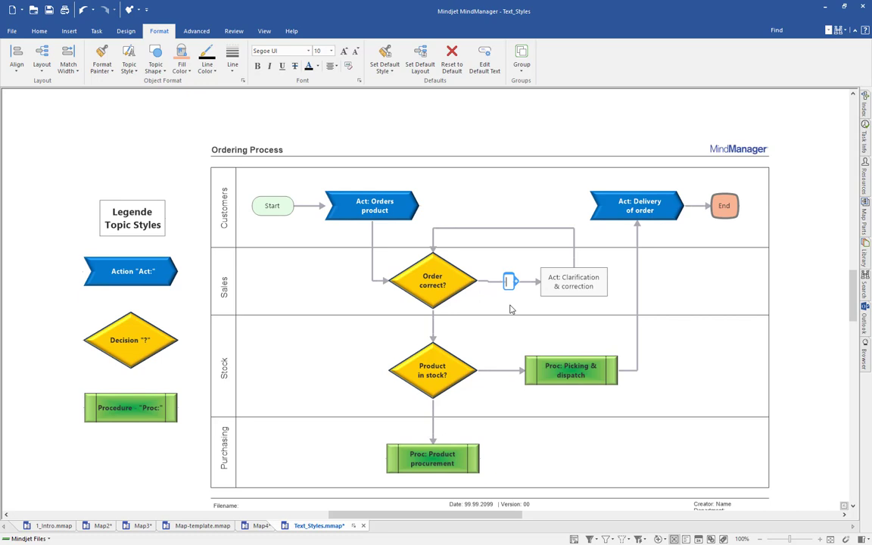
{"action": "type", "text": "no"}
{"action": "left_click", "coordinate": [433, 327]}
{"action": "left_click", "coordinate": [433, 326]}
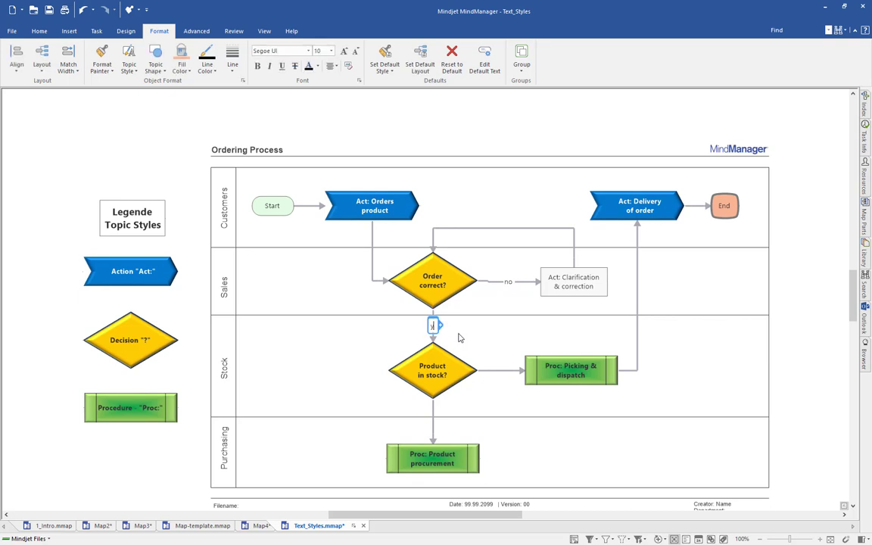
{"action": "type", "text": "yes"}
Step: Label the arrow from "Product in stock?" to "Proc: Picking & dispatch" "yes" and the one to "Proc: Product procurement" "no"
{"action": "left_click", "coordinate": [500, 371]}
{"action": "left_click", "coordinate": [500, 371]}
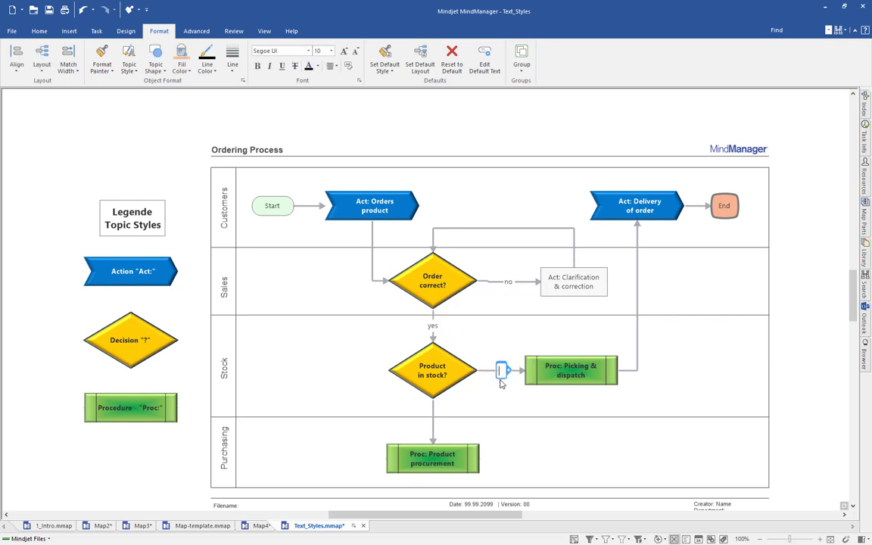
{"action": "type", "text": "yes"}
{"action": "left_click", "coordinate": [433, 424]}
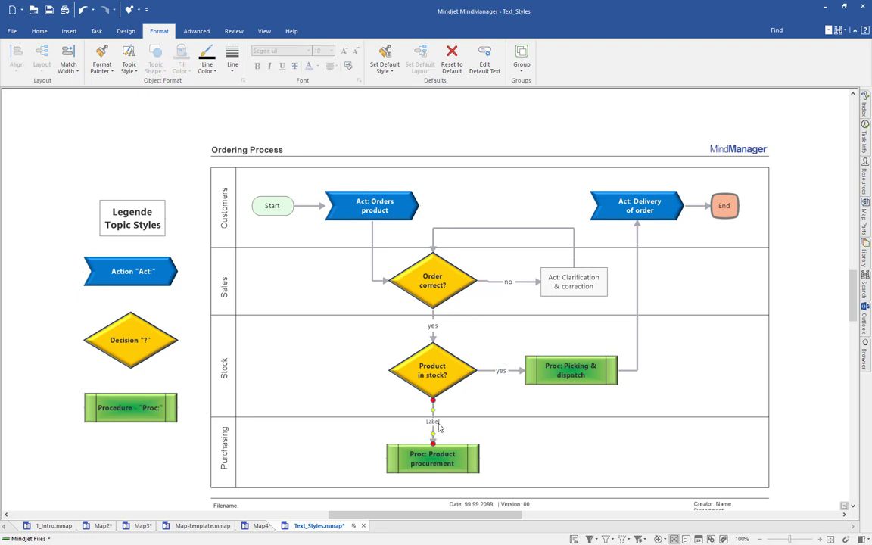
{"action": "left_click", "coordinate": [433, 423]}
{"action": "key", "text": "Return"}
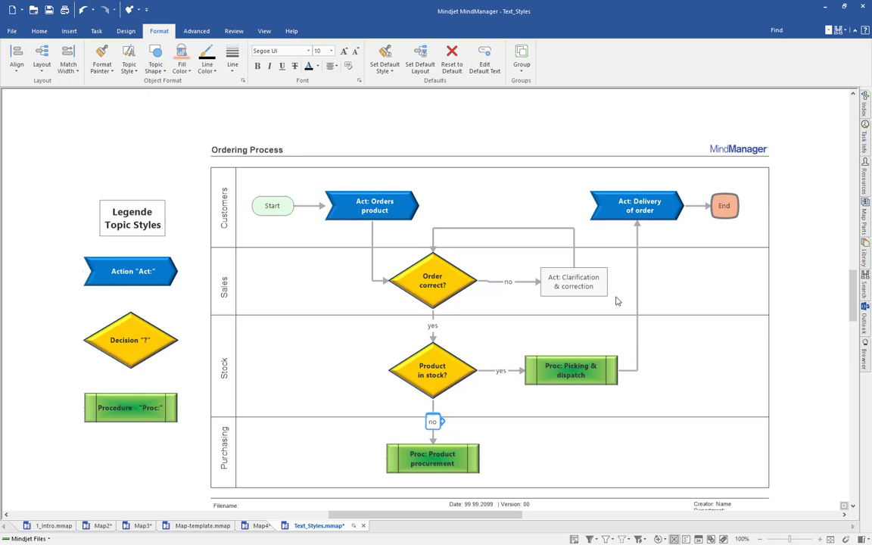
Step: Align "Act: Clarification & correction" with the middle of the "Order correct?" decision
{"action": "left_click", "coordinate": [564, 279]}
{"action": "left_click", "coordinate": [439, 294], "text": "ctrl"}
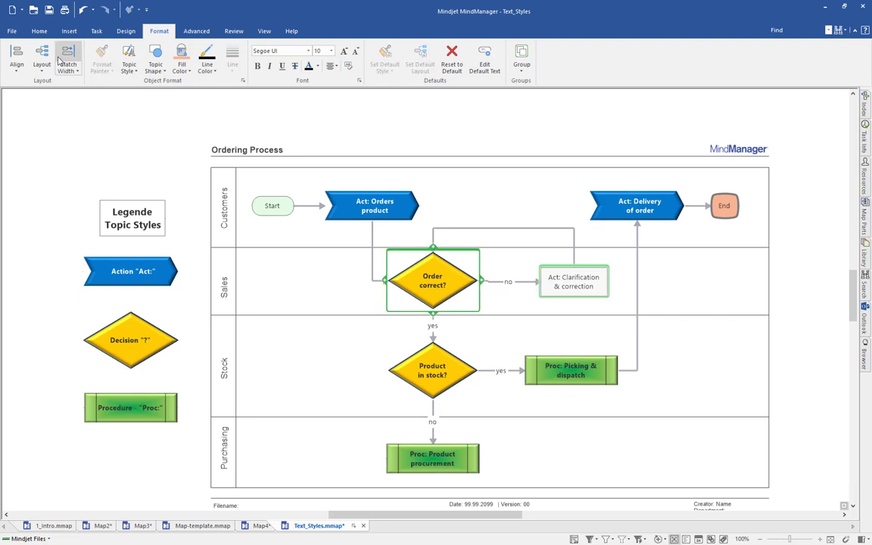
{"action": "left_click", "coordinate": [13, 71]}
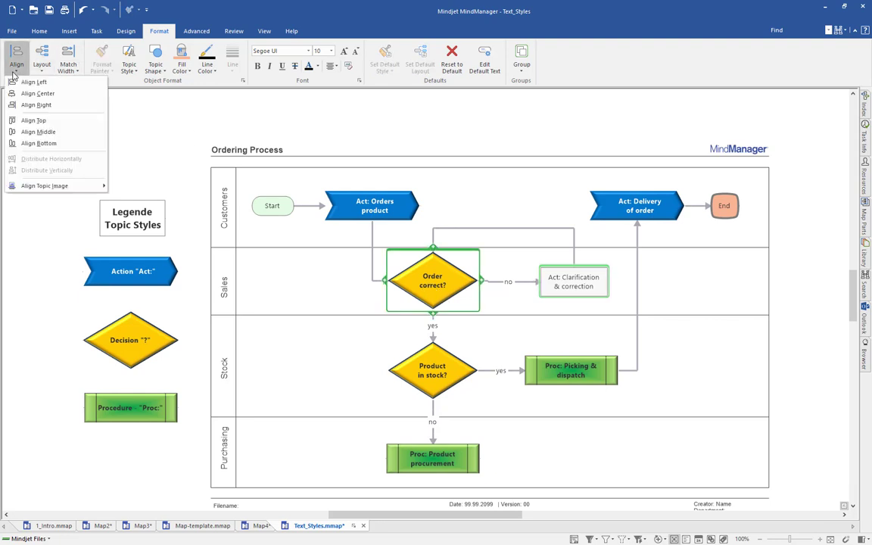
{"action": "left_click", "coordinate": [37, 132]}
{"action": "left_click", "coordinate": [50, 164]}
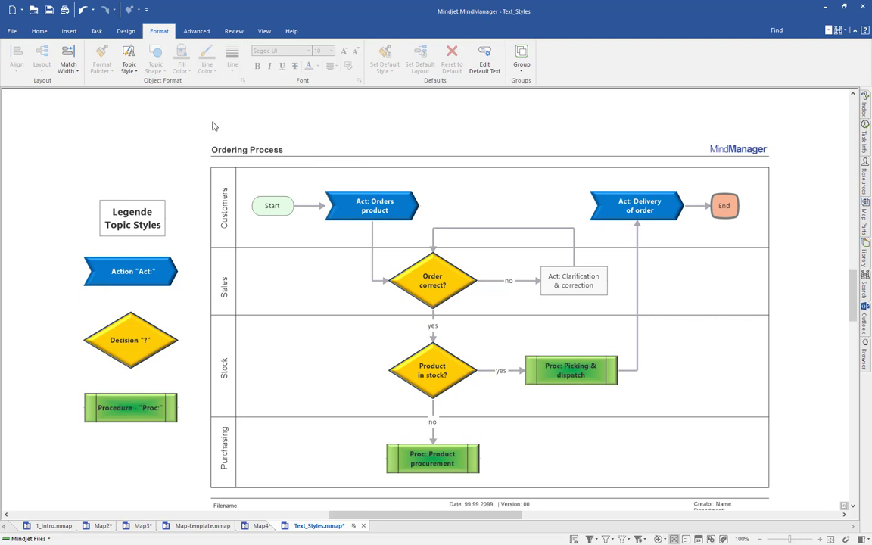
Step: Export the map as an HTML5 Interactive Map named Text_Styles.html in the process documentation folder
{"action": "left_click", "coordinate": [12, 32]}
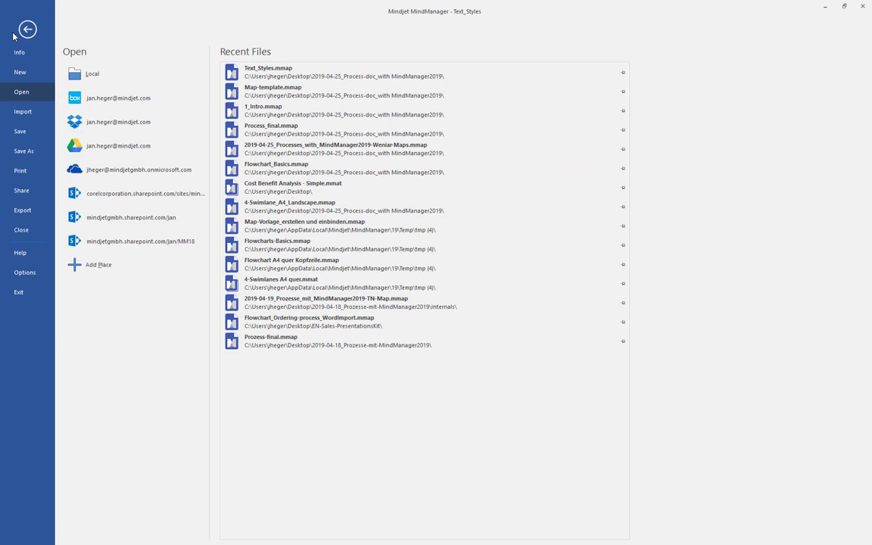
{"action": "left_click", "coordinate": [23, 209]}
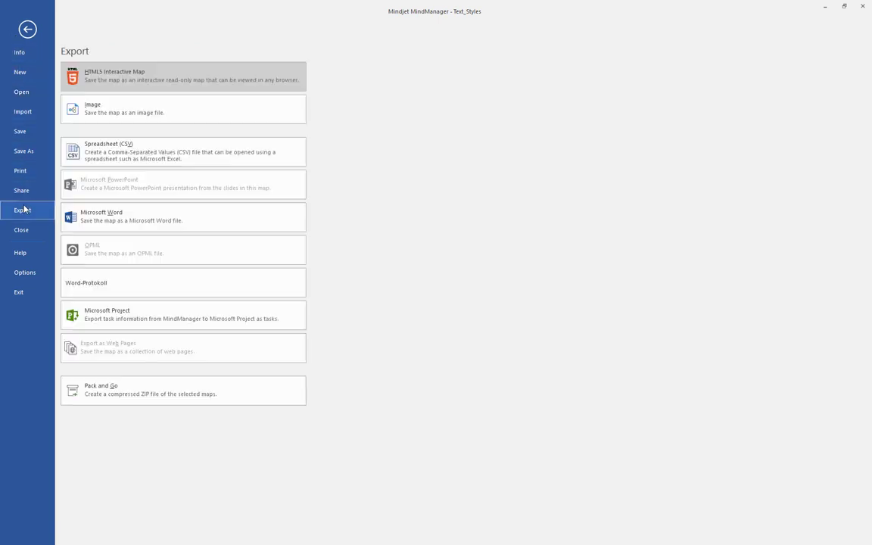
{"action": "left_click", "coordinate": [136, 79]}
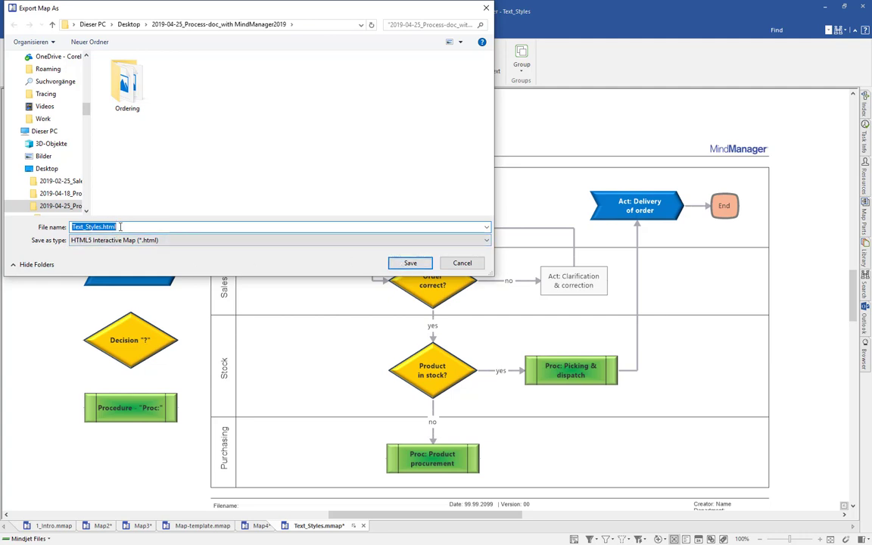
{"action": "left_click", "coordinate": [411, 263]}
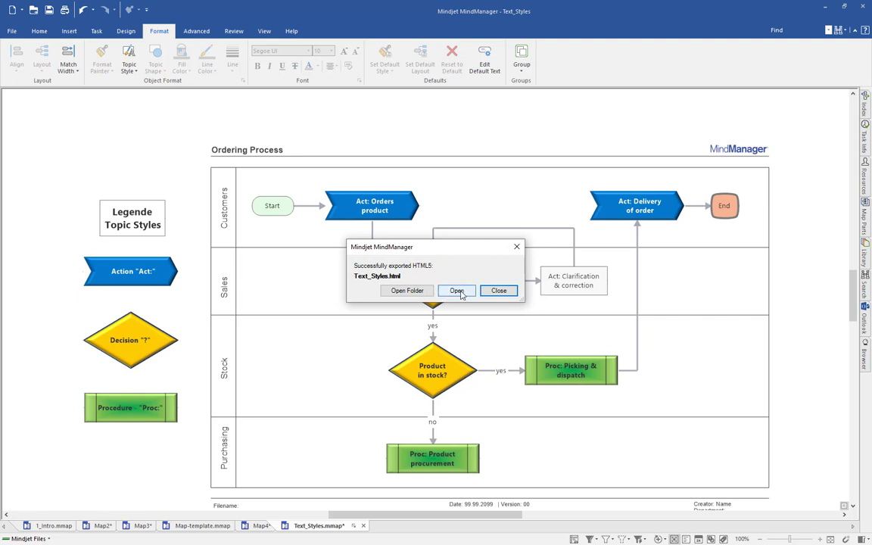
Step: Open the exported Text_Styles.html in the web browser, examine the whole ordering process map, and return to MindManager
{"action": "left_click", "coordinate": [460, 294]}
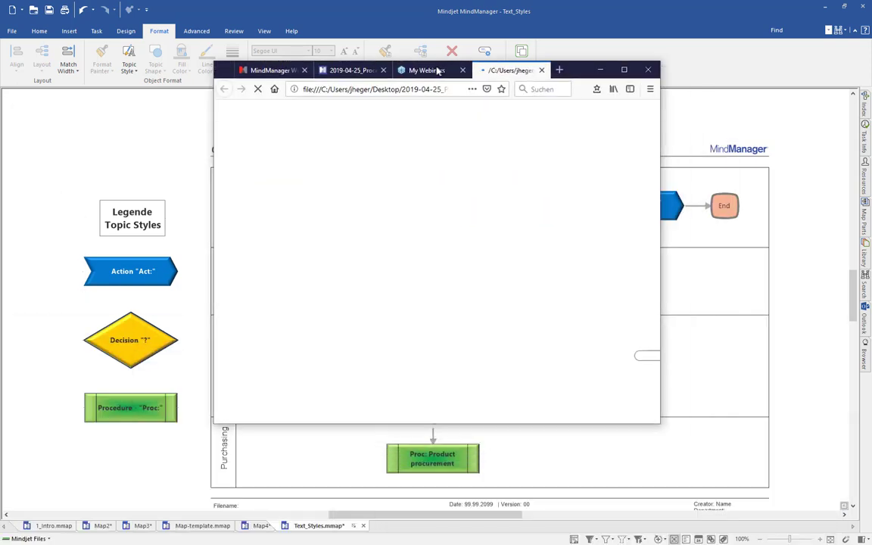
{"action": "left_click", "coordinate": [625, 70]}
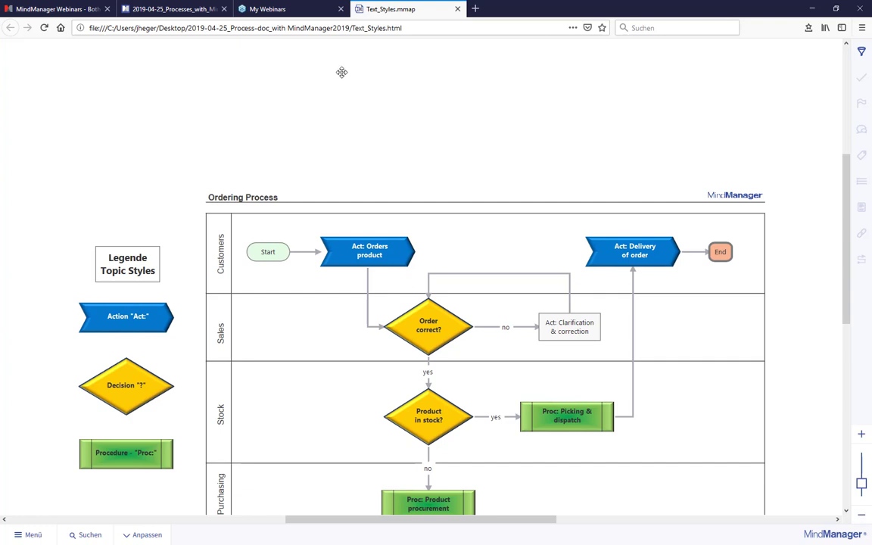
{"action": "scroll", "coordinate": [329, 85], "scroll_direction": "down", "scroll_amount": 1}
{"action": "scroll", "coordinate": [329, 86], "scroll_direction": "down", "scroll_amount": 2}
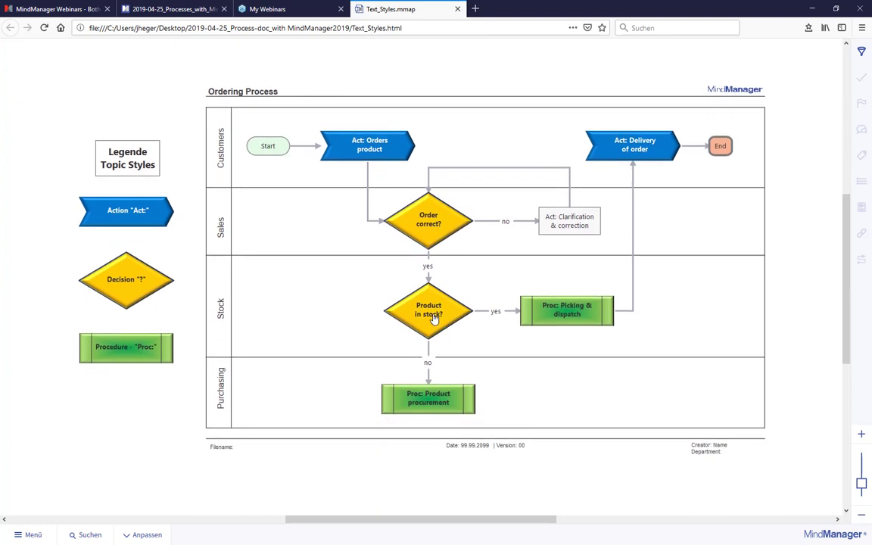
{"action": "left_click", "coordinate": [813, 8]}
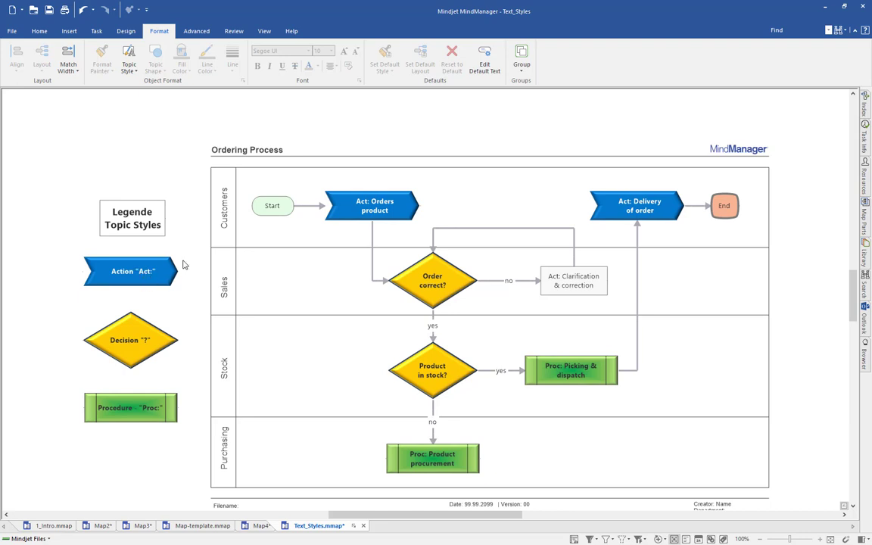
Step: Delete the SmartRules for overdue tasks and at-risk tasks from the map's rule list
{"action": "left_click", "coordinate": [204, 32]}
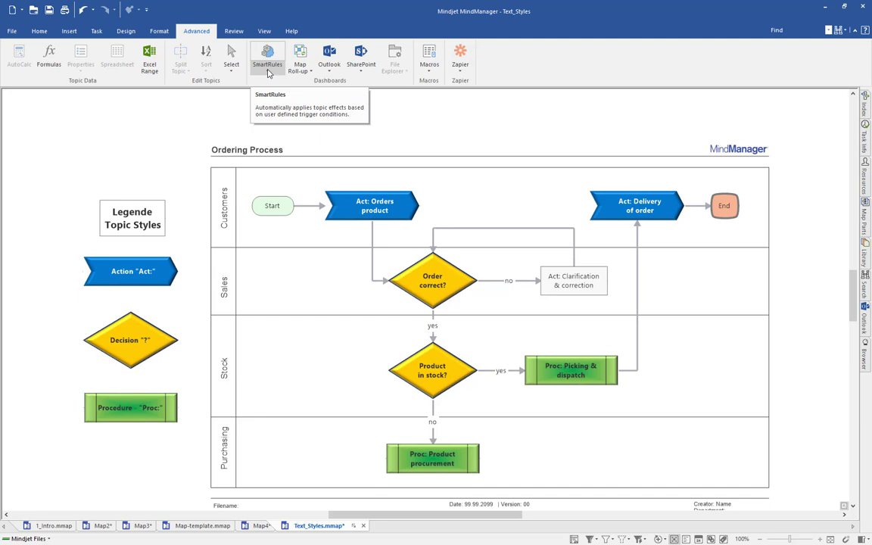
{"action": "left_click", "coordinate": [267, 71]}
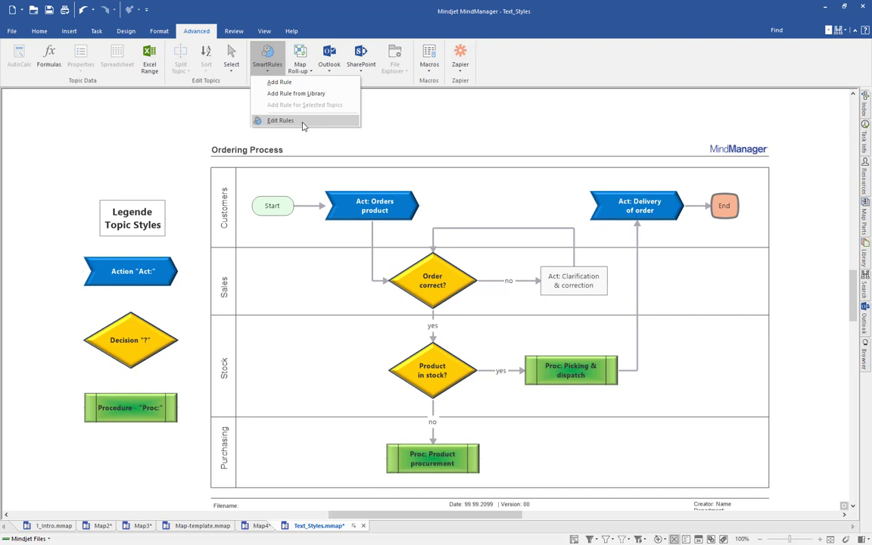
{"action": "left_click", "coordinate": [302, 124]}
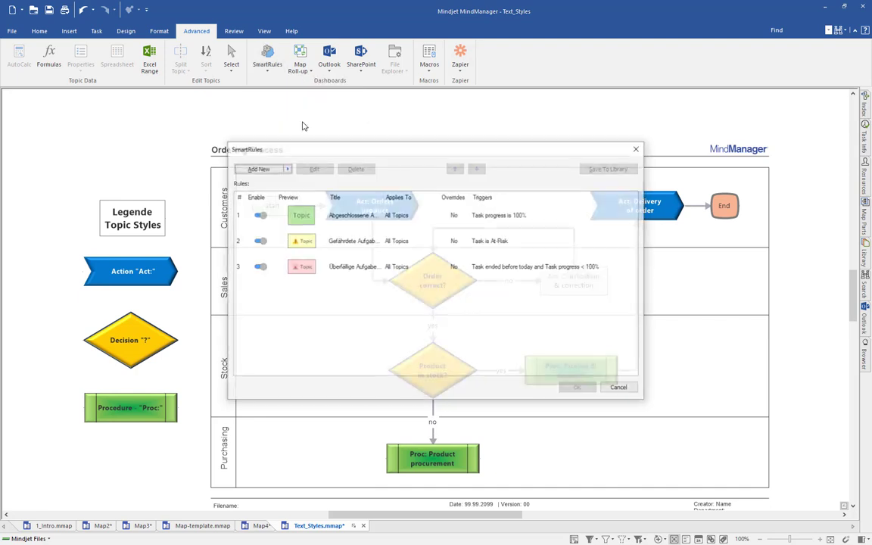
{"action": "left_click_drag", "start_coordinate": [351, 149], "coordinate": [293, 125]}
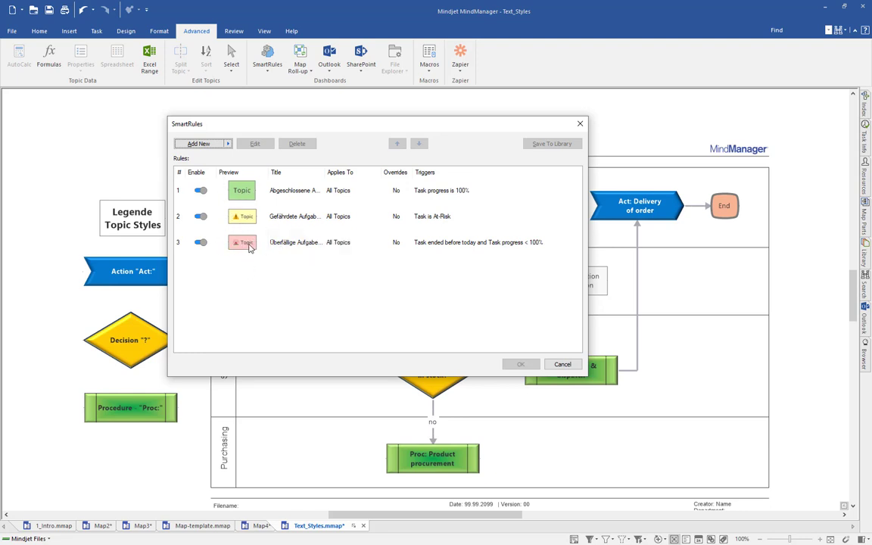
{"action": "left_click", "coordinate": [292, 245]}
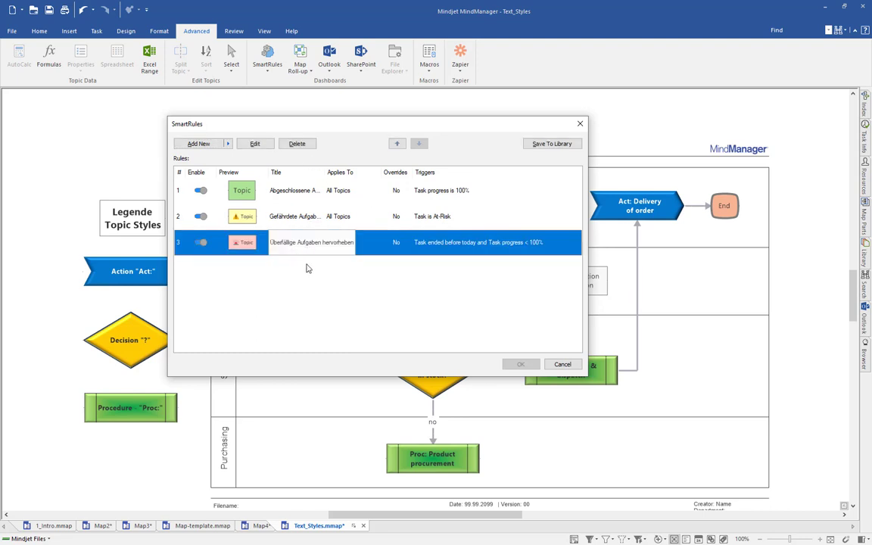
{"action": "left_click", "coordinate": [296, 145]}
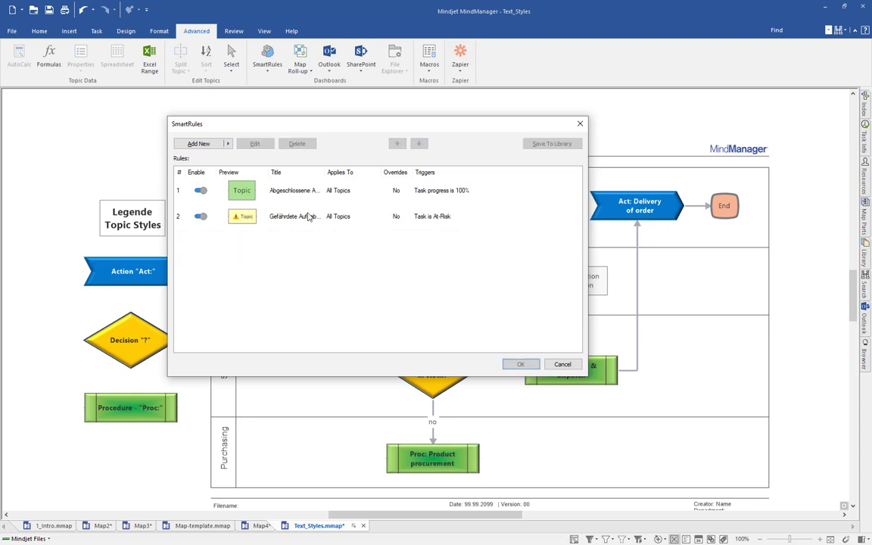
{"action": "left_click", "coordinate": [306, 149]}
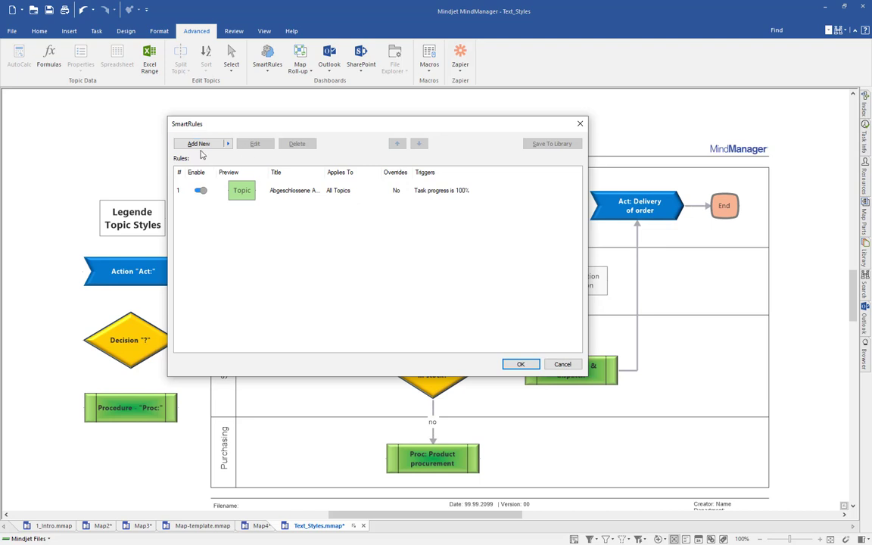
Step: Start a new SmartRule titled Action and set its trigger to Topic Text, Contains, "ACT:"
{"action": "left_click_drag", "start_coordinate": [281, 128], "coordinate": [272, 103]}
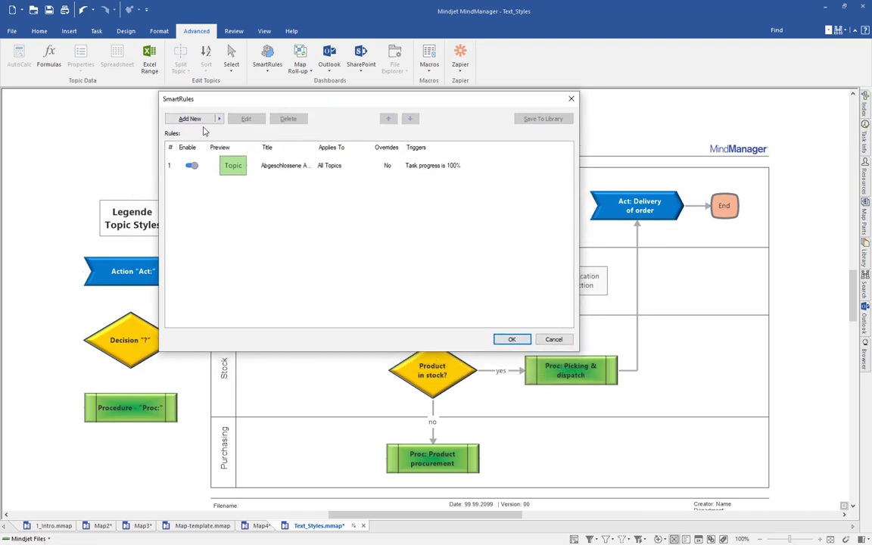
{"action": "left_click", "coordinate": [190, 119]}
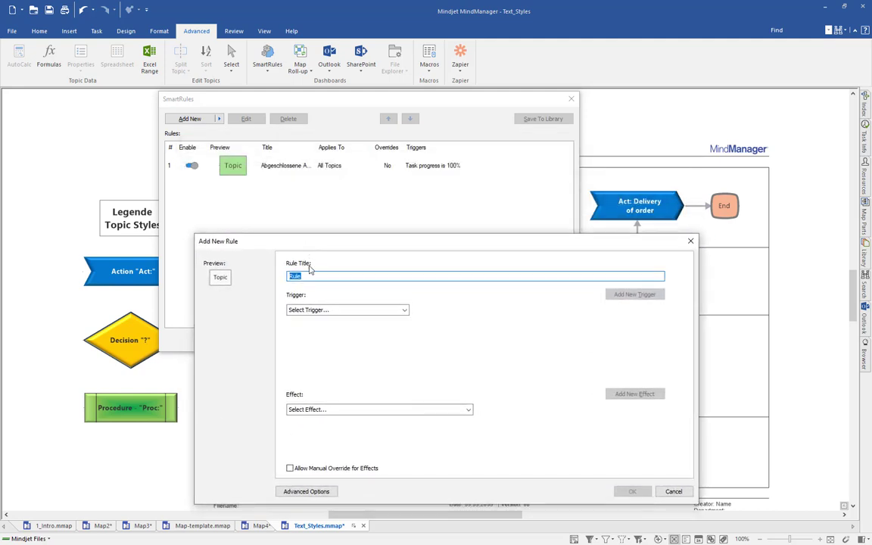
{"action": "type", "text": "Action"}
{"action": "left_click", "coordinate": [405, 310]}
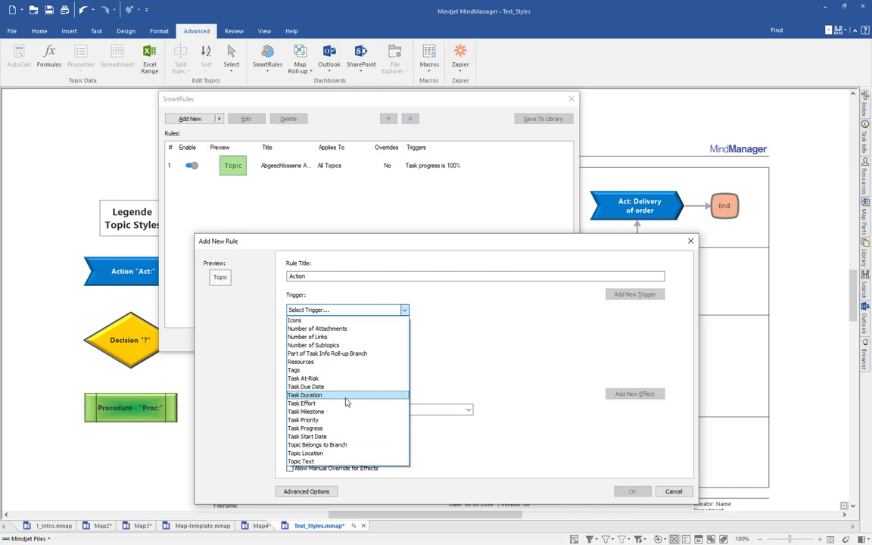
{"action": "left_click", "coordinate": [327, 462]}
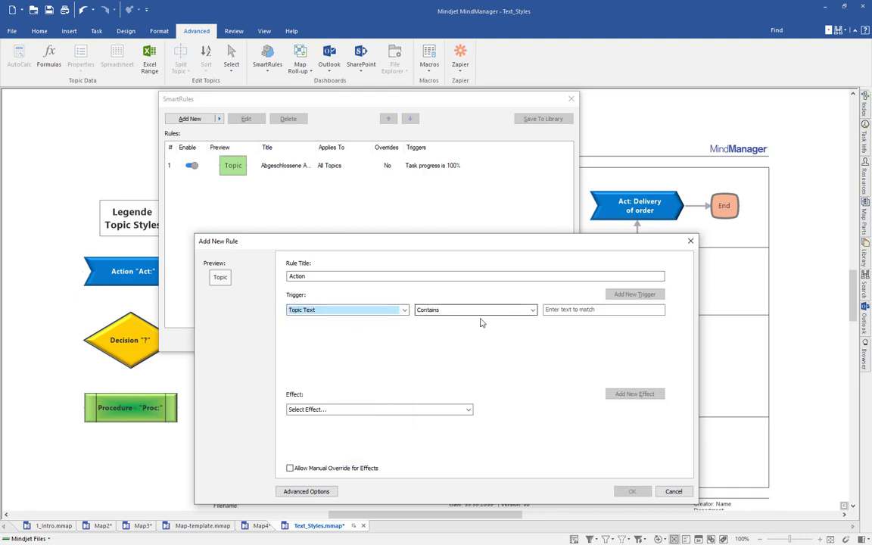
{"action": "left_click", "coordinate": [532, 311]}
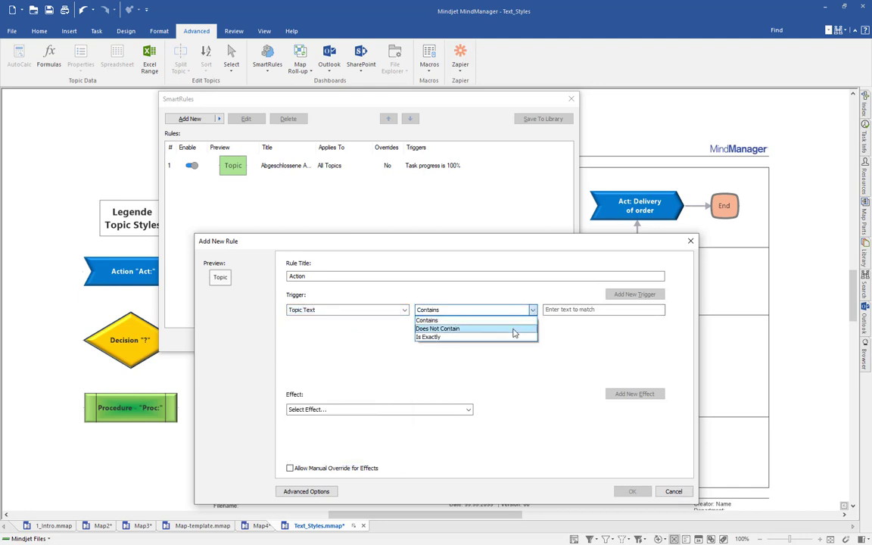
{"action": "left_click", "coordinate": [505, 321]}
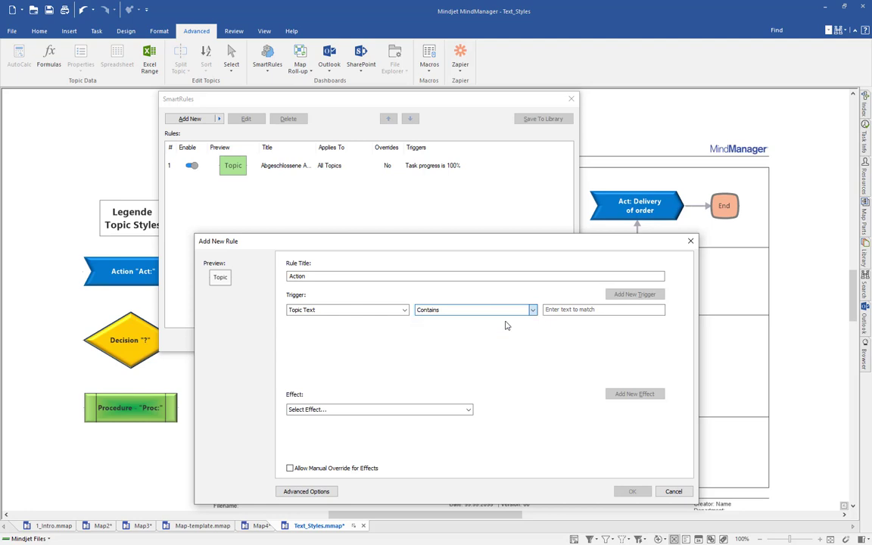
{"action": "left_click", "coordinate": [569, 309]}
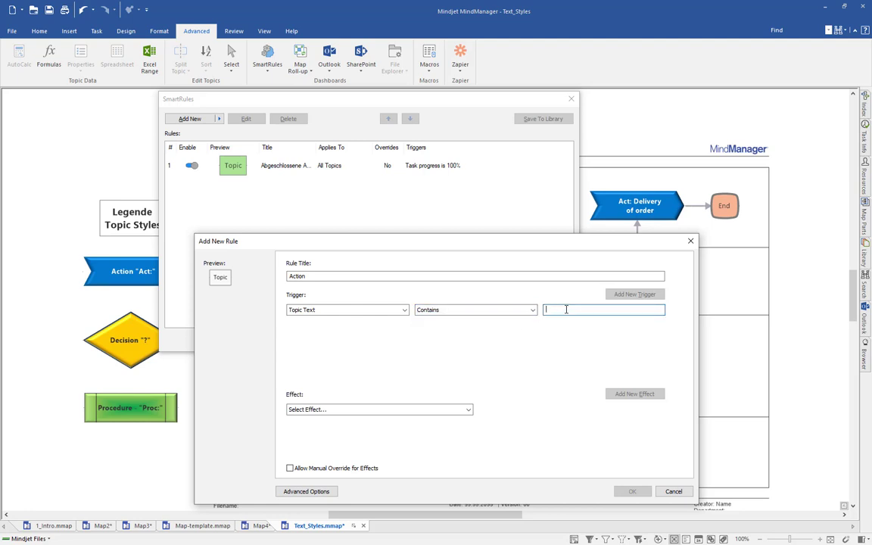
{"action": "type", "text": "ACT:"}
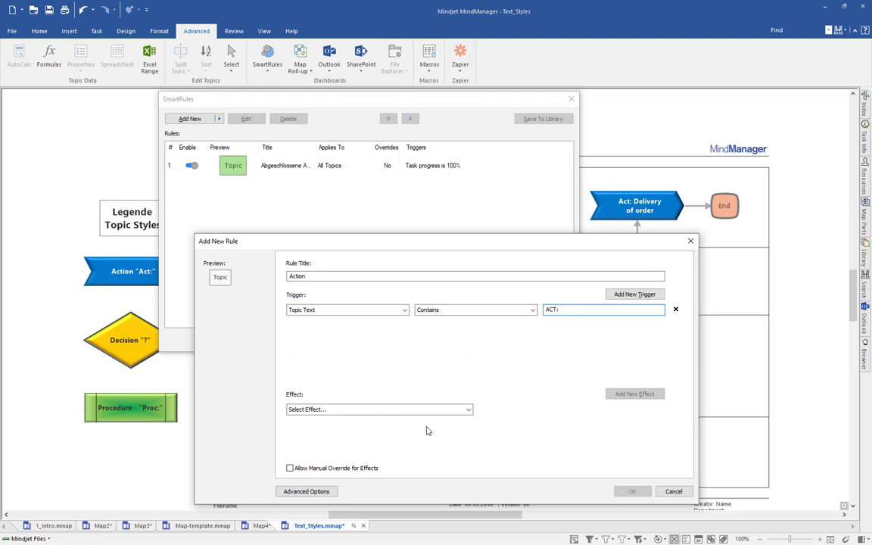
Step: Give the Action rule a Topic Style effect using the Action style, allow manual override for effects, and save the rule
{"action": "left_click", "coordinate": [468, 409]}
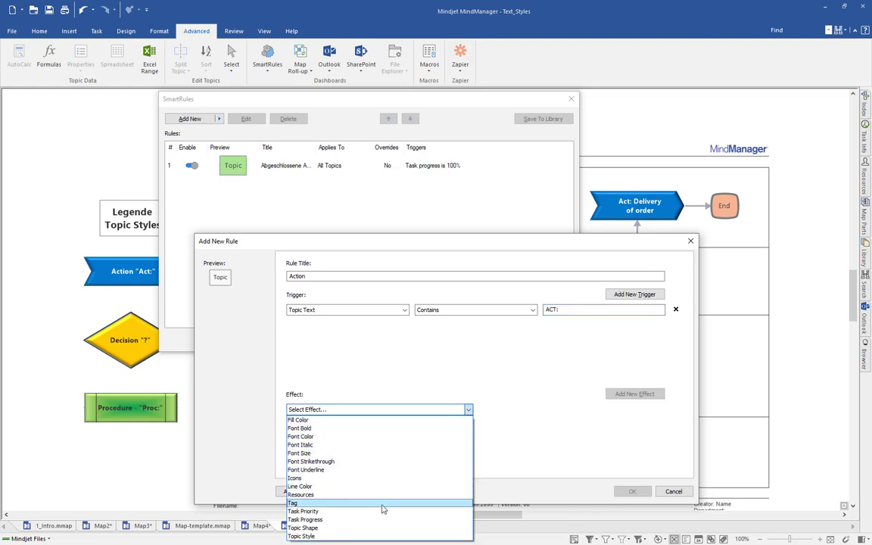
{"action": "left_click", "coordinate": [360, 536]}
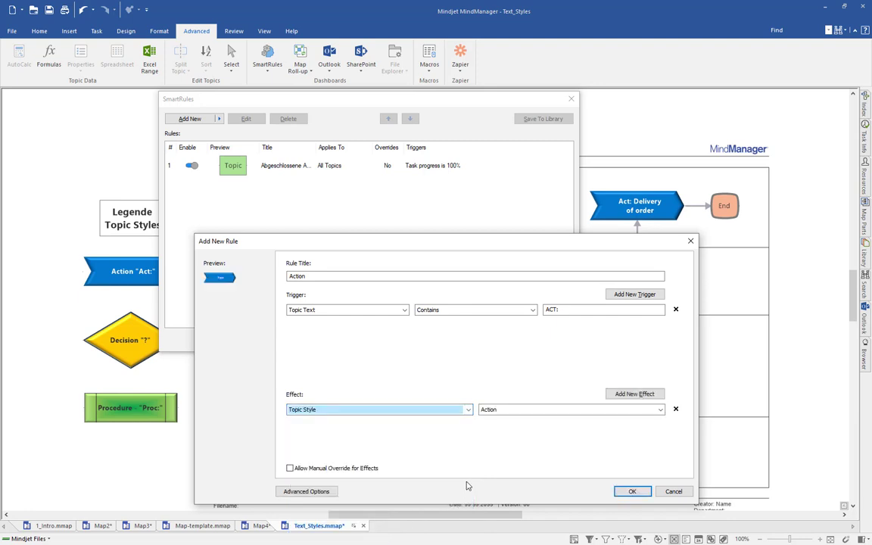
{"action": "left_click", "coordinate": [660, 409]}
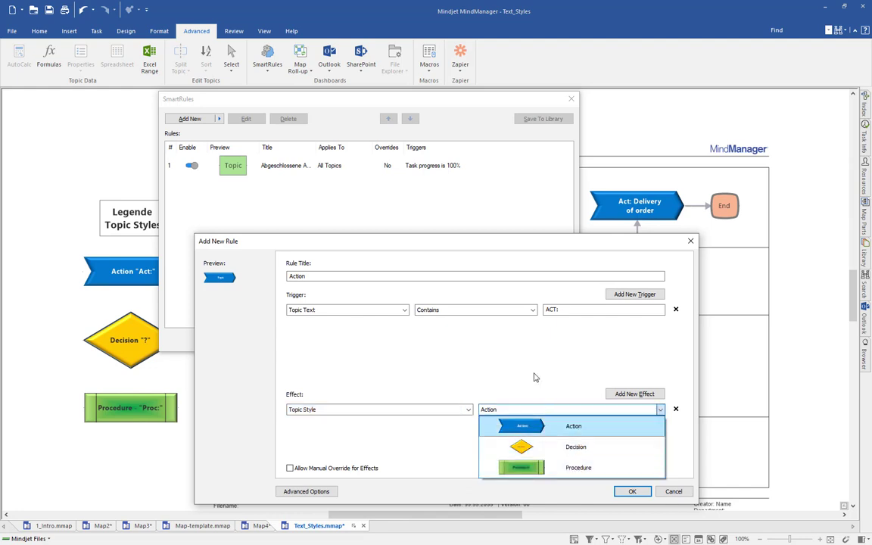
{"action": "left_click", "coordinate": [530, 426]}
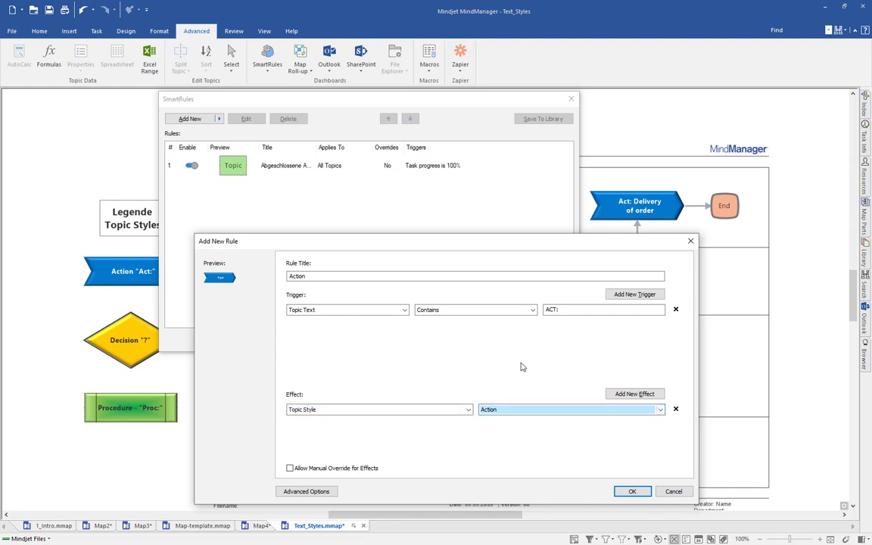
{"action": "left_click", "coordinate": [290, 469]}
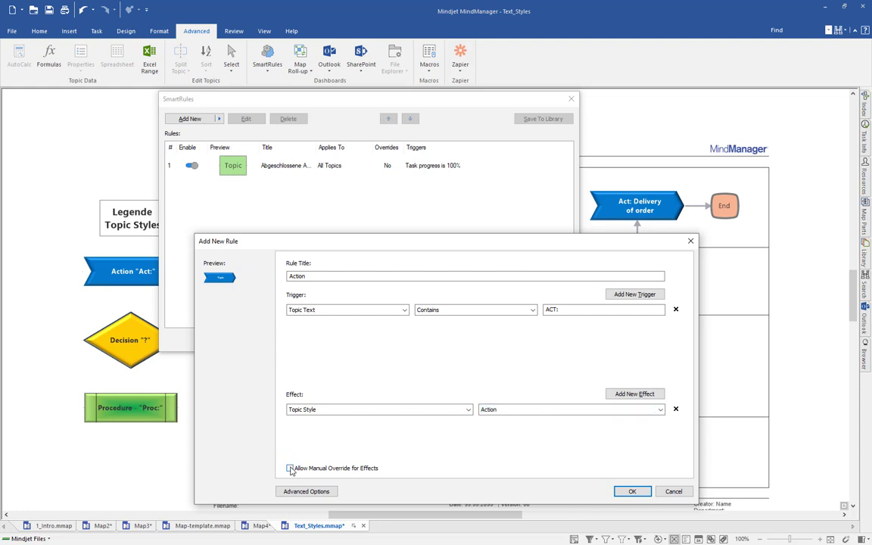
{"action": "left_click", "coordinate": [633, 491]}
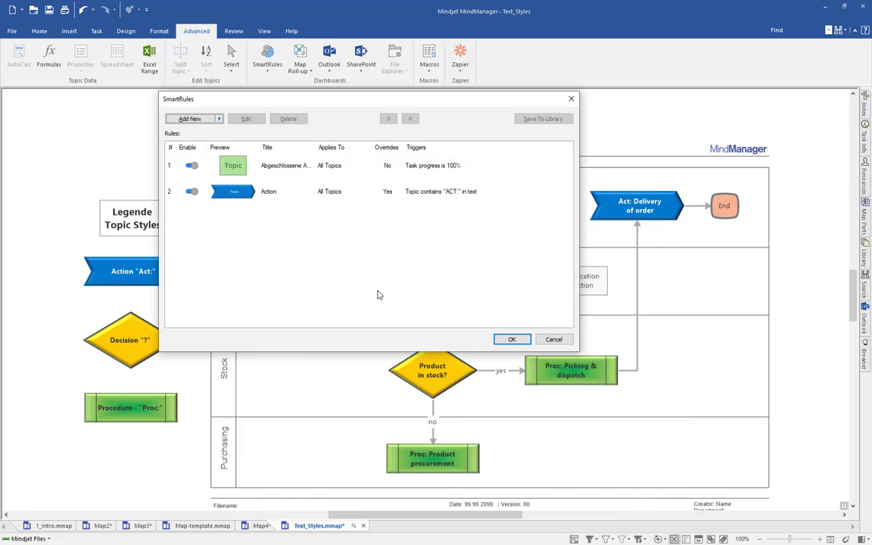
Step: Start a new SmartRule titled Decision and set its trigger to Topic Text, Contains, "?"
{"action": "left_click", "coordinate": [190, 120]}
{"action": "type", "text": "Decision"}
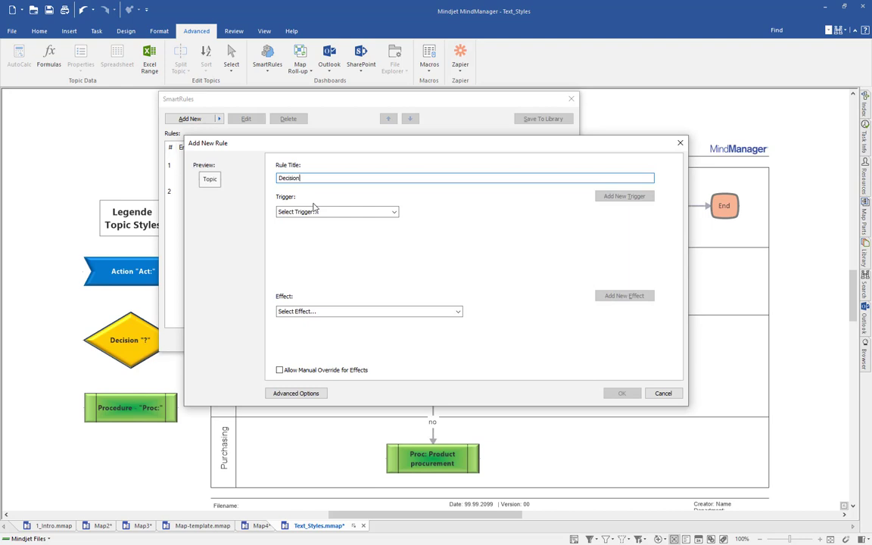
{"action": "left_click", "coordinate": [394, 211]}
{"action": "left_click", "coordinate": [291, 363]}
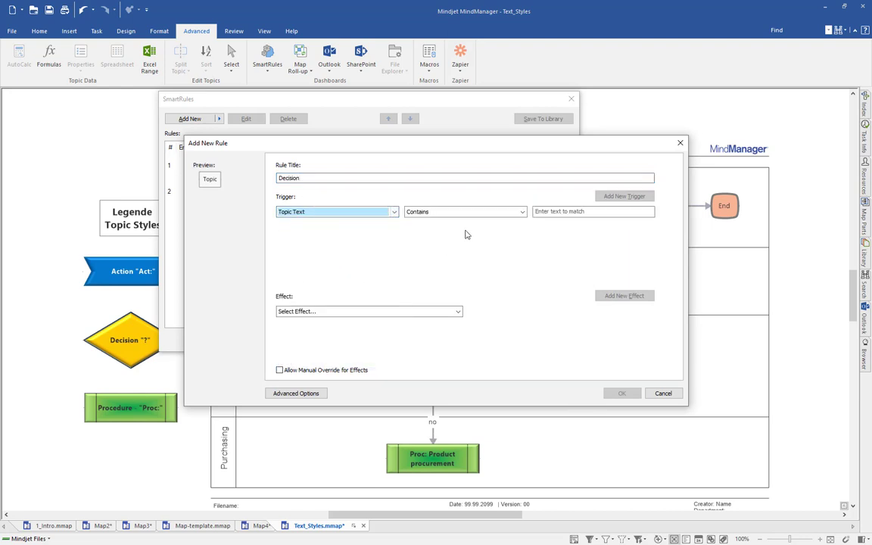
{"action": "left_click", "coordinate": [544, 211]}
{"action": "type", "text": "?"}
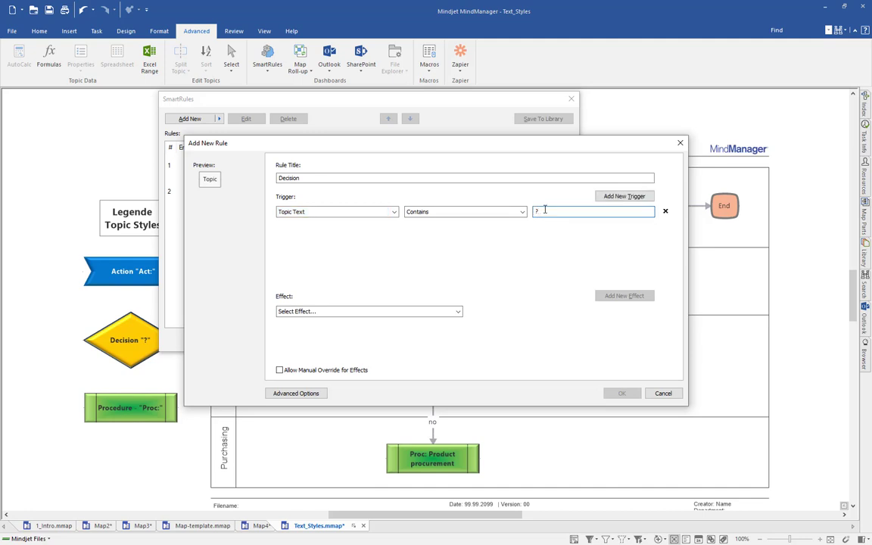
Step: Give the Decision rule a Topic Style effect using the Decision style, allow manual override for effects, and save the rule
{"action": "left_click", "coordinate": [459, 311]}
{"action": "left_click", "coordinate": [383, 438]}
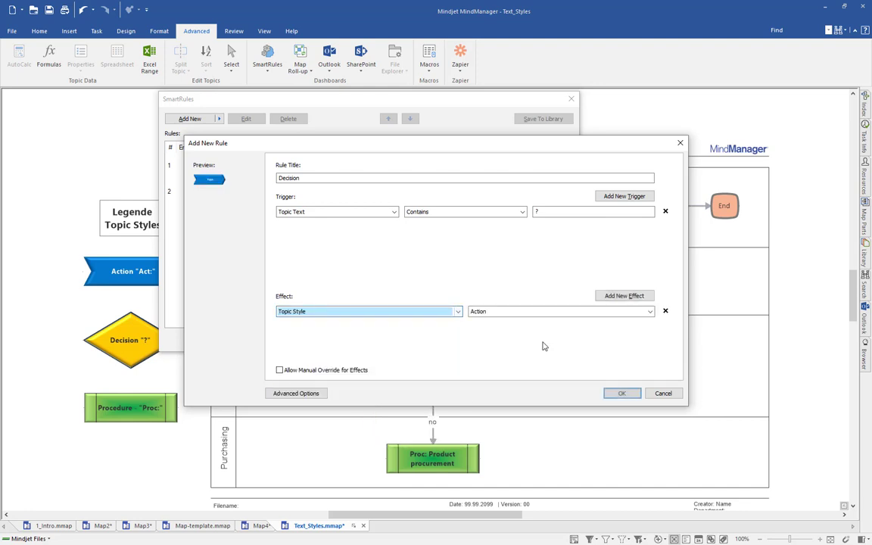
{"action": "left_click", "coordinate": [650, 312]}
{"action": "left_click", "coordinate": [574, 353]}
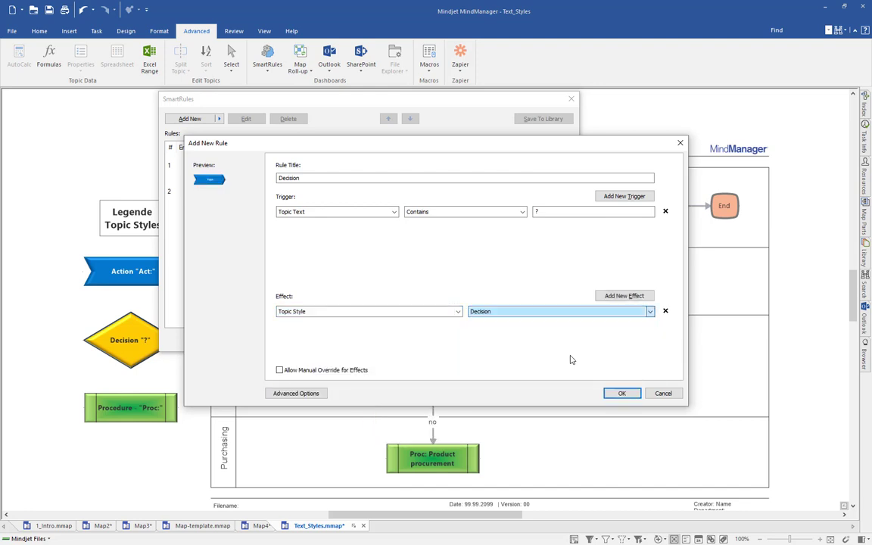
{"action": "left_click", "coordinate": [280, 370]}
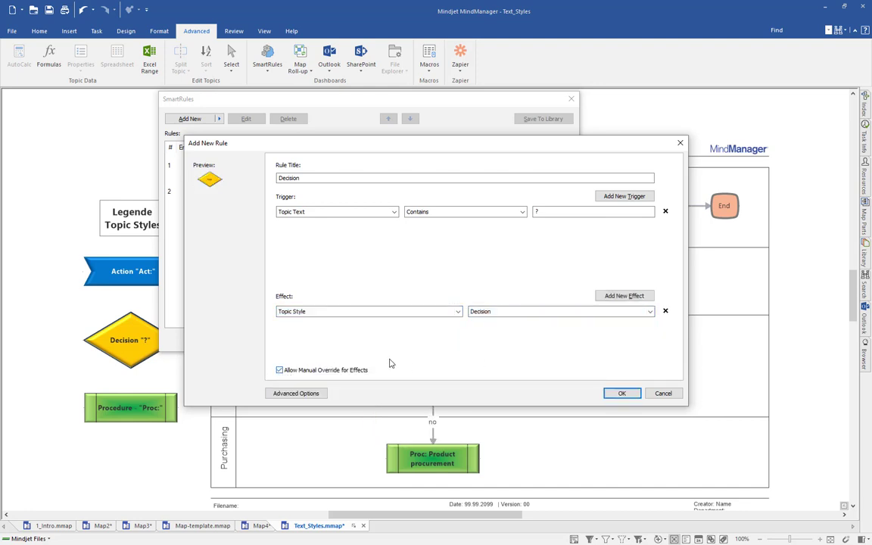
{"action": "left_click", "coordinate": [623, 394]}
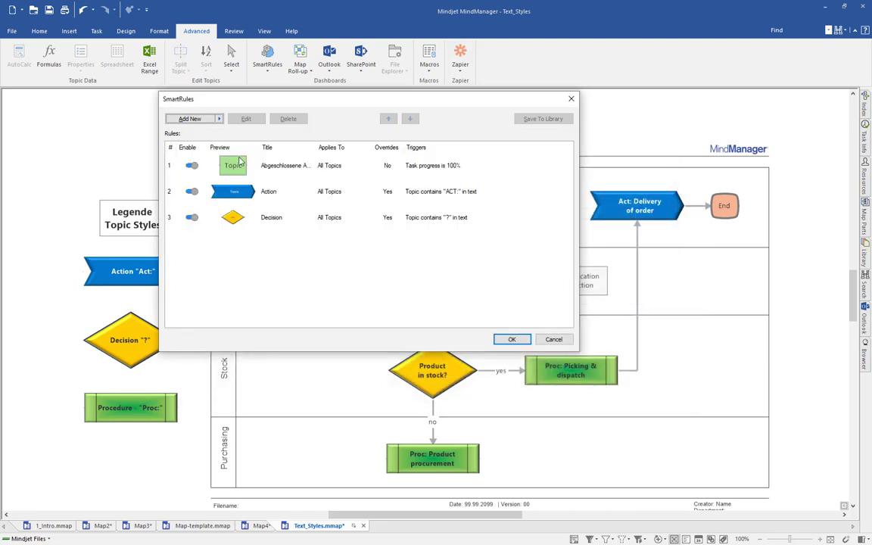
Step: Start a new SmartRule titled Procecdure and set its trigger to Topic Text, Contains, "Proc:"
{"action": "left_click", "coordinate": [189, 119]}
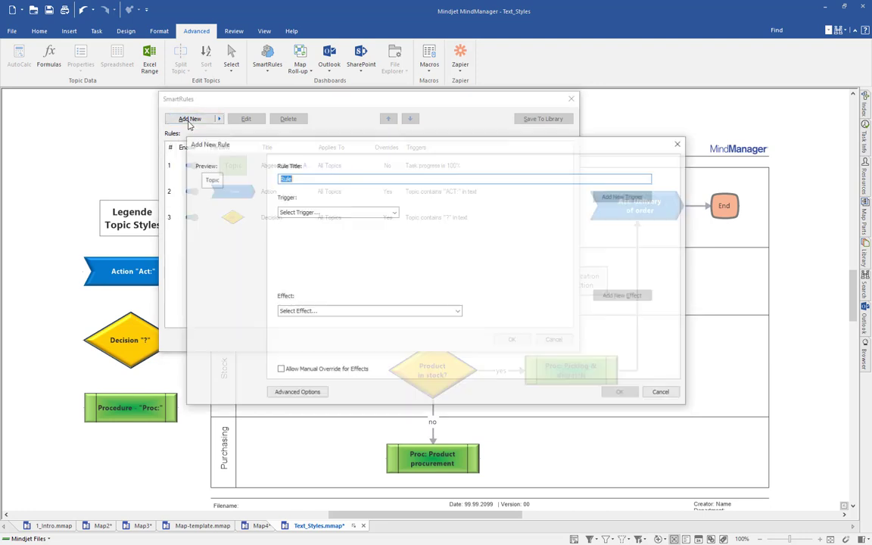
{"action": "type", "text": "Prodecdu"}
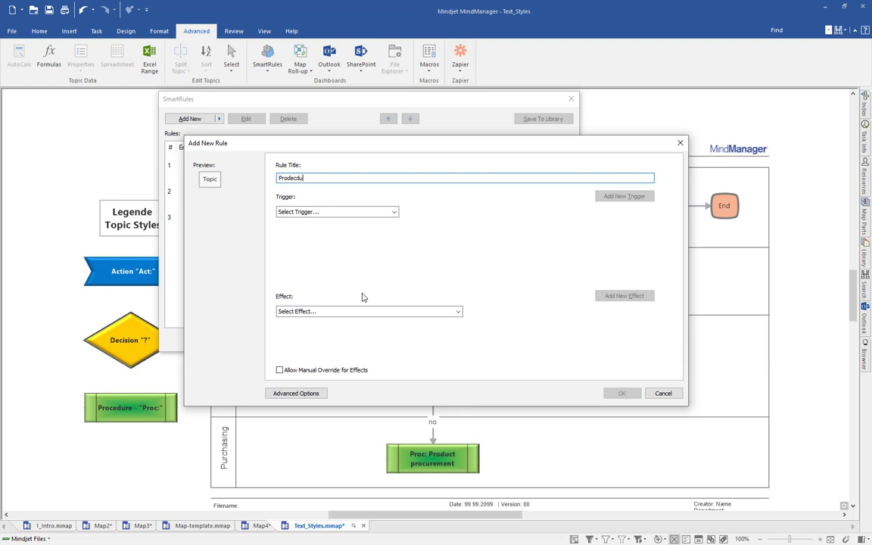
{"action": "key", "text": "BackSpace"}
{"action": "key", "text": "BackSpace"}
{"action": "key", "text": "BackSpace"}
{"action": "key", "text": "BackSpace"}
{"action": "key", "text": "BackSpace"}
{"action": "type", "text": "cedure"}
{"action": "left_click", "coordinate": [291, 178]}
{"action": "key", "text": "BackSpace"}
{"action": "type", "text": "c"}
{"action": "left_click", "coordinate": [394, 212]}
{"action": "left_click", "coordinate": [347, 363]}
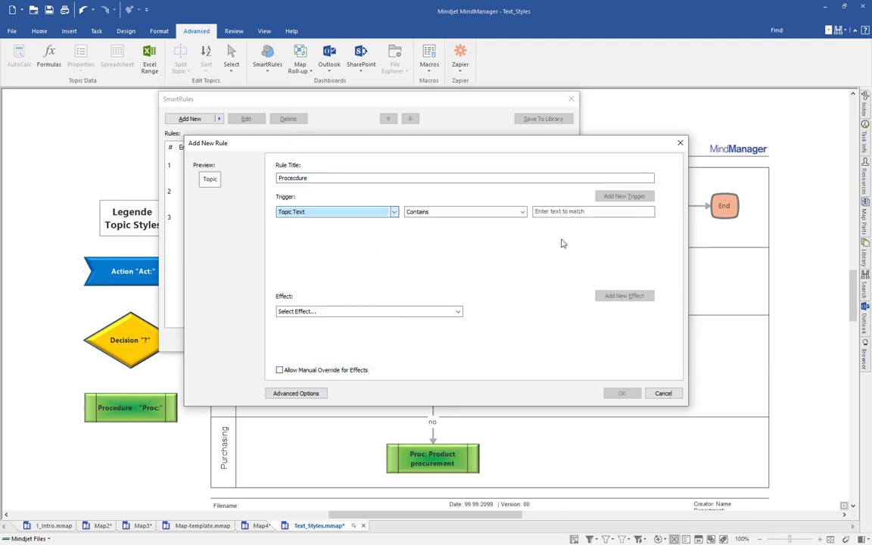
{"action": "left_click", "coordinate": [570, 212]}
{"action": "type", "text": "Proc:"}
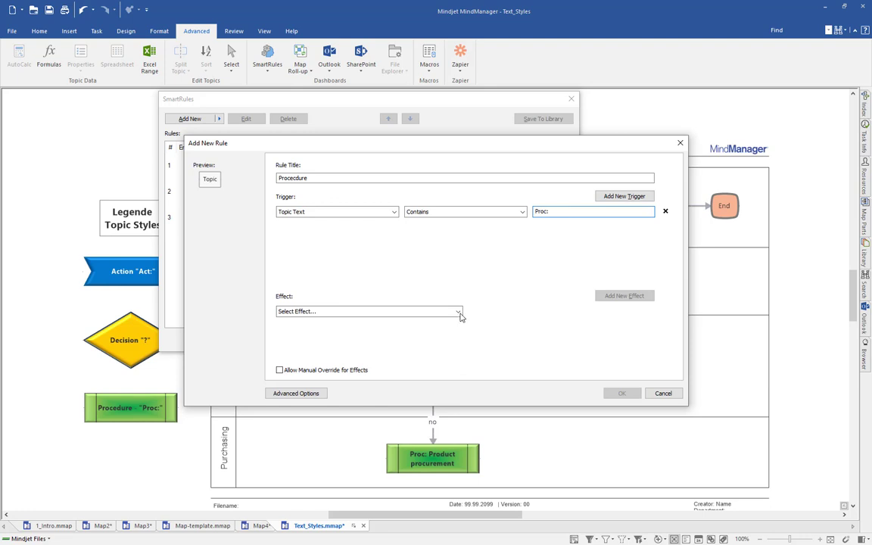
Step: Give the Procecdure rule a Topic Style effect using the Procedure style, save it, and apply the SmartRules to the map
{"action": "left_click", "coordinate": [459, 313]}
{"action": "left_click", "coordinate": [382, 436]}
{"action": "left_click", "coordinate": [650, 311]}
{"action": "left_click", "coordinate": [571, 366]}
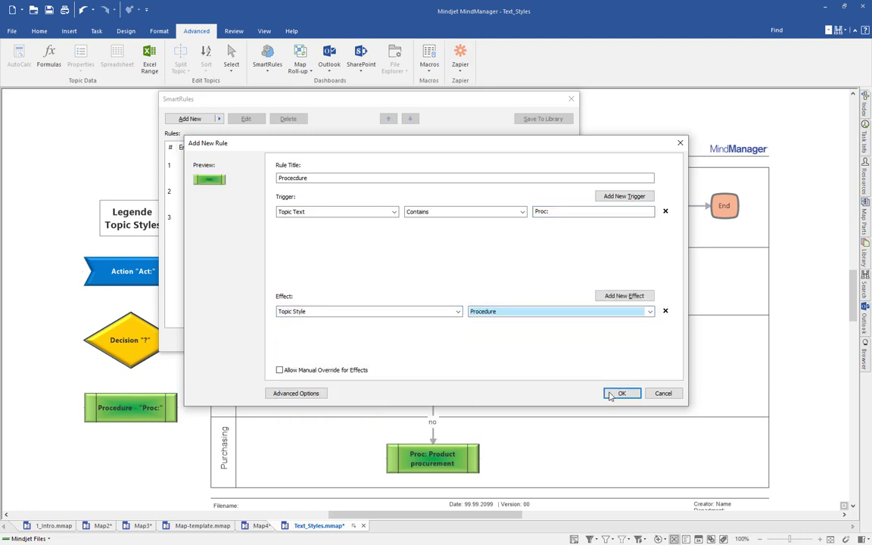
{"action": "left_click", "coordinate": [622, 394]}
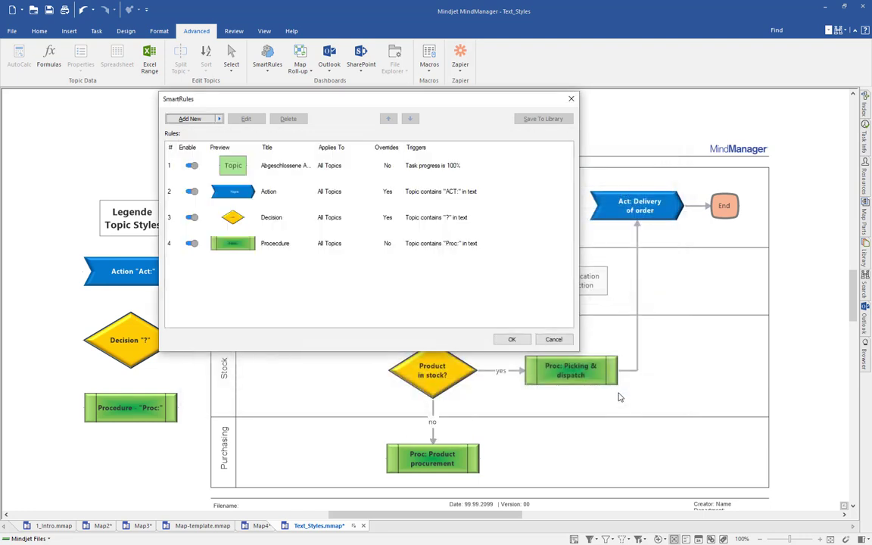
{"action": "left_click", "coordinate": [513, 340]}
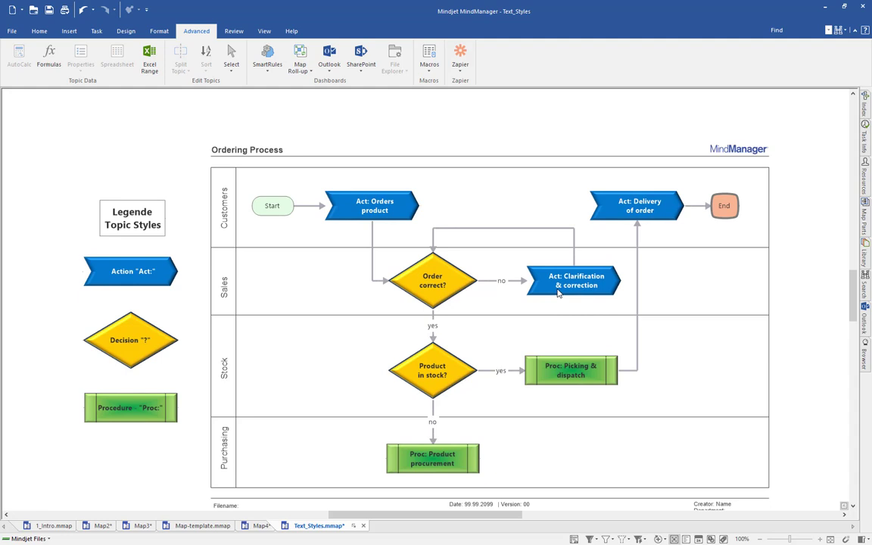
Step: Test the rules by adding a connected topic reading "text inside?" beside Proc: Product procurement in the Purchasing lane
{"action": "left_click", "coordinate": [481, 459]}
{"action": "left_click_drag", "start_coordinate": [485, 459], "coordinate": [560, 448]}
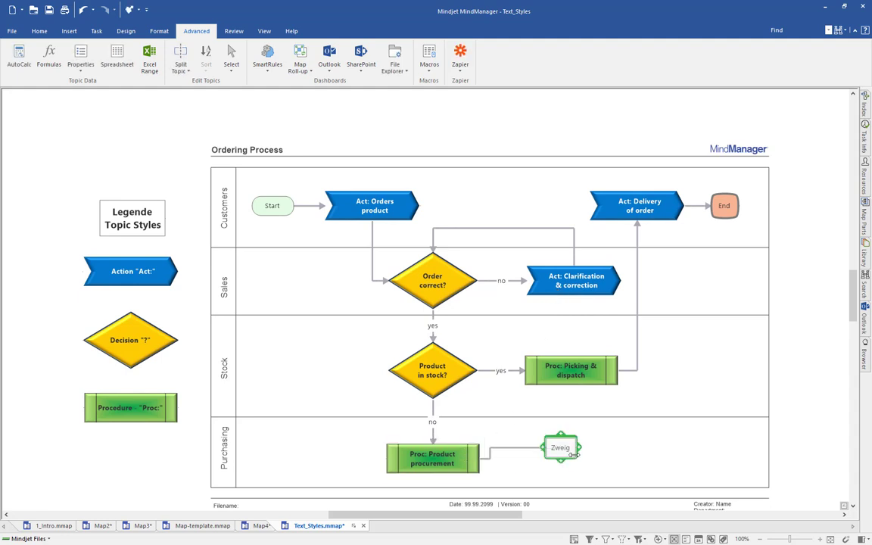
{"action": "type", "text": "text inside?"}
{"action": "key", "text": "Return"}
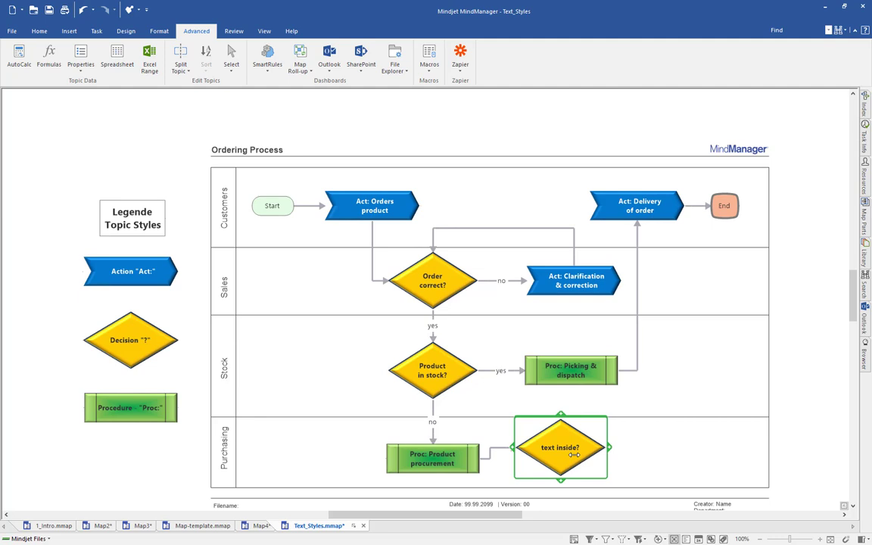
{"action": "left_click", "coordinate": [573, 454]}
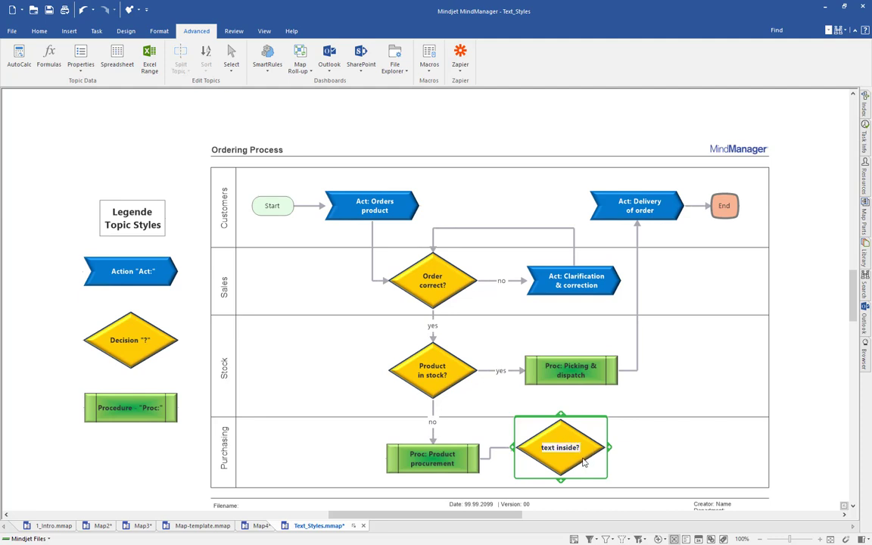
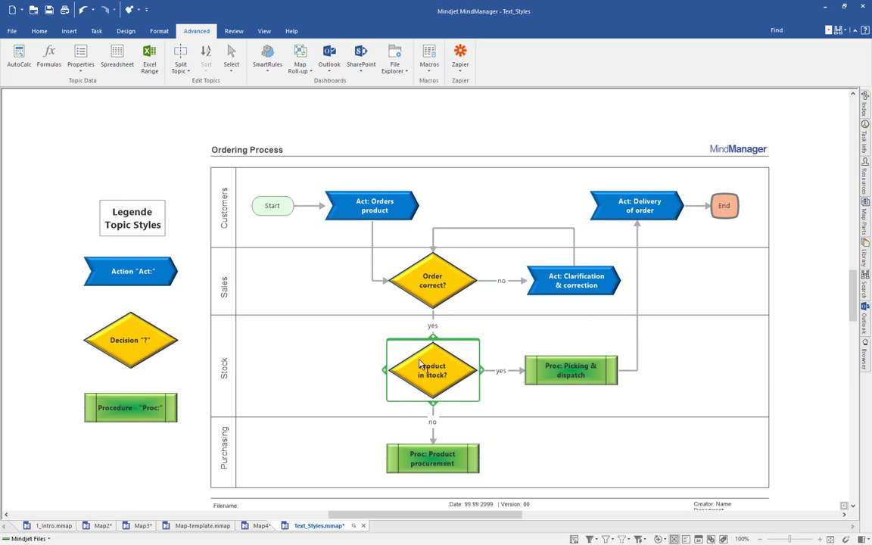
{"action": "left_click", "coordinate": [426, 289]}
{"action": "left_click", "coordinate": [573, 289]}
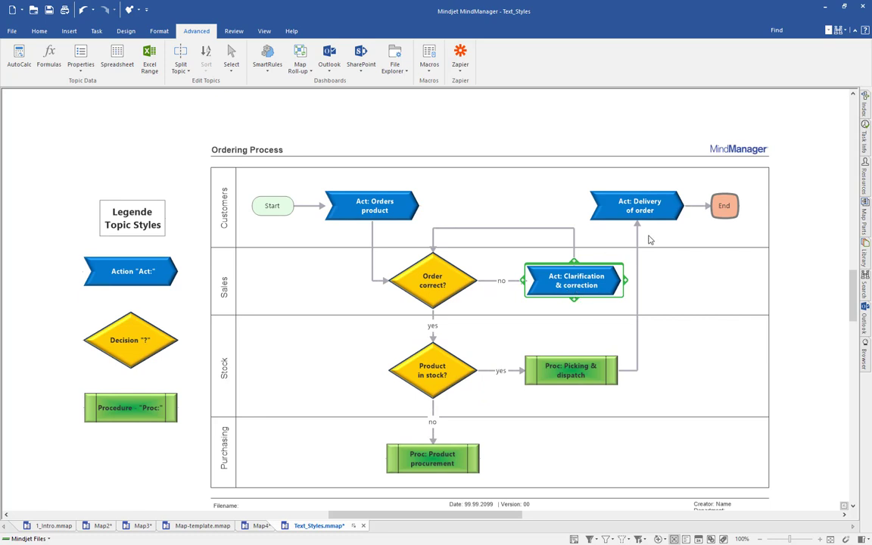
{"action": "left_click", "coordinate": [808, 180]}
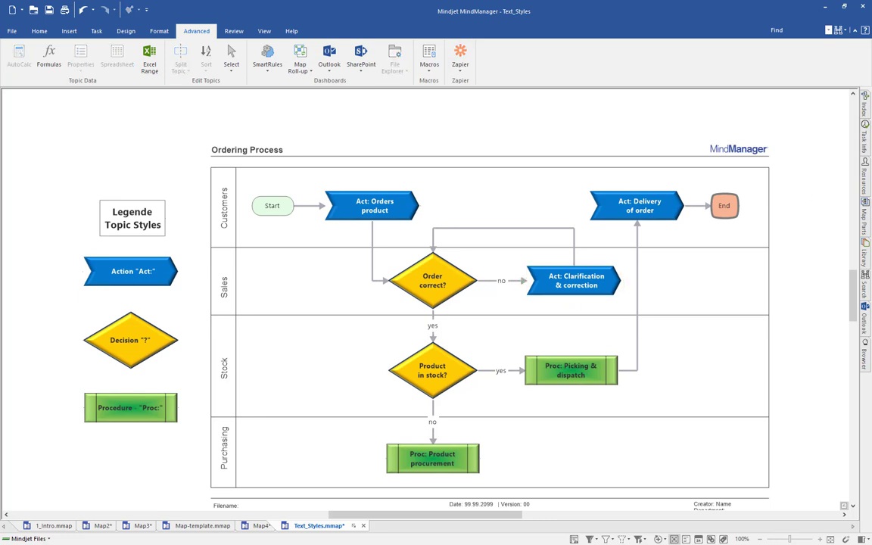
Step: Open the Map Index and examine the elements listed under Objects and Grouped Objects
{"action": "left_click", "coordinate": [866, 108]}
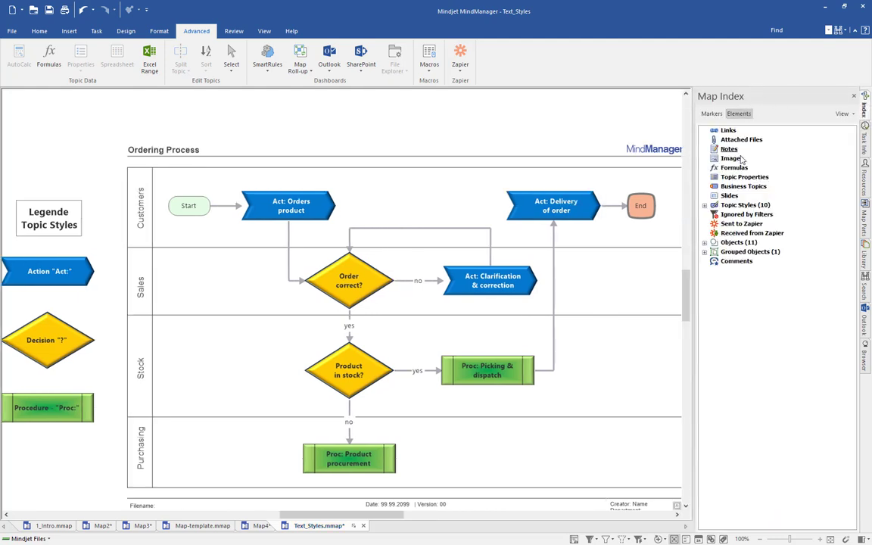
{"action": "left_click", "coordinate": [705, 243]}
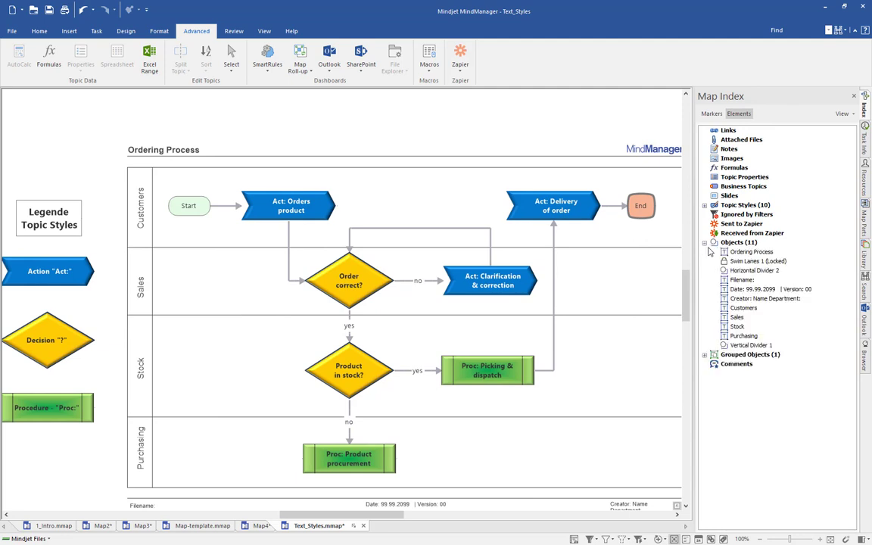
{"action": "left_click", "coordinate": [705, 355]}
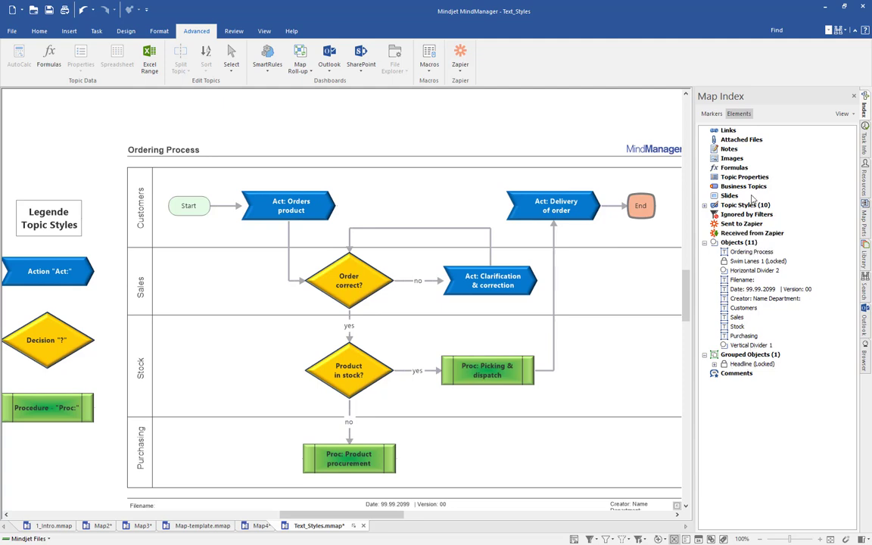
Step: Create two tags named default and optional in the General Tags group of the map's markers
{"action": "left_click", "coordinate": [711, 113]}
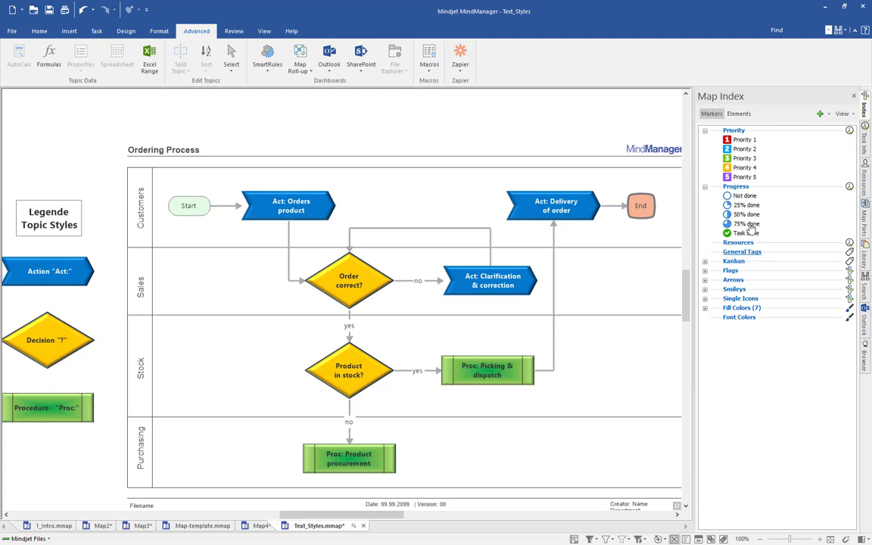
{"action": "right_click", "coordinate": [754, 258]}
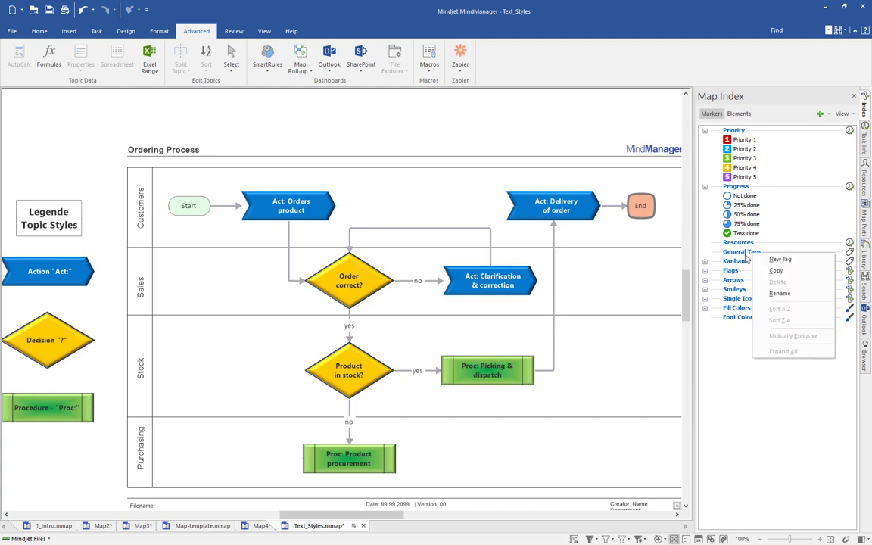
{"action": "left_click", "coordinate": [776, 259]}
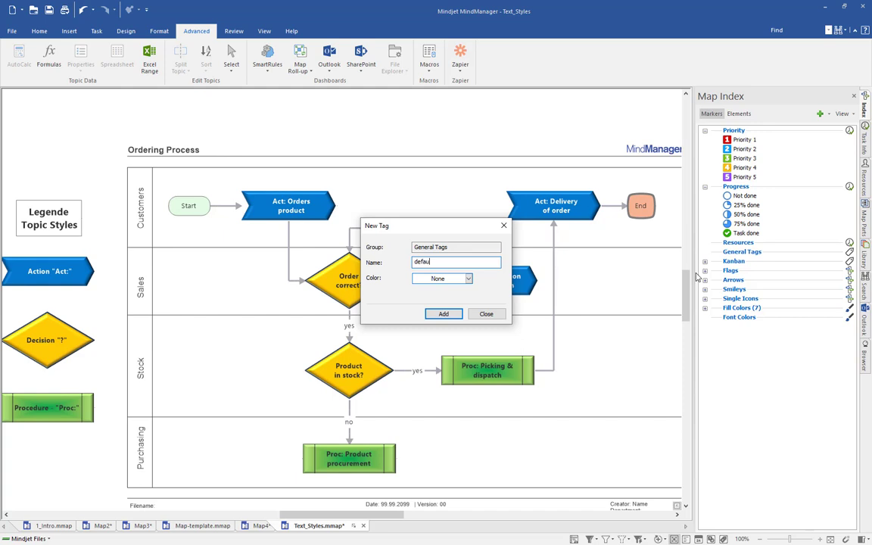
{"action": "left_click", "coordinate": [446, 313]}
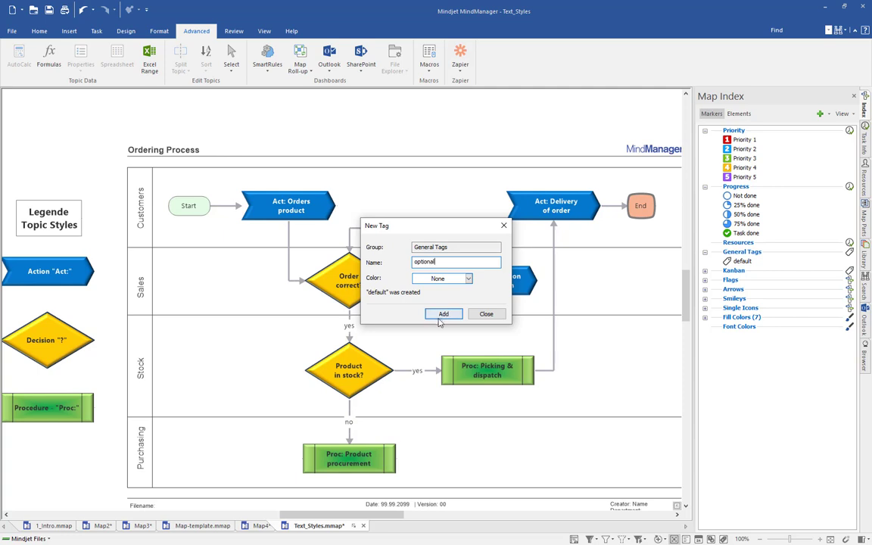
{"action": "left_click", "coordinate": [443, 315]}
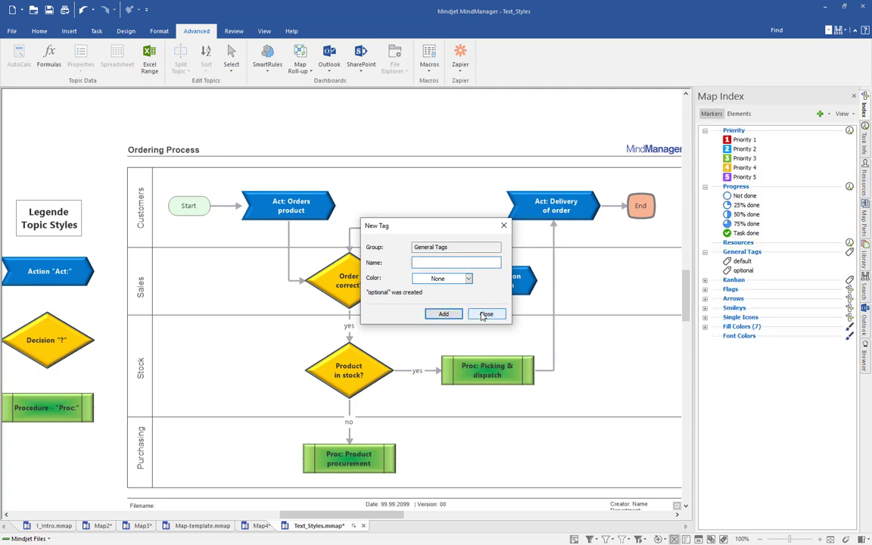
{"action": "left_click", "coordinate": [484, 315]}
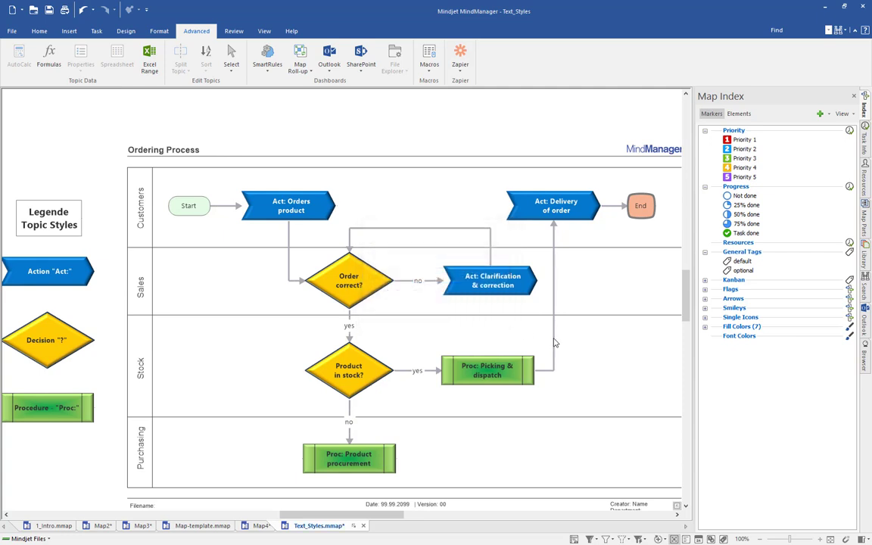
Step: Tag Start, Orders product, Order correct?, Product in stock?, Picking & dispatch, Delivery of order and End as default
{"action": "left_click", "coordinate": [189, 215]}
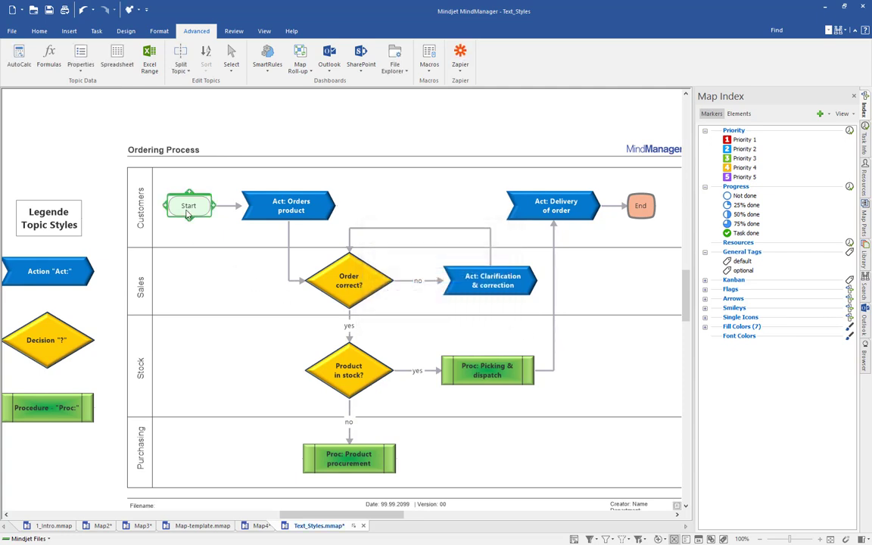
{"action": "left_click", "coordinate": [261, 213], "text": "ctrl"}
{"action": "left_click", "coordinate": [338, 287], "text": "ctrl"}
{"action": "left_click", "coordinate": [333, 350], "text": "ctrl"}
{"action": "left_click", "coordinate": [454, 365], "text": "ctrl"}
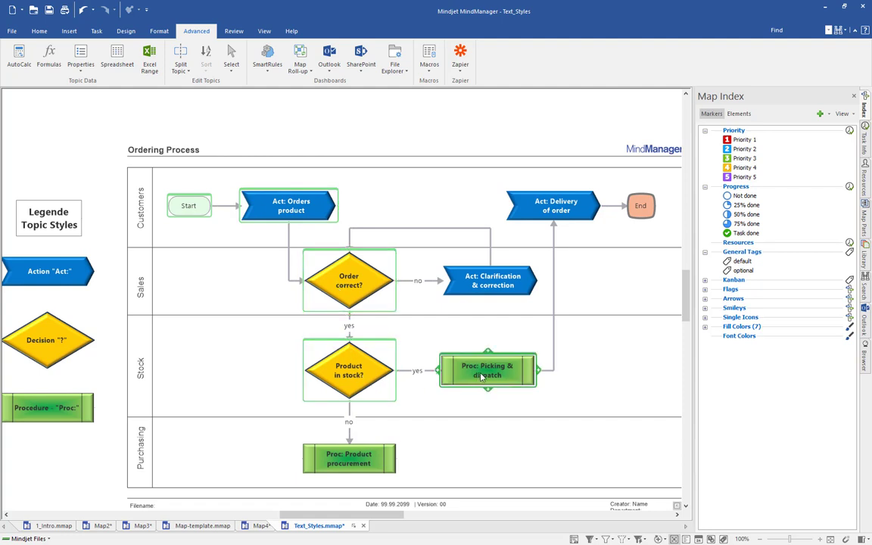
{"action": "left_click", "coordinate": [634, 201], "text": "ctrl"}
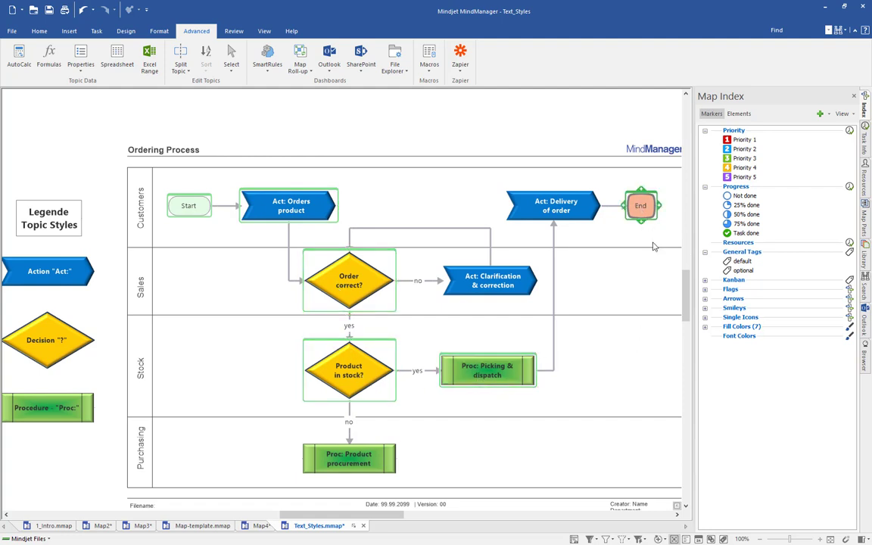
{"action": "left_click", "coordinate": [525, 198], "text": "ctrl"}
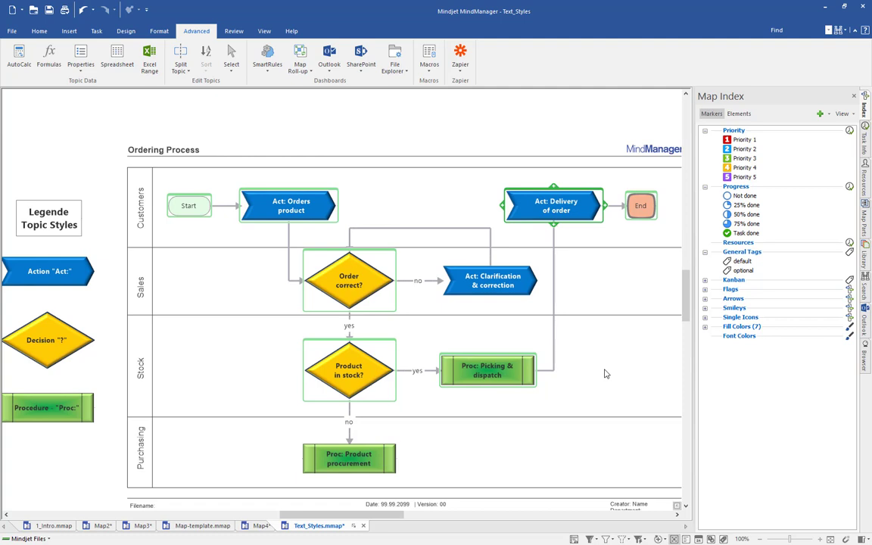
{"action": "left_click", "coordinate": [741, 262]}
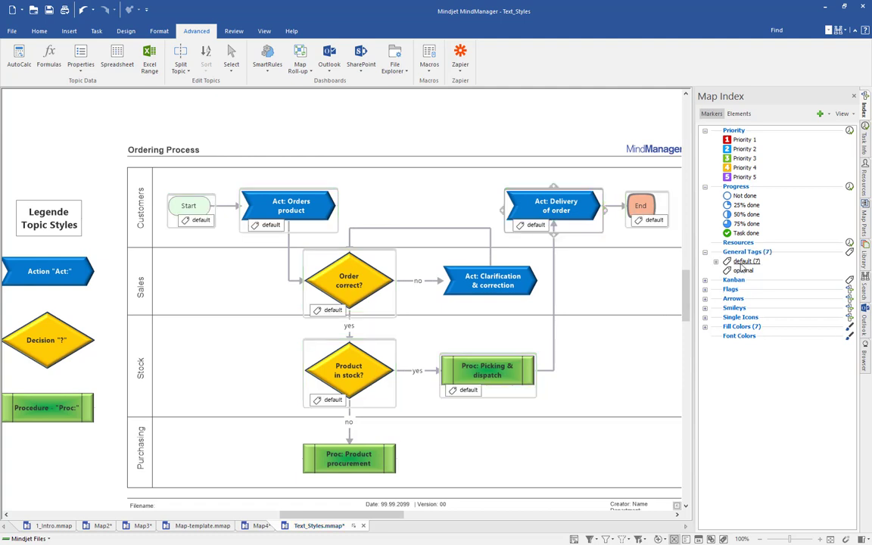
Step: Assign the optional tag to the Act: Clarification & correction and Proc: Product procurement topics
{"action": "left_click", "coordinate": [500, 290]}
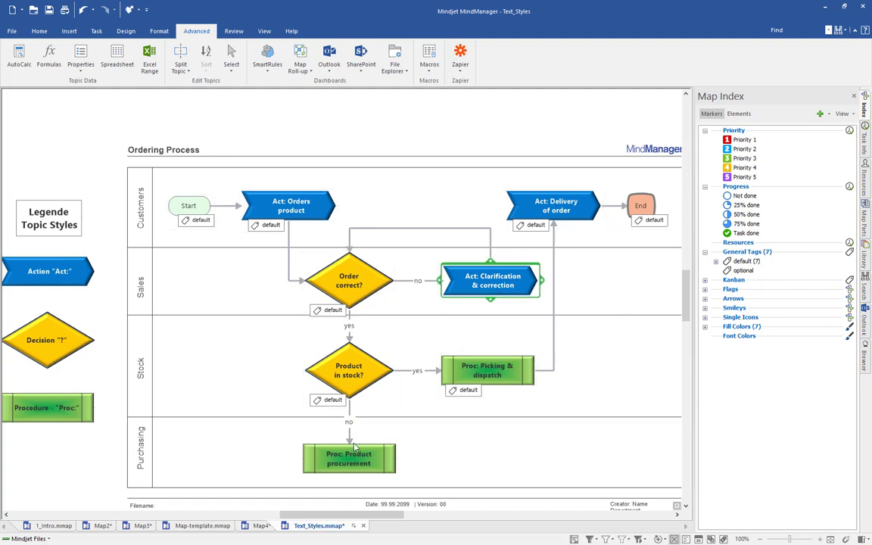
{"action": "left_click", "coordinate": [311, 455], "text": "ctrl"}
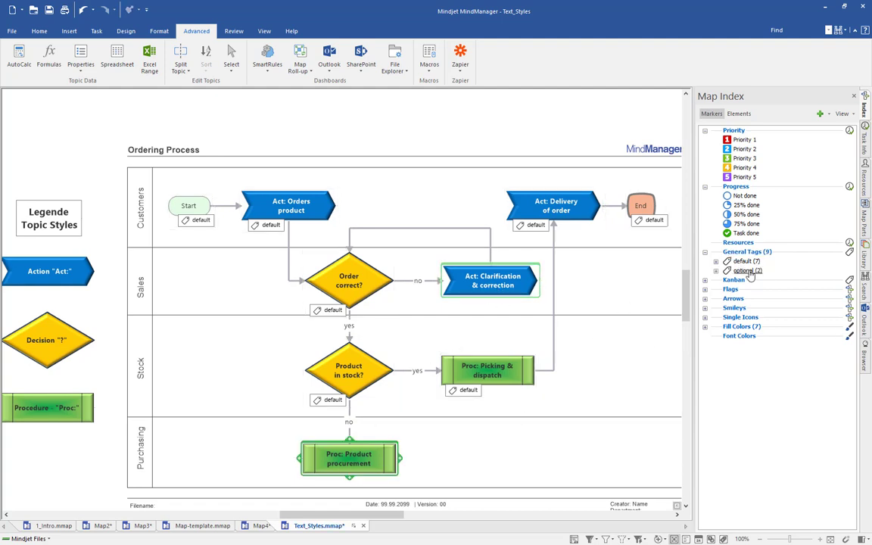
{"action": "left_click", "coordinate": [744, 270]}
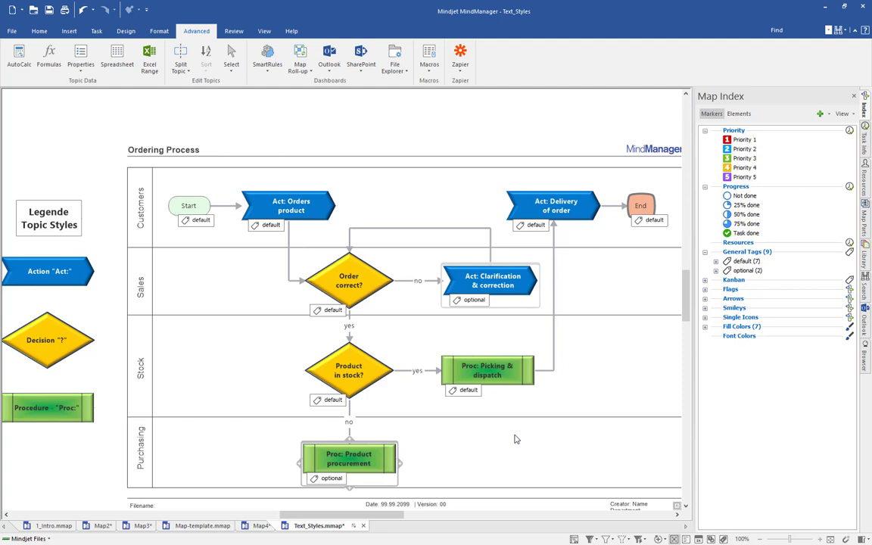
Step: Hide the tag labels on all topics of the map while keeping the Map Index open
{"action": "left_click", "coordinate": [853, 97]}
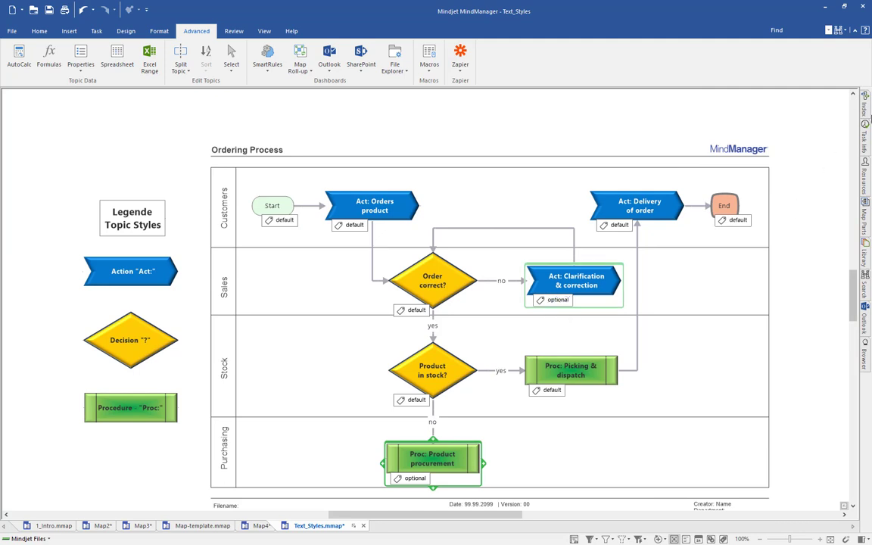
{"action": "left_click", "coordinate": [865, 110]}
{"action": "left_click_drag", "start_coordinate": [357, 514], "coordinate": [363, 514]}
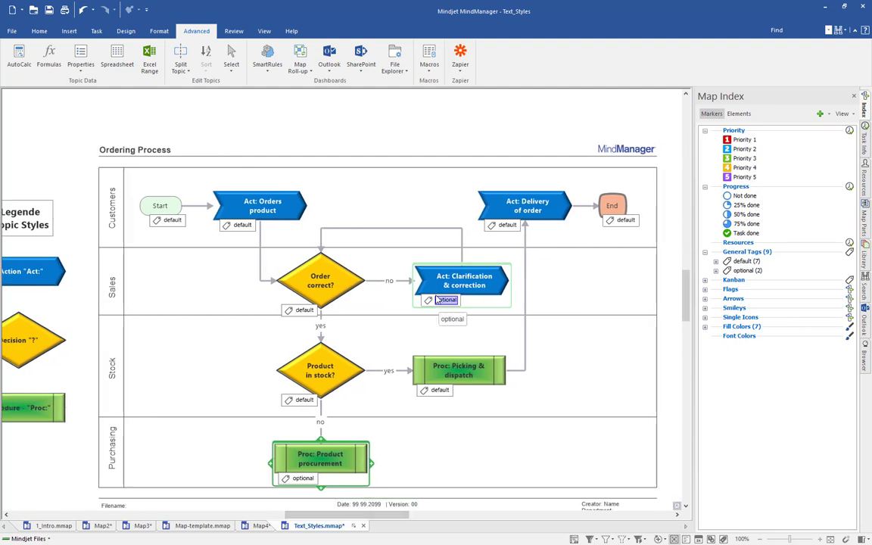
{"action": "left_click", "coordinate": [265, 30]}
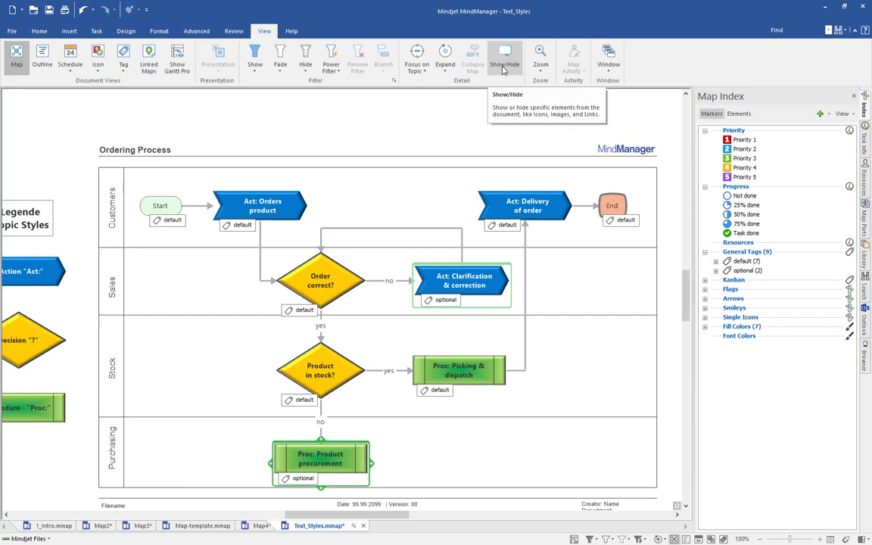
{"action": "left_click", "coordinate": [503, 66]}
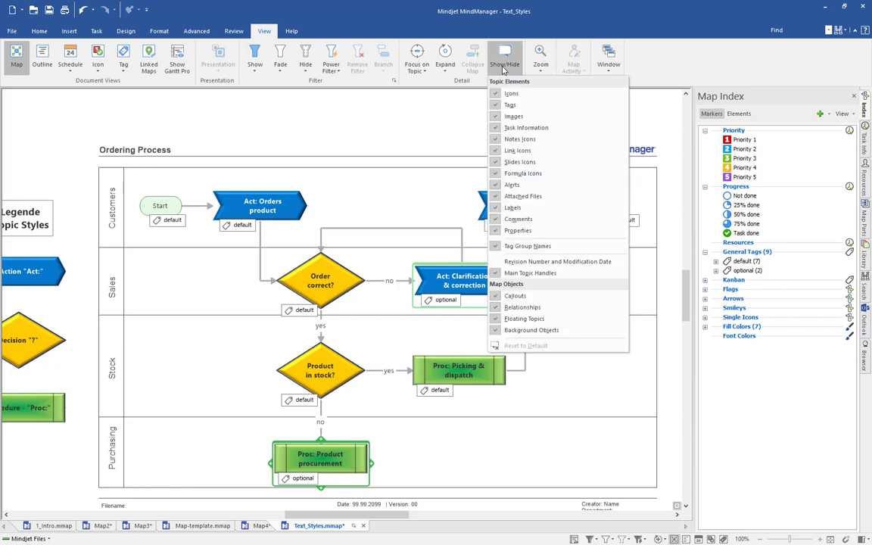
{"action": "left_click", "coordinate": [514, 107]}
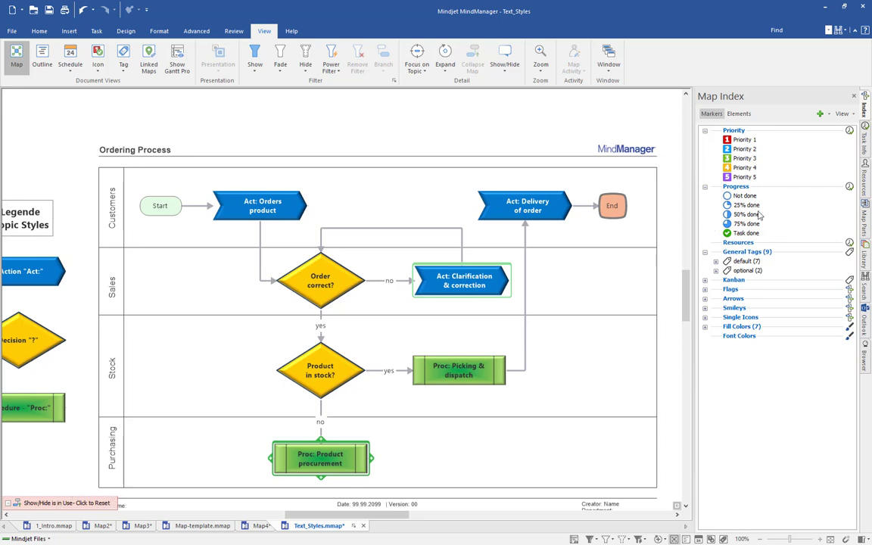
{"action": "left_click_drag", "start_coordinate": [686, 291], "coordinate": [689, 296]}
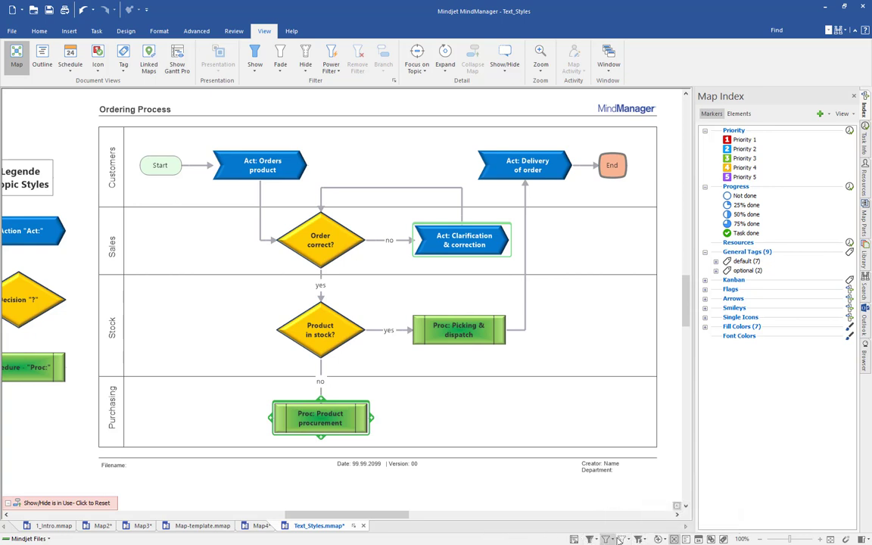
{"action": "right_click", "coordinate": [471, 540]}
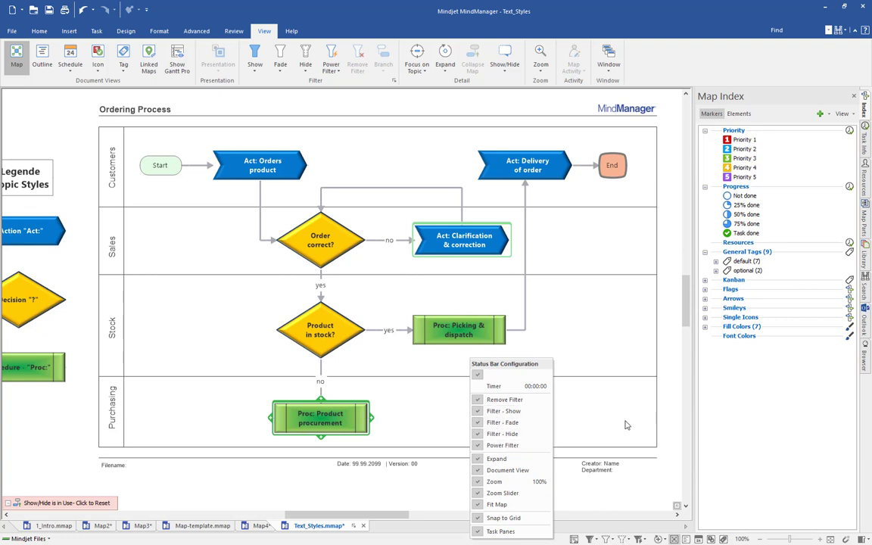
{"action": "left_click", "coordinate": [584, 445]}
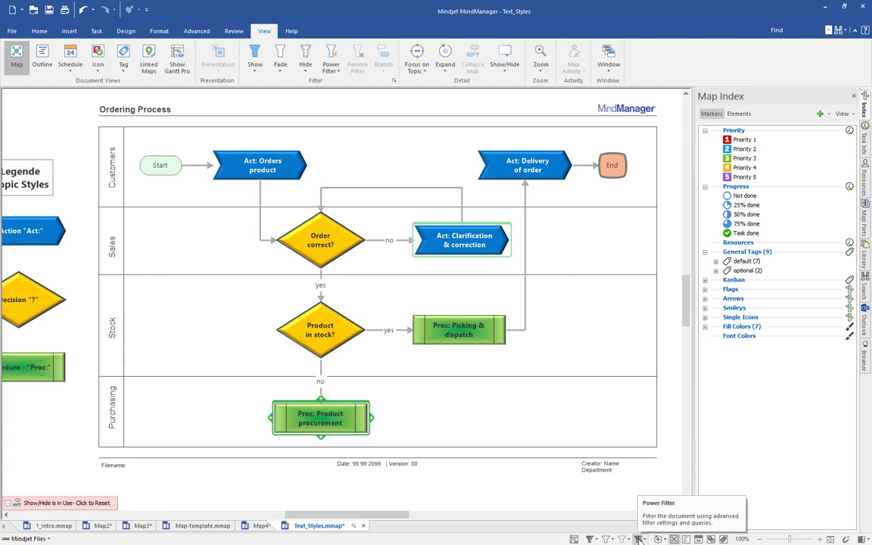
Step: Create a Power Filter query matching the default tag and save it in the map as "Show default"
{"action": "left_click", "coordinate": [639, 538]}
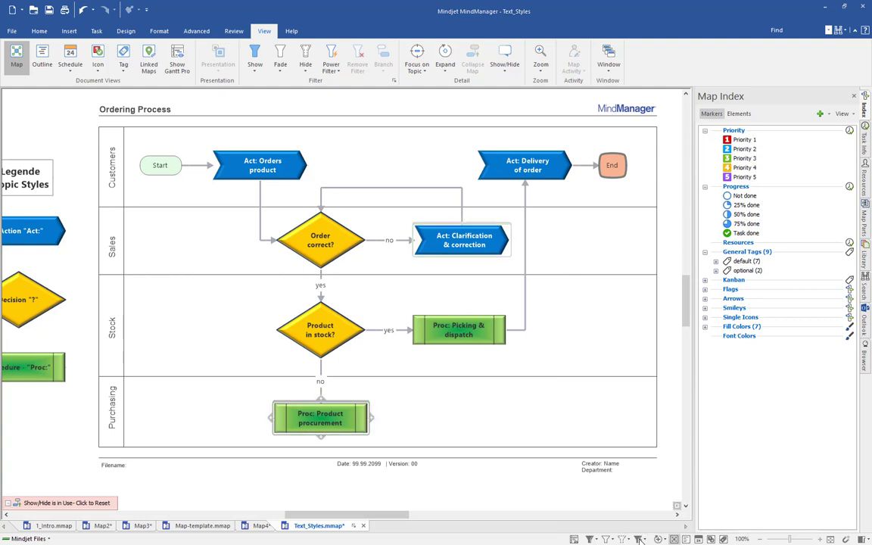
{"action": "left_click_drag", "start_coordinate": [460, 156], "coordinate": [279, 208]}
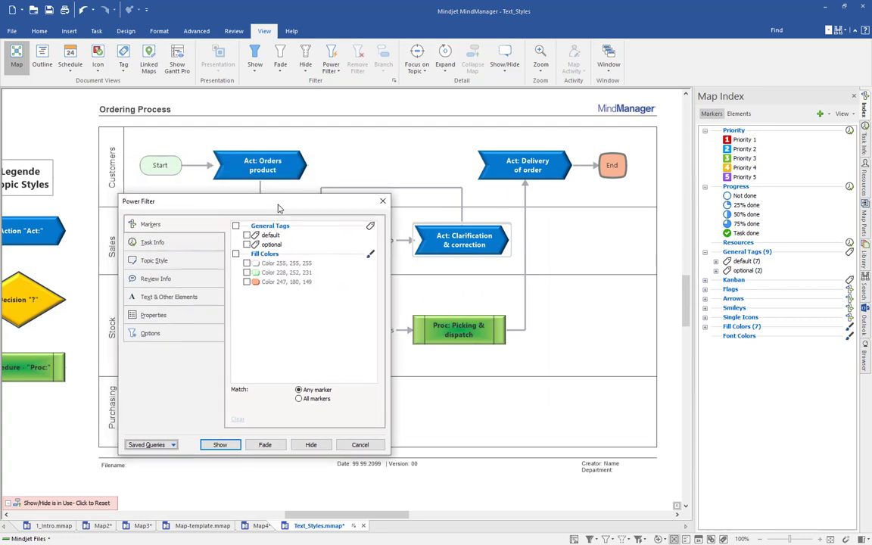
{"action": "left_click", "coordinate": [247, 236]}
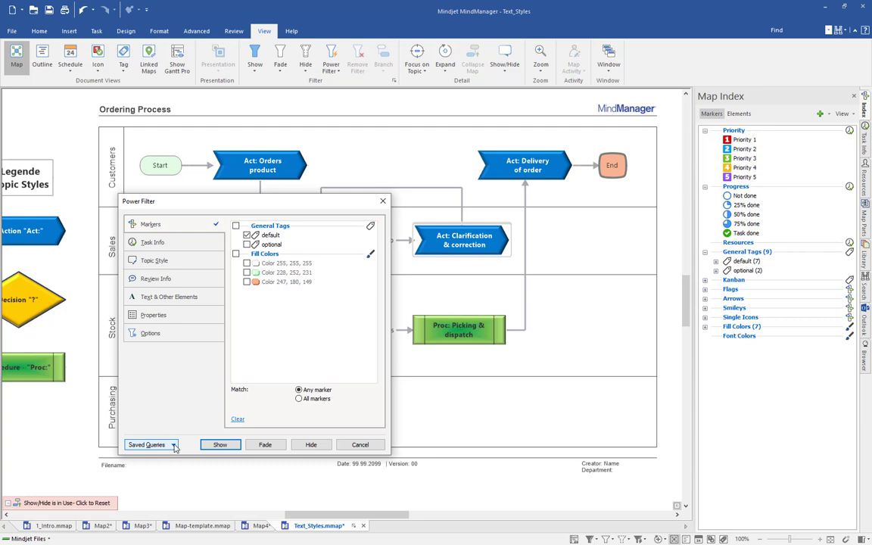
{"action": "left_click", "coordinate": [173, 446]}
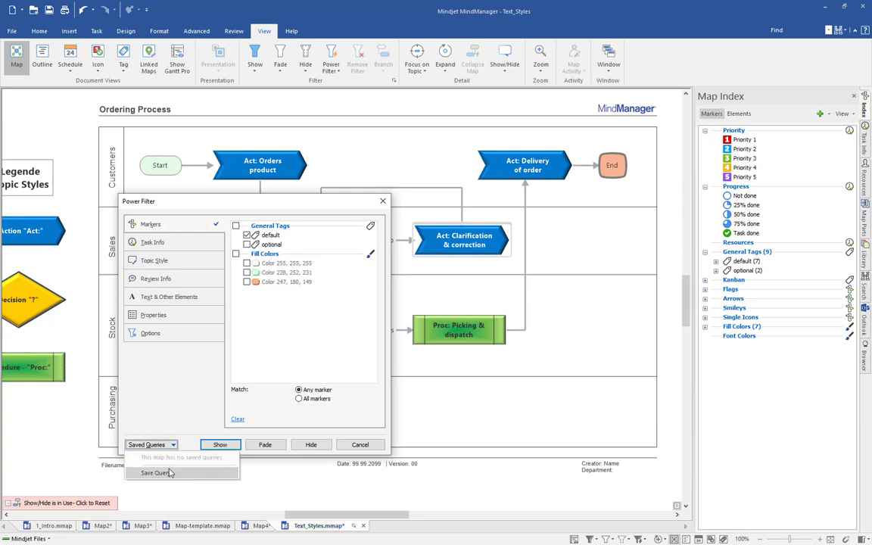
{"action": "left_click", "coordinate": [171, 471]}
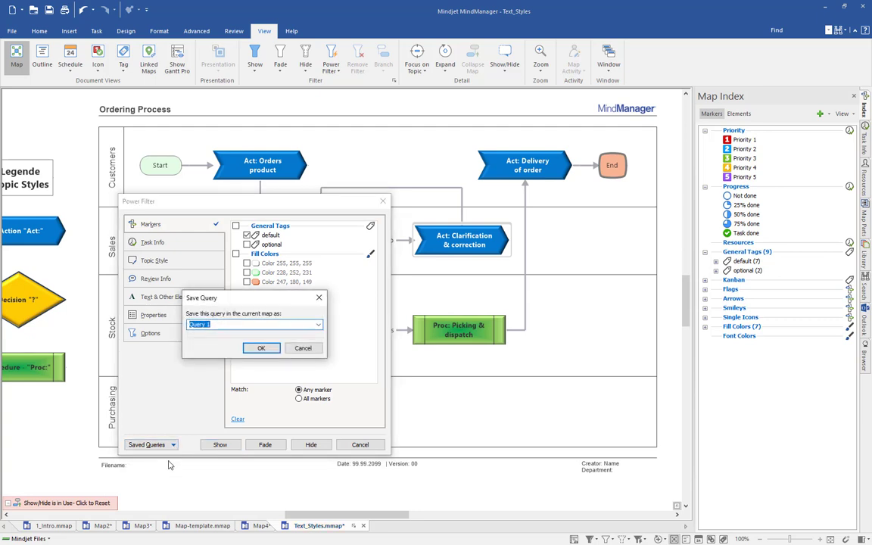
{"action": "type", "text": "S"}
{"action": "type", "text": "Shao de"}
{"action": "left_click", "coordinate": [199, 324]}
{"action": "key", "text": "BackSpace"}
{"action": "type", "text": "w default"}
{"action": "left_click", "coordinate": [262, 349]}
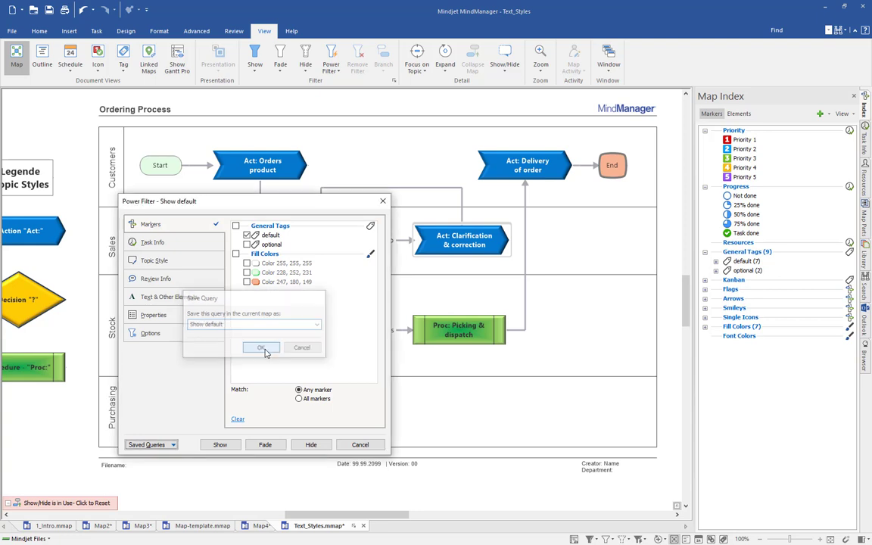
Step: Apply the Show default query to show only its matching topics, and remove the filter again
{"action": "left_click", "coordinate": [220, 445]}
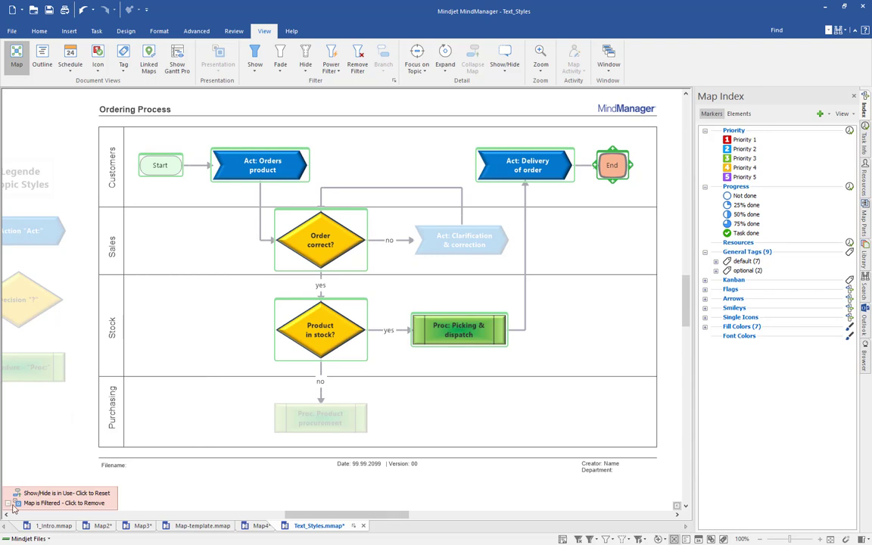
{"action": "left_click", "coordinate": [335, 413]}
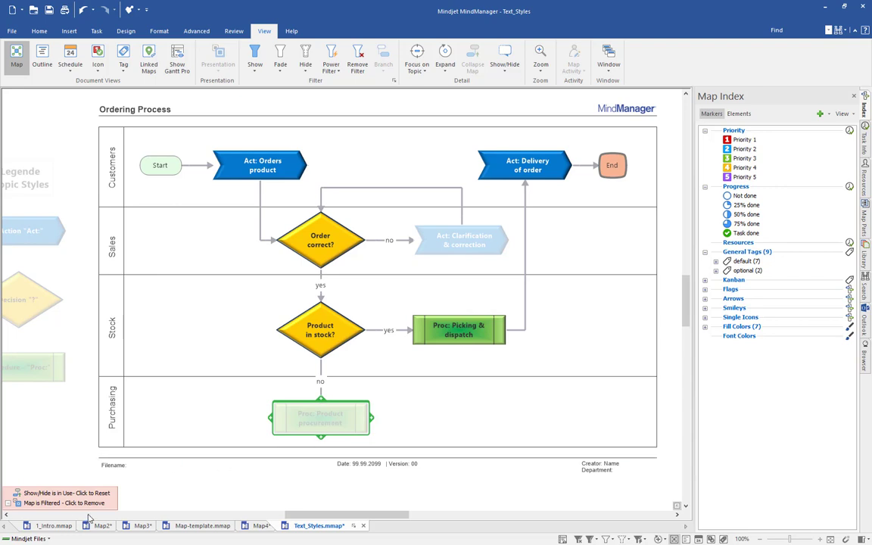
{"action": "left_click", "coordinate": [584, 537]}
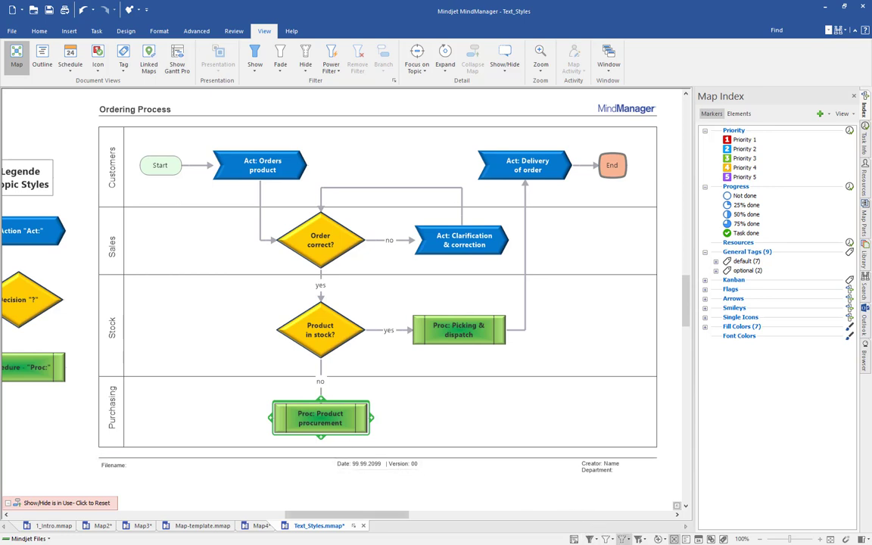
Step: Save a Power Filter query matching only the optional tag as "Hide optional" and hide the matching topics
{"action": "left_click", "coordinate": [638, 538]}
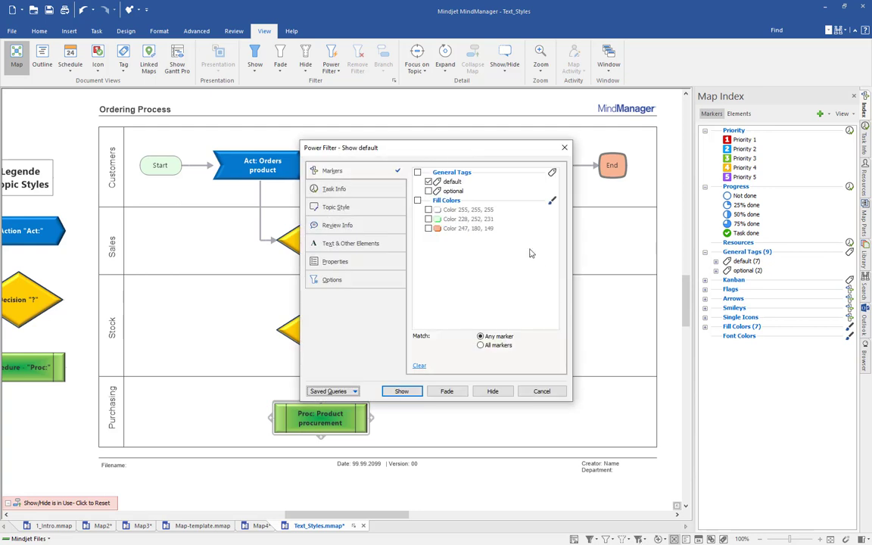
{"action": "left_click", "coordinate": [428, 182]}
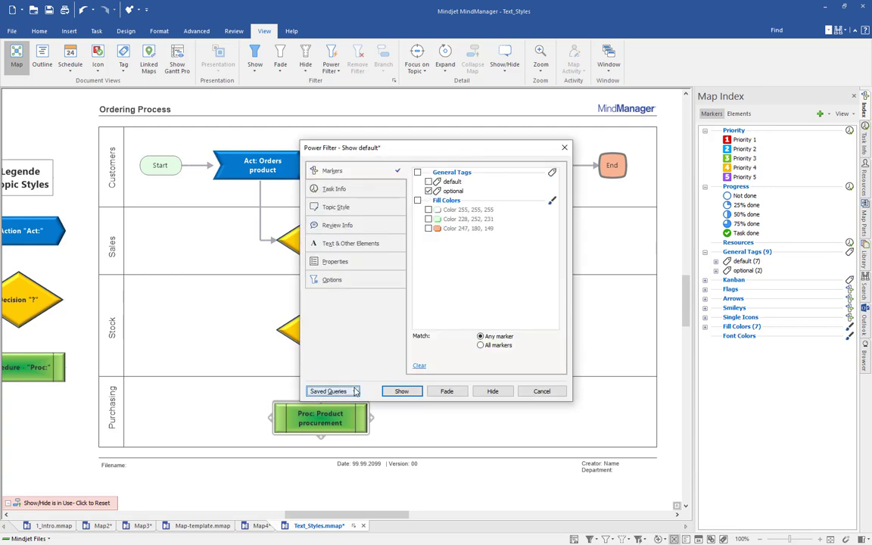
{"action": "left_click", "coordinate": [331, 390]}
{"action": "left_click", "coordinate": [342, 415]}
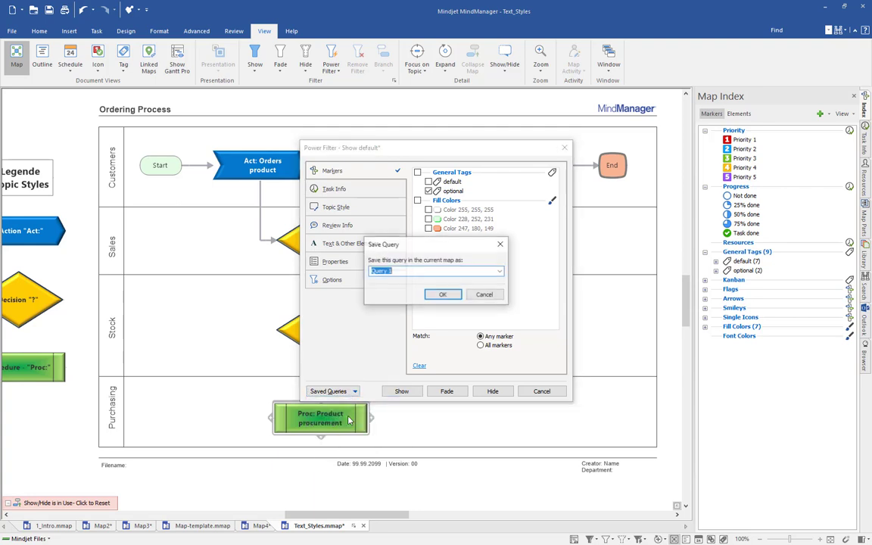
{"action": "type", "text": "Hide optional"}
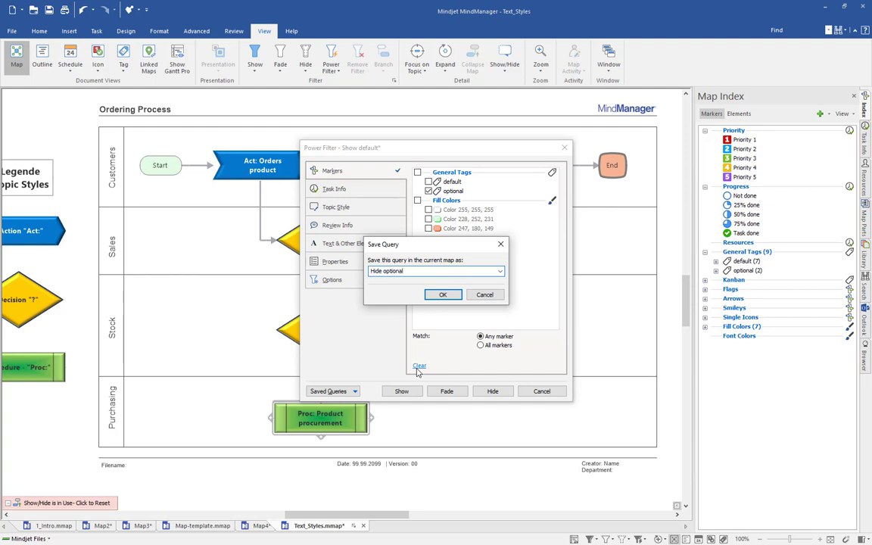
{"action": "left_click", "coordinate": [443, 295]}
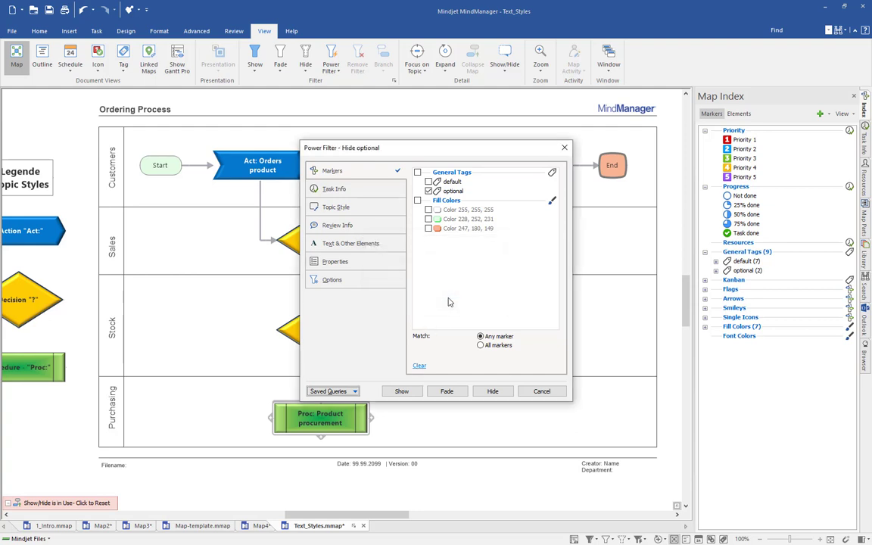
{"action": "left_click", "coordinate": [493, 390]}
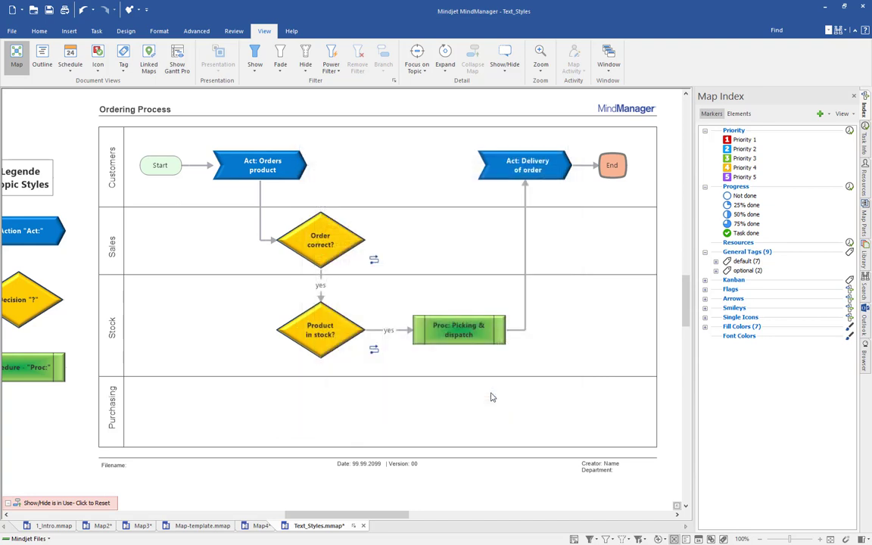